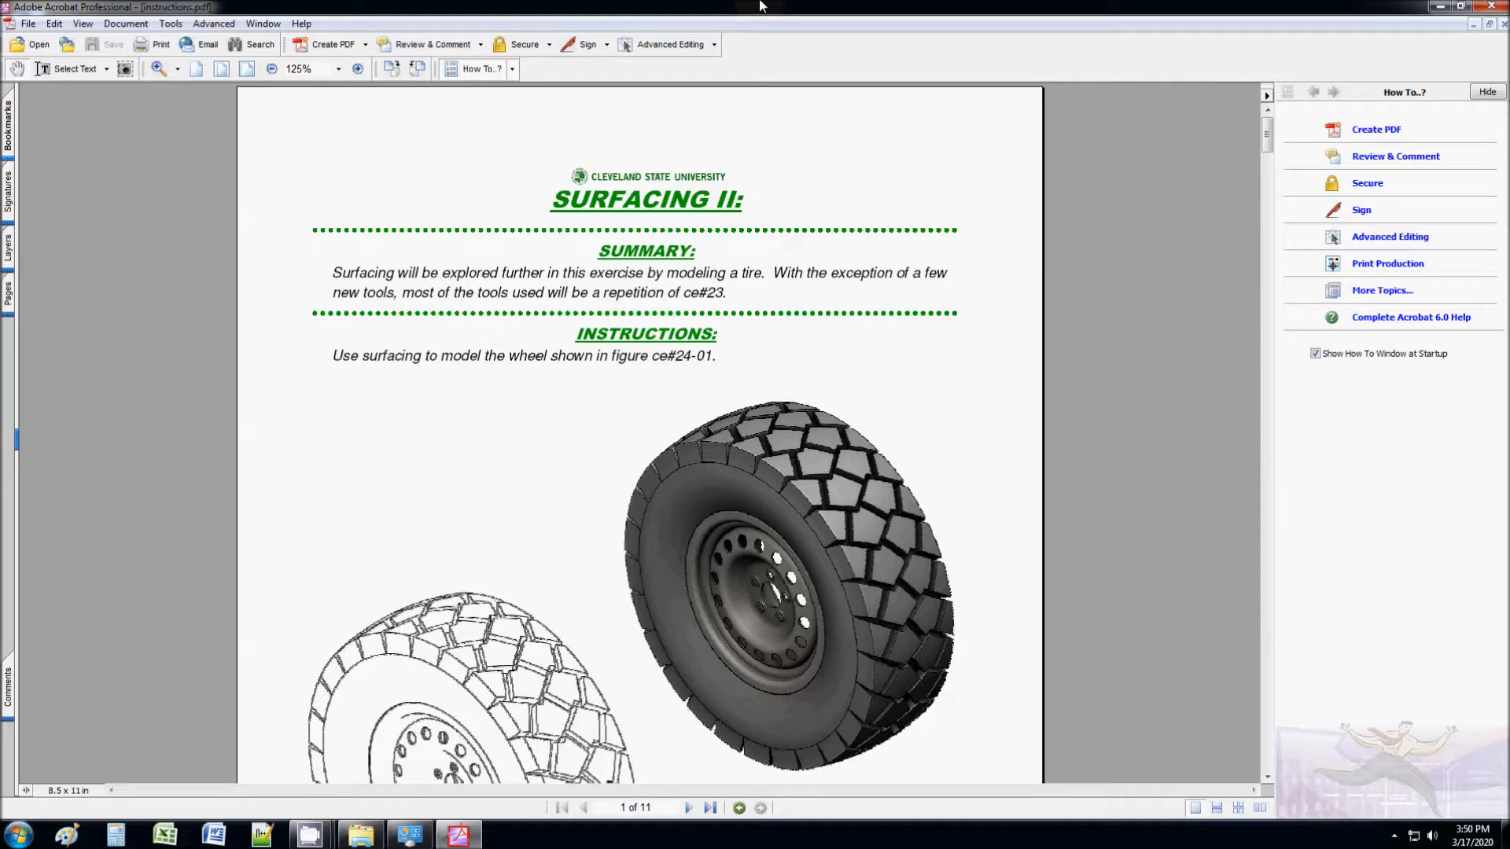
Step: Review the PDF instructions from the completed wheel figure through the tire and rim modeling steps
scroll(472, 399, "down", 2)
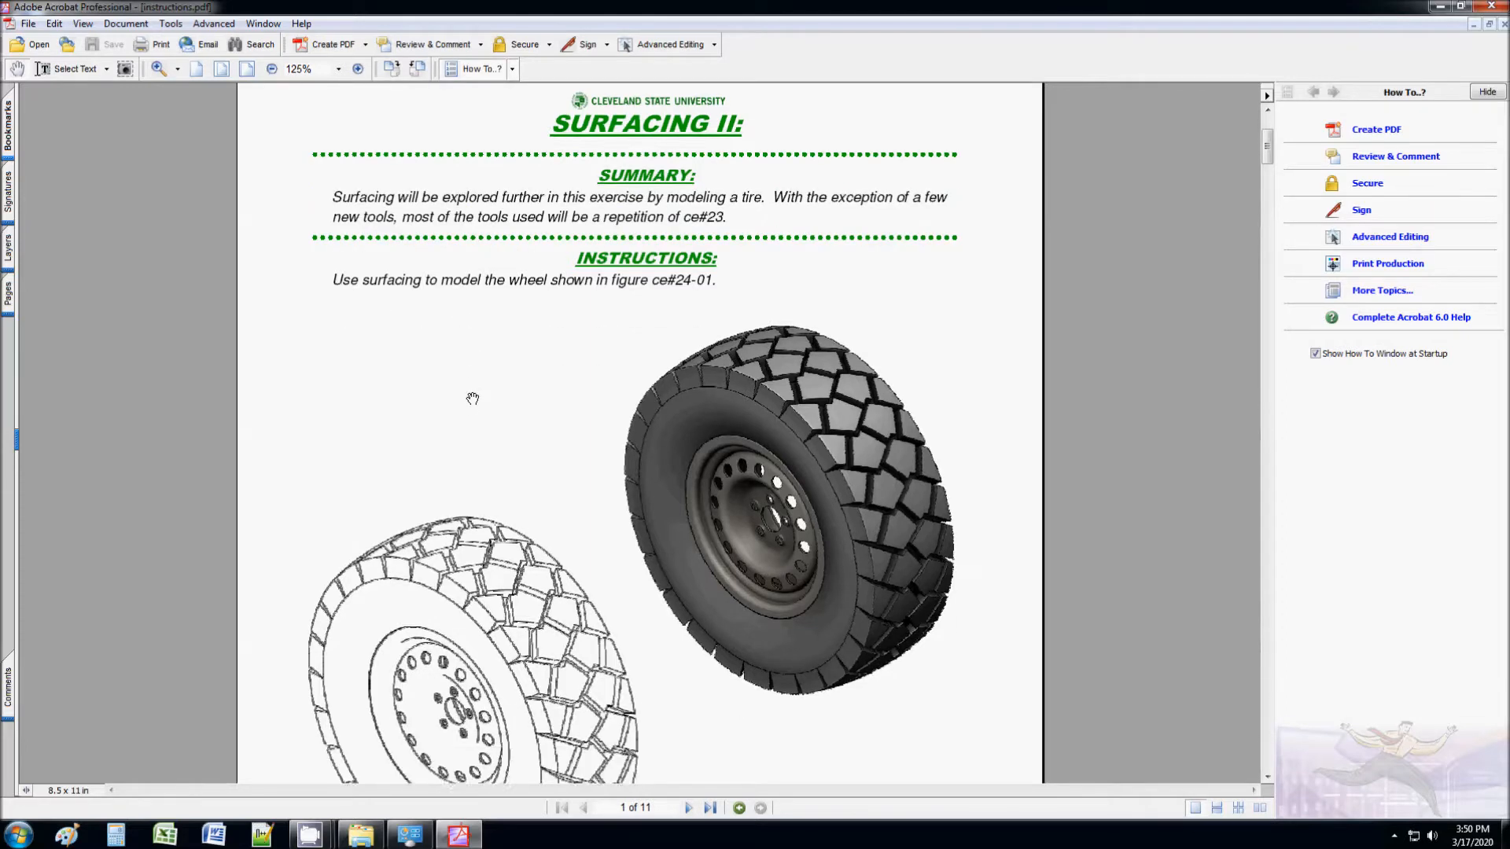
scroll(472, 399, "down", 2)
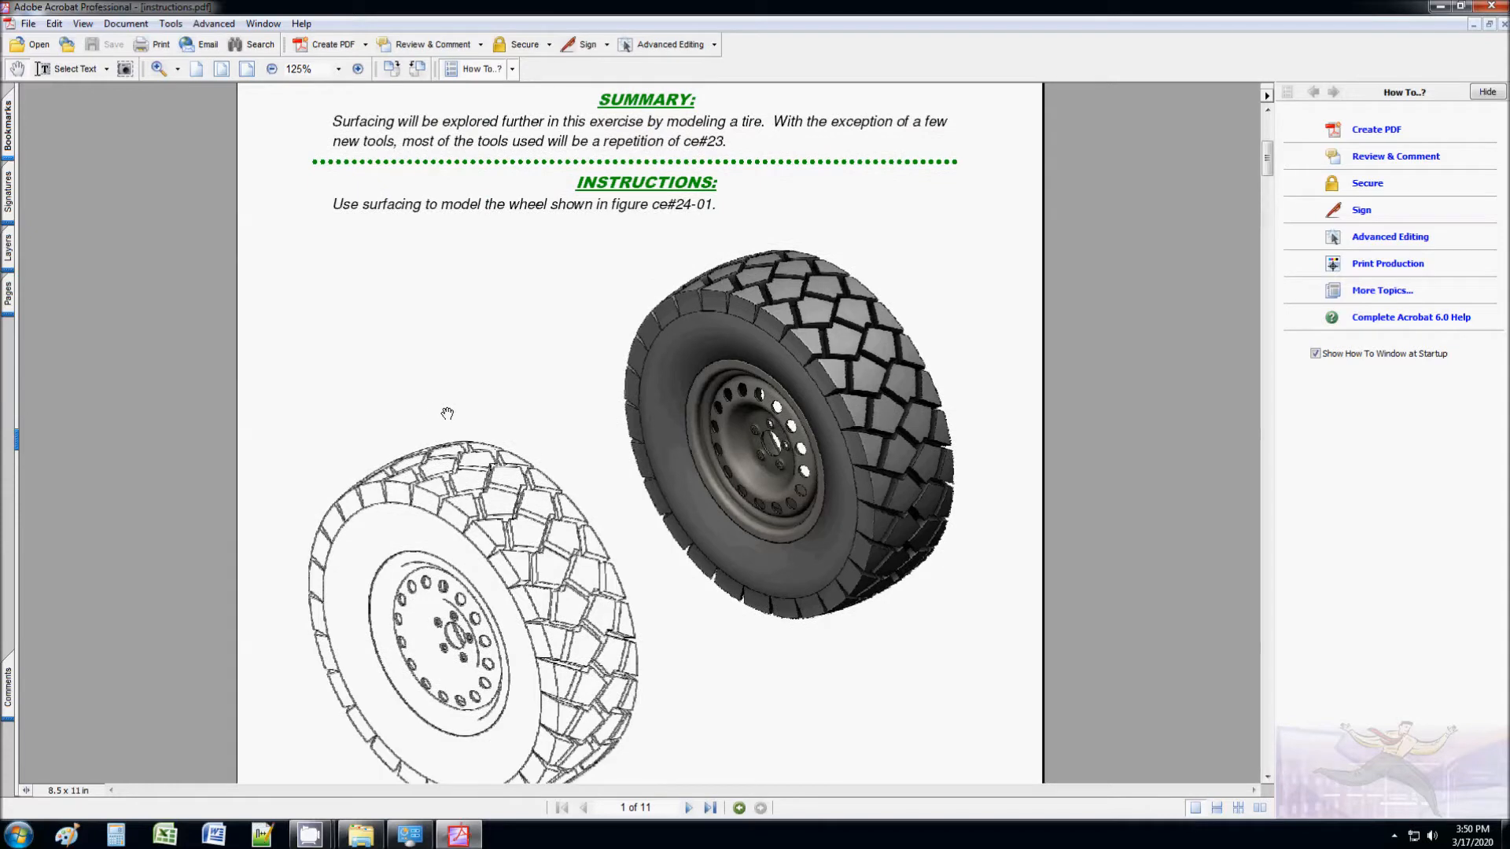
scroll(448, 412, "down", 2)
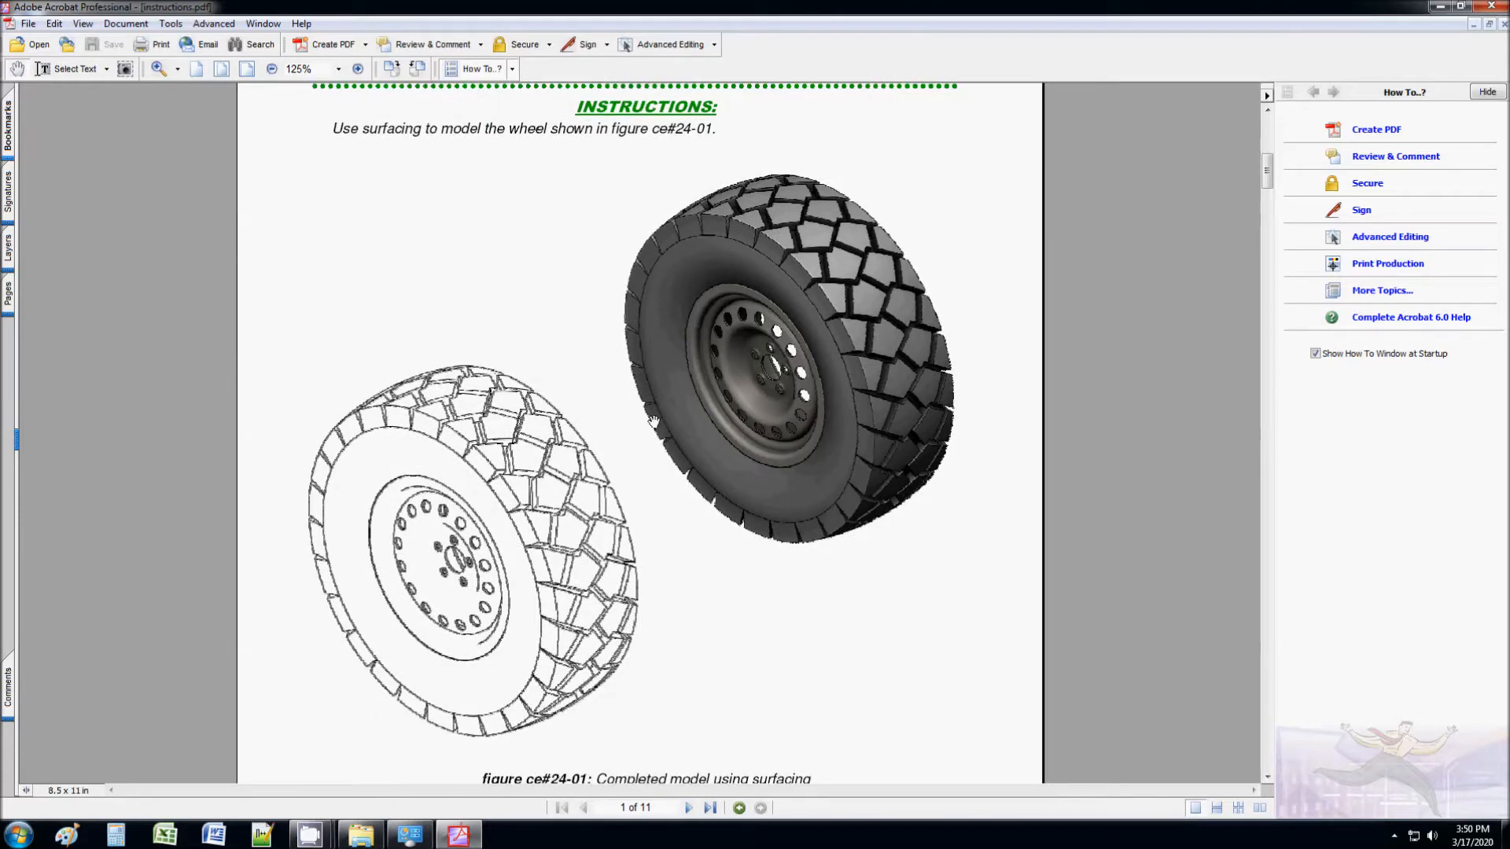
scroll(654, 423, "down", 1)
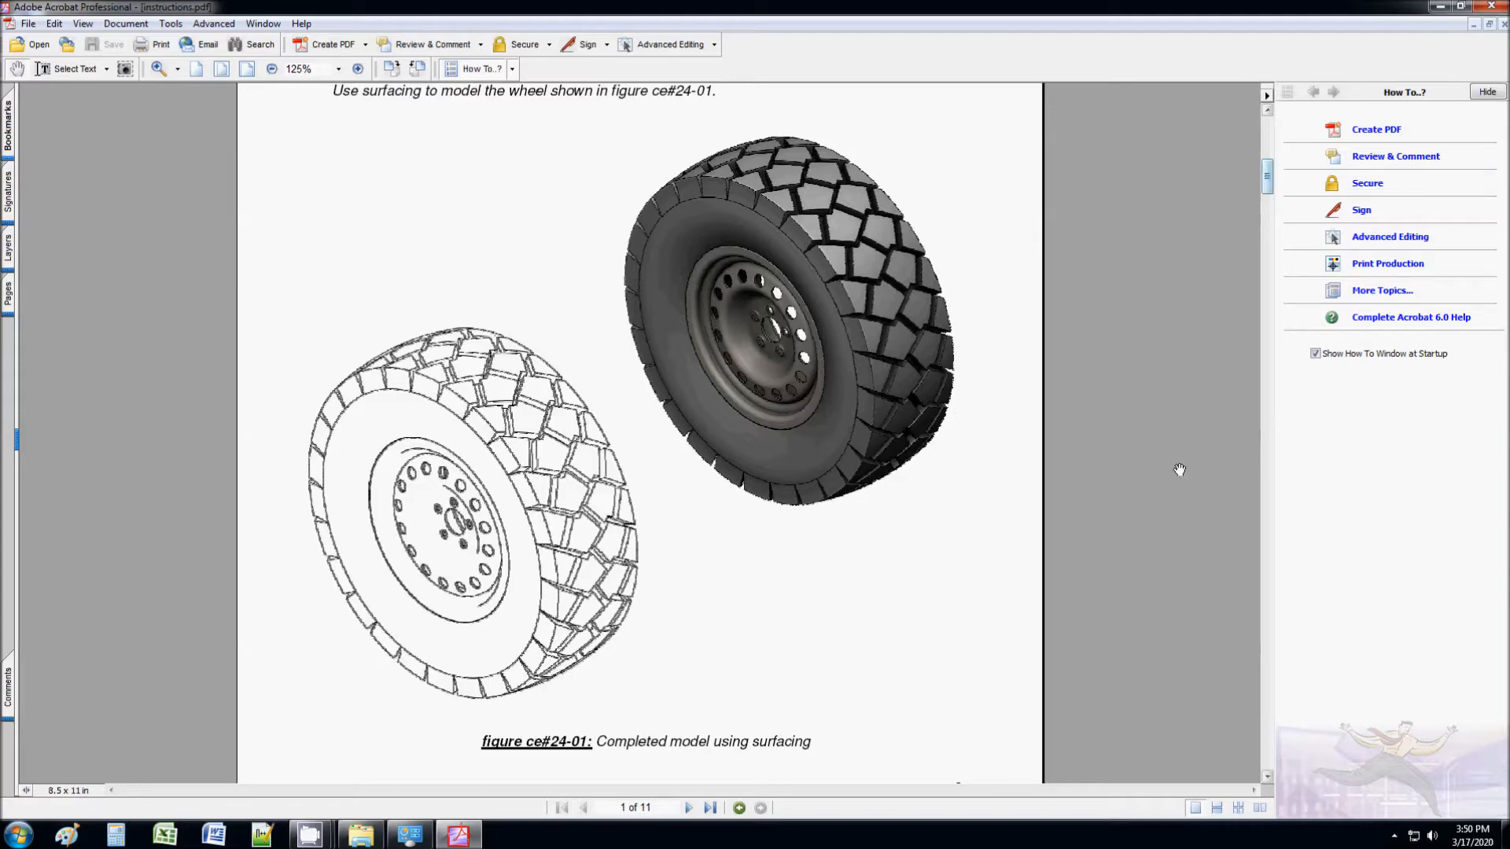
scroll(1153, 513, "down", 15)
scroll(1146, 527, "down", 20)
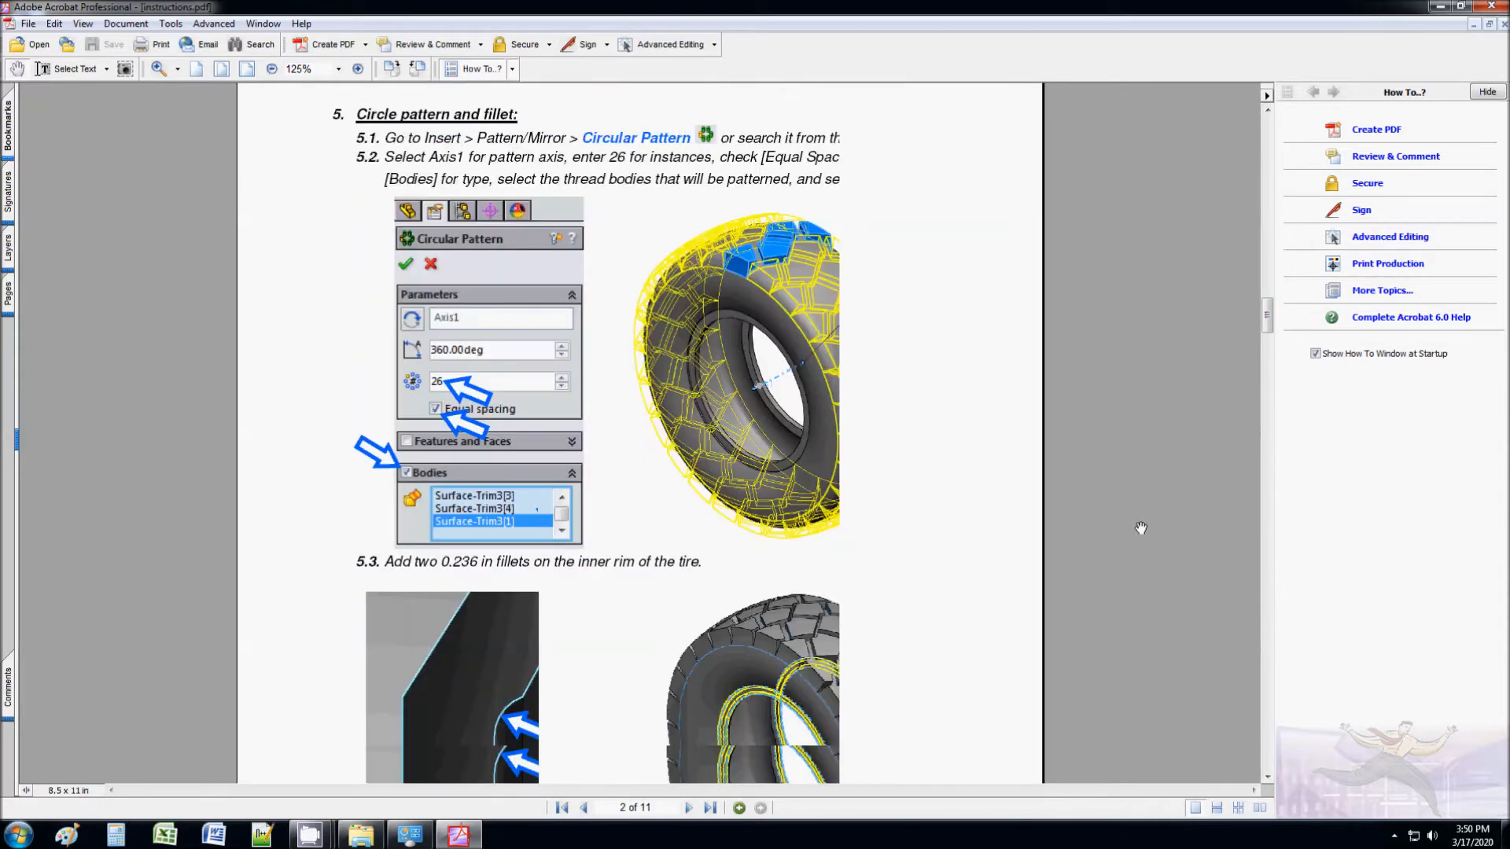
scroll(1137, 528, "down", 20)
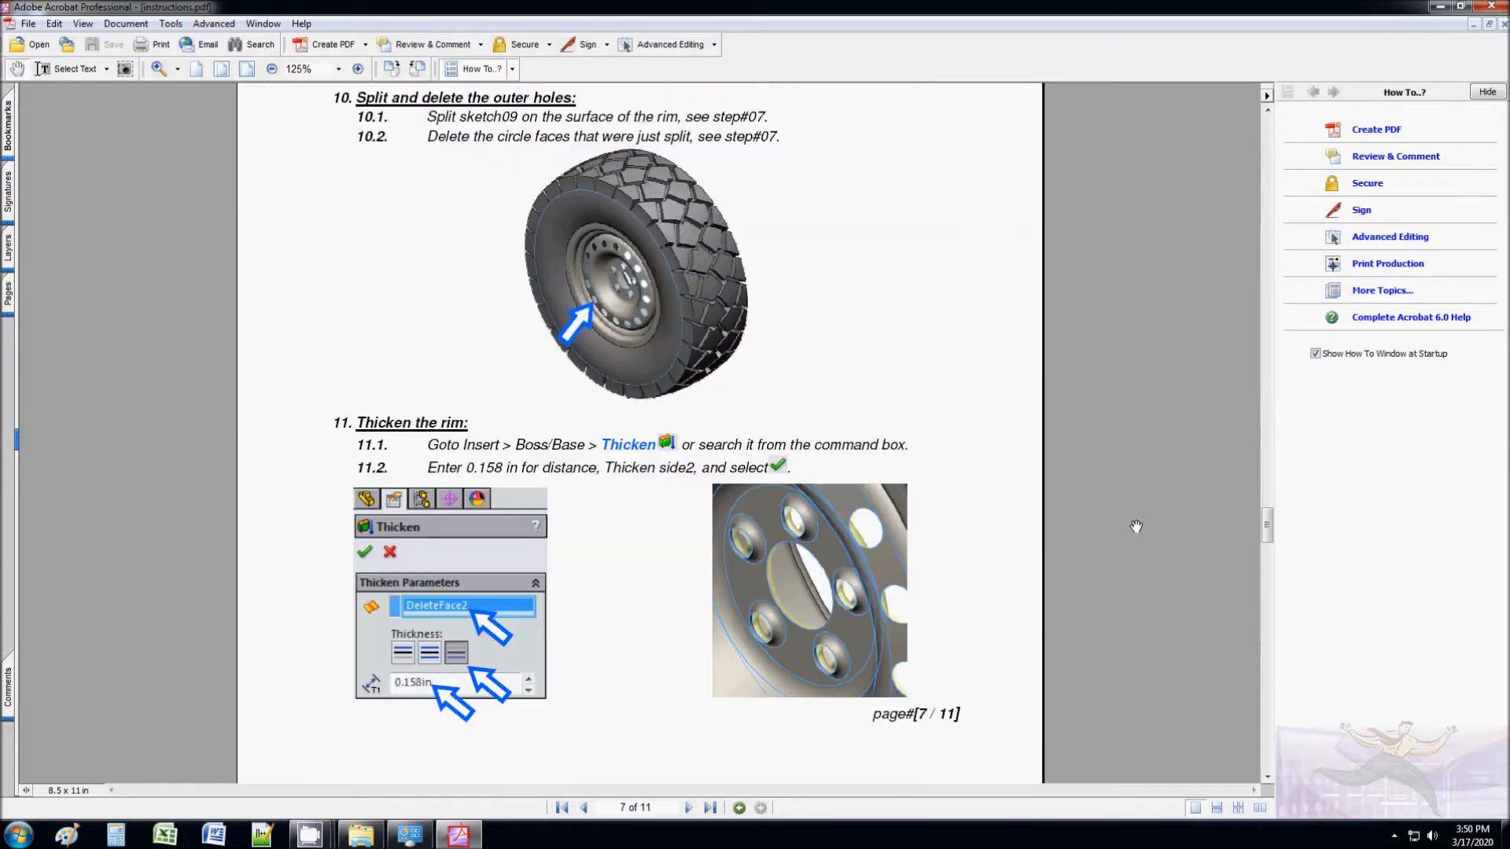
scroll(1124, 525, "down", 20)
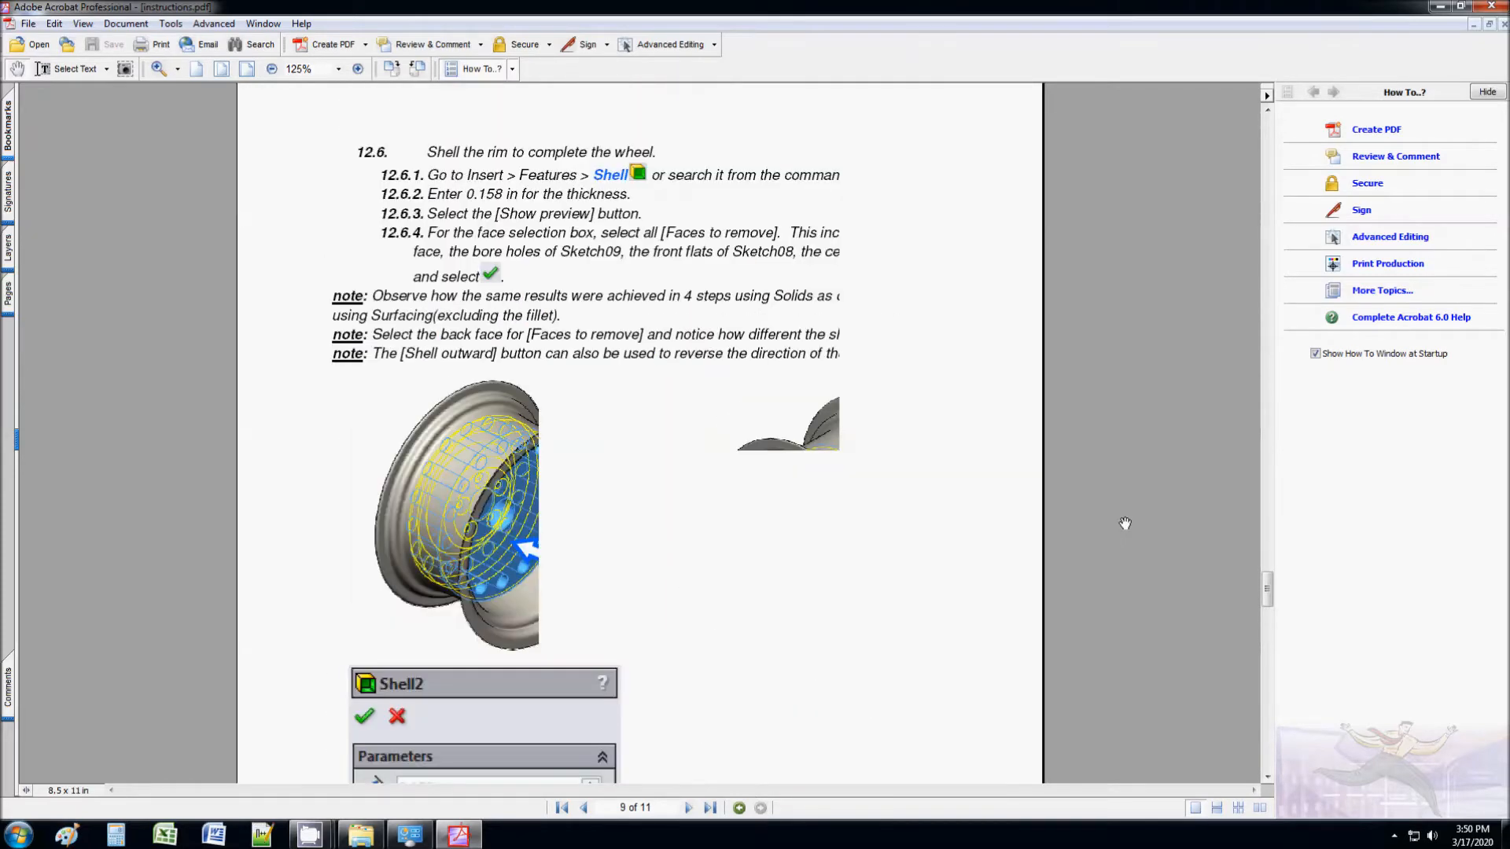
scroll(1080, 519, "down", 10)
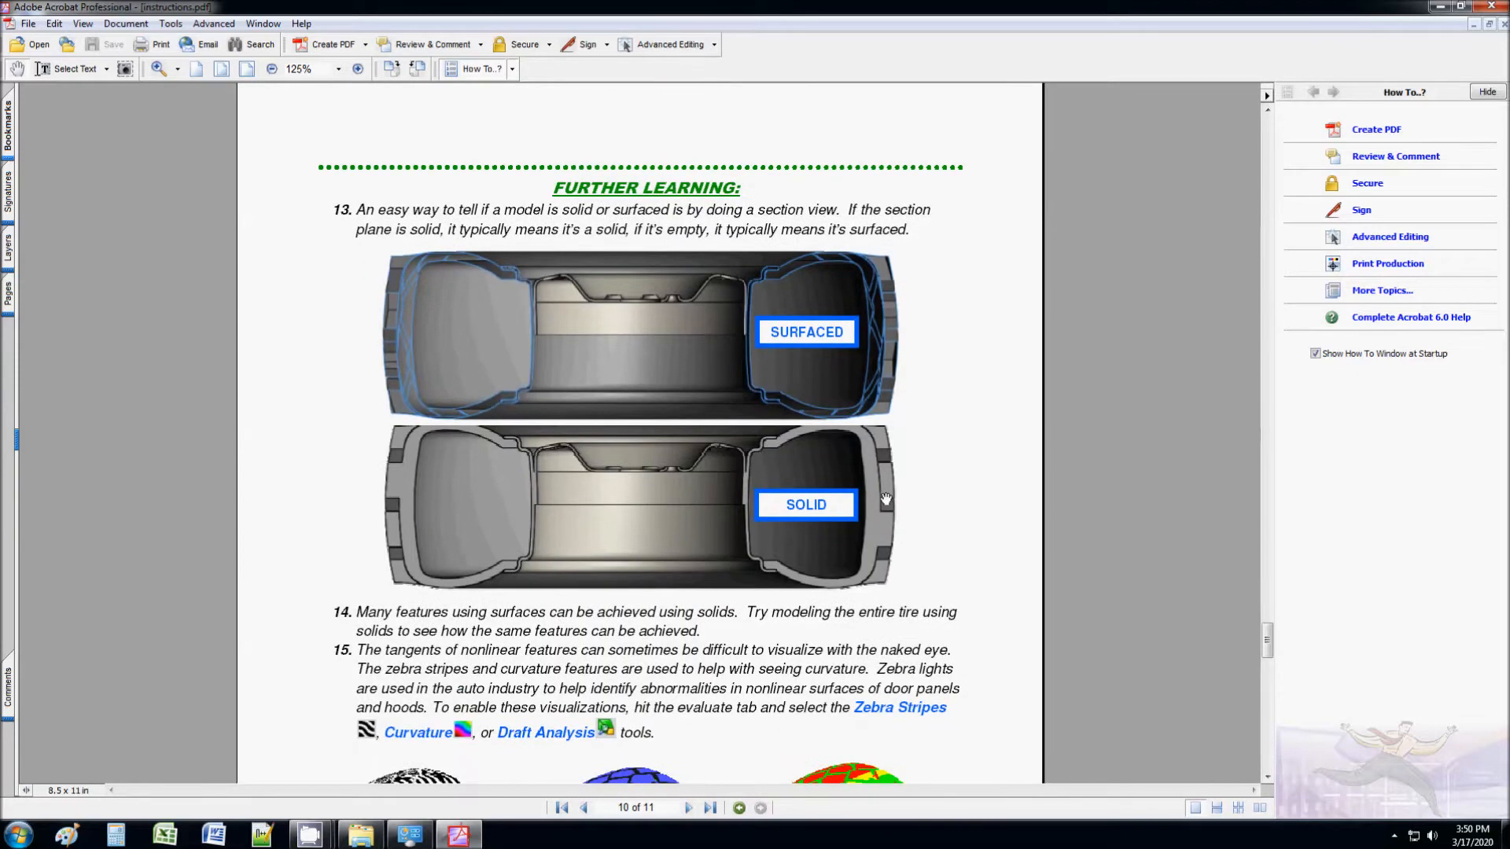
Step: Read the Further Learning section on surfaced versus solid section views and examine the example wheels on the last page
scroll(919, 521, "down", 2)
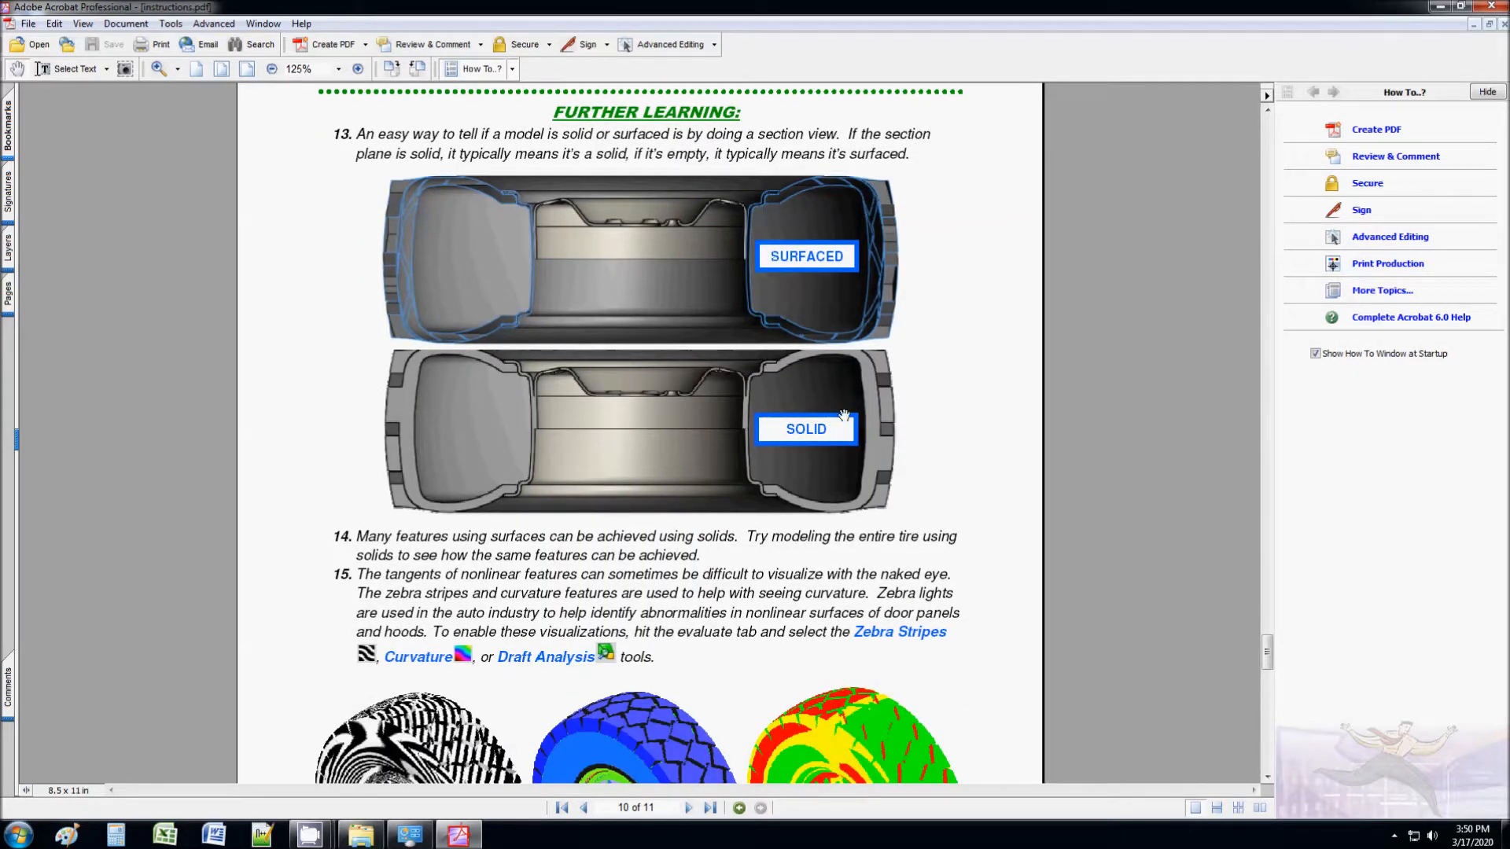
scroll(840, 378, "up", 1)
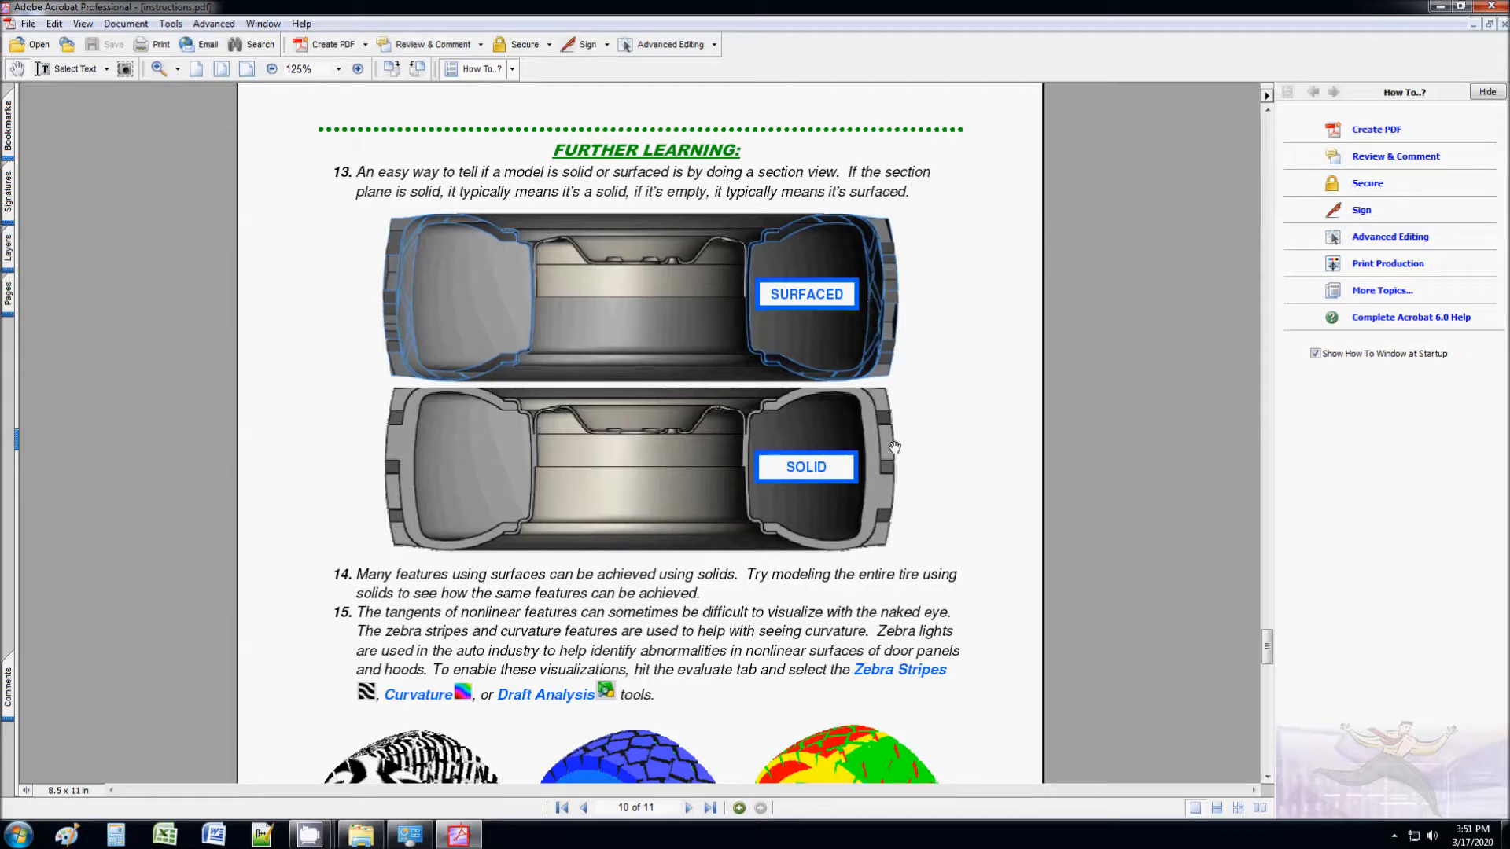
scroll(973, 574, "down", 10)
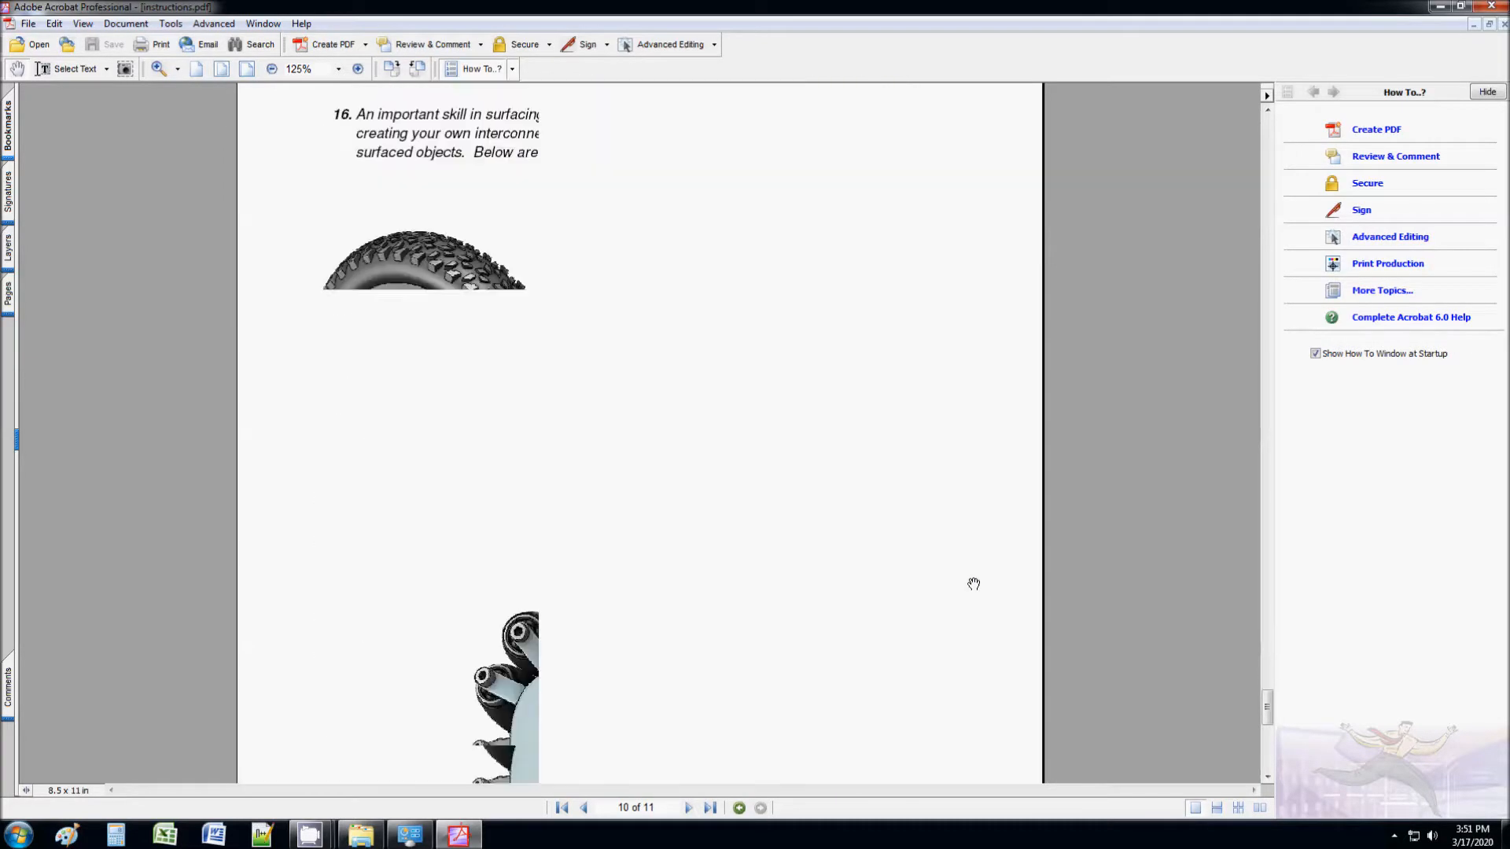
scroll(962, 565, "down", 5)
left_click_drag(496, 167, 501, 282)
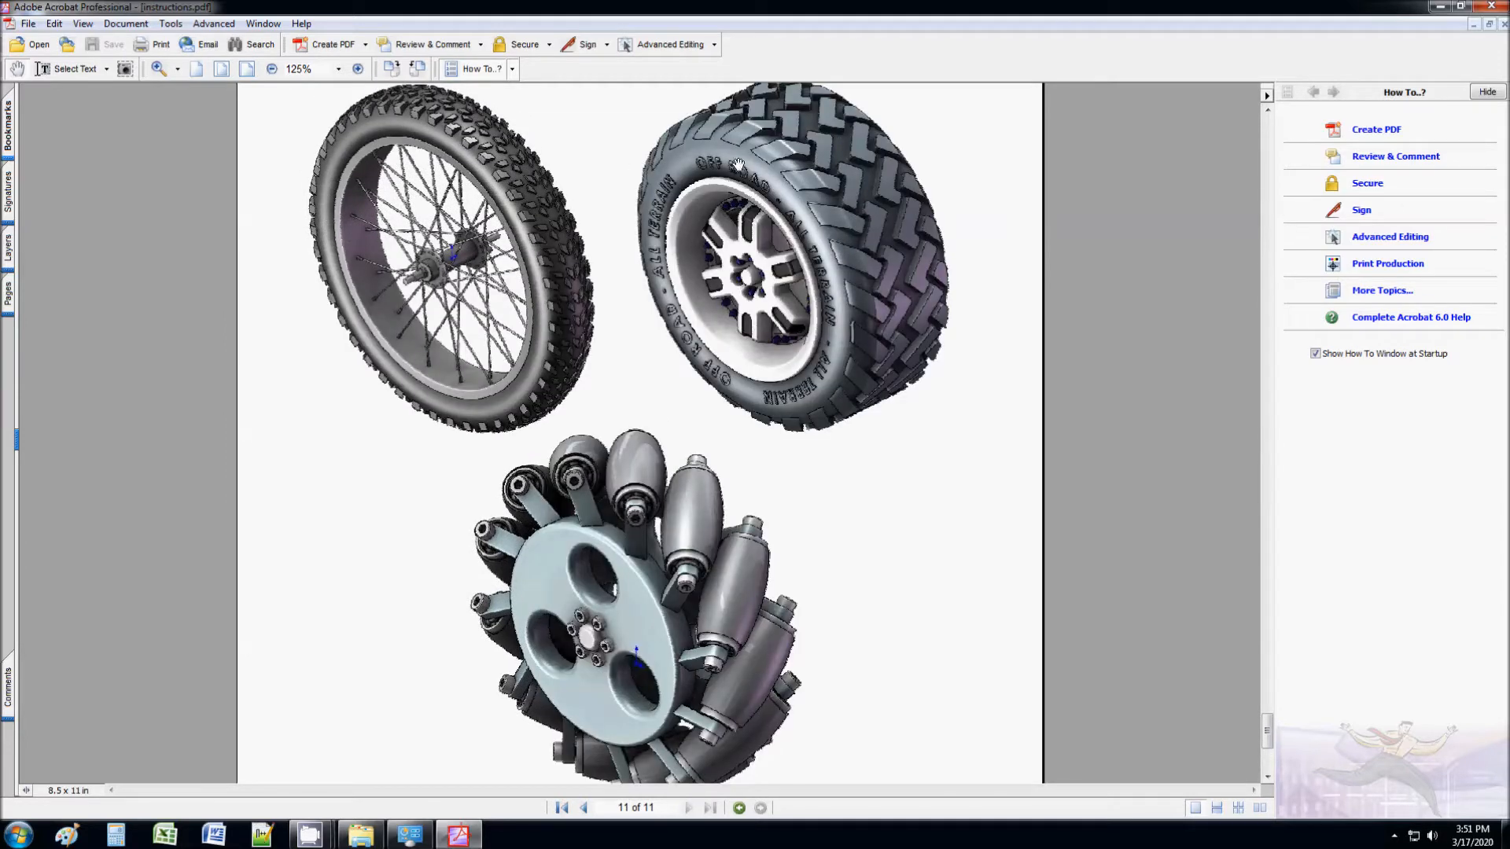
left_click(272, 68)
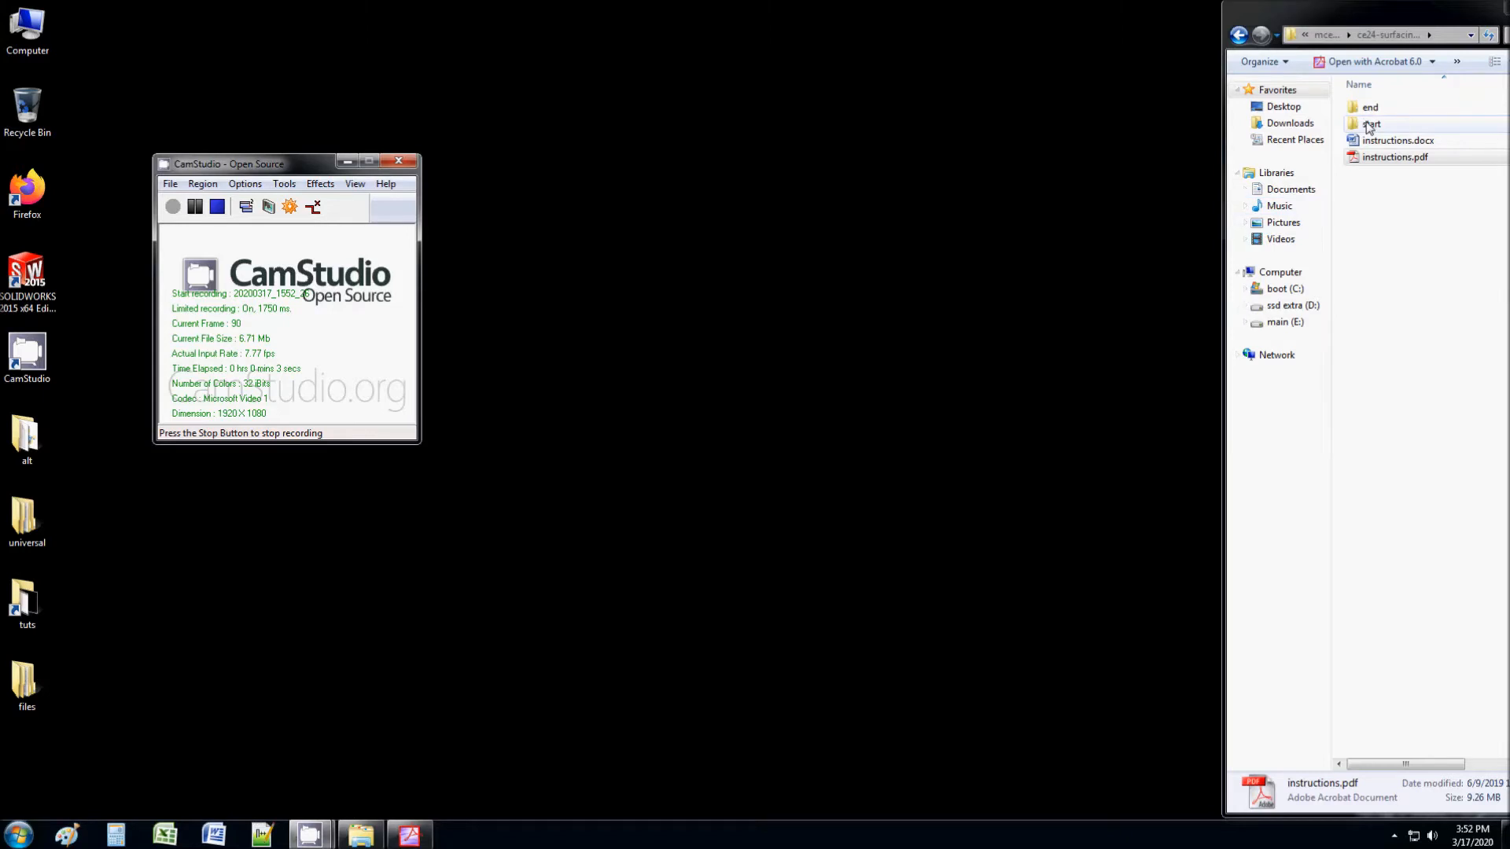
Step: Open the start.sldprt part from the exercise's start folder in SOLIDWORKS
double_click(1369, 125)
left_click(1385, 109)
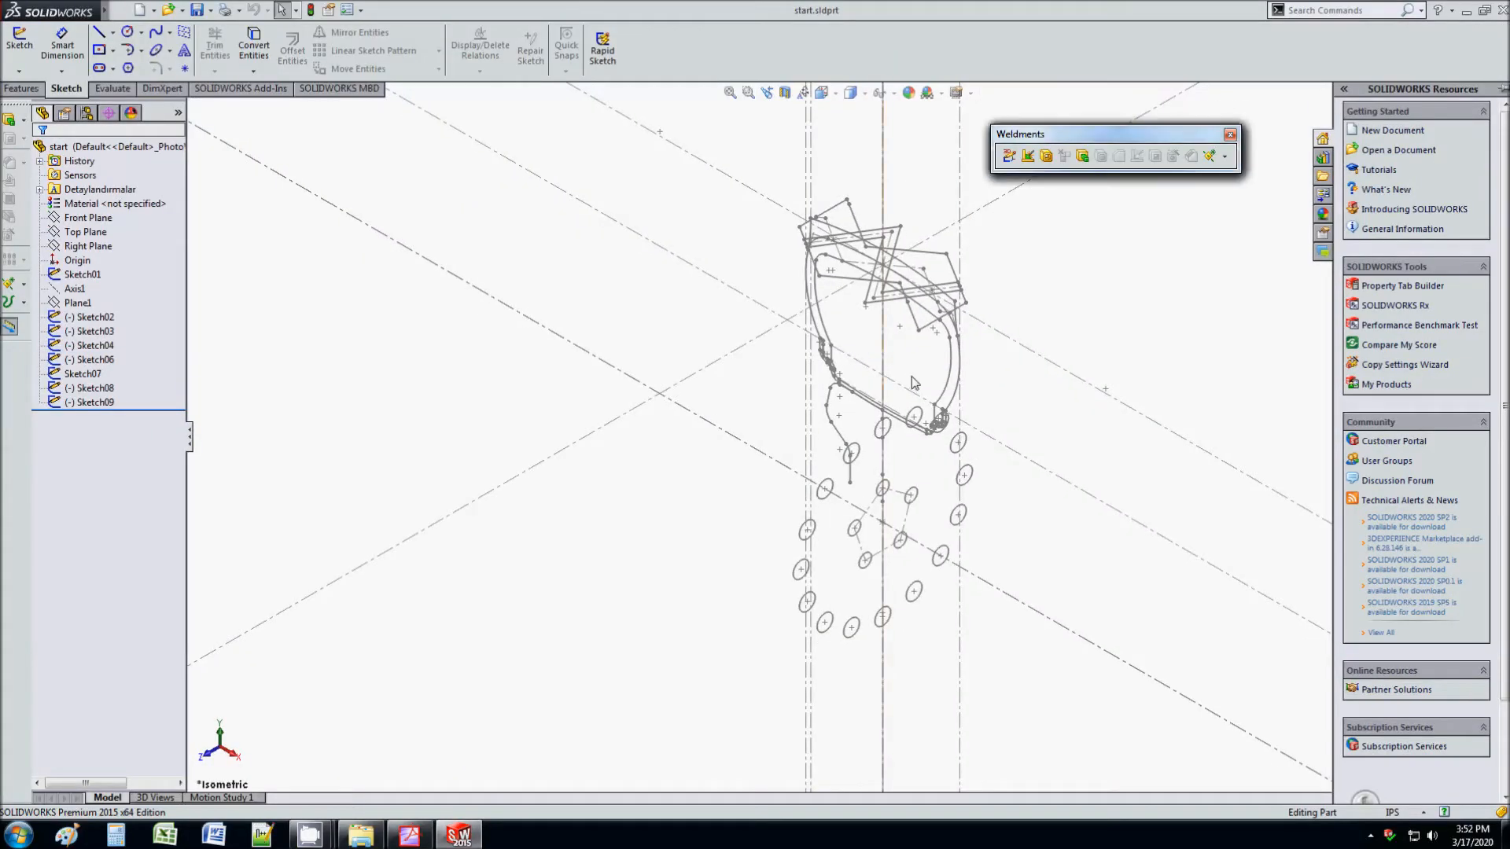
scroll(1051, 419, "down", 1)
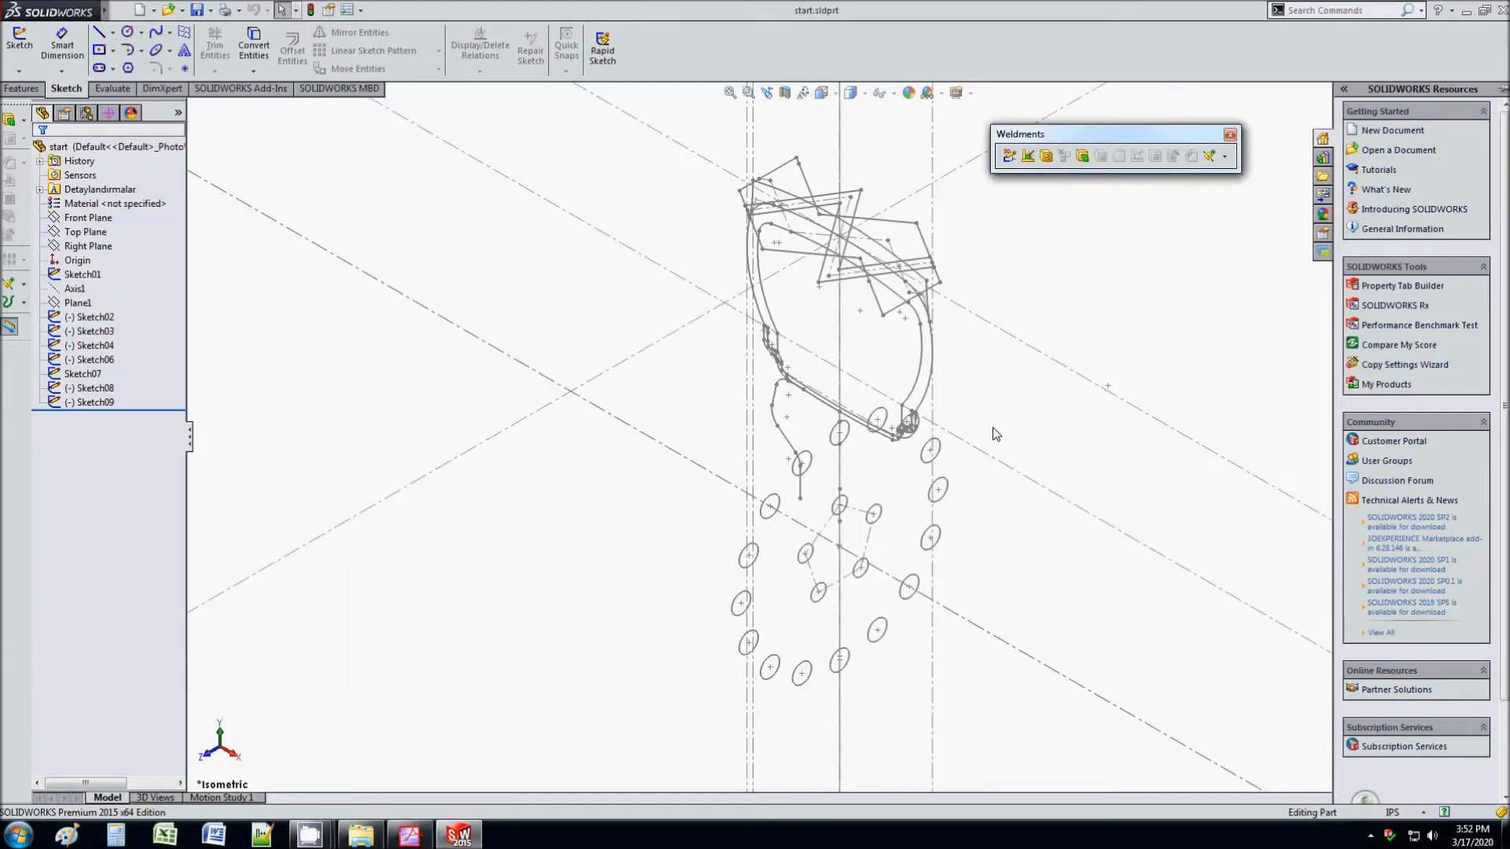
scroll(996, 433, "down", 1)
Step: Close the floating Weldments toolbar and display the Surfaces toolbar instead
left_click(1230, 134)
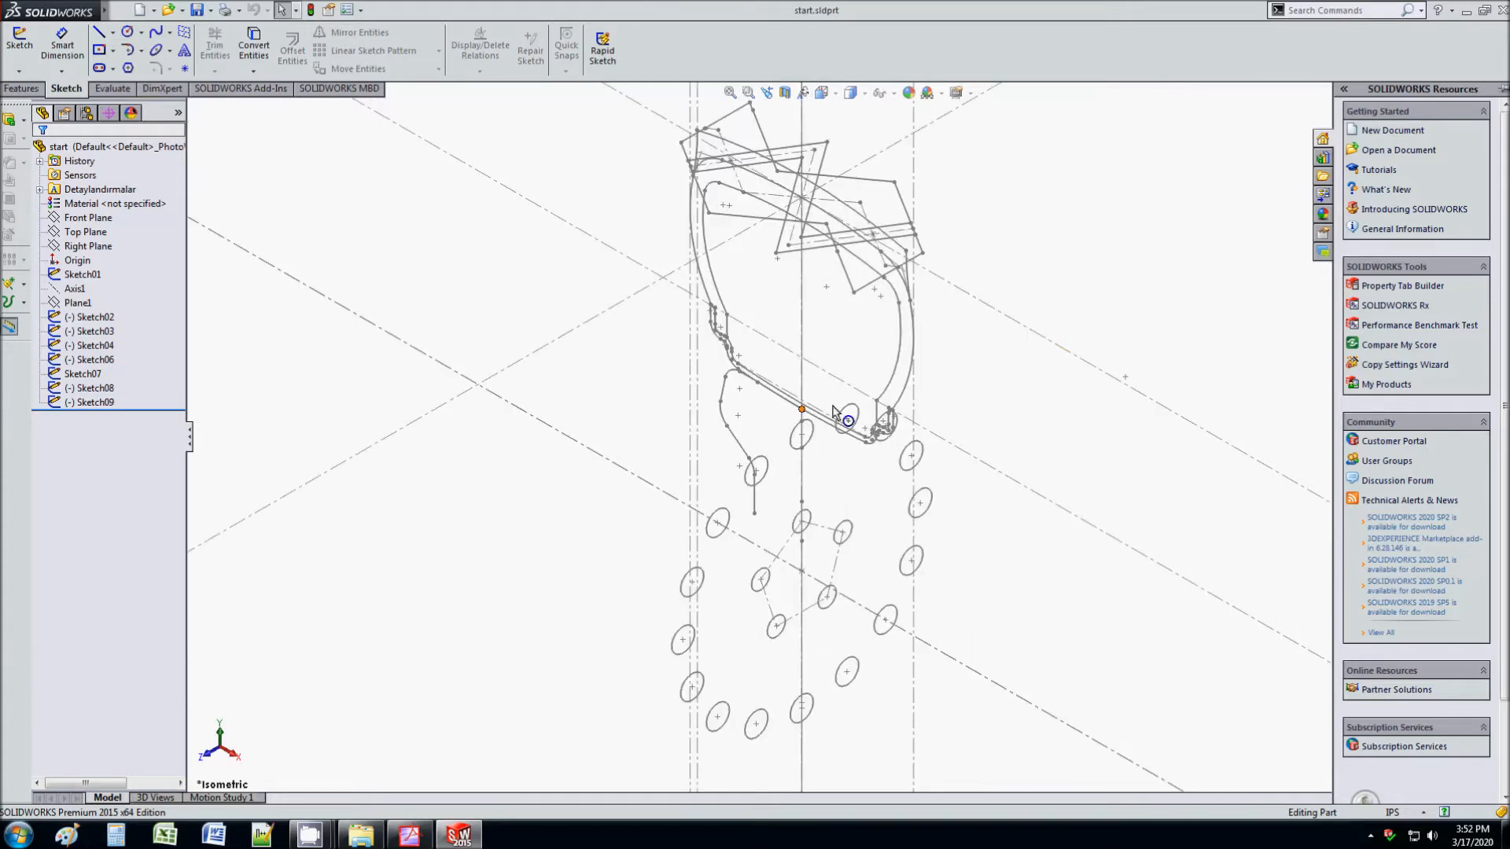
mouse_move(832, 407)
middle_mouse_down()
mouse_move(913, 452)
mouse_move(943, 428)
mouse_move(895, 323)
mouse_move(947, 367)
mouse_move(934, 404)
middle_mouse_up()
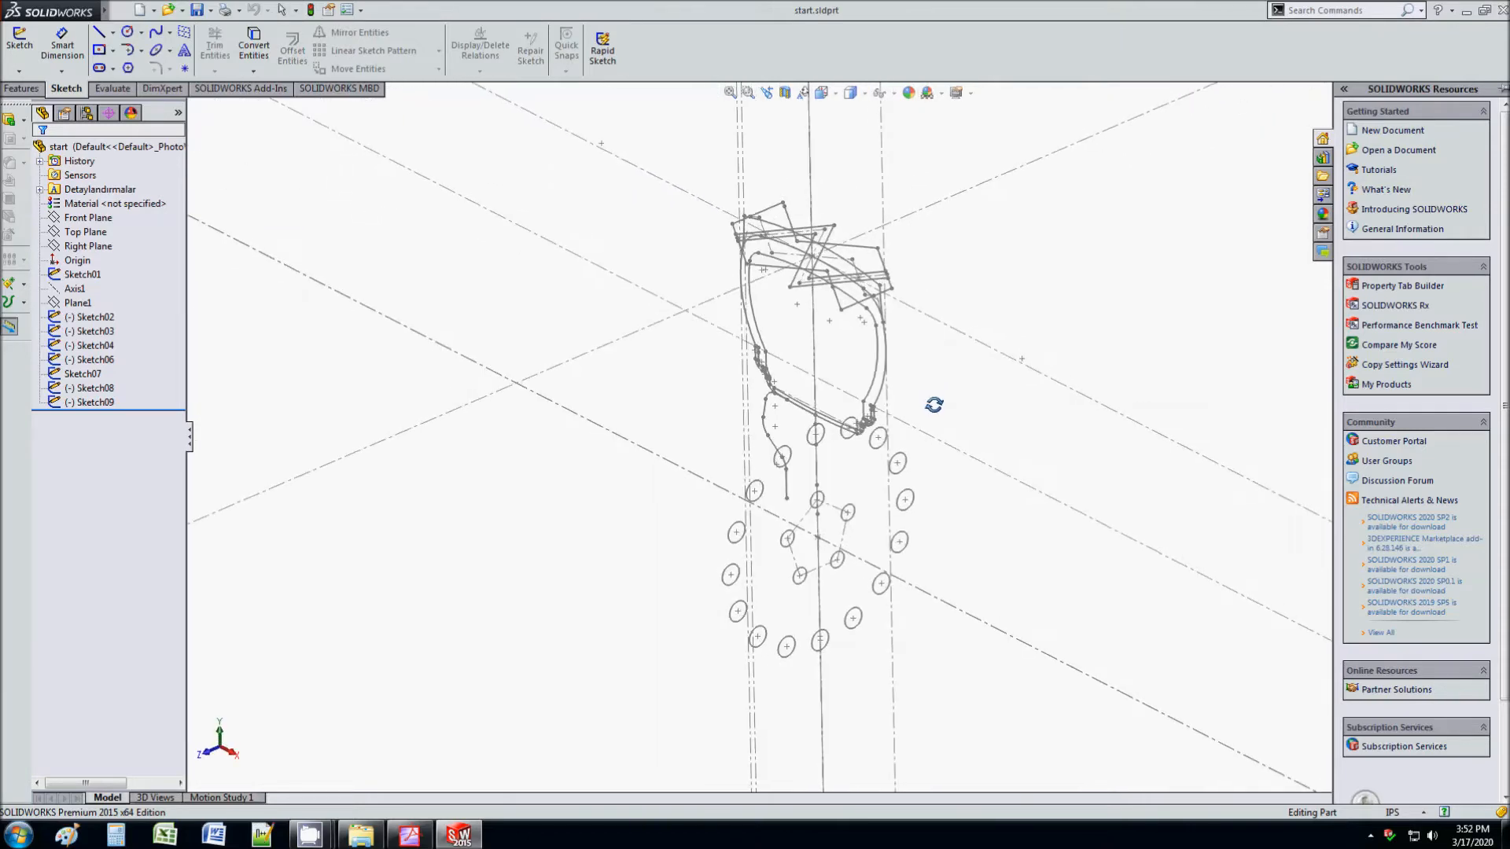
middle_click_drag(938, 408, 943, 418)
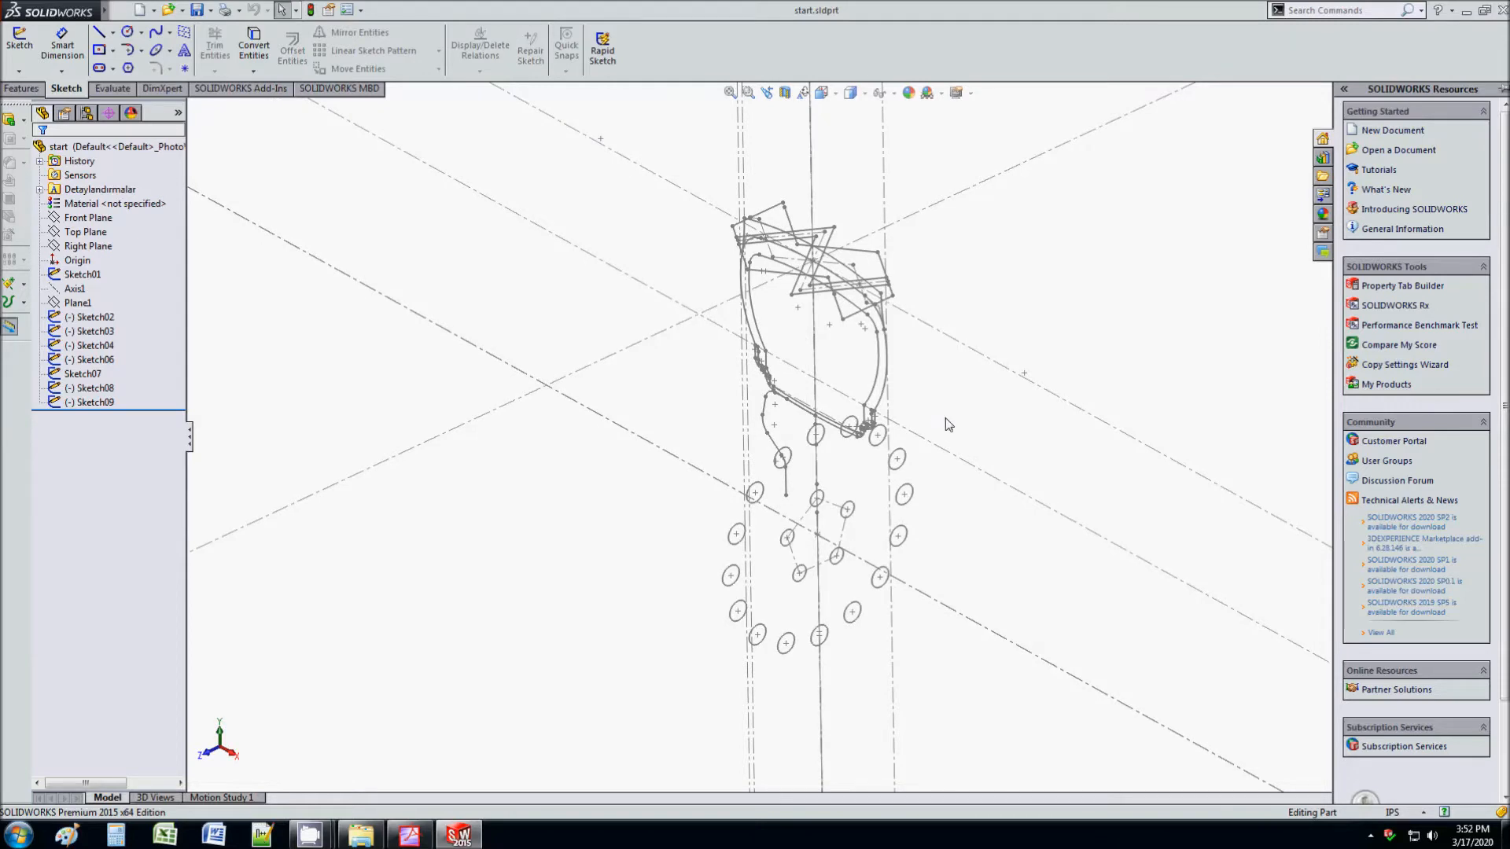
right_click(603, 16)
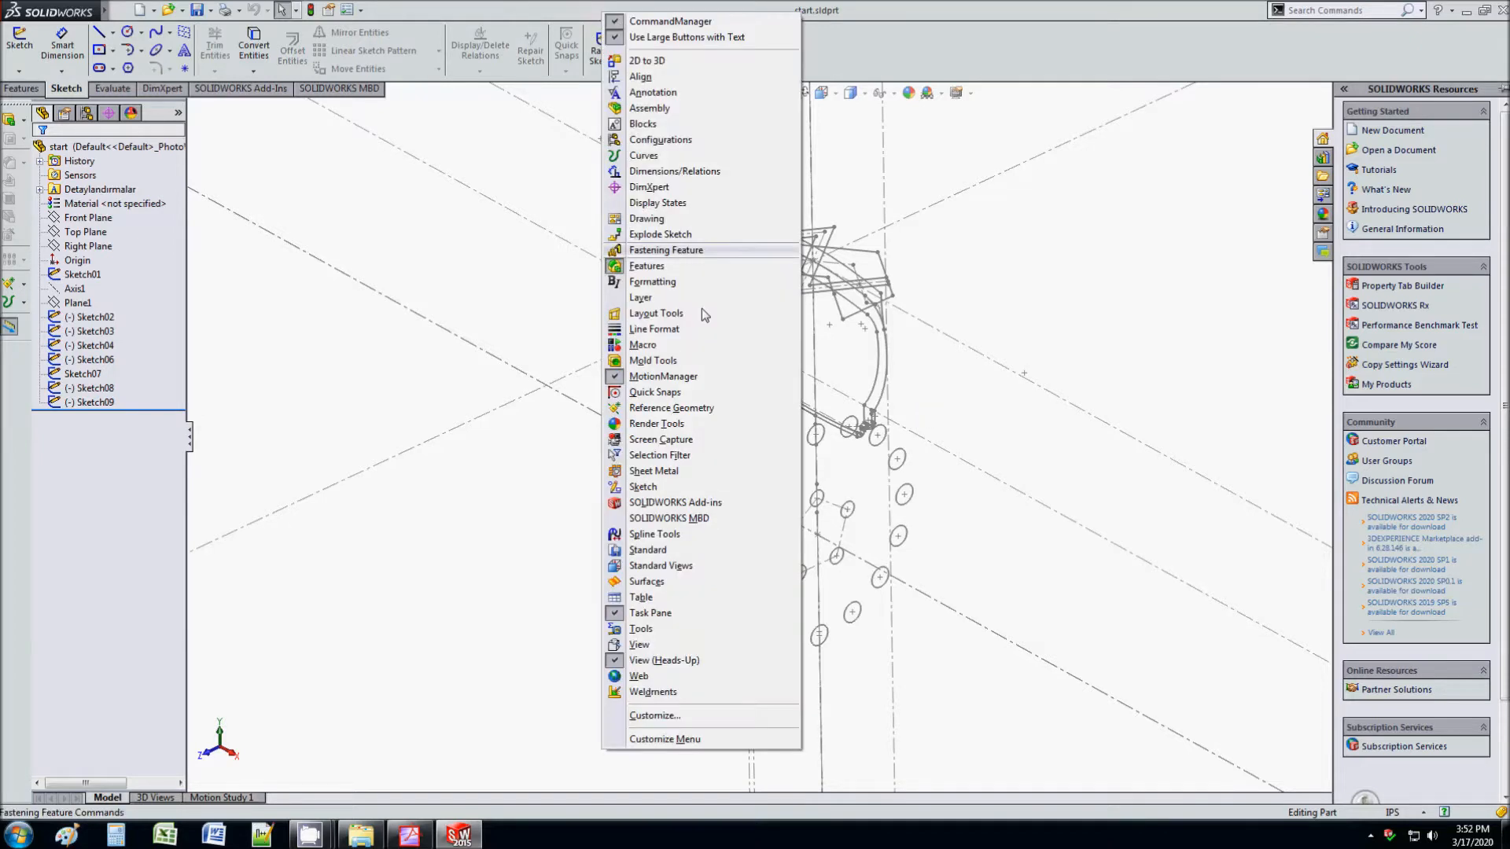
left_click(661, 583)
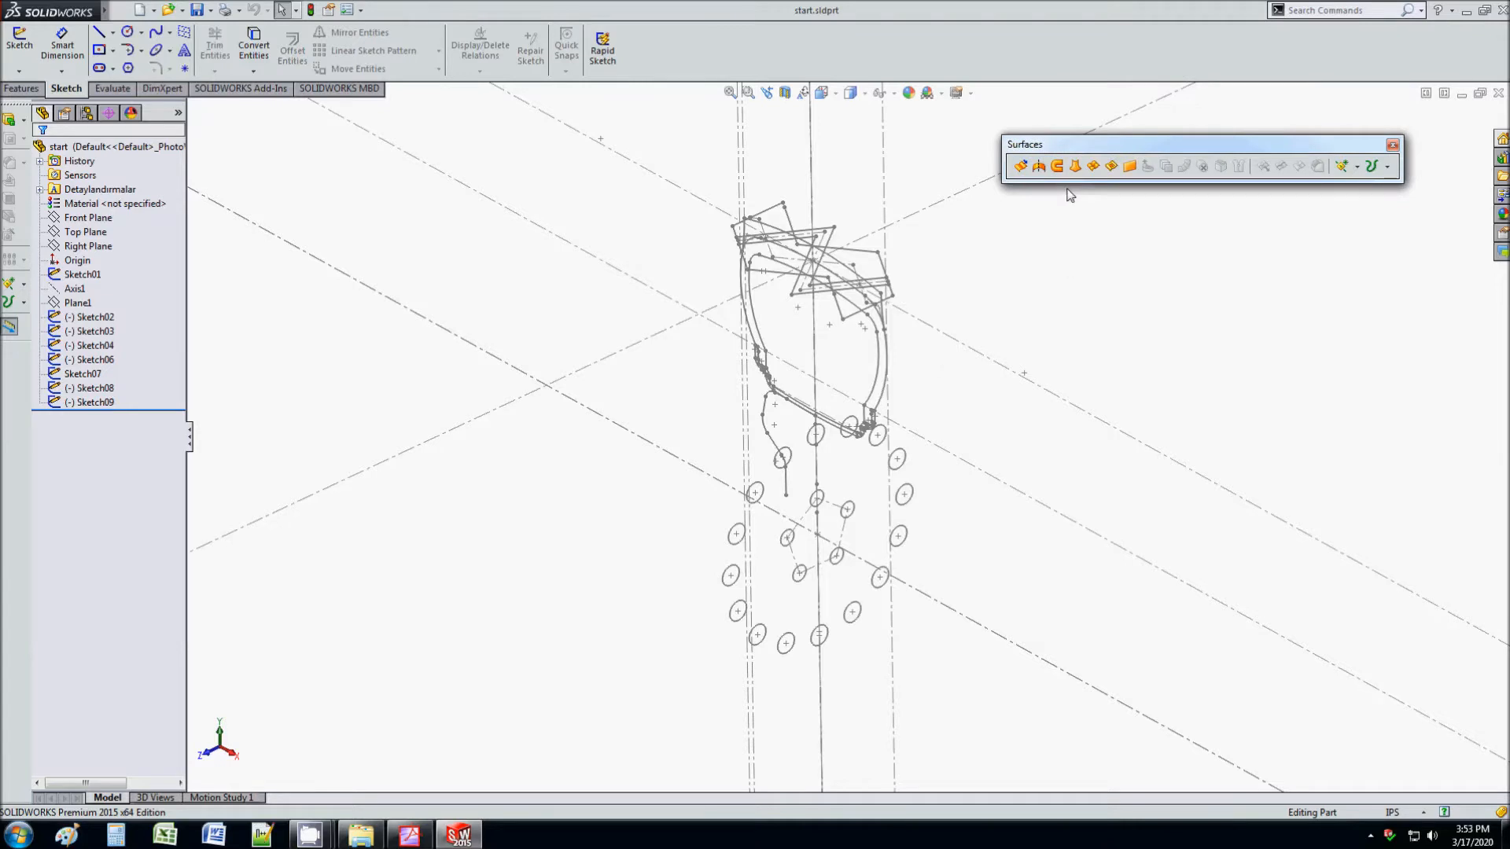
Step: Following step 2 of the PDF instructions, create a 360-degree Surface Revolve of Sketch01 about Line14 of that sketch
left_click(1039, 167)
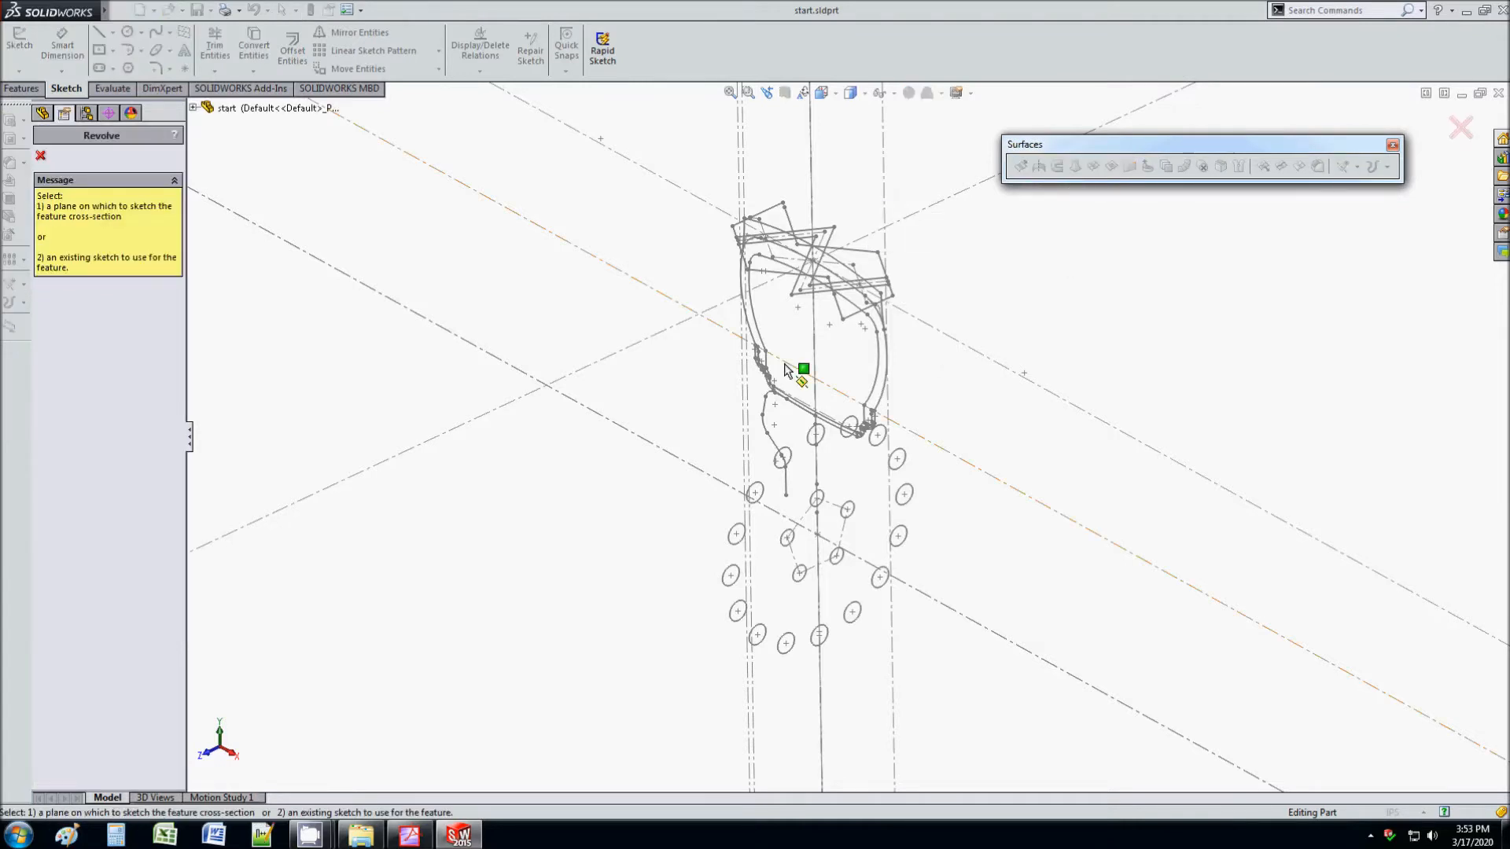
left_click(409, 834)
scroll(581, 292, "down", 15)
scroll(580, 293, "up", 10)
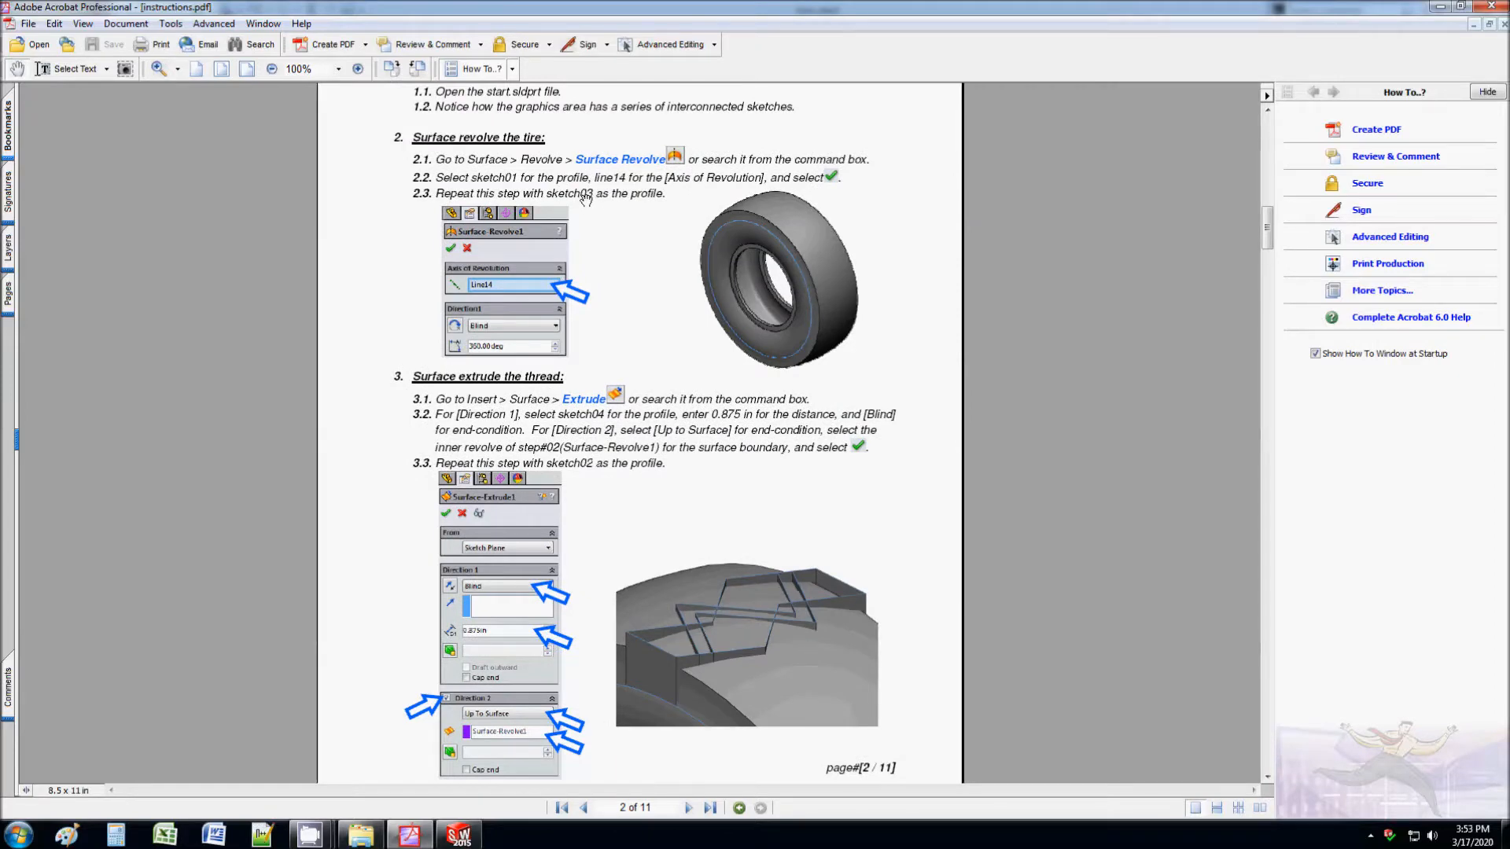
left_click(1441, 6)
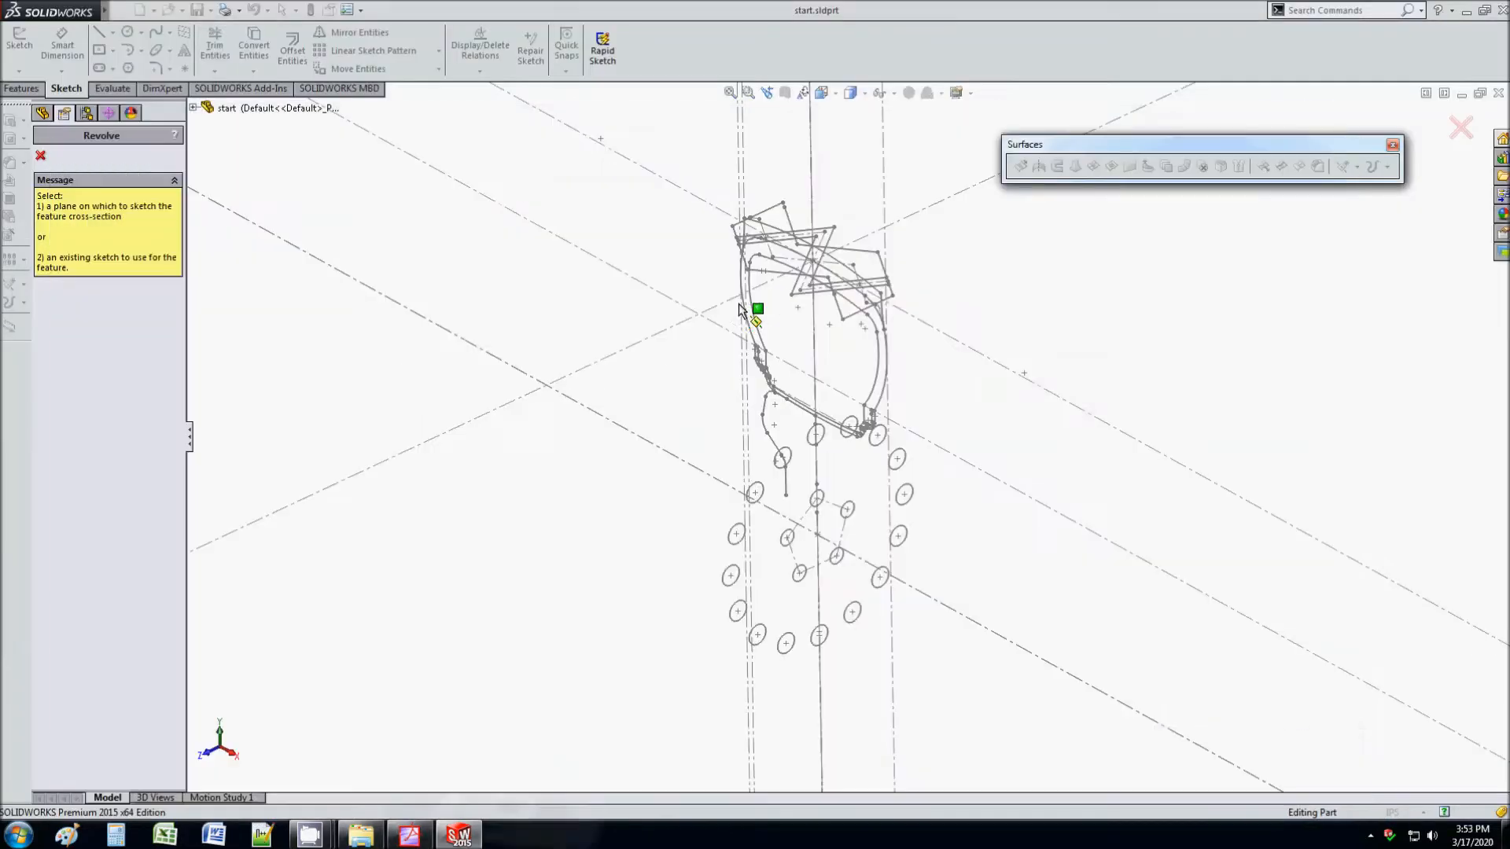
left_click(193, 107)
left_click(260, 235)
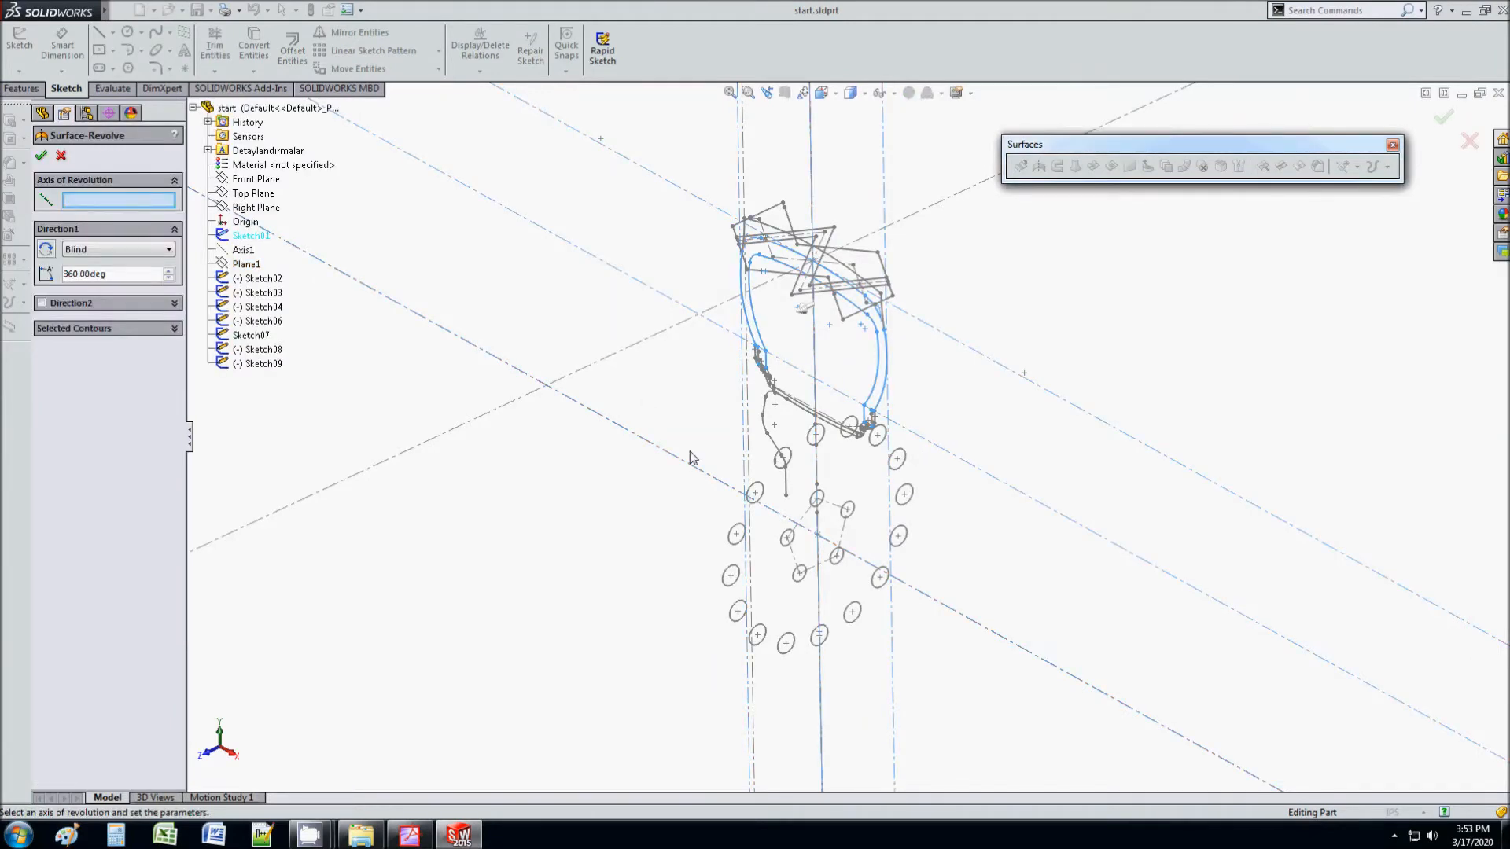
left_click(727, 486)
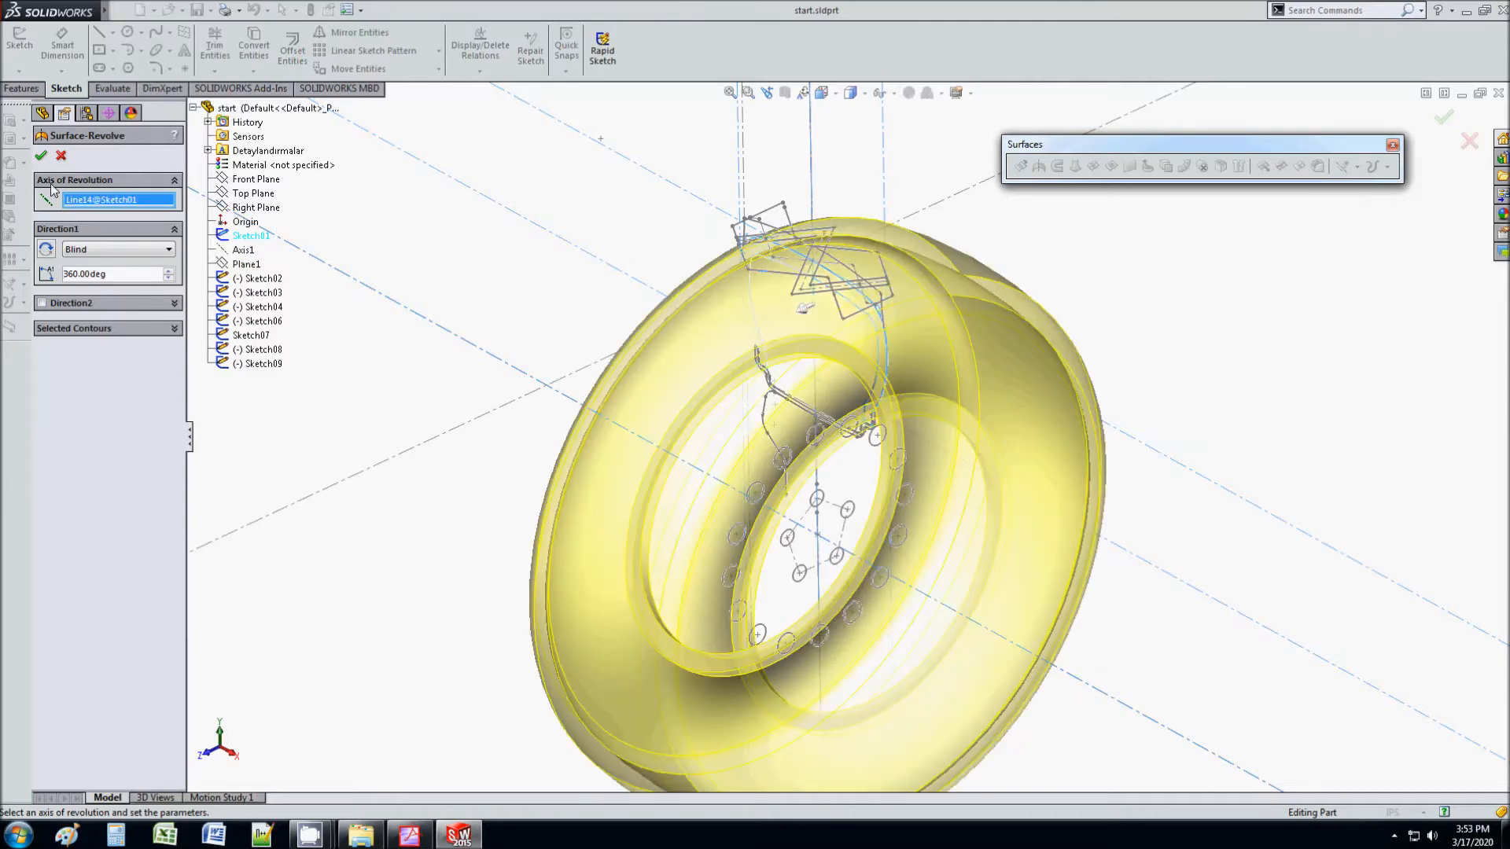
left_click(41, 155)
Step: Create a 360-degree Surface Revolve of Sketch03 about Line14 of Sketch01 for the outer tire surface
scroll(755, 456, "up", 2)
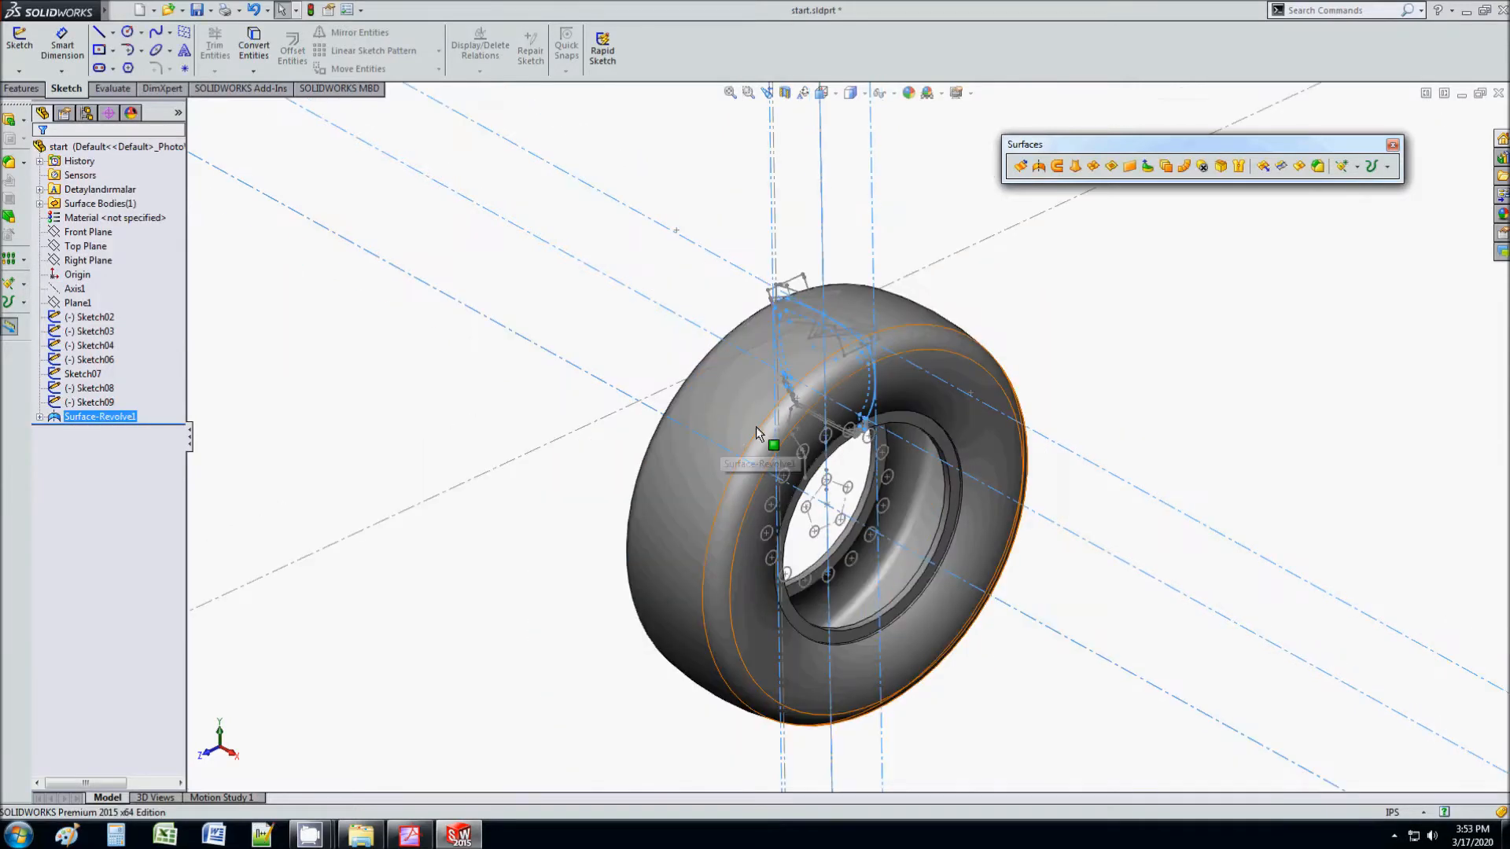
left_click(1036, 168)
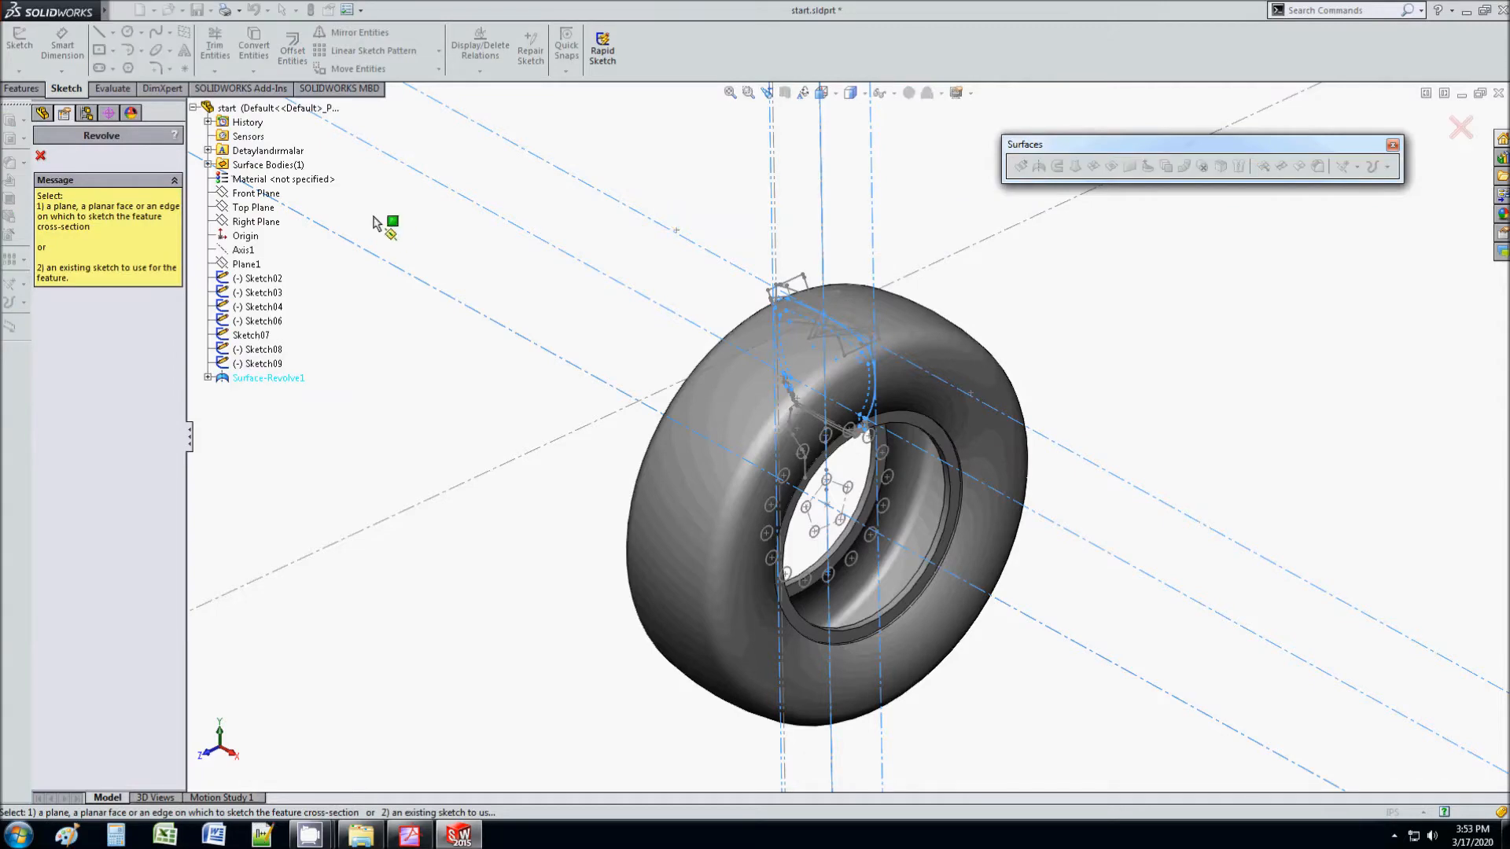
left_click(261, 305)
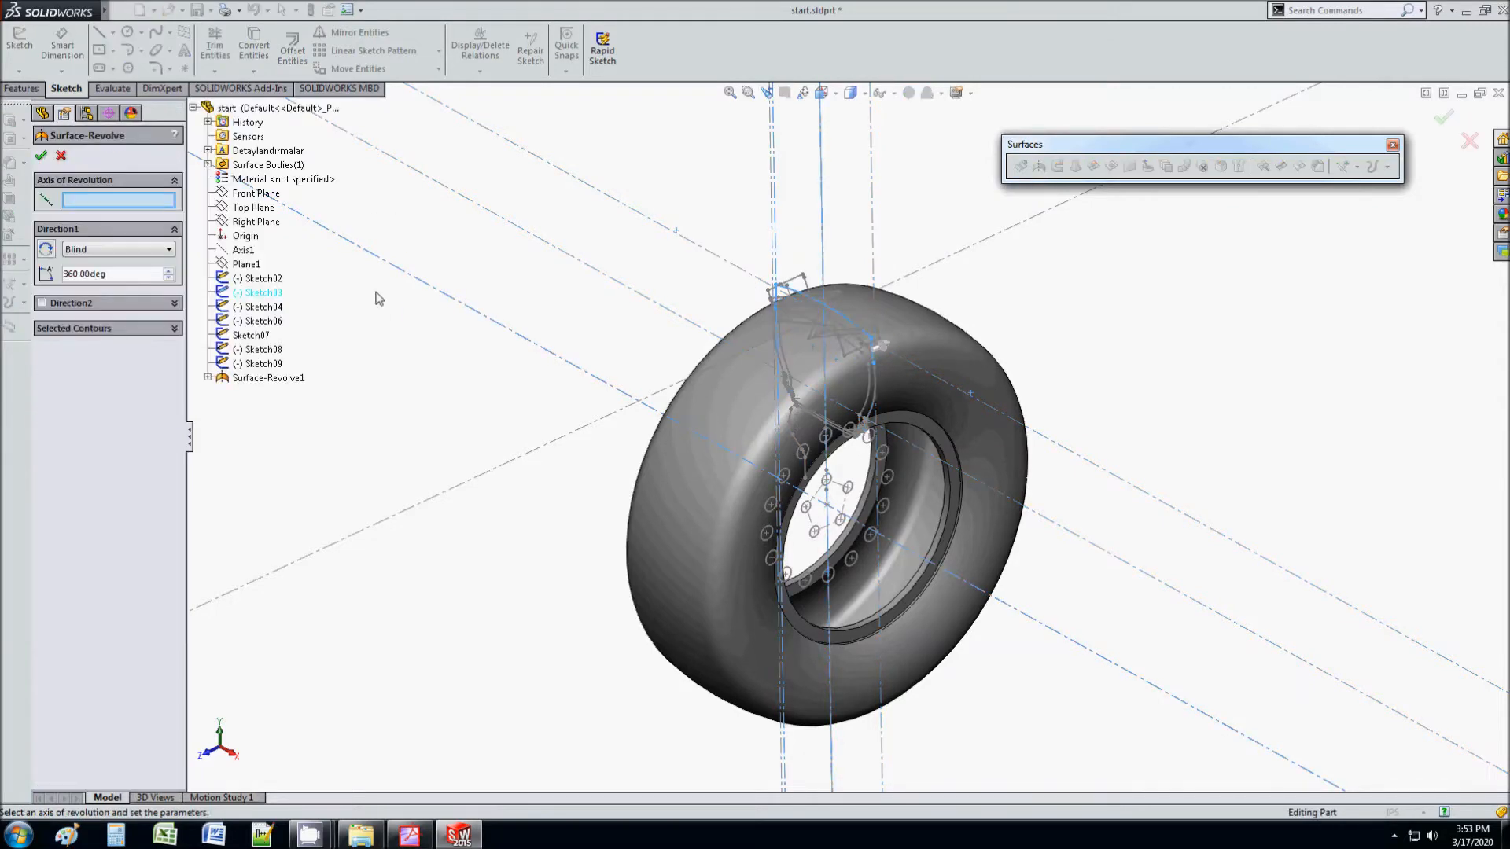
left_click(573, 378)
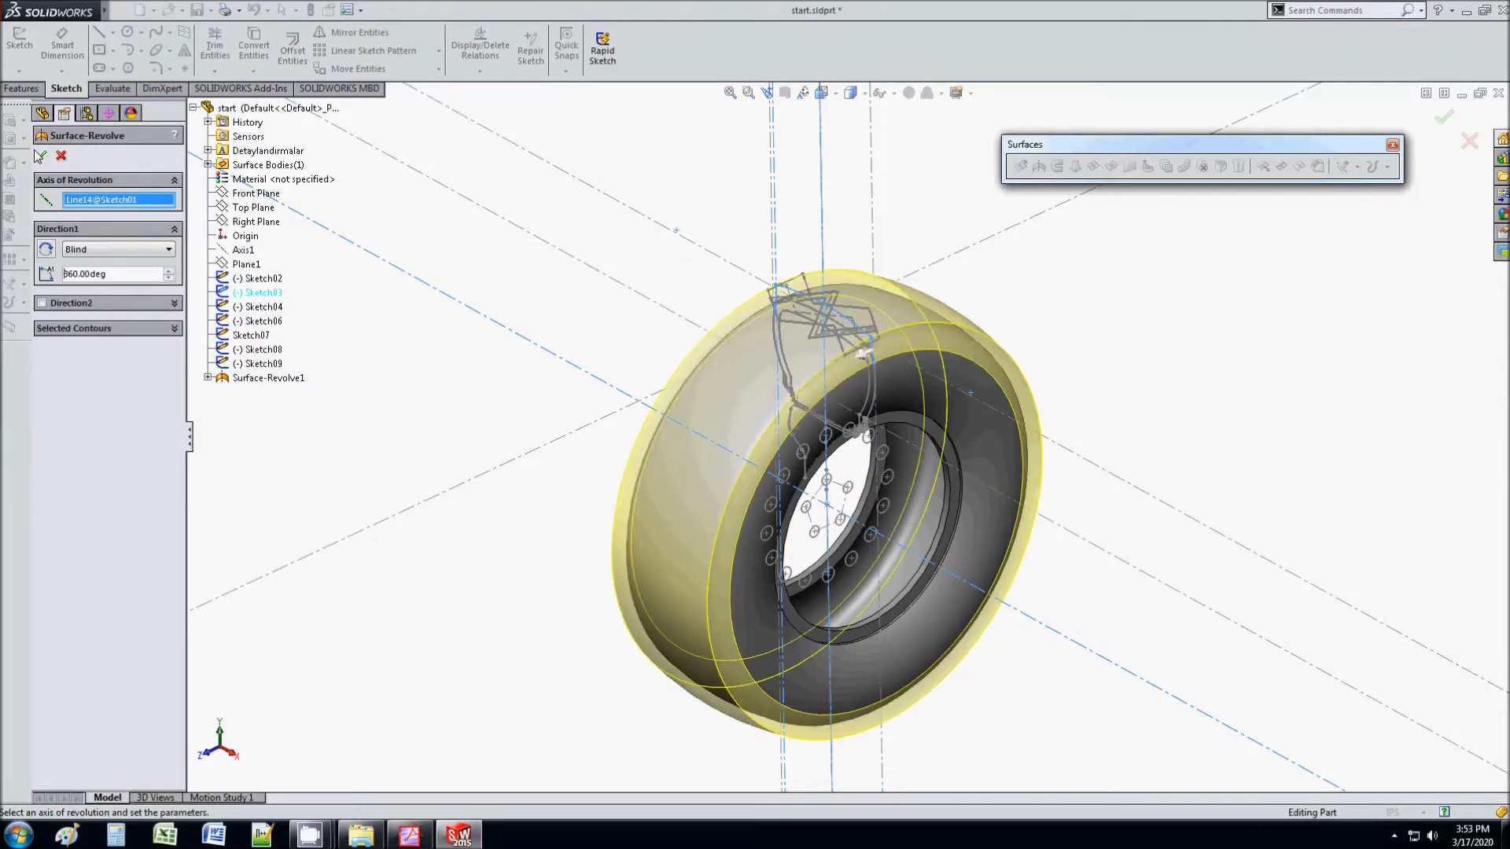
key("Return")
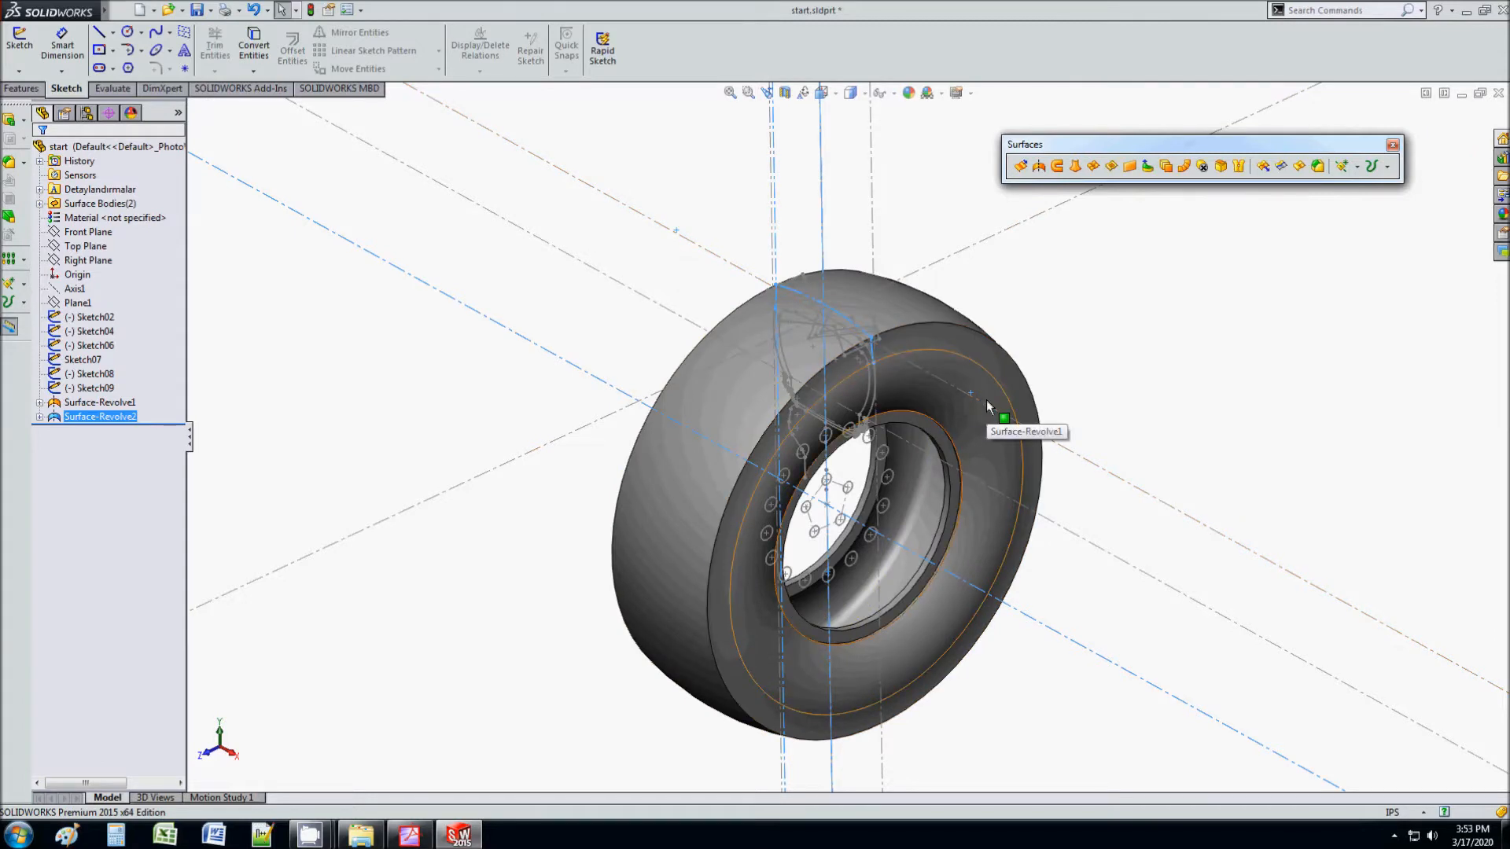
Step: Inspect the sketches nested under the two surface revolve features
left_click(39, 416)
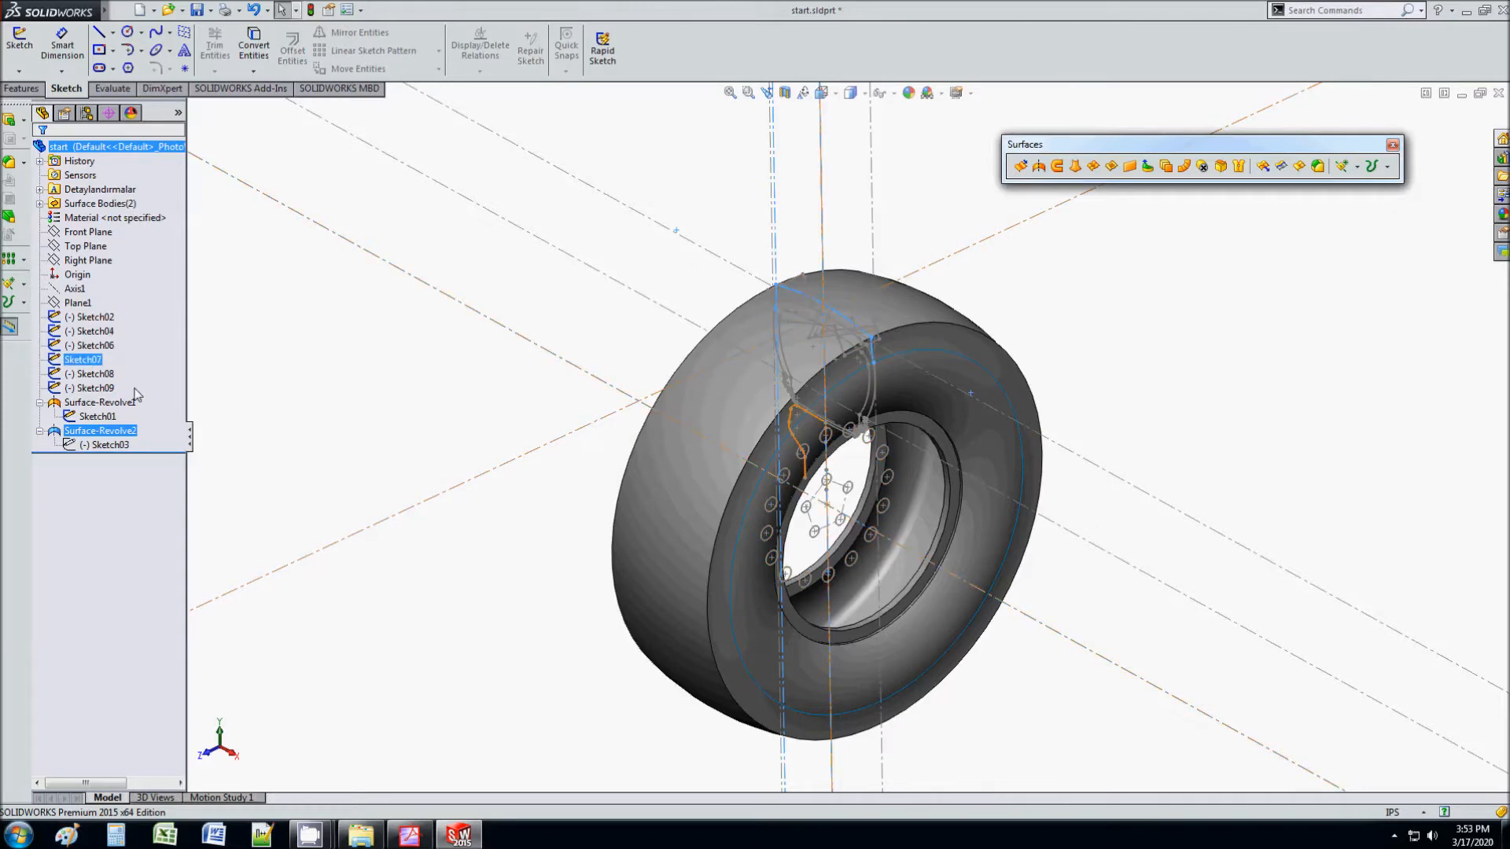
left_click(39, 403)
left_click(39, 417)
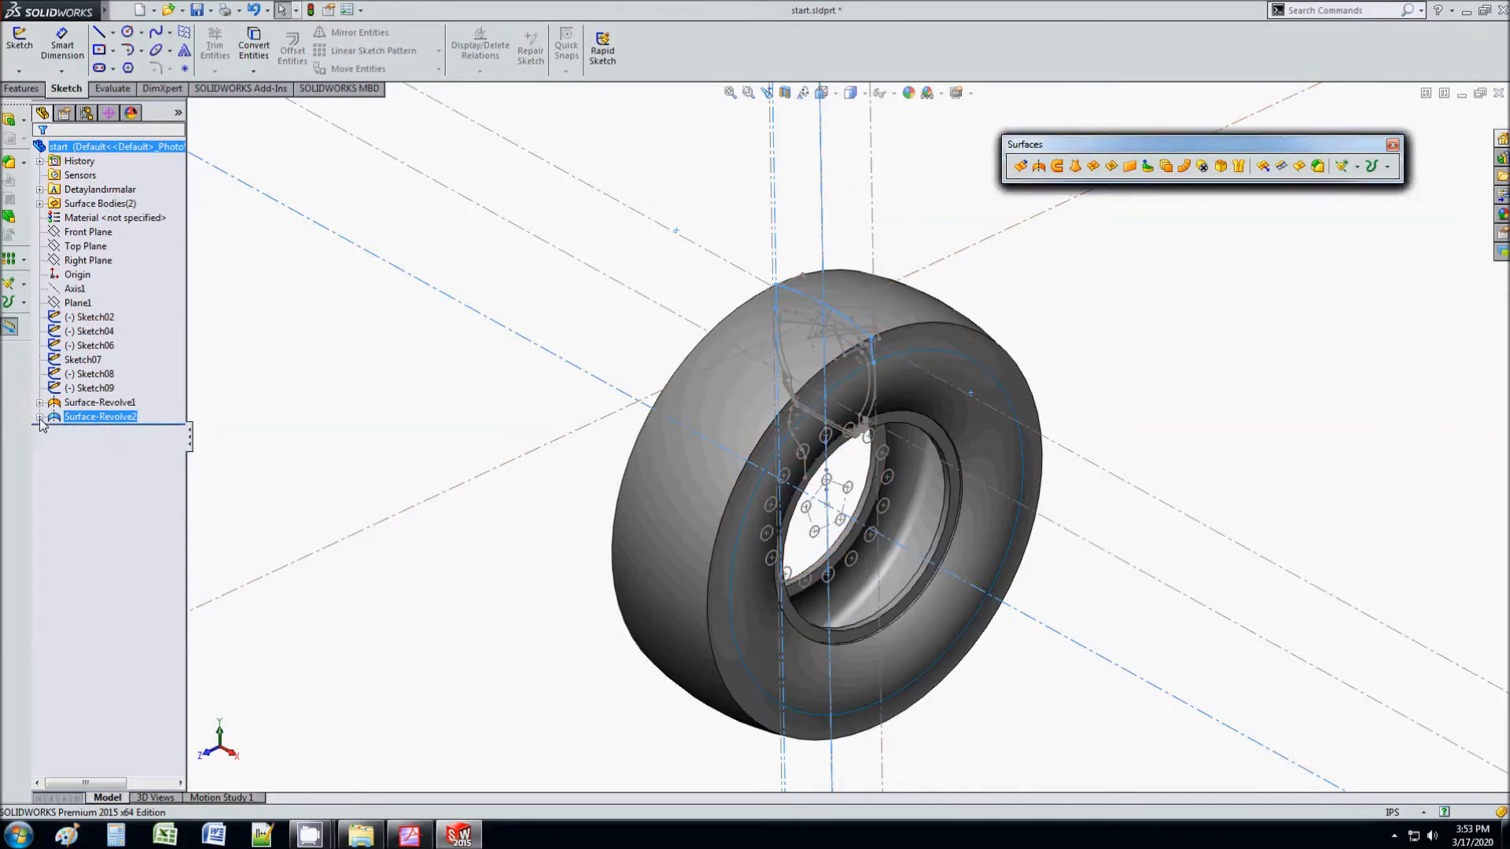
Step: Hide the outer tire surface, Surface-Revolve2, so the inner revolved surface is exposed
left_click(634, 256)
scroll(783, 397, "down", 5)
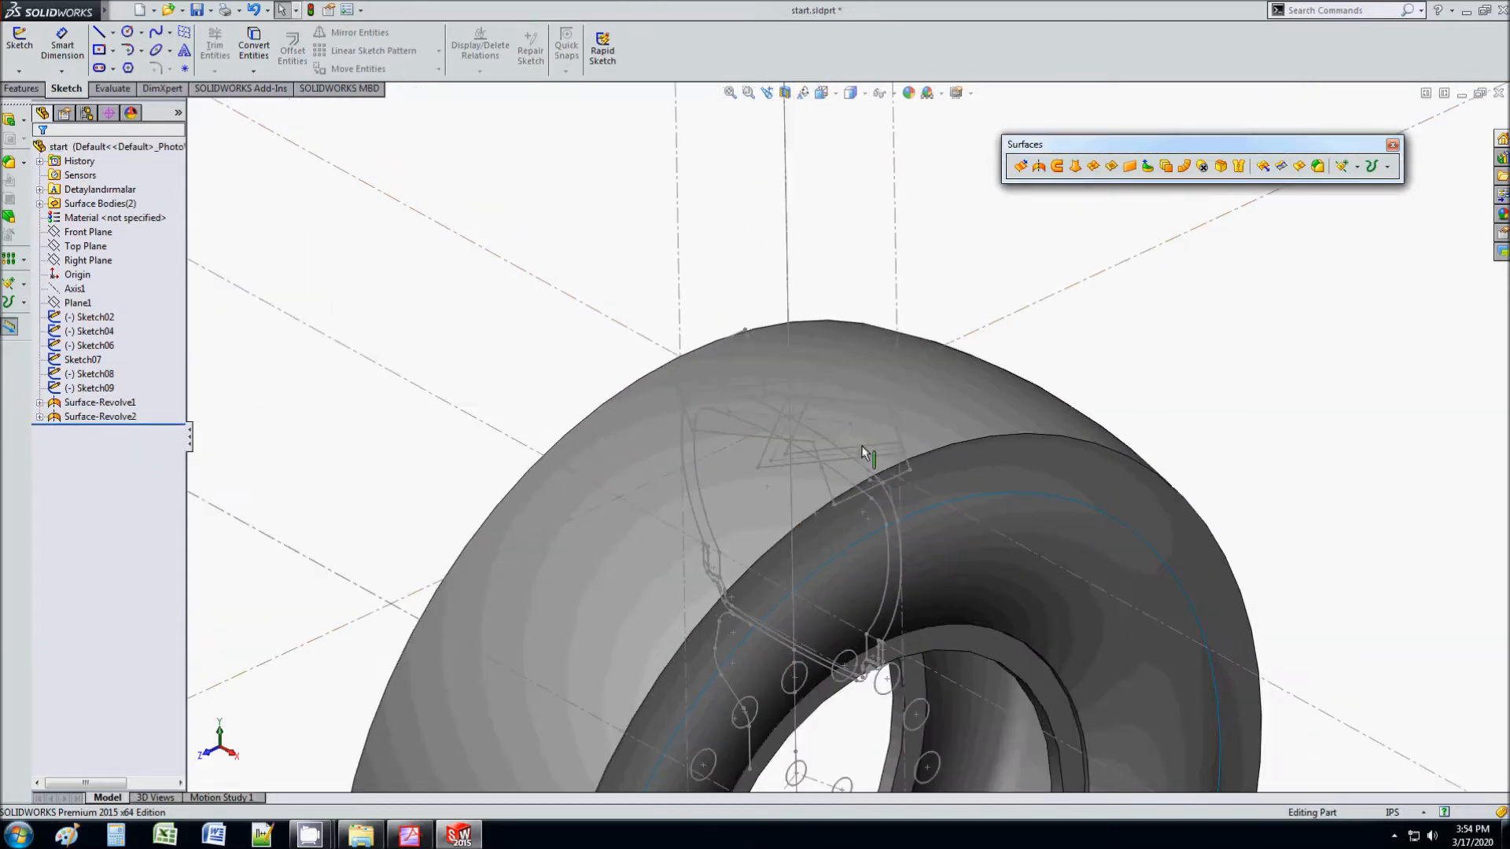
scroll(865, 453, "down", 2)
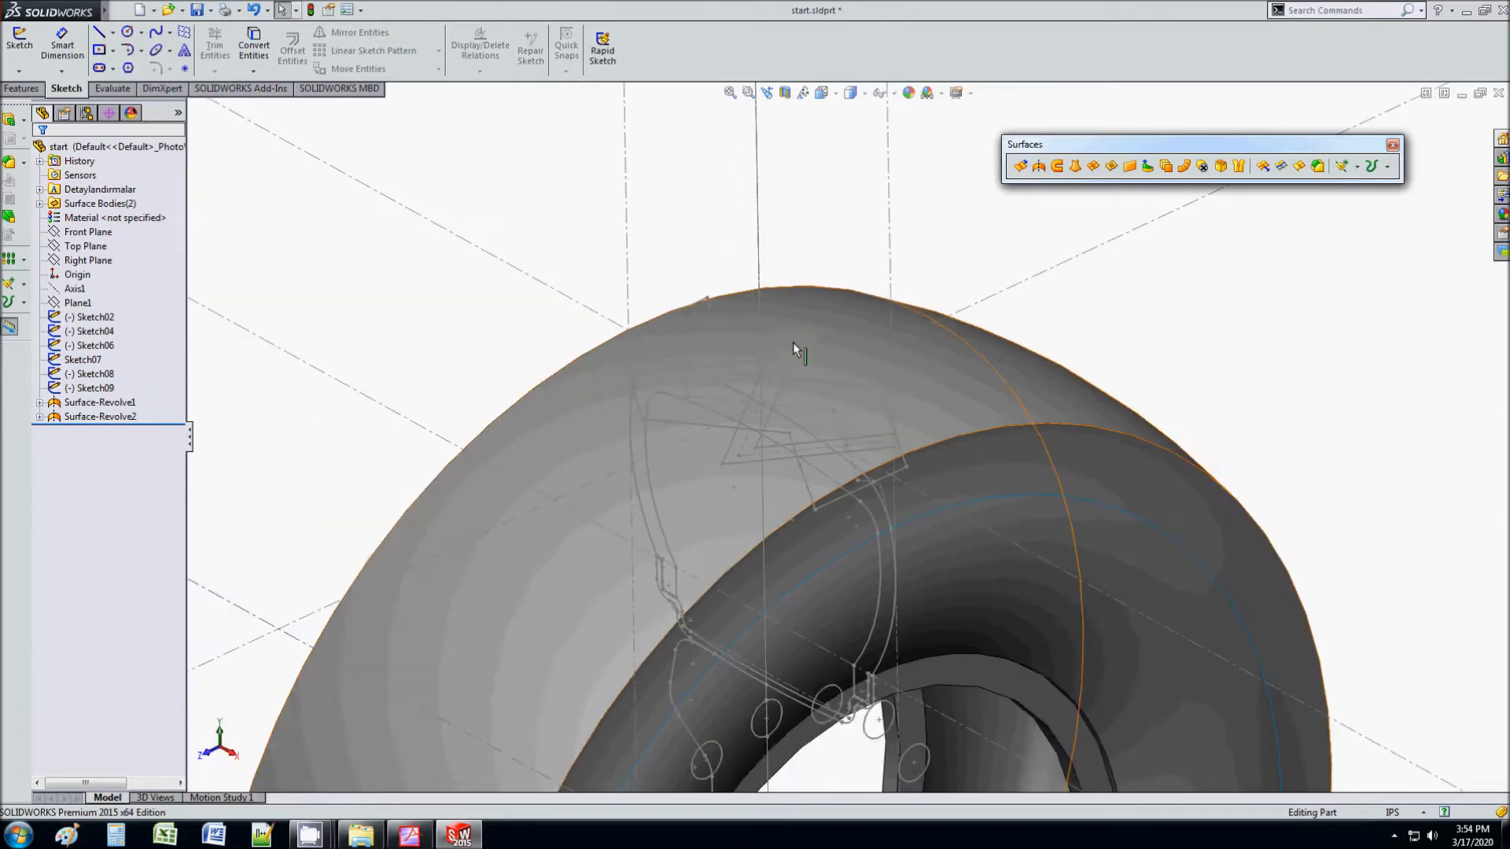
left_click(805, 325)
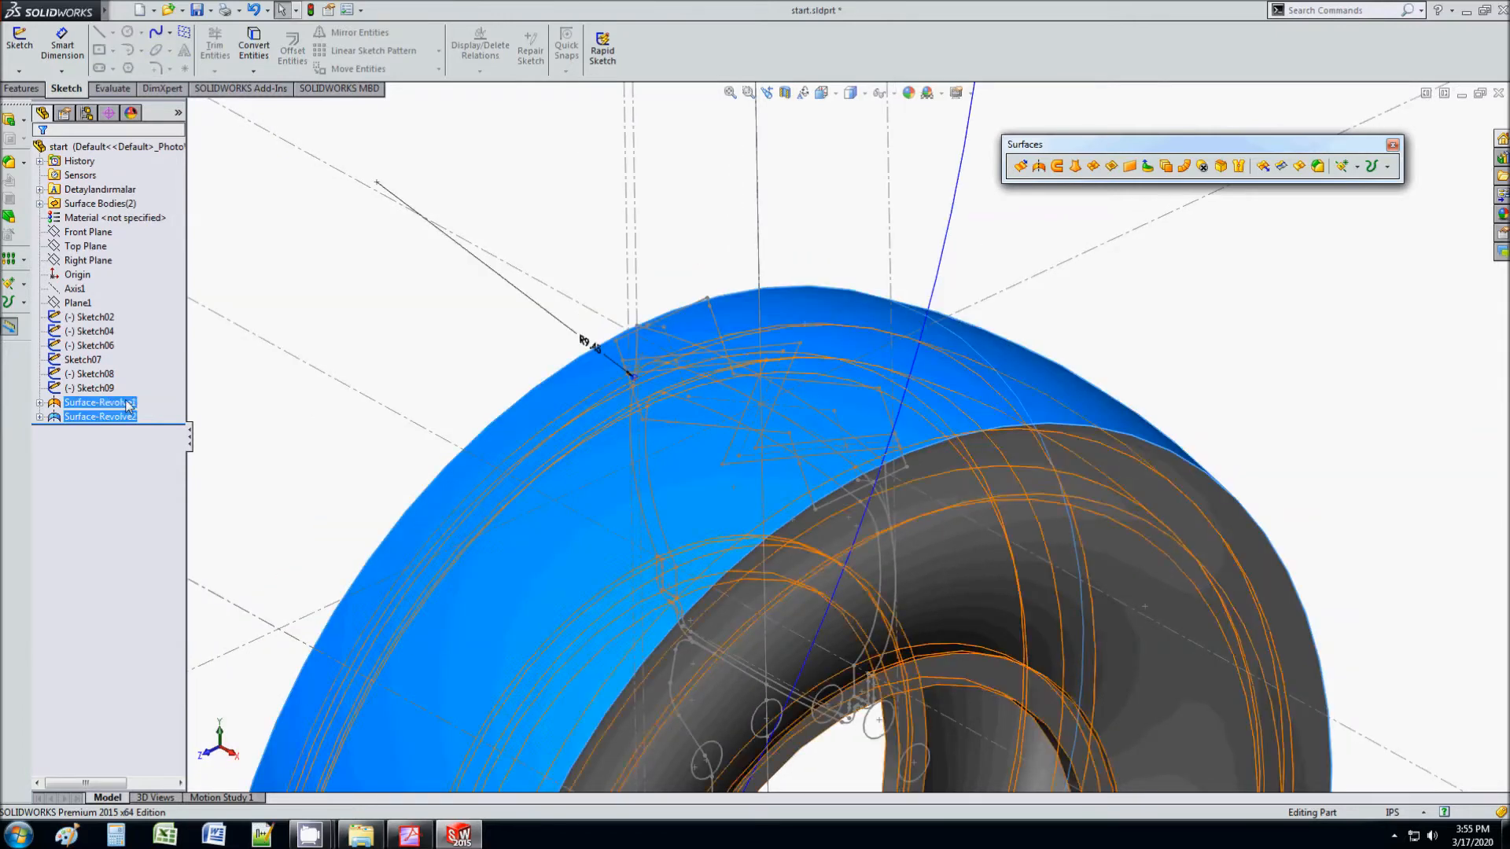
right_click(108, 419)
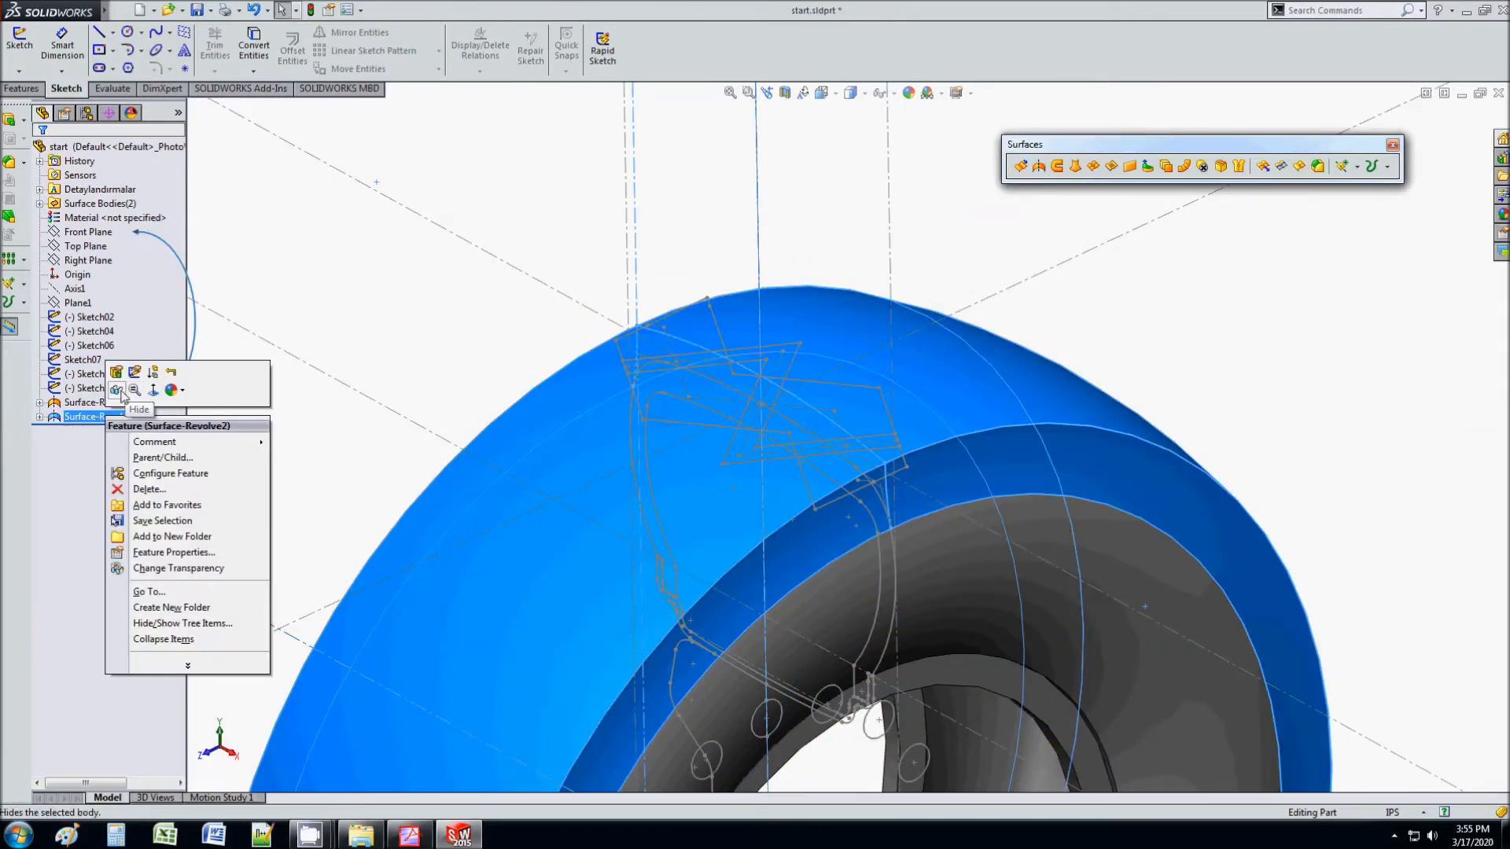
left_click(116, 390)
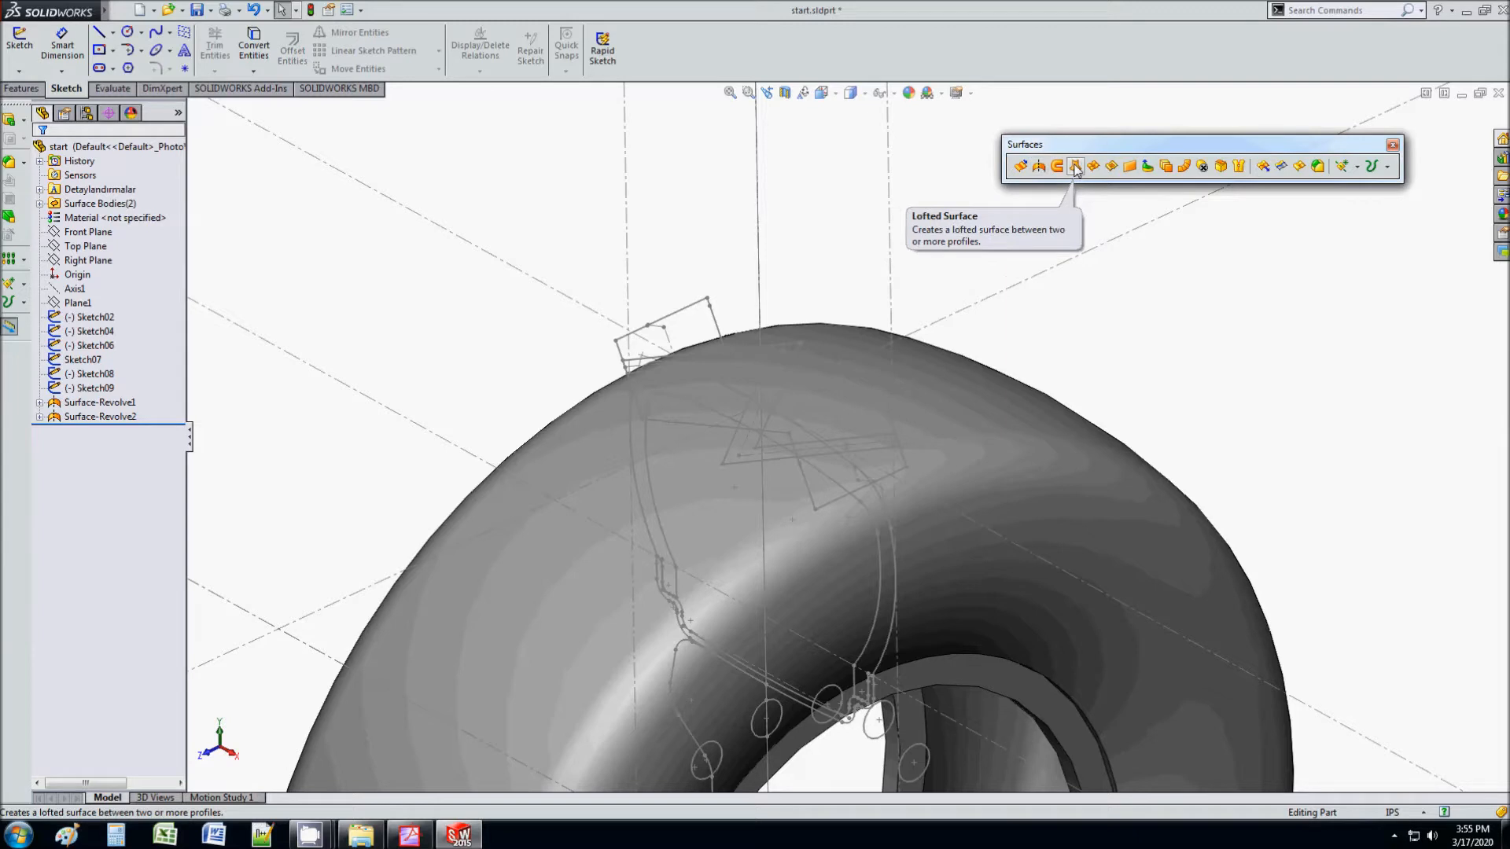
Step: Following step 3 of the PDF instructions, set up a Surface Extrude of Sketch04 with a Blind distance of 0.875 in for Direction 1
left_click(22, 89)
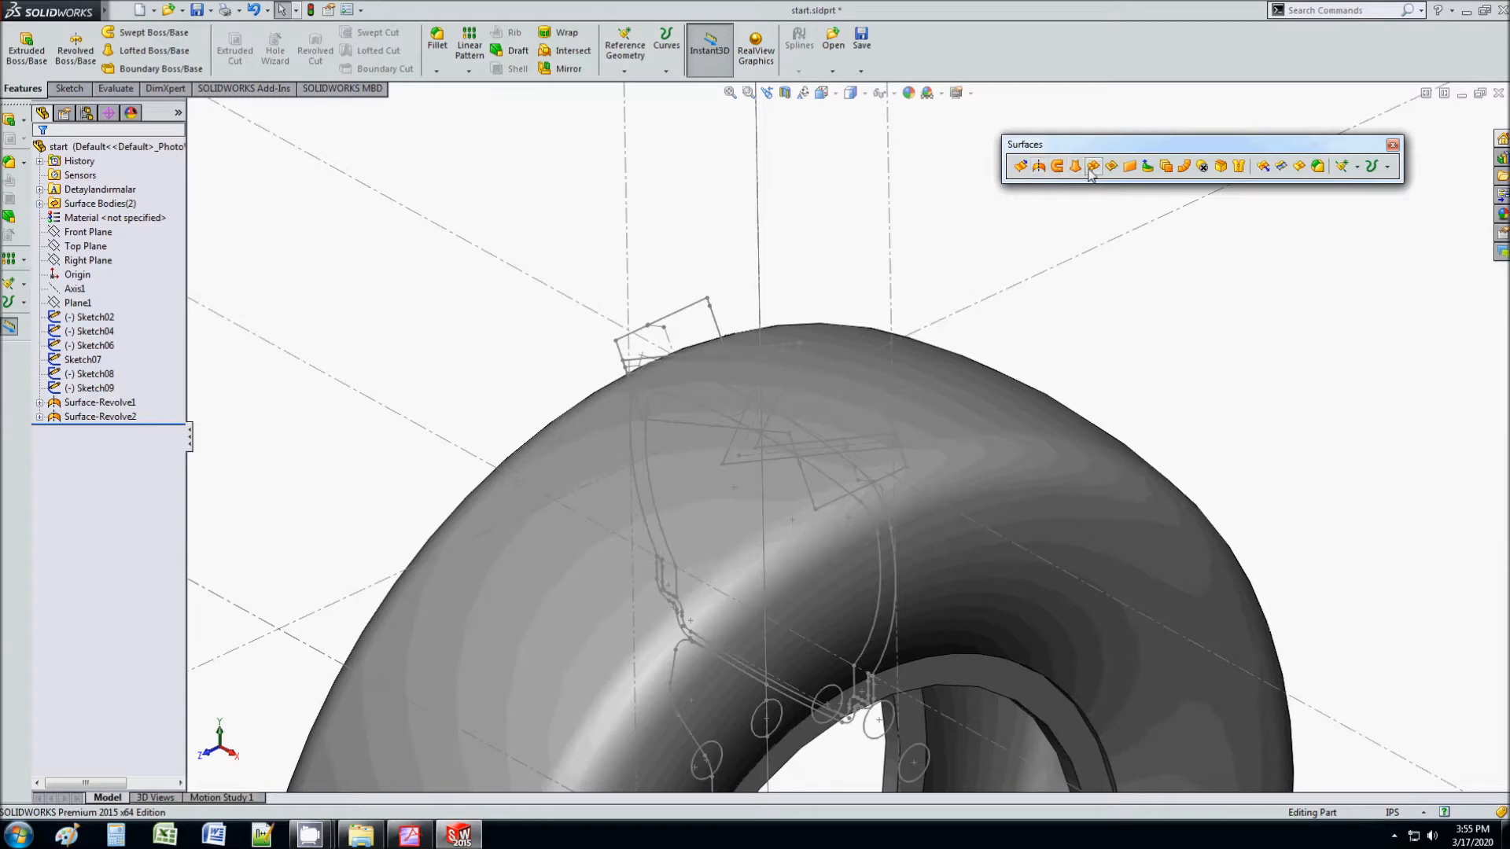
left_click(1020, 166)
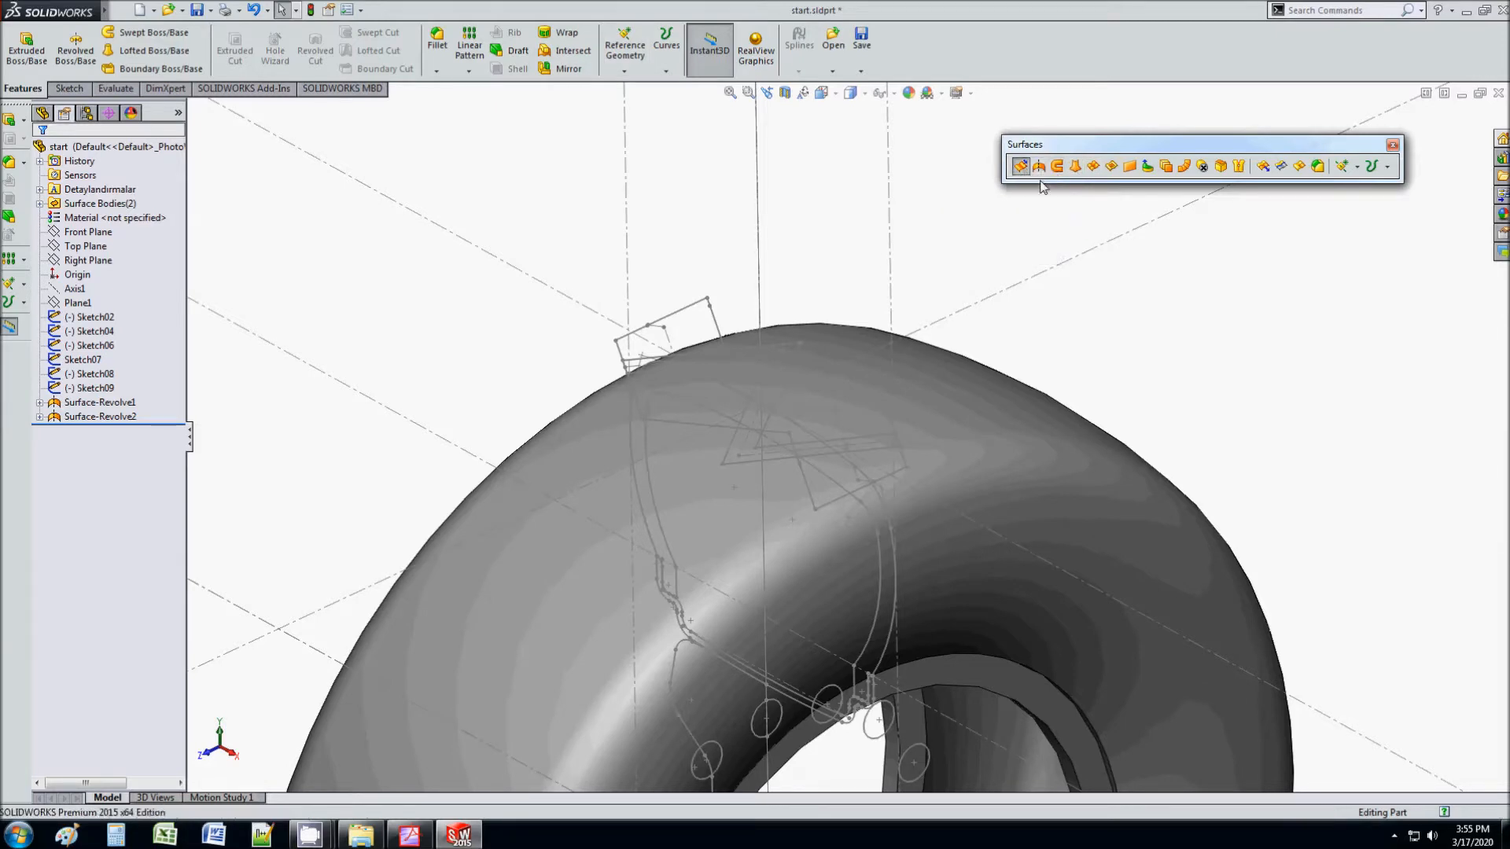
left_click(193, 107)
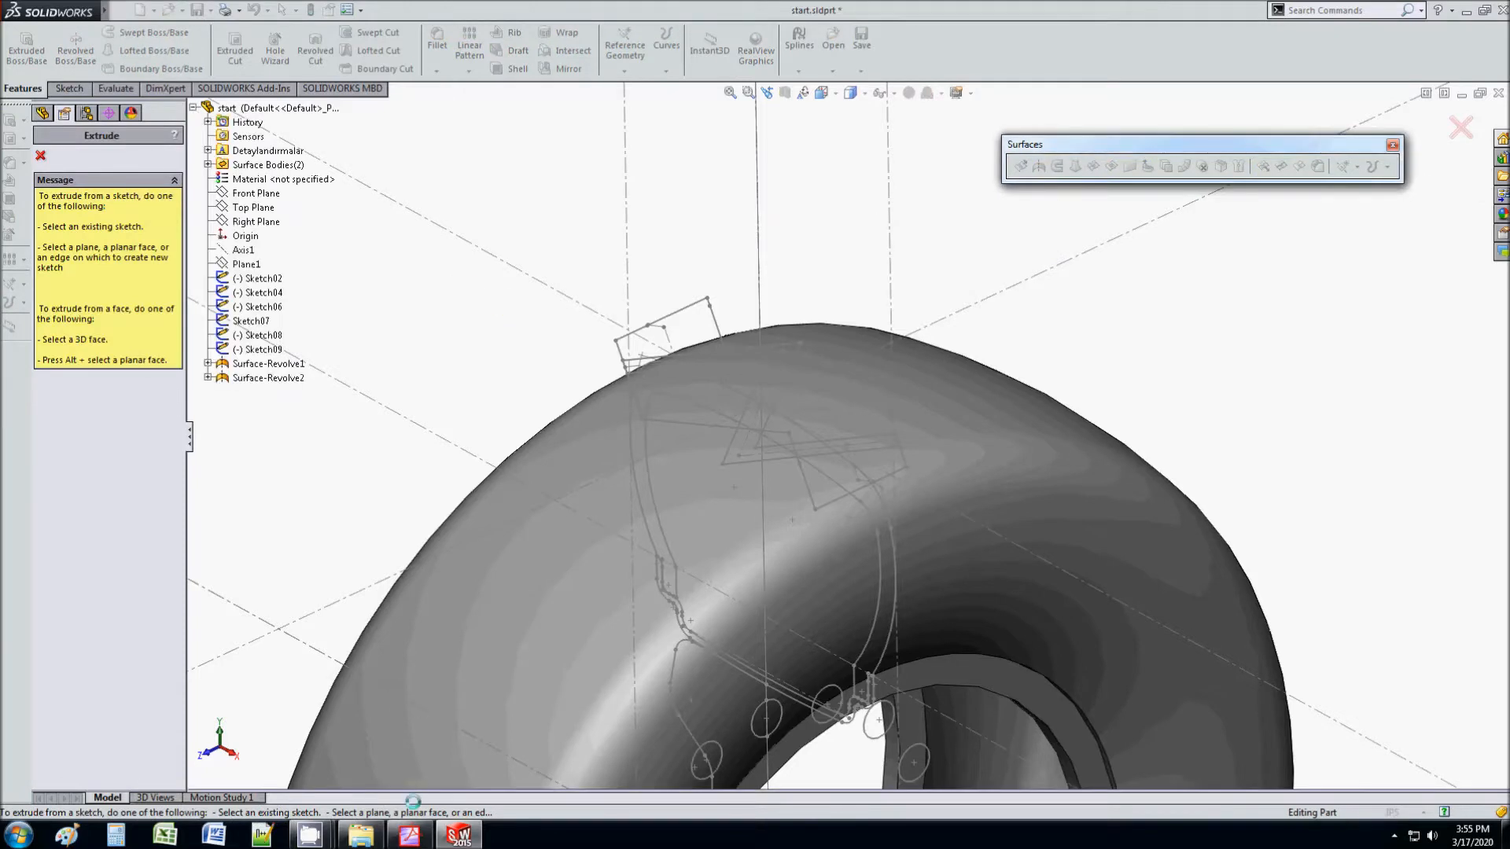
left_click(410, 834)
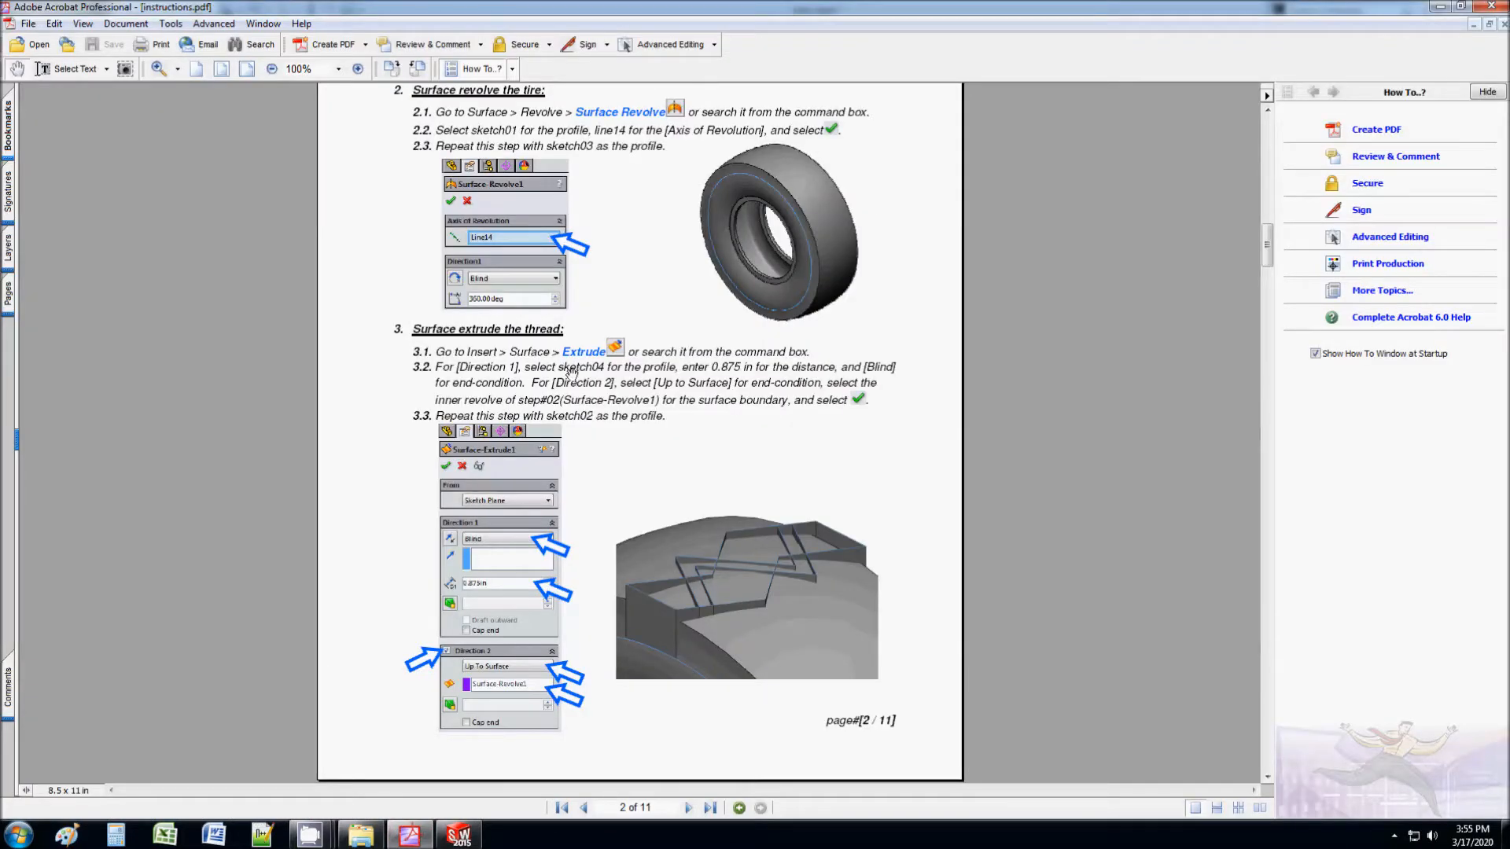
left_click(1440, 7)
left_click(264, 293)
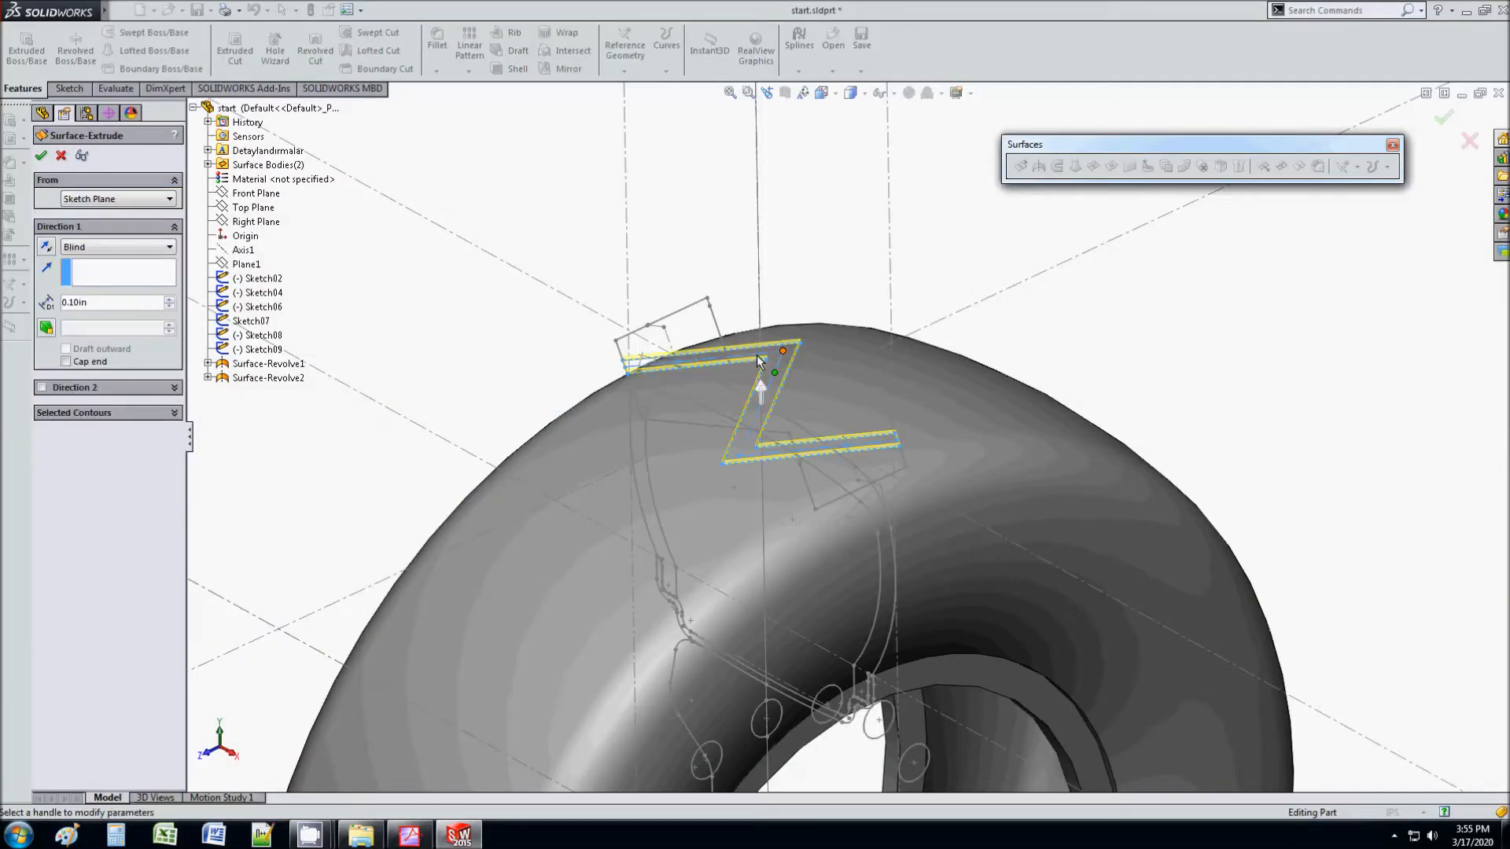
scroll(724, 380, "down", 3)
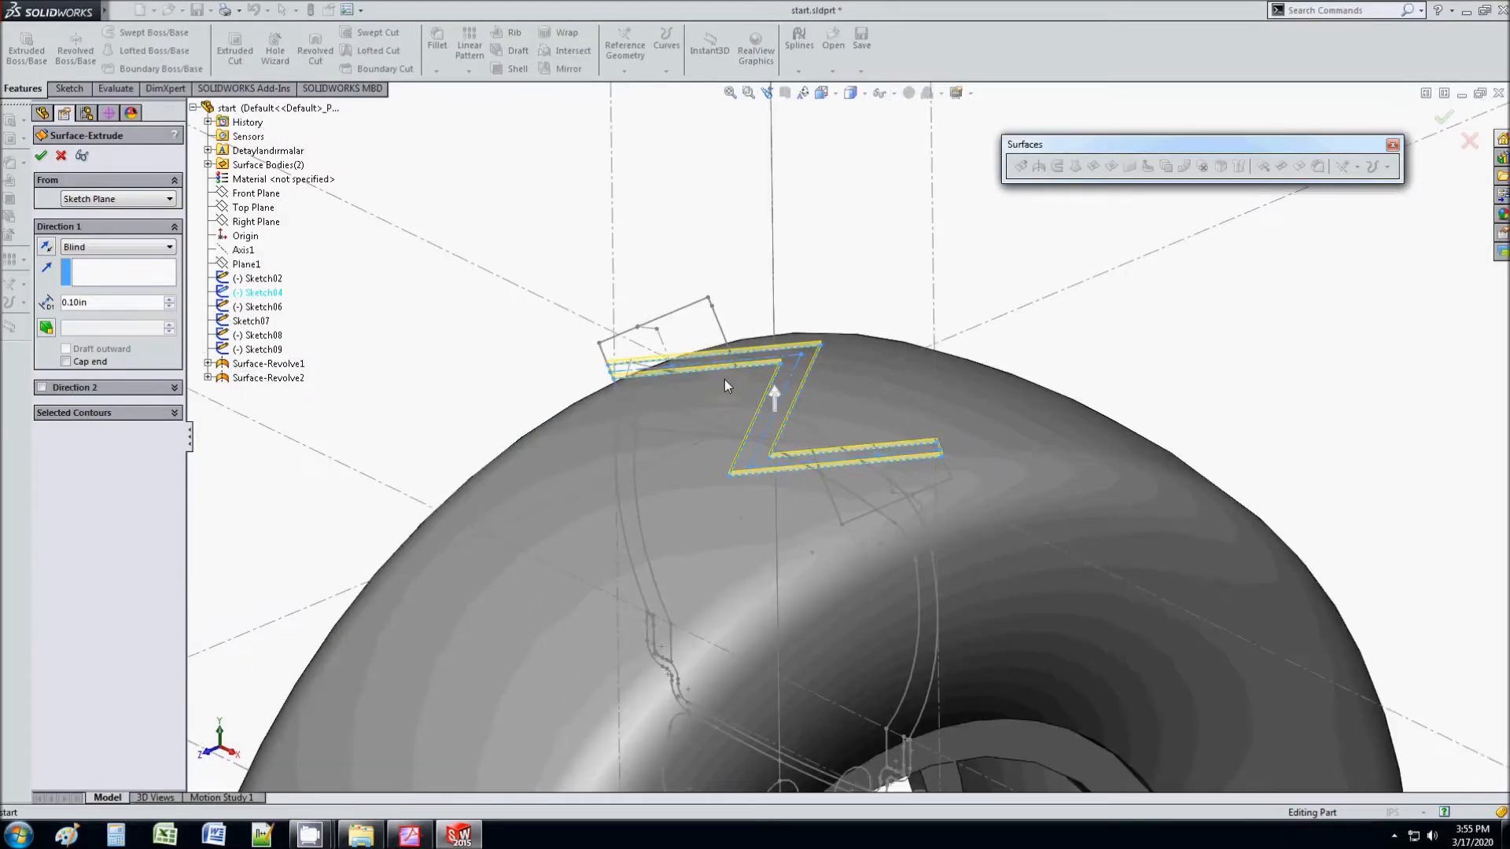
double_click(69, 303)
type("0.875")
key("Return")
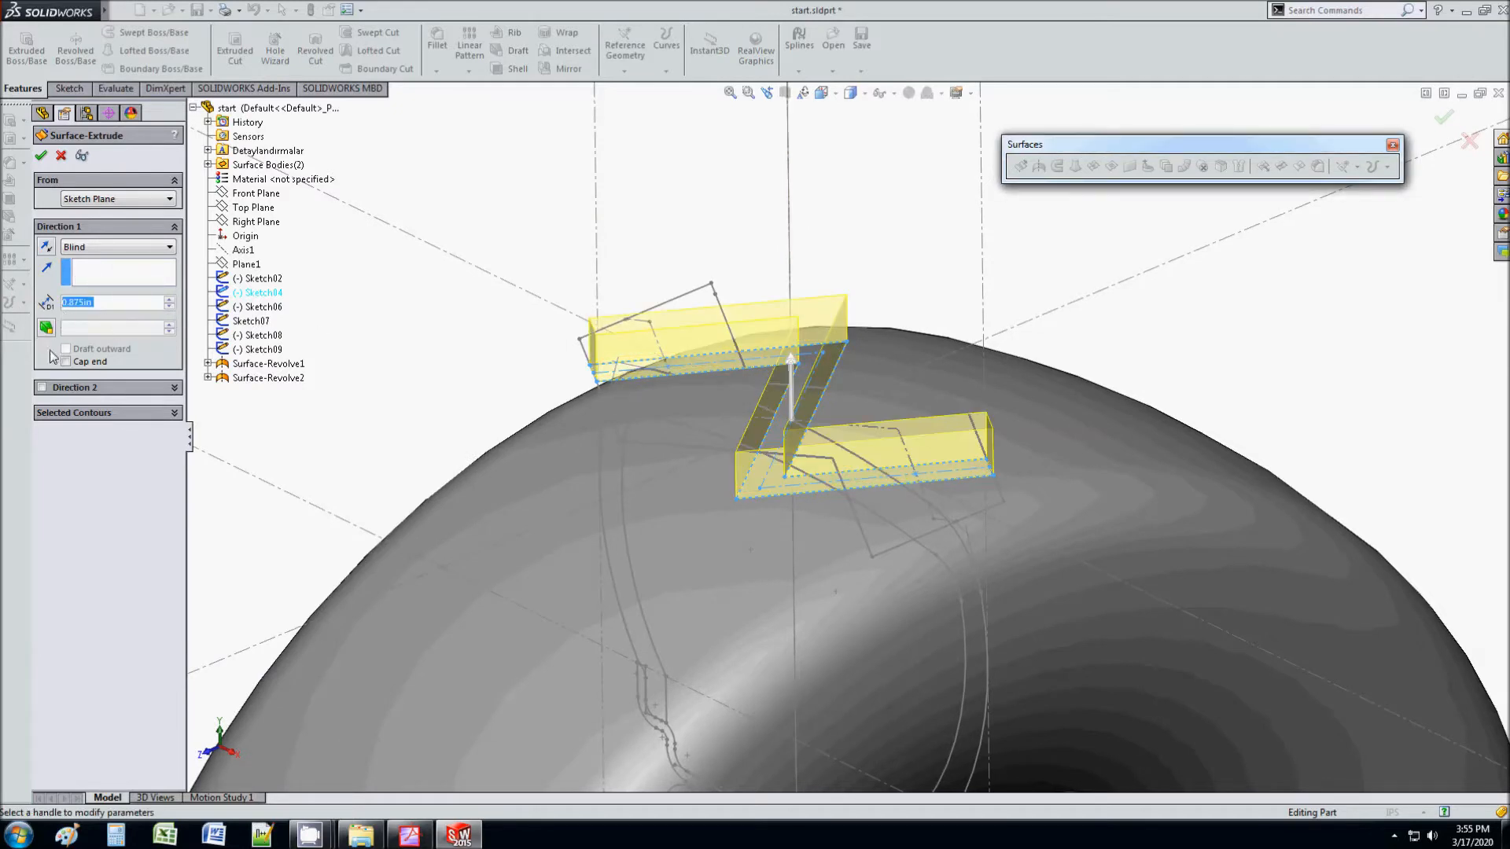
Step: Enable Direction 2 of the Sketch04 extrude as Up To Surface, ending on Surface-Revolve1, and accept the feature
left_click(41, 388)
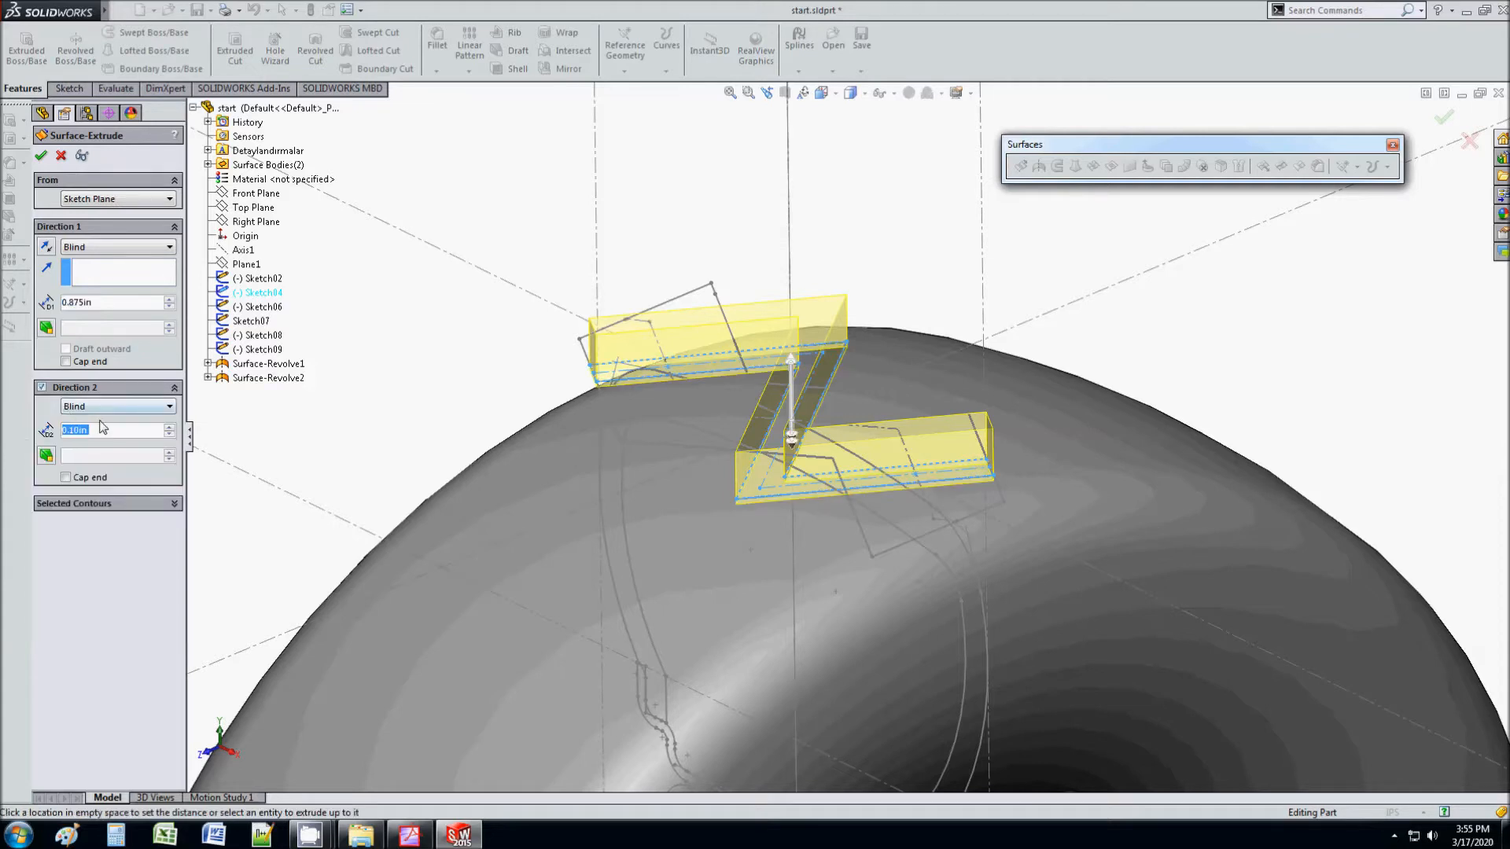
left_click(145, 408)
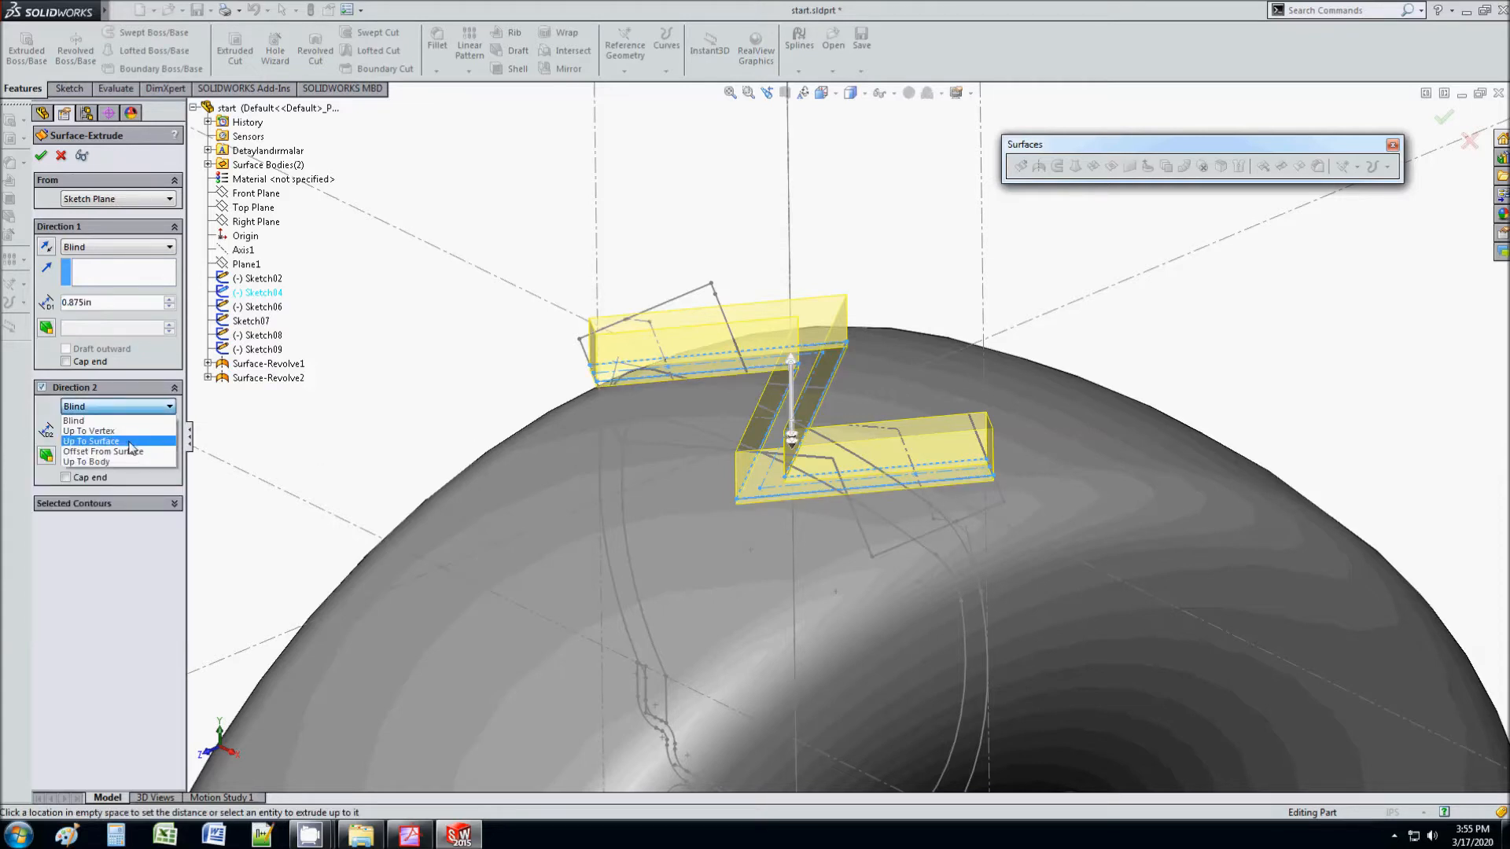
left_click(126, 441)
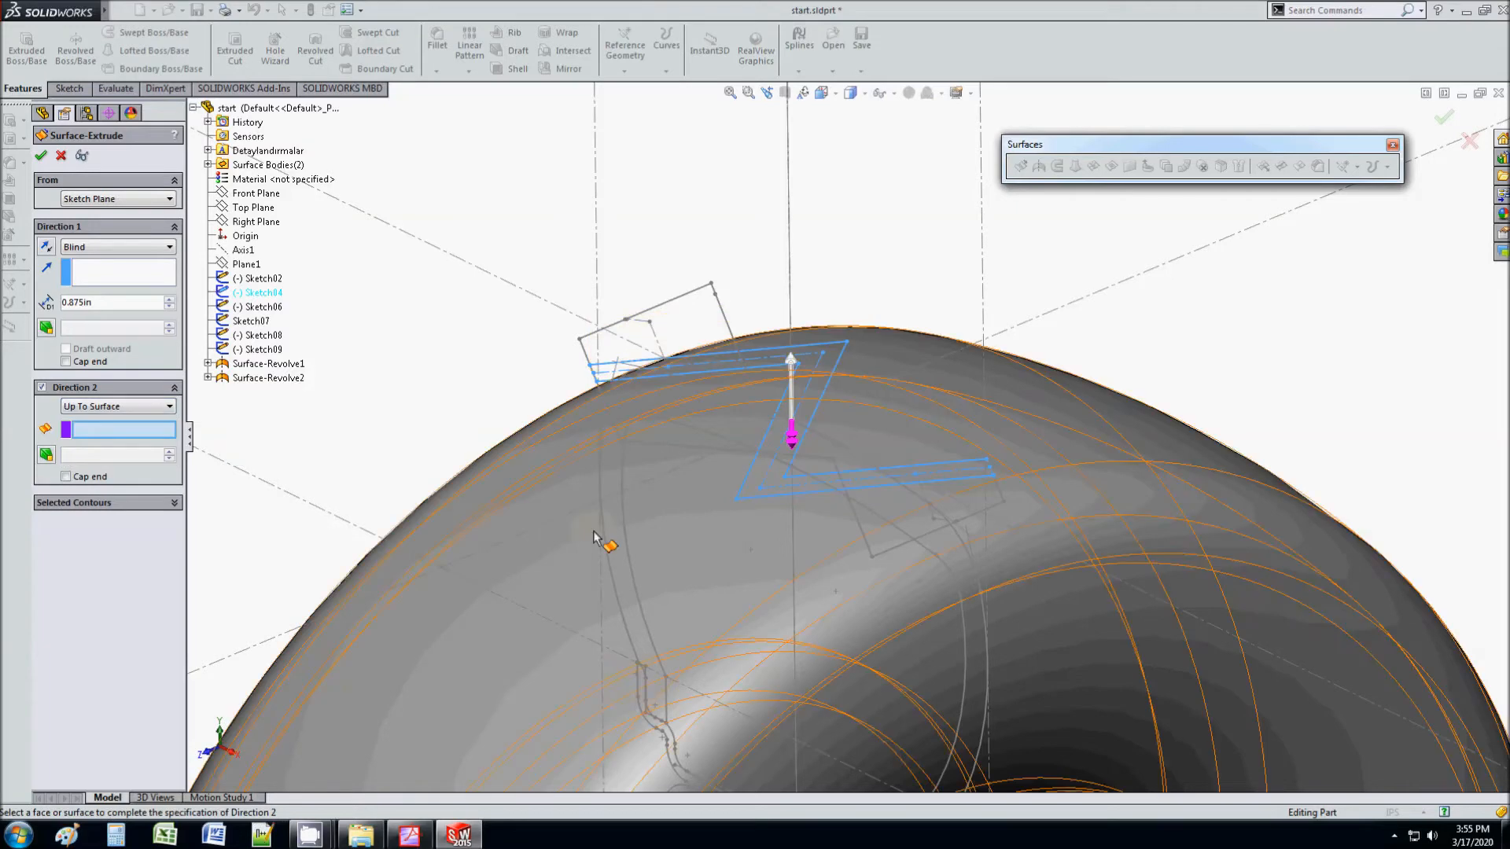
left_click(582, 536)
scroll(814, 538, "down", 5)
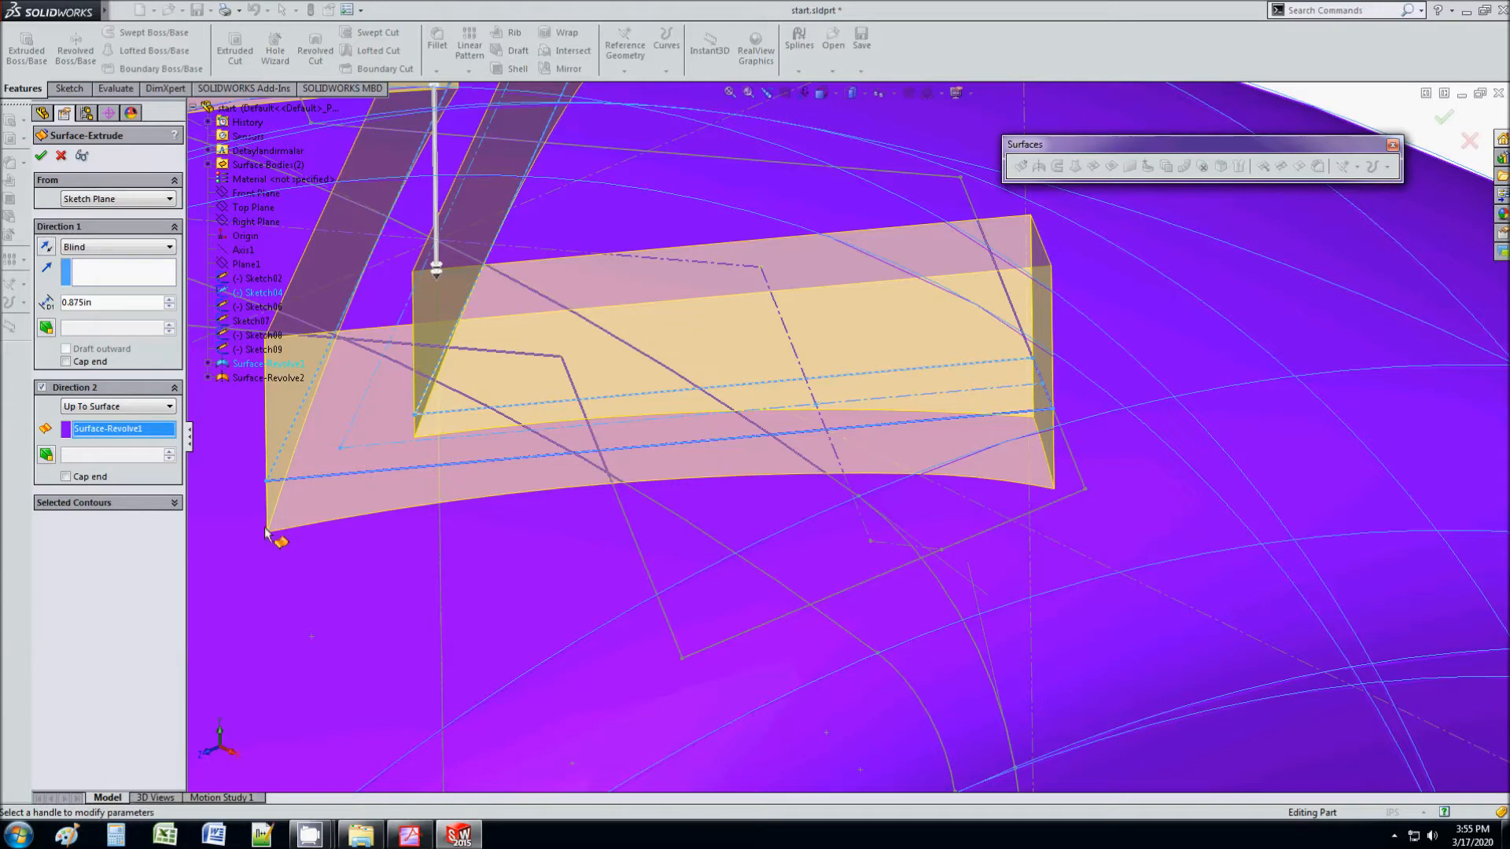
scroll(452, 527, "up", 5)
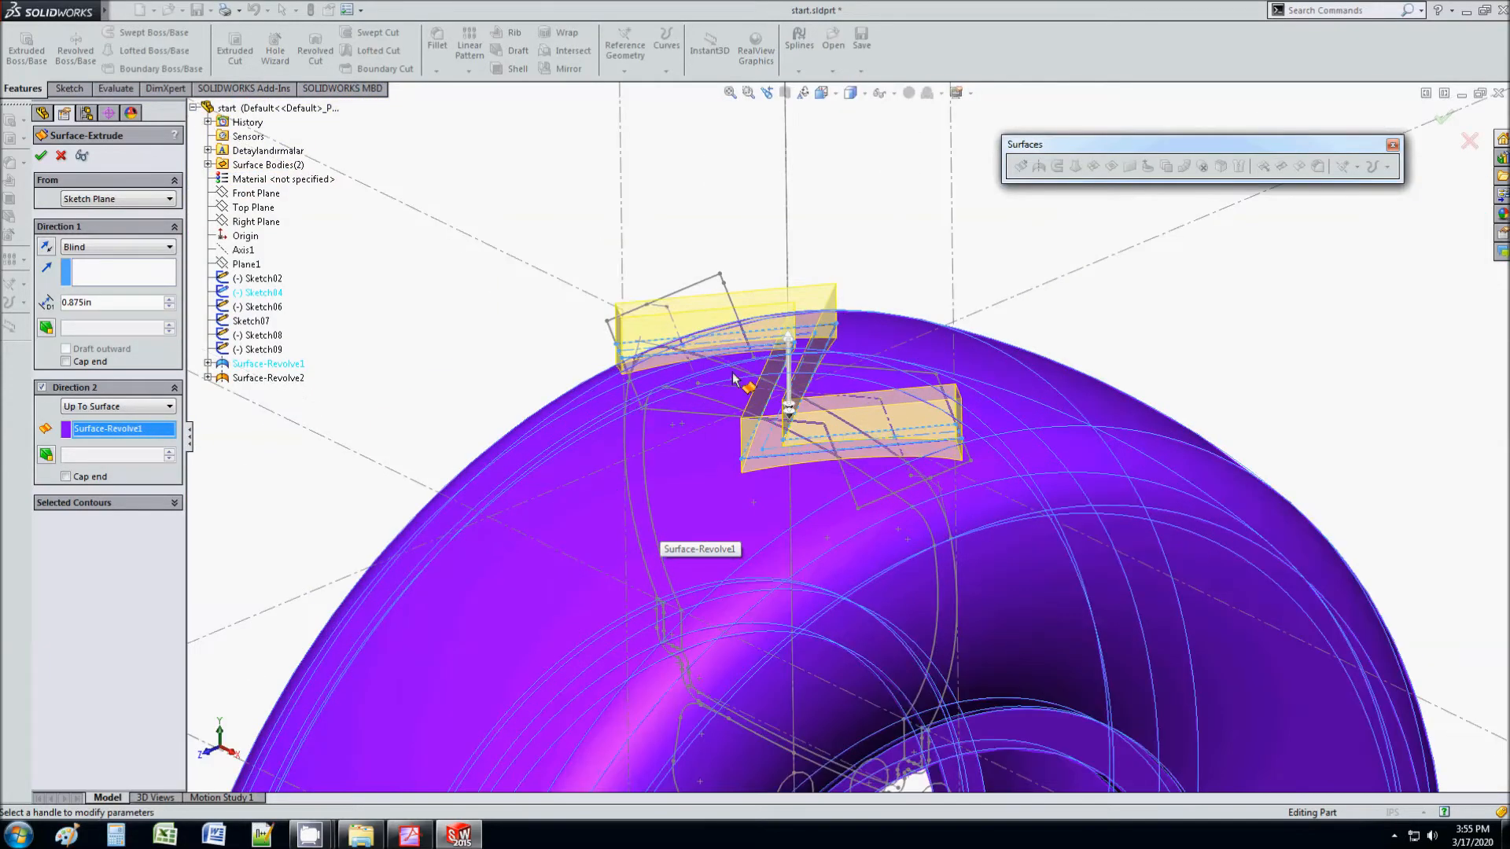
middle_click_drag(733, 379, 730, 393)
left_click(42, 160)
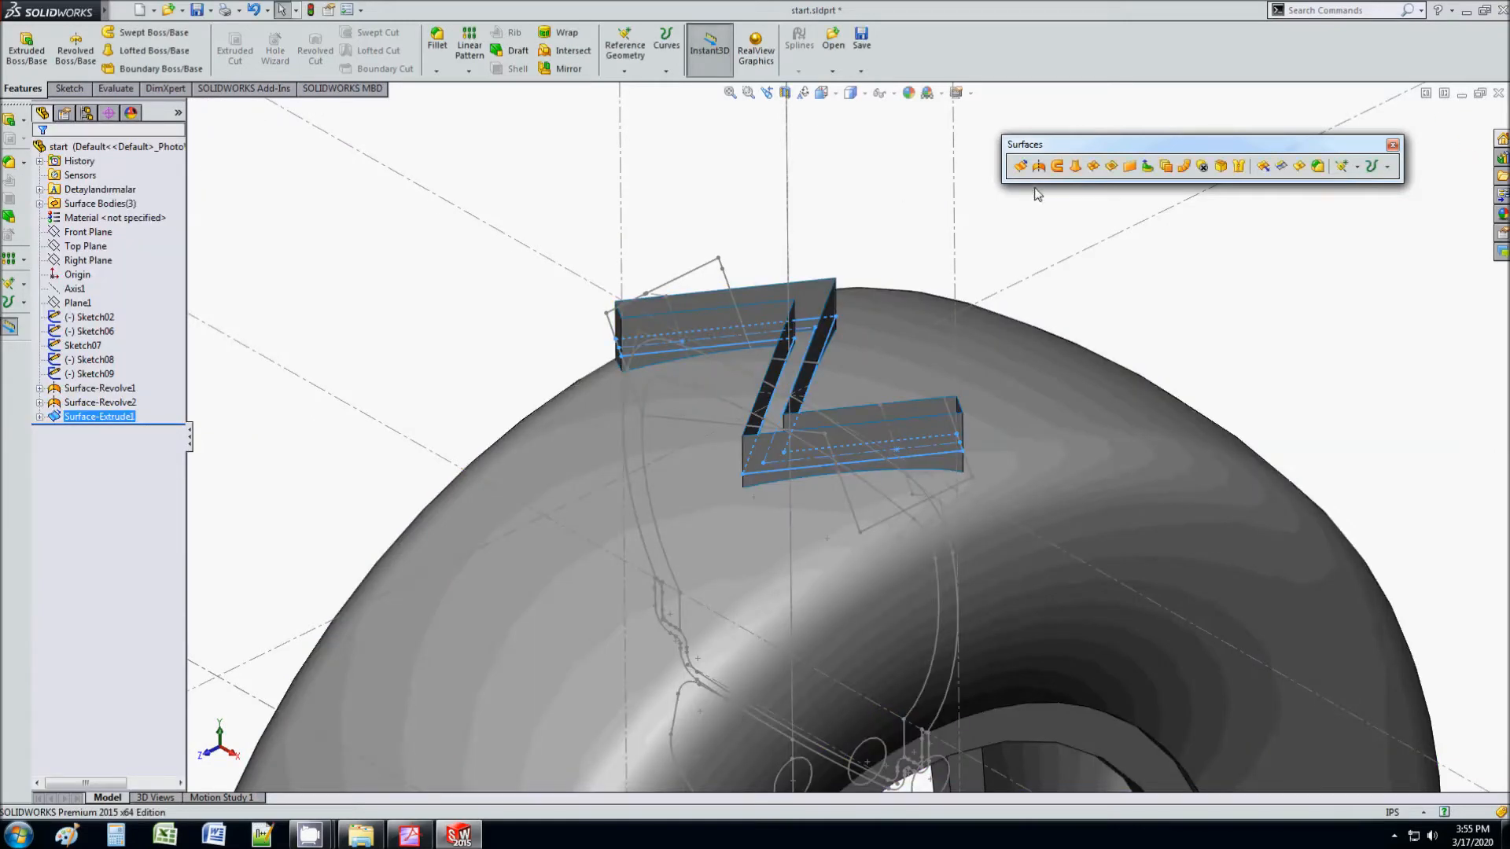
Step: Per instruction 3.3, surface-extrude Sketch02 Blind 0.875 in, with Direction 2 Up To Surface ending on Surface-Revolve1
left_click(1020, 166)
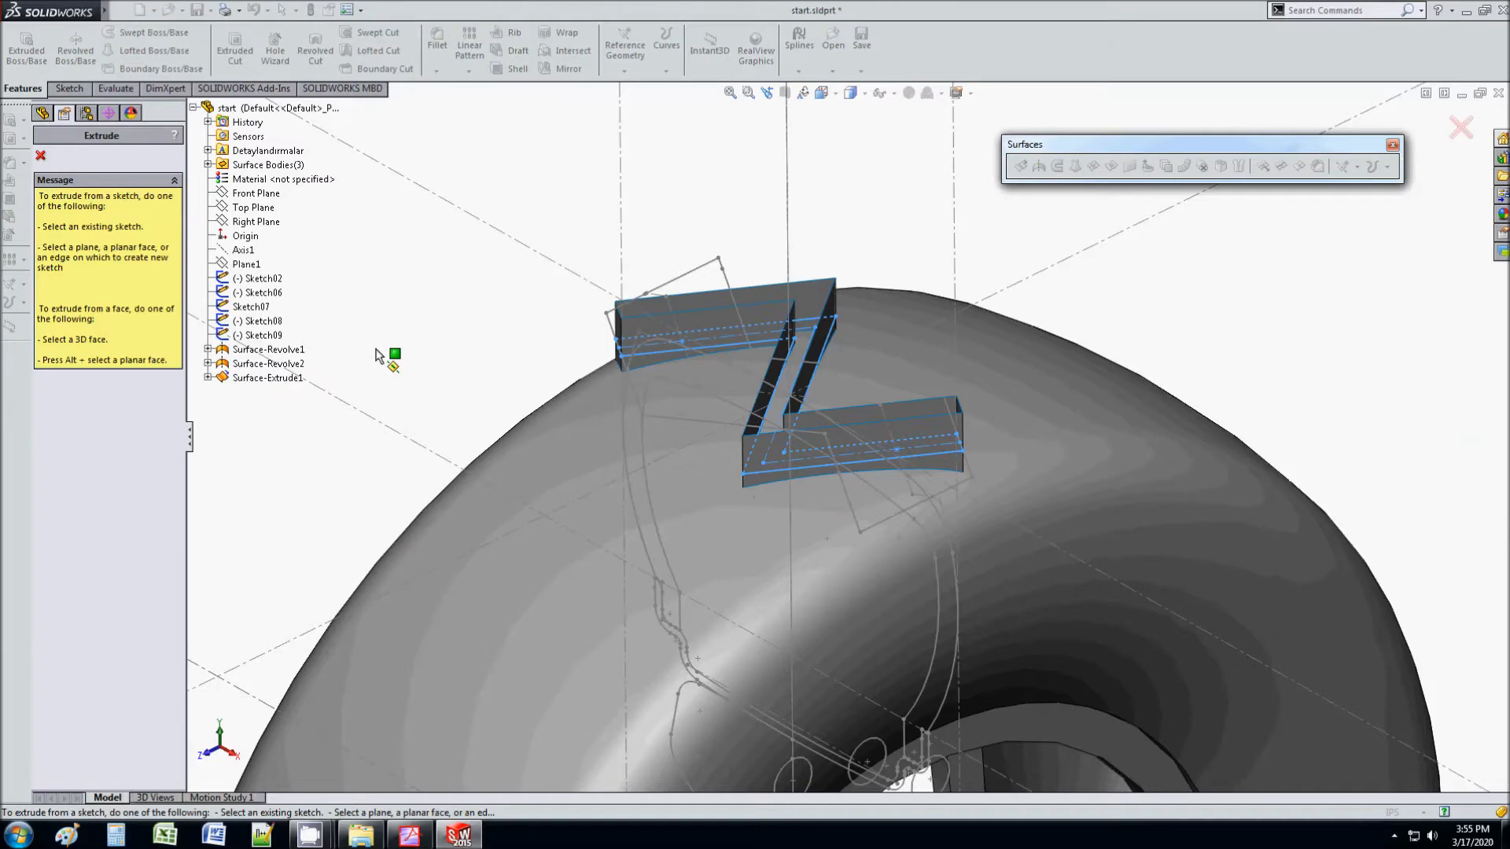
left_click(409, 836)
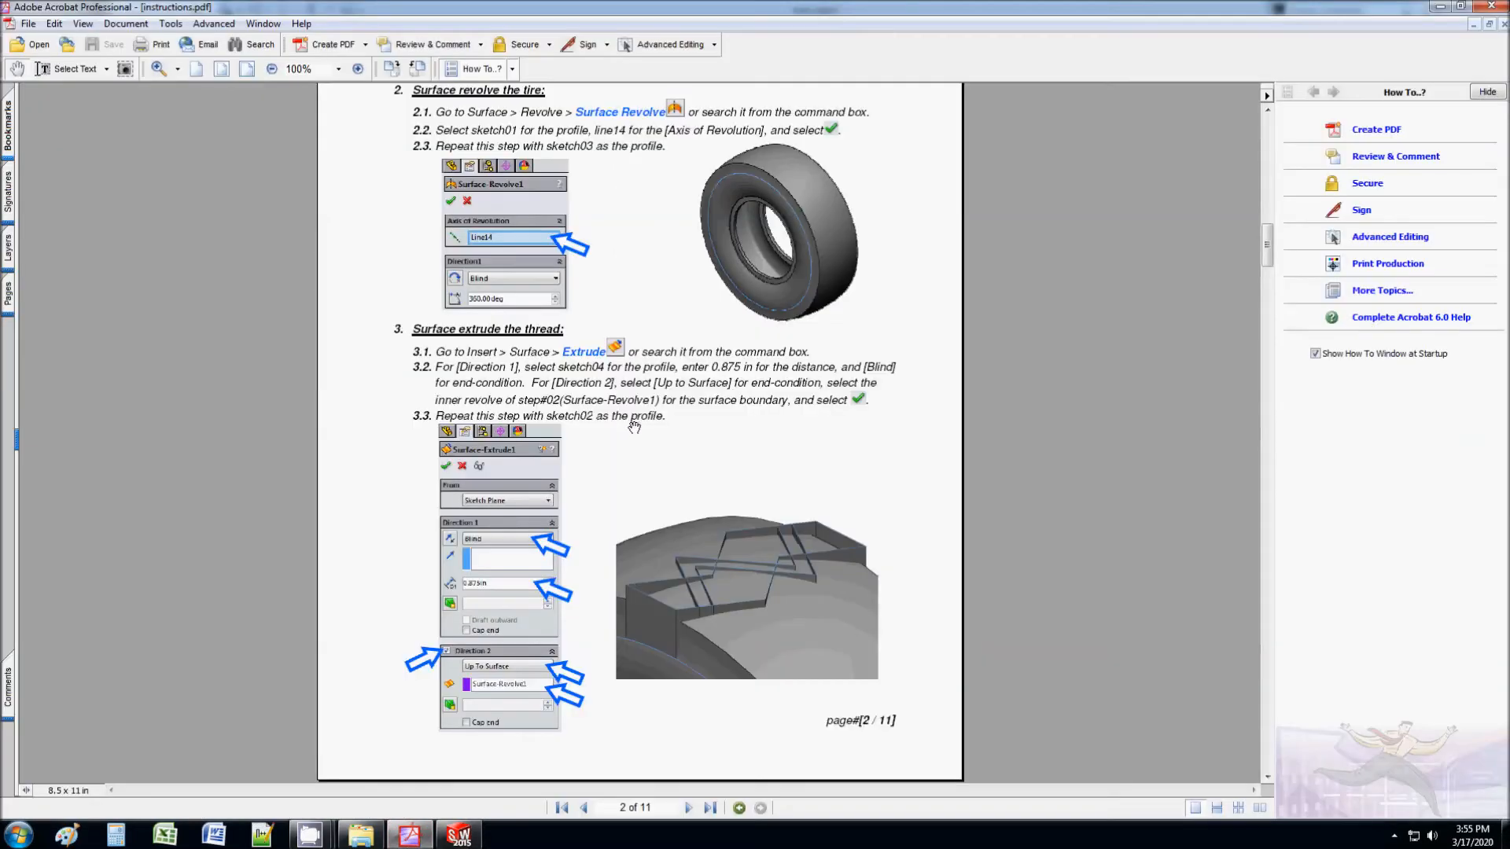
left_click(1440, 7)
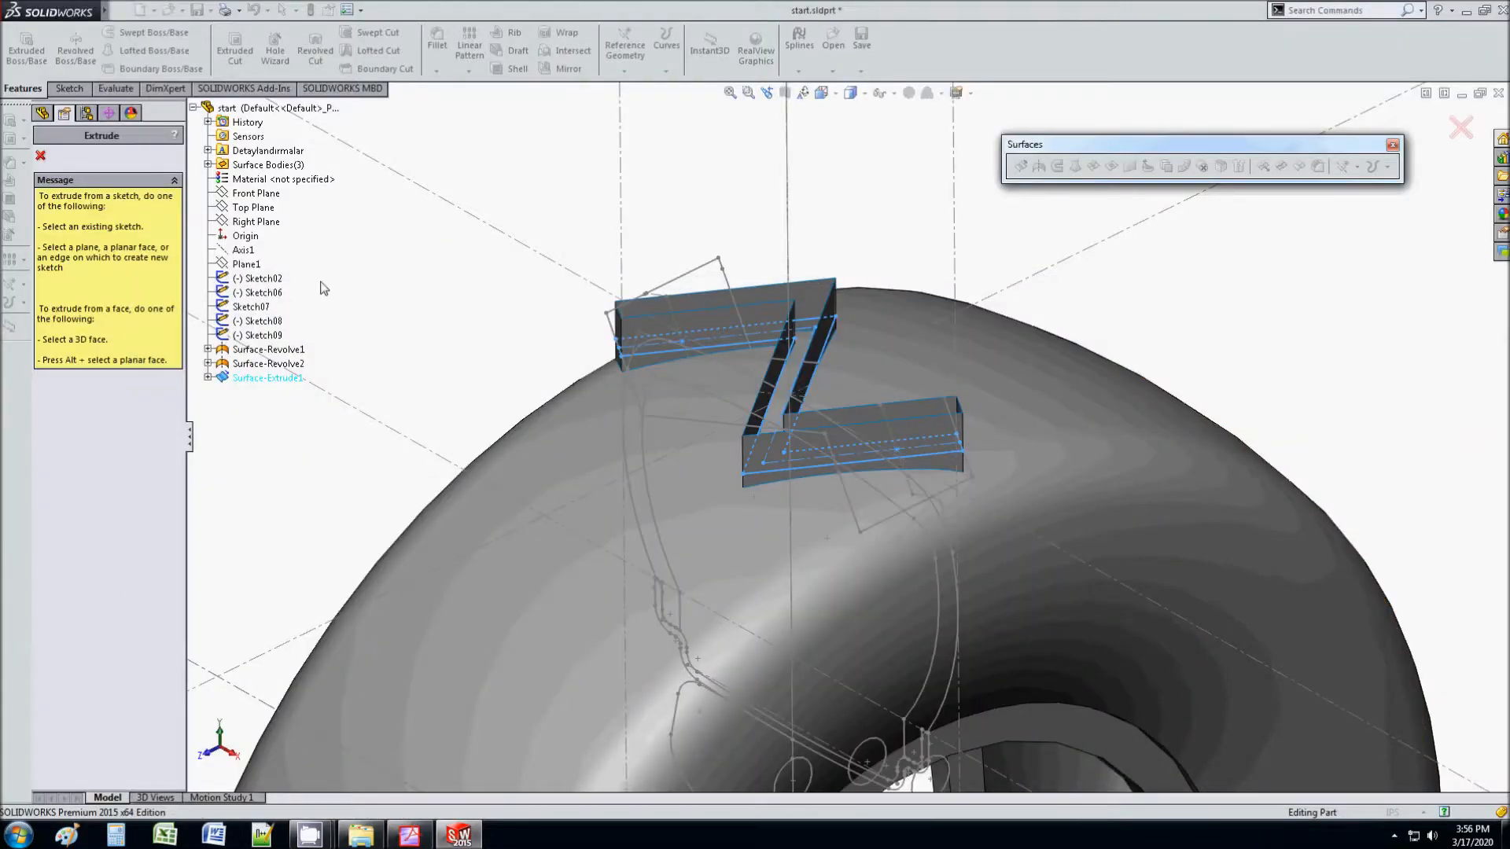
left_click(261, 280)
scroll(747, 382, "down", 2)
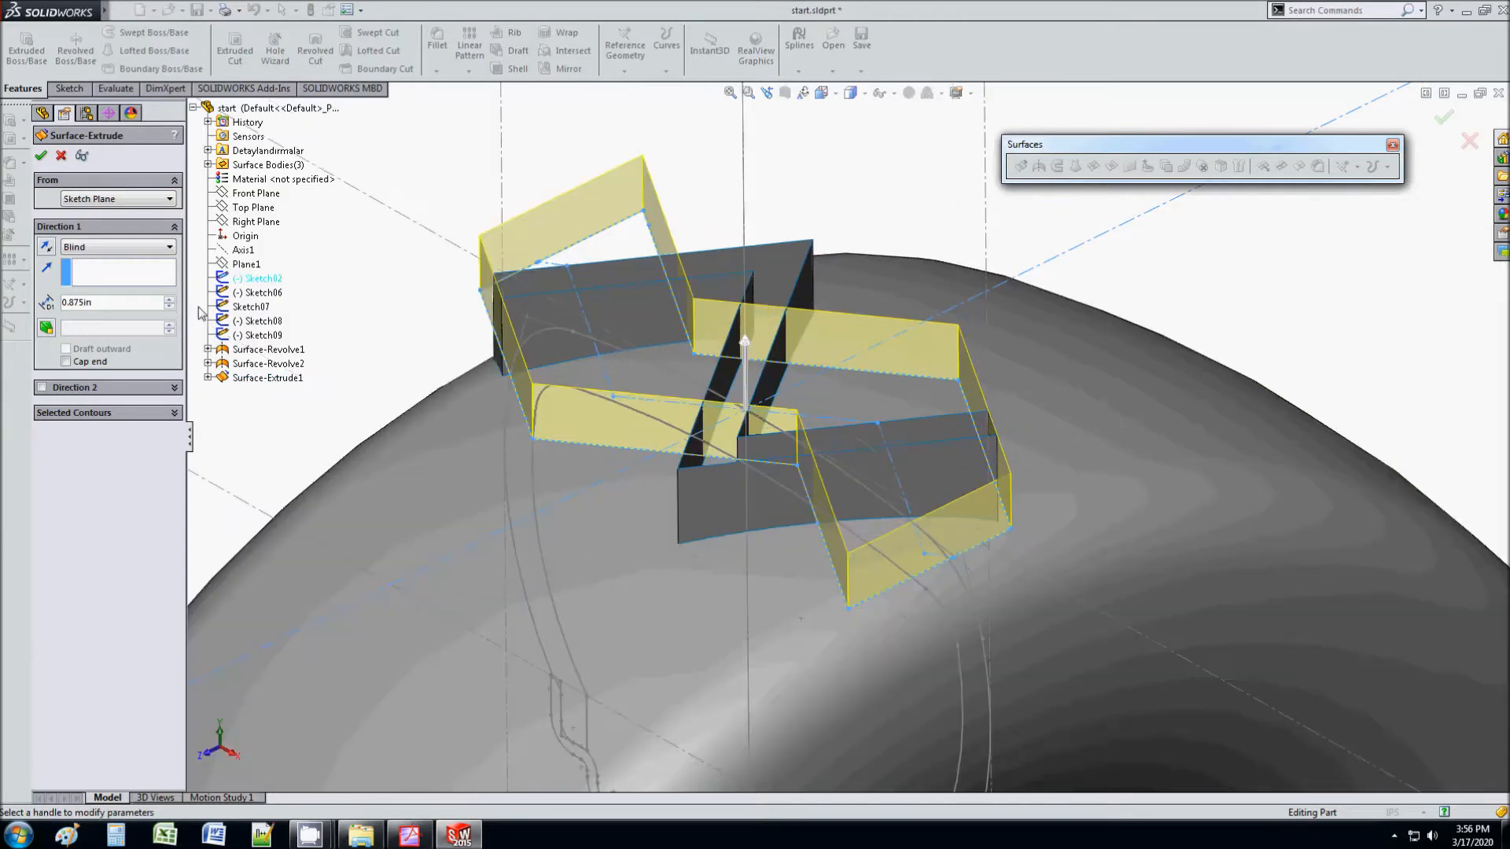
left_click(41, 388)
left_click(94, 407)
left_click(95, 443)
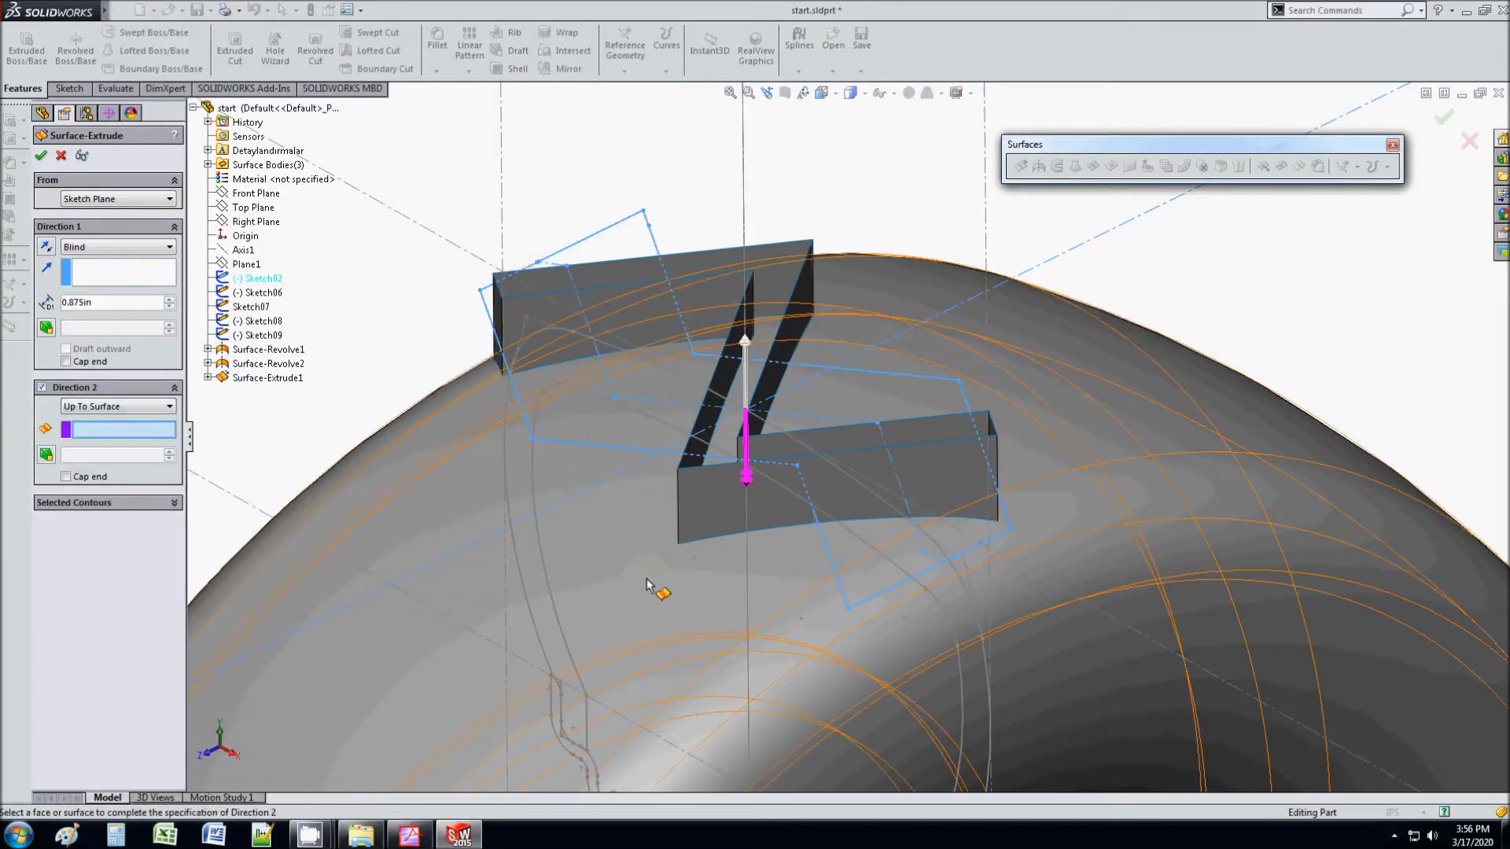
left_click(659, 592)
left_click(43, 157)
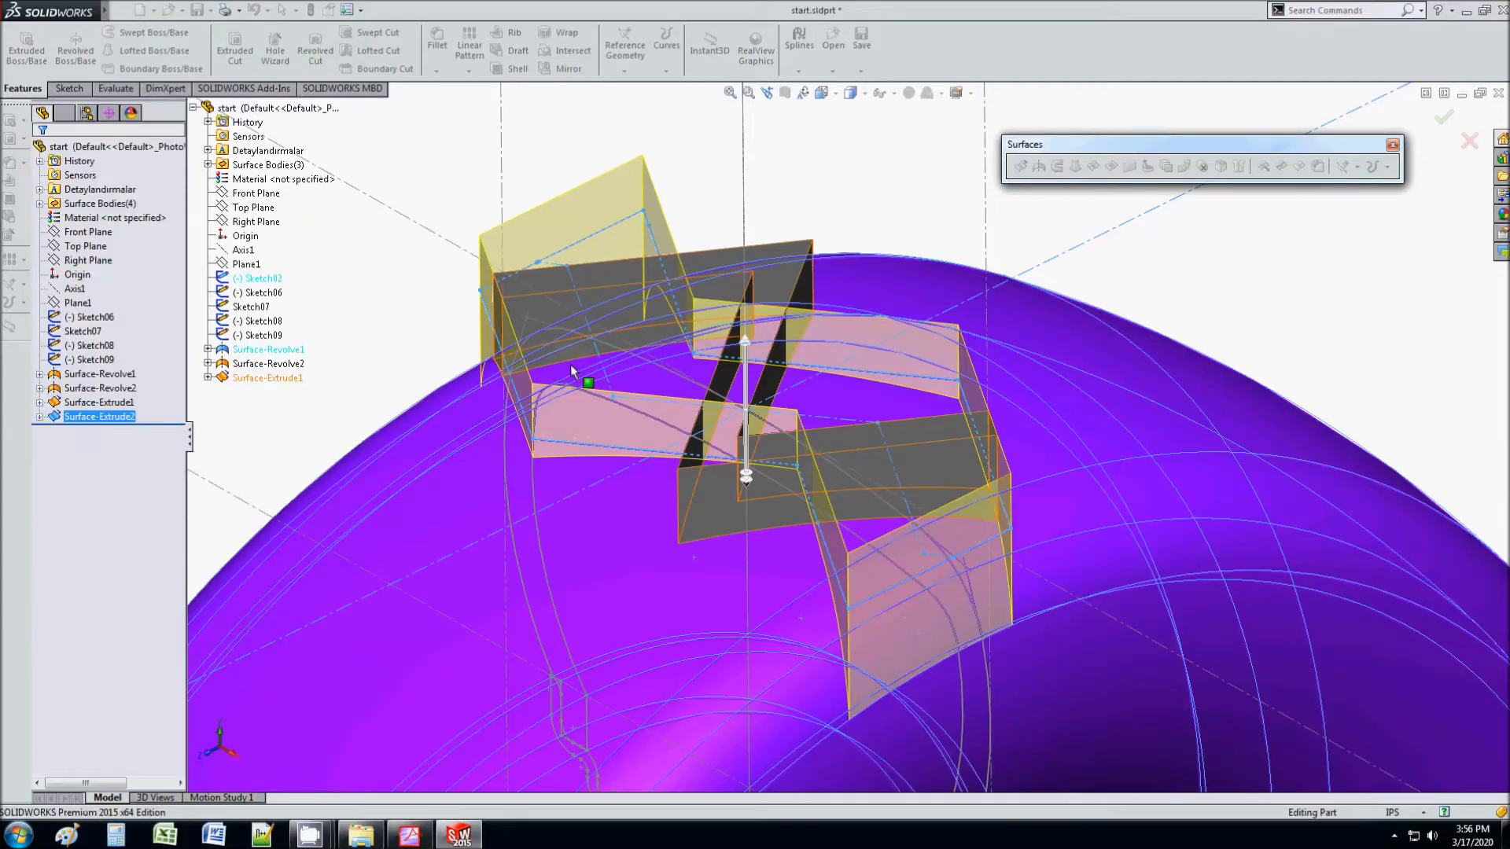
scroll(756, 515, "up", 2)
middle_click_drag(753, 513, 741, 565)
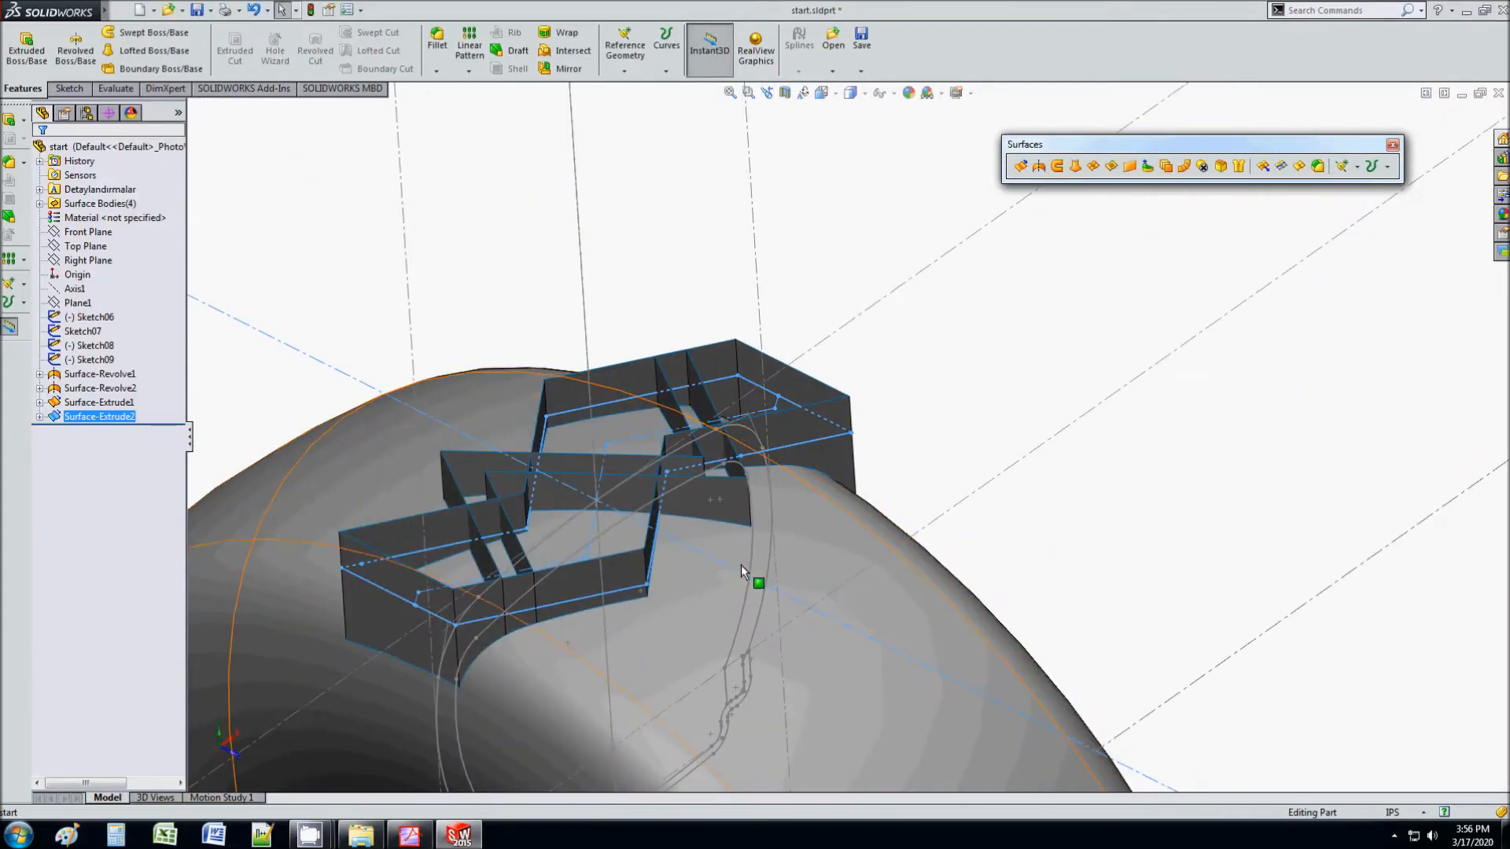
Step: Switch to the PDF instructions in Adobe Acrobat and read step 4 on surface-trimming the tread, covering both mutual trims
left_click(409, 834)
scroll(690, 608, "down", 10)
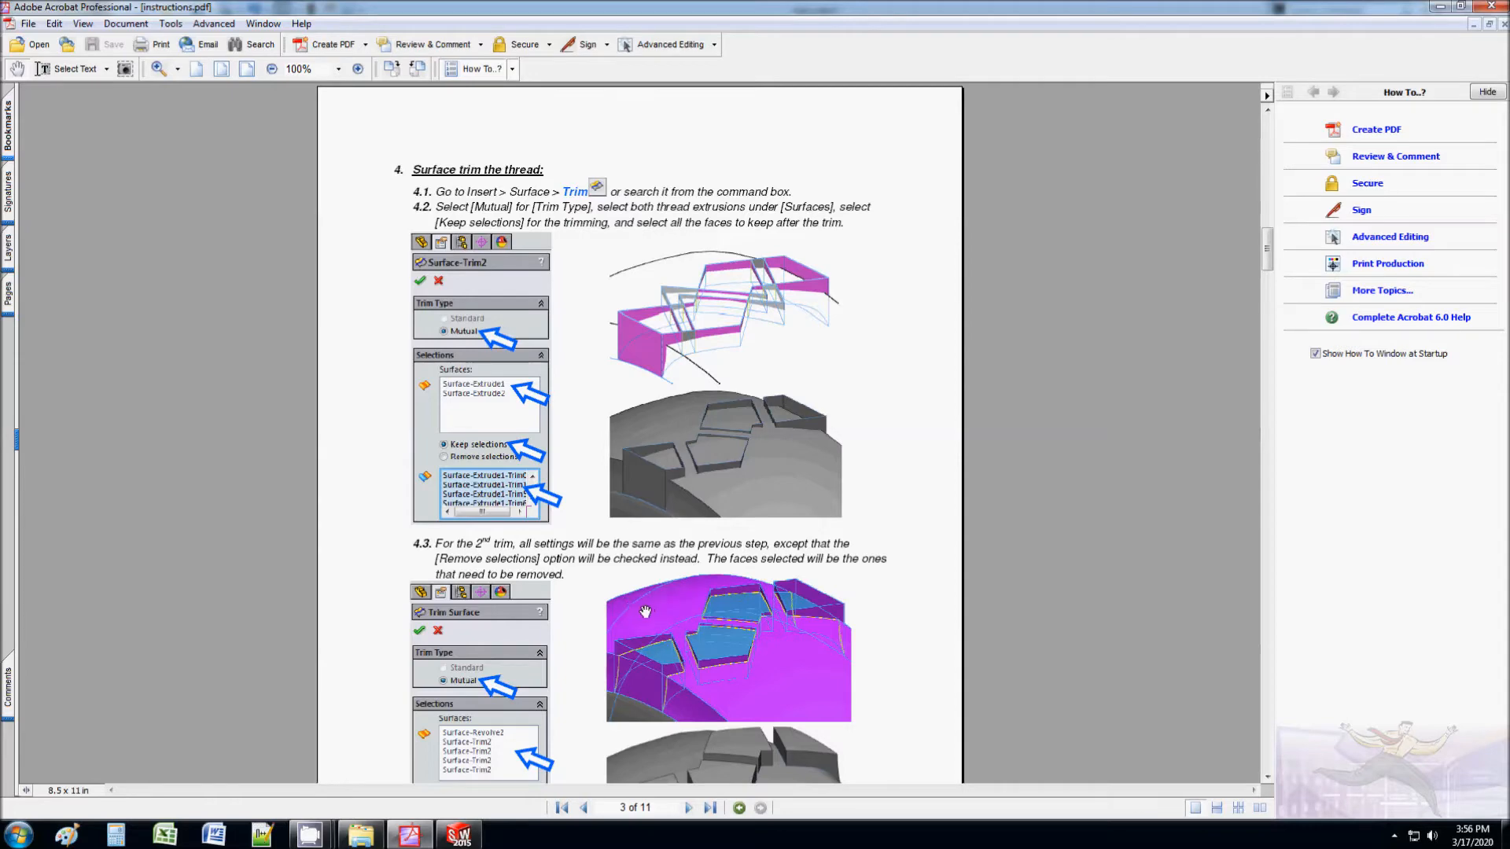
scroll(586, 570, "down", 2)
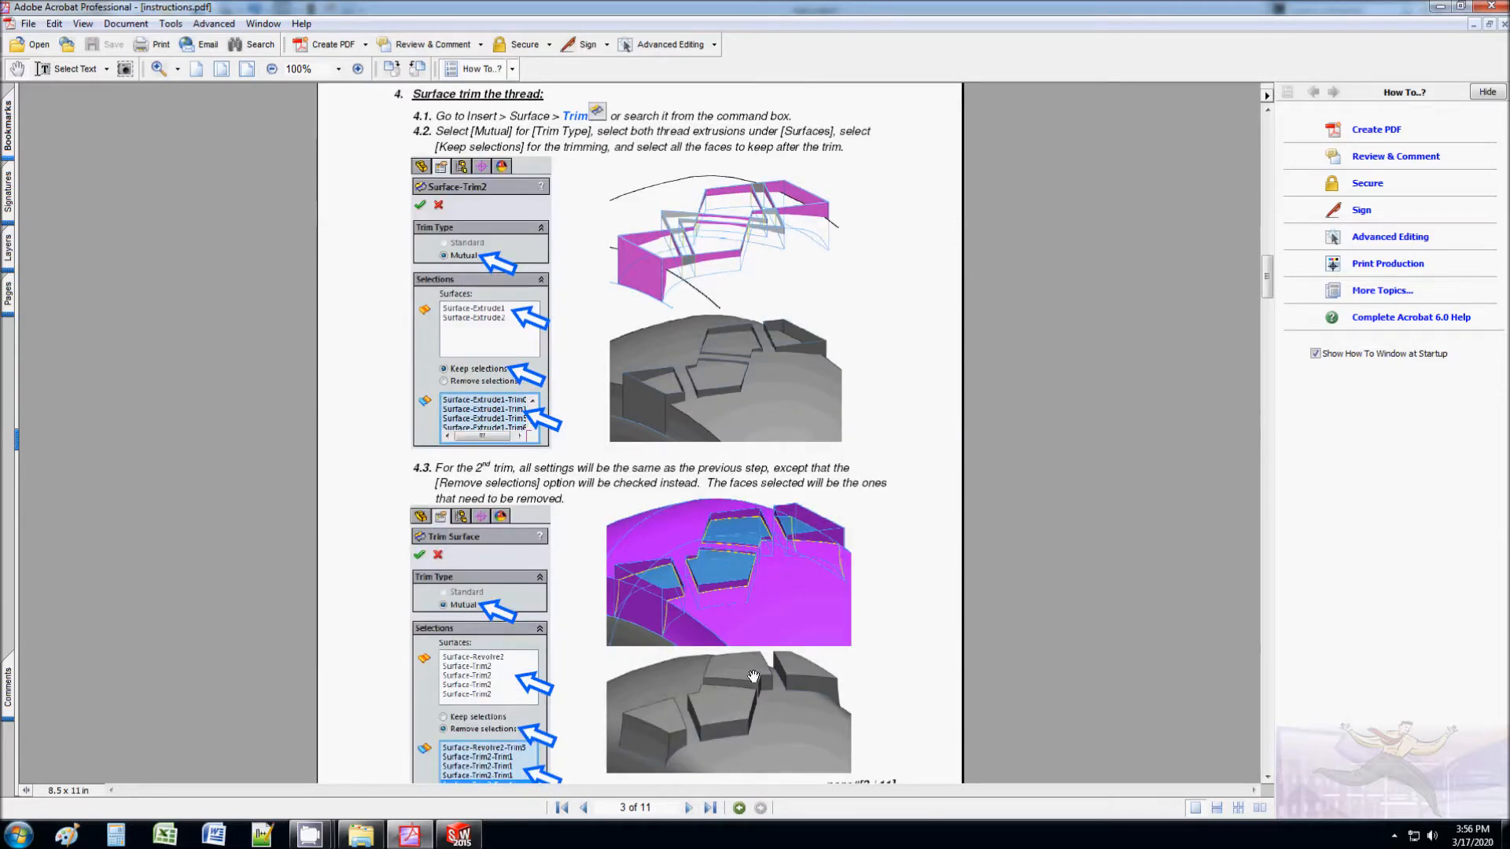
scroll(738, 656, "down", 1)
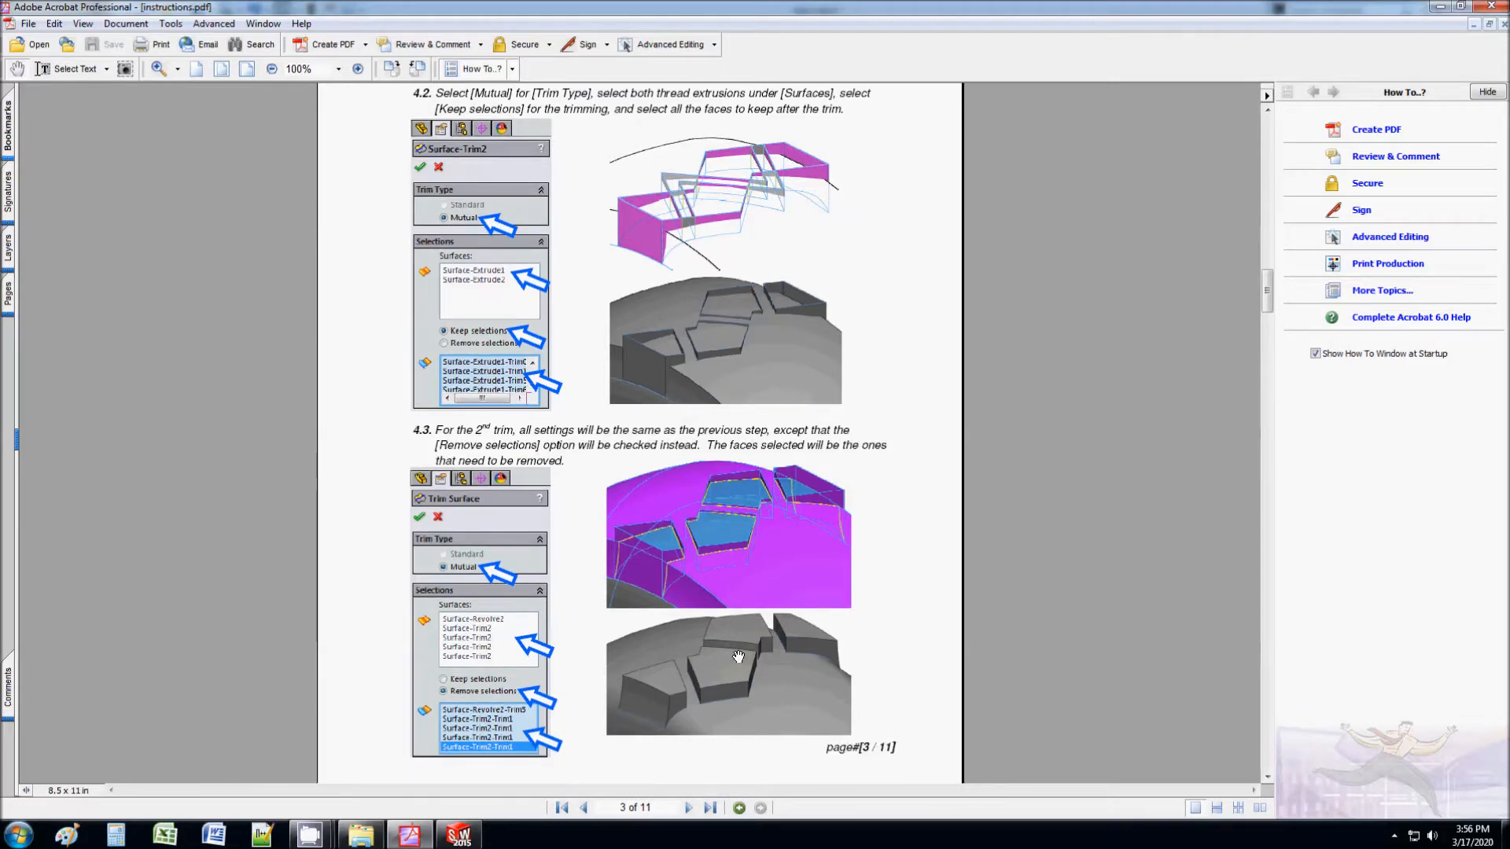
scroll(738, 657, "down", 3)
scroll(738, 656, "up", 3)
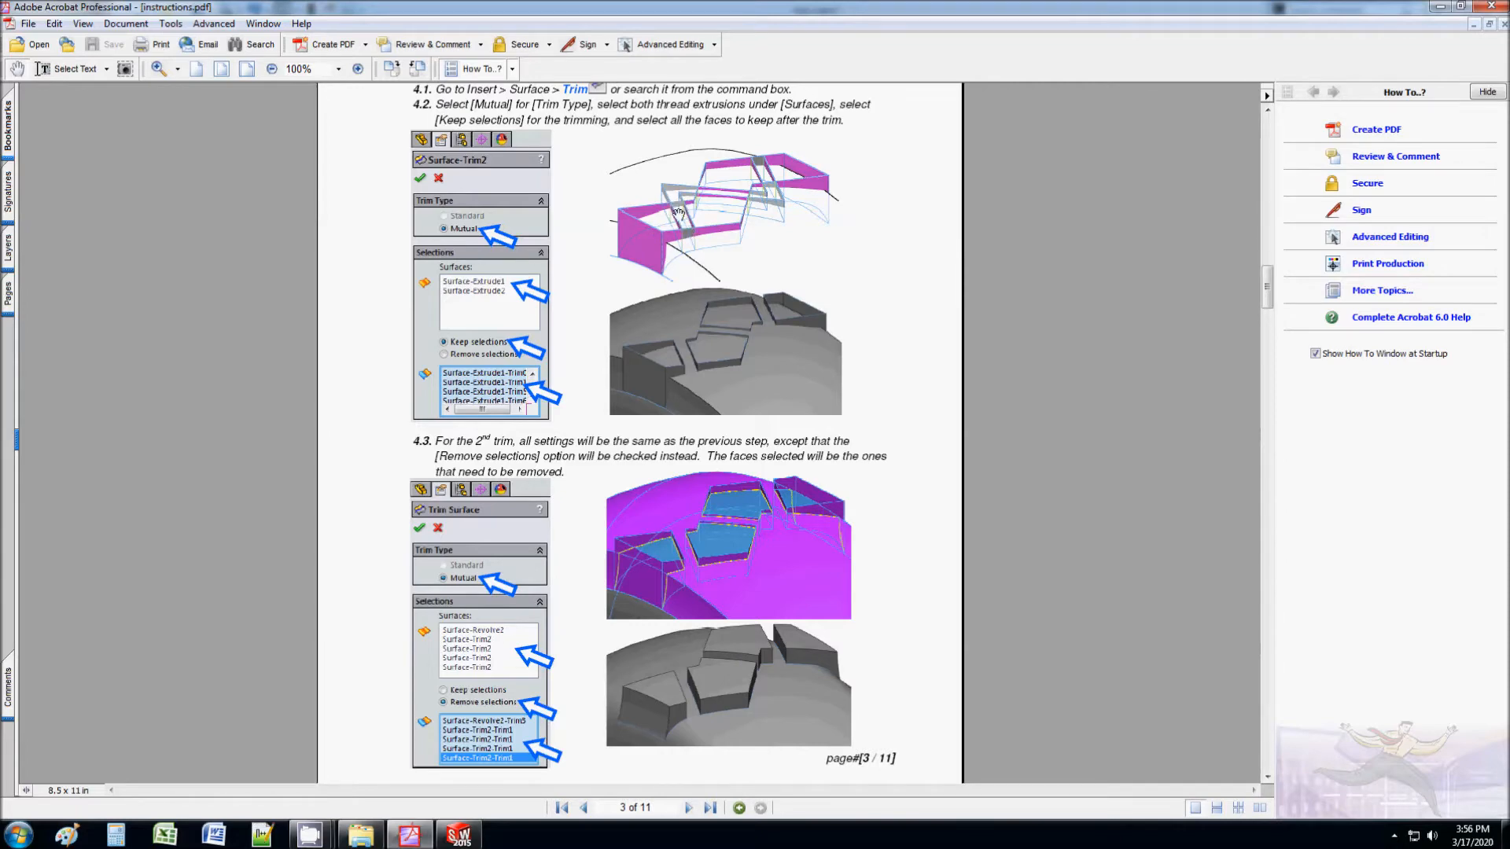
scroll(574, 513, "up", 2)
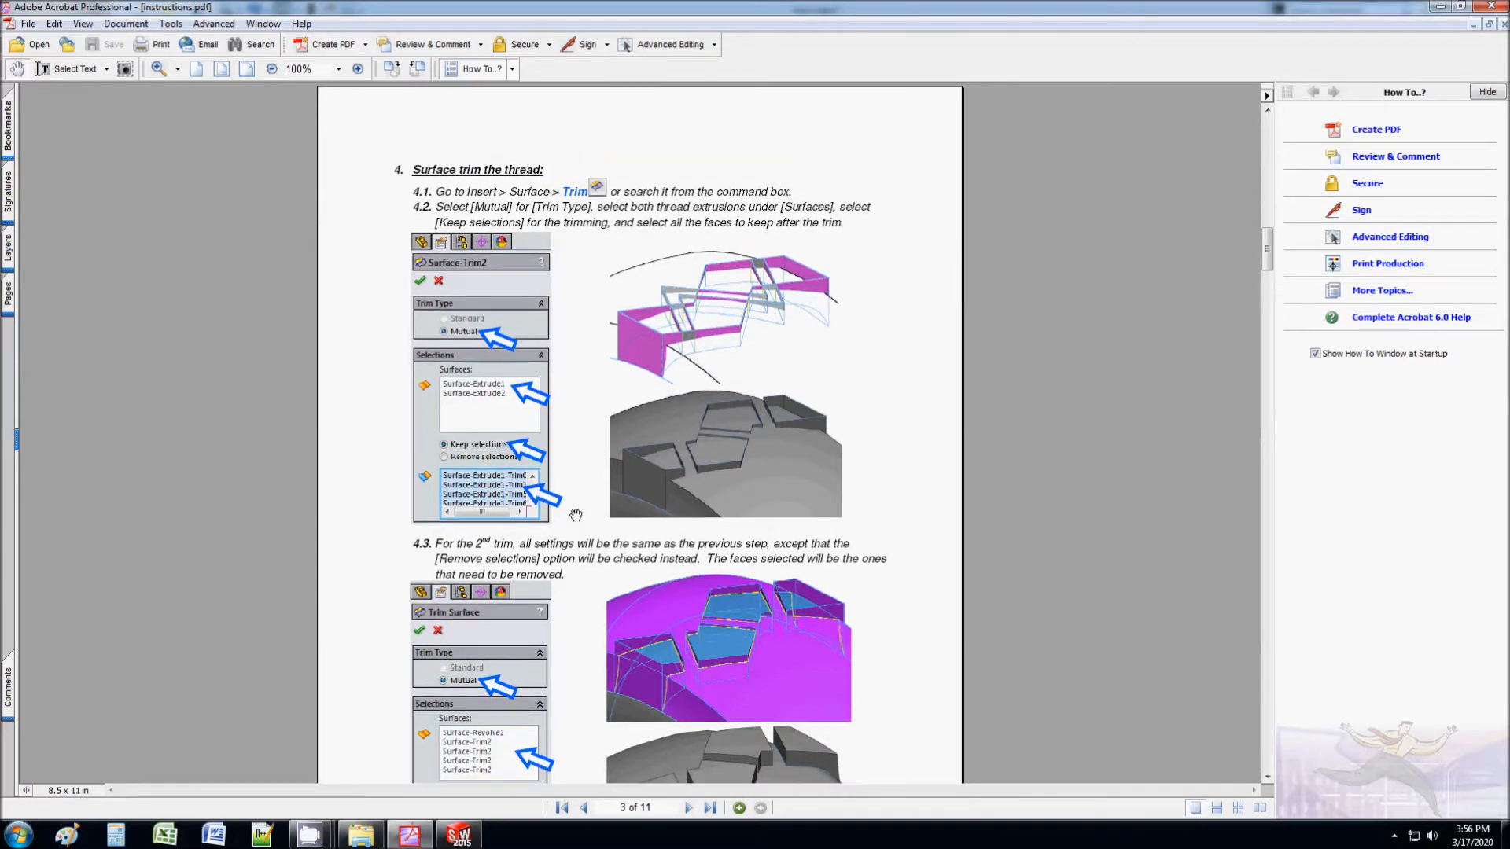
scroll(575, 515, "up", 10)
Step: Switch to SolidWorks and set up a Mutual Trim Surface with Surface-Extrude1 and Surface-Extrude2 as the trimming surfaces, using Keep selections
left_click(458, 835)
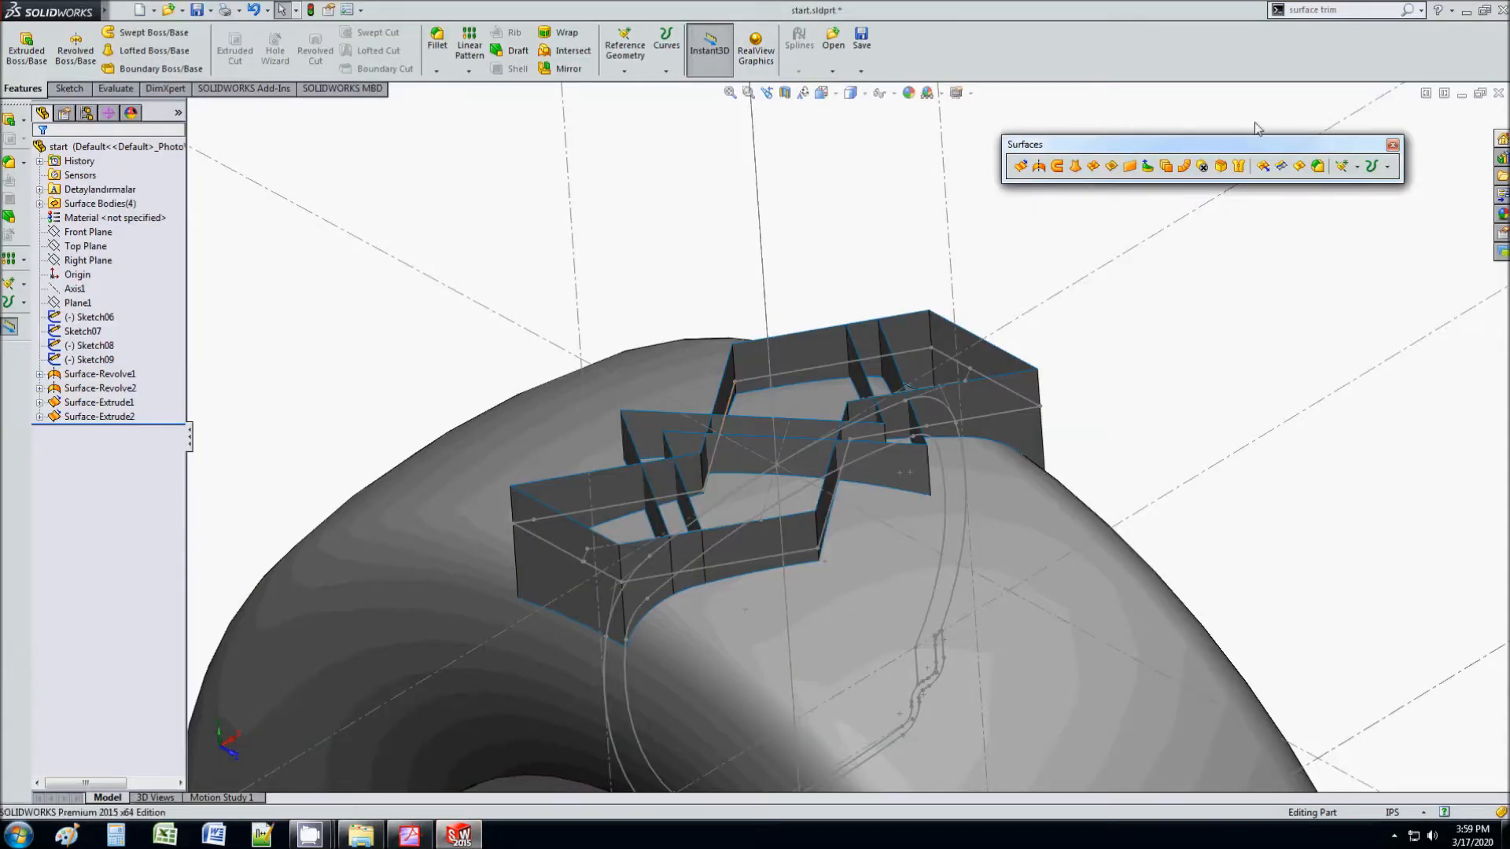
left_click(1349, 8)
type("trim")
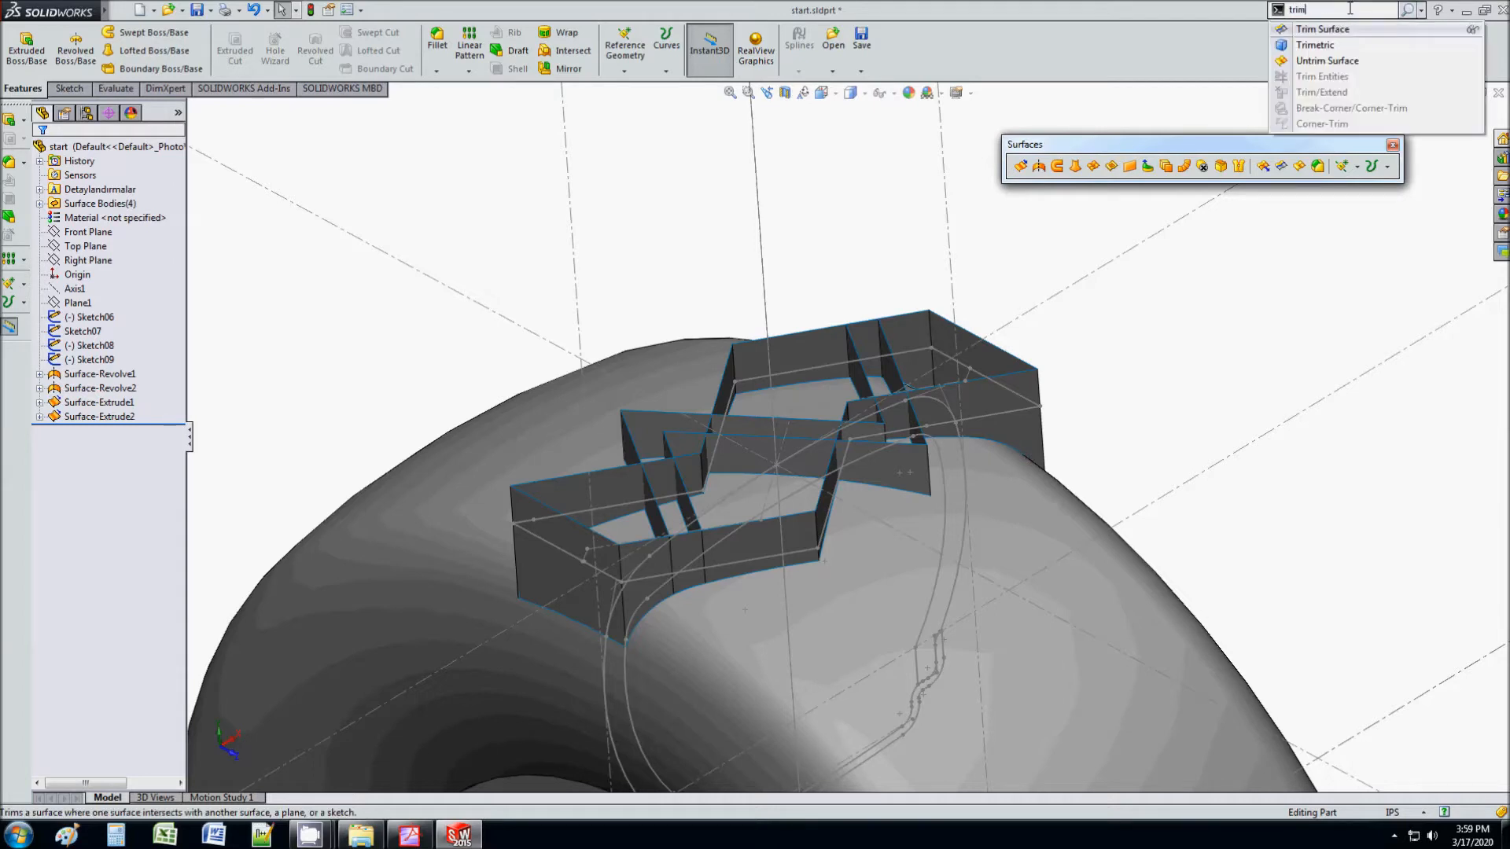
left_click(1330, 29)
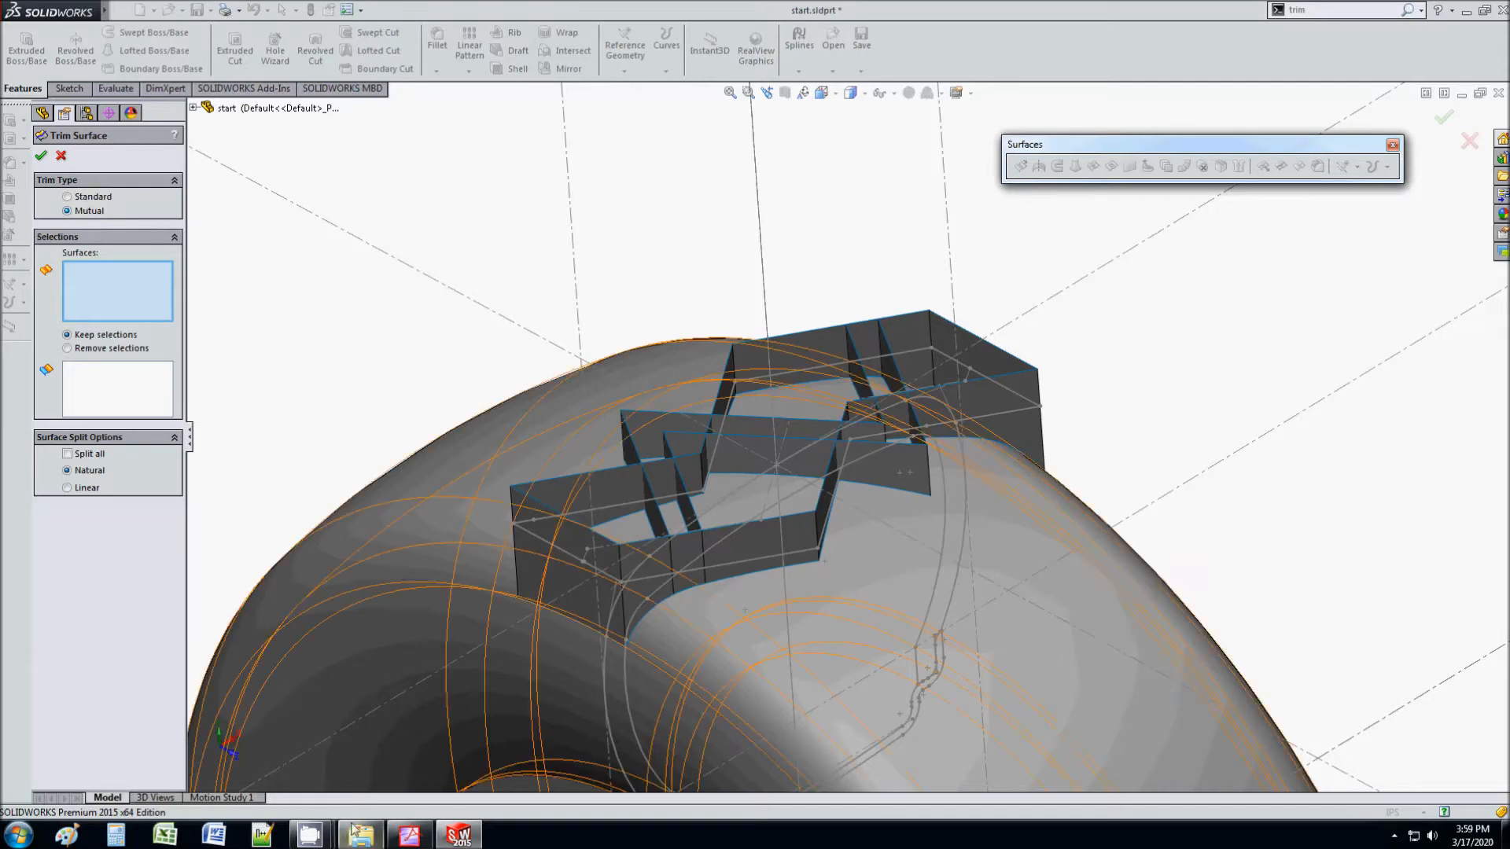
left_click(408, 835)
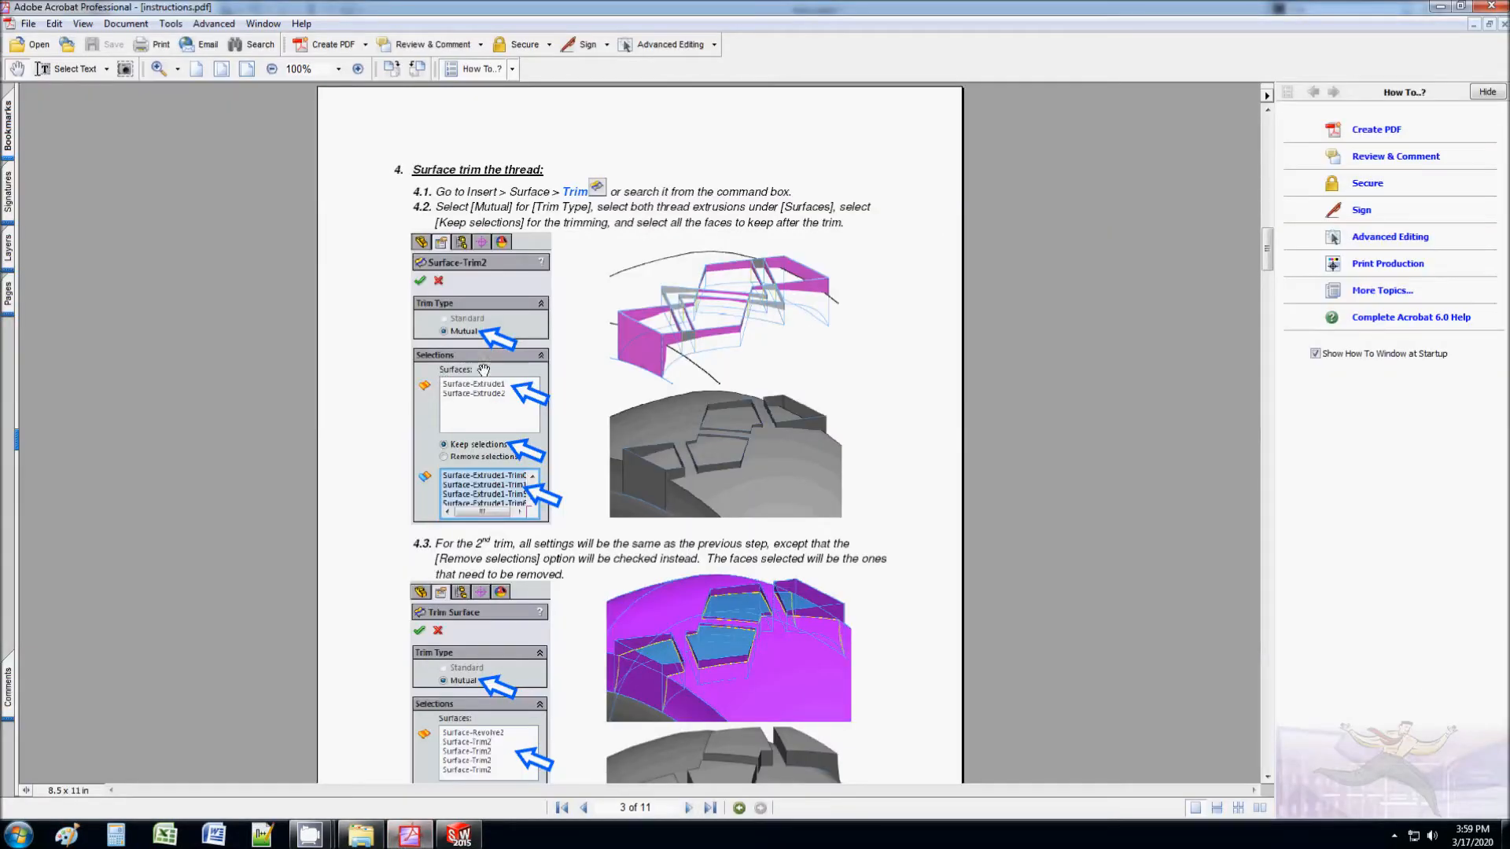
left_click(410, 835)
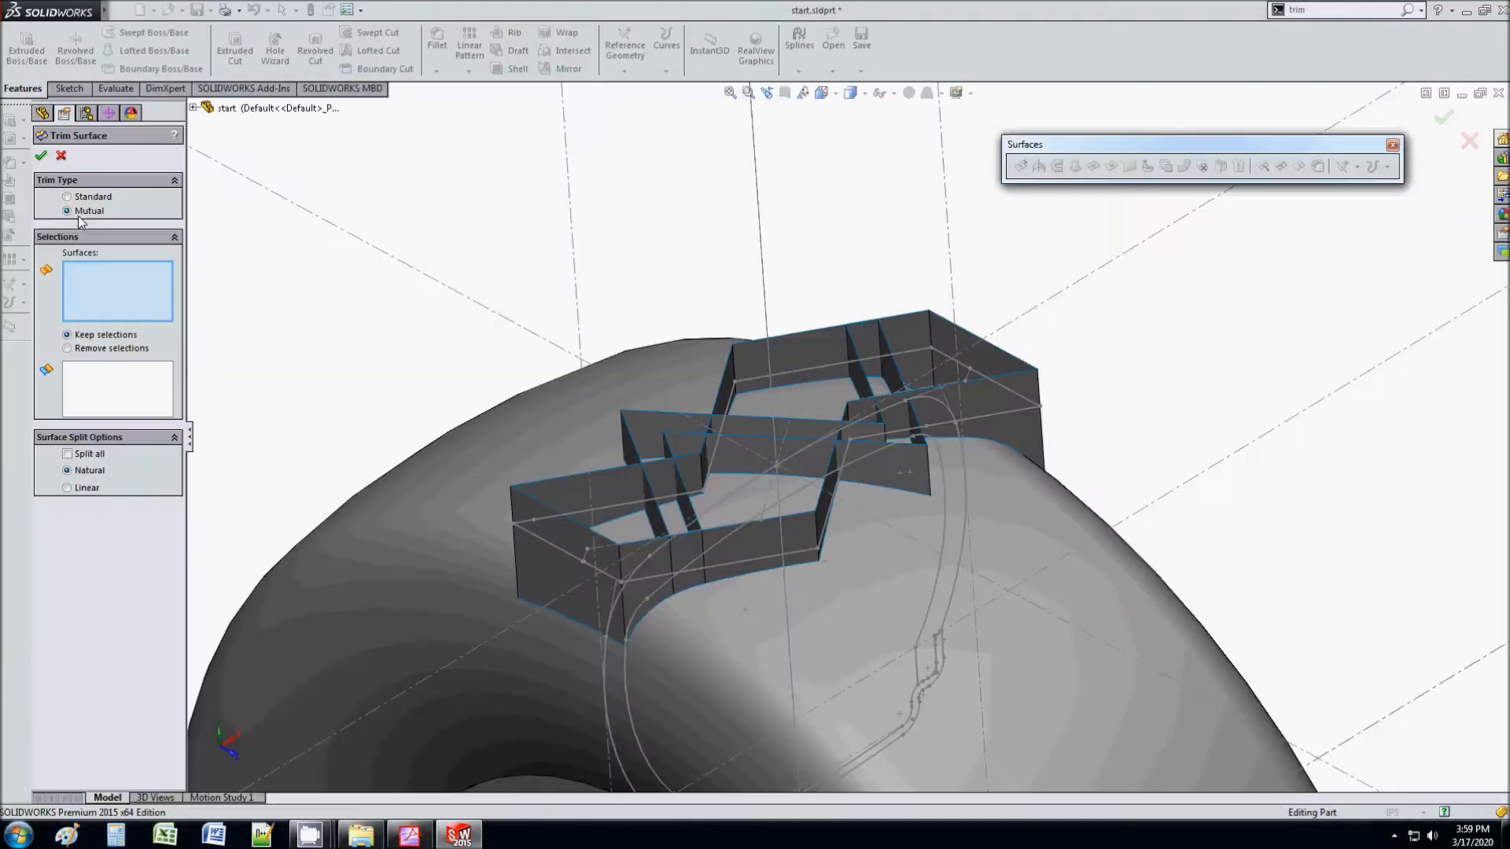
left_click(651, 446)
left_click(580, 496)
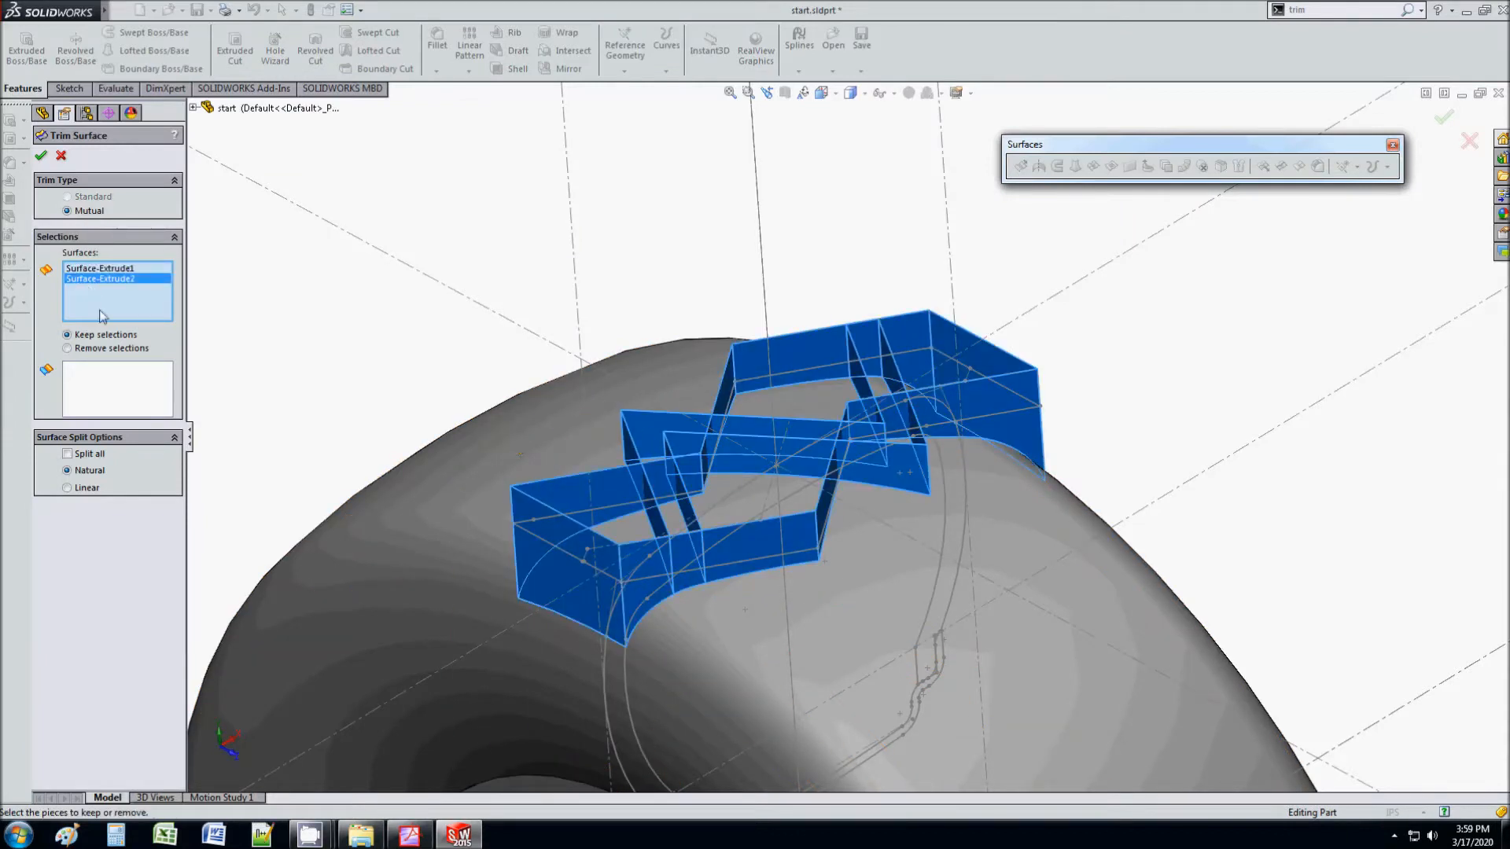
left_click(108, 336)
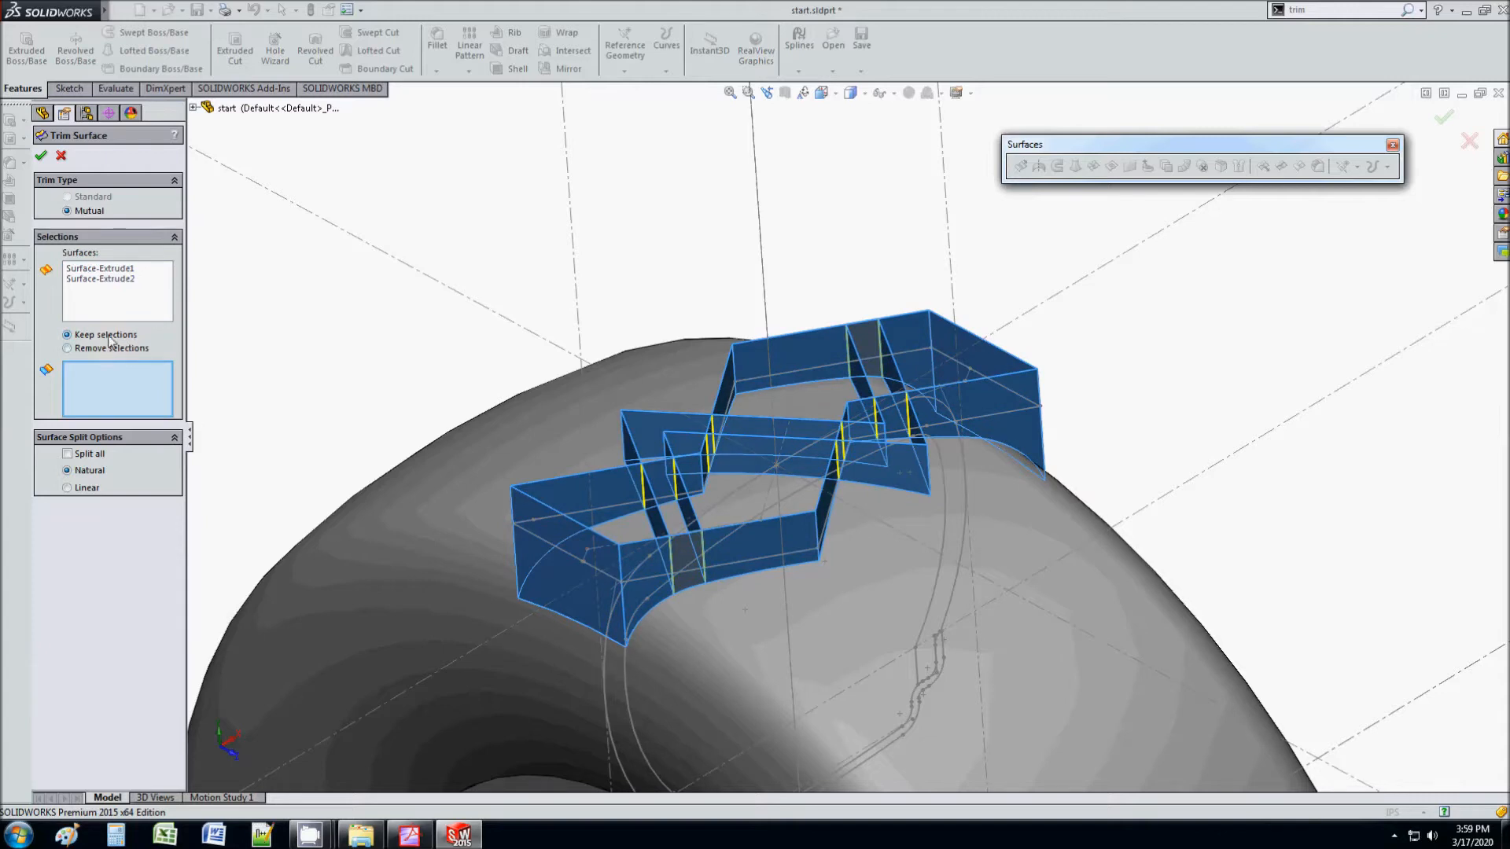
Step: Pick all wall pieces outlining the four tread blocks as the pieces to keep, leaving out the overlapping gap pieces, and accept the trim
left_click(630, 498)
middle_click_drag(630, 499, 667, 539)
left_click(662, 526)
left_click(681, 497)
left_click(686, 463)
middle_click_drag(686, 461, 755, 461)
left_click(755, 461)
left_click(734, 544)
middle_click_drag(779, 536, 778, 376)
left_click(771, 324)
middle_click_drag(772, 323, 766, 494)
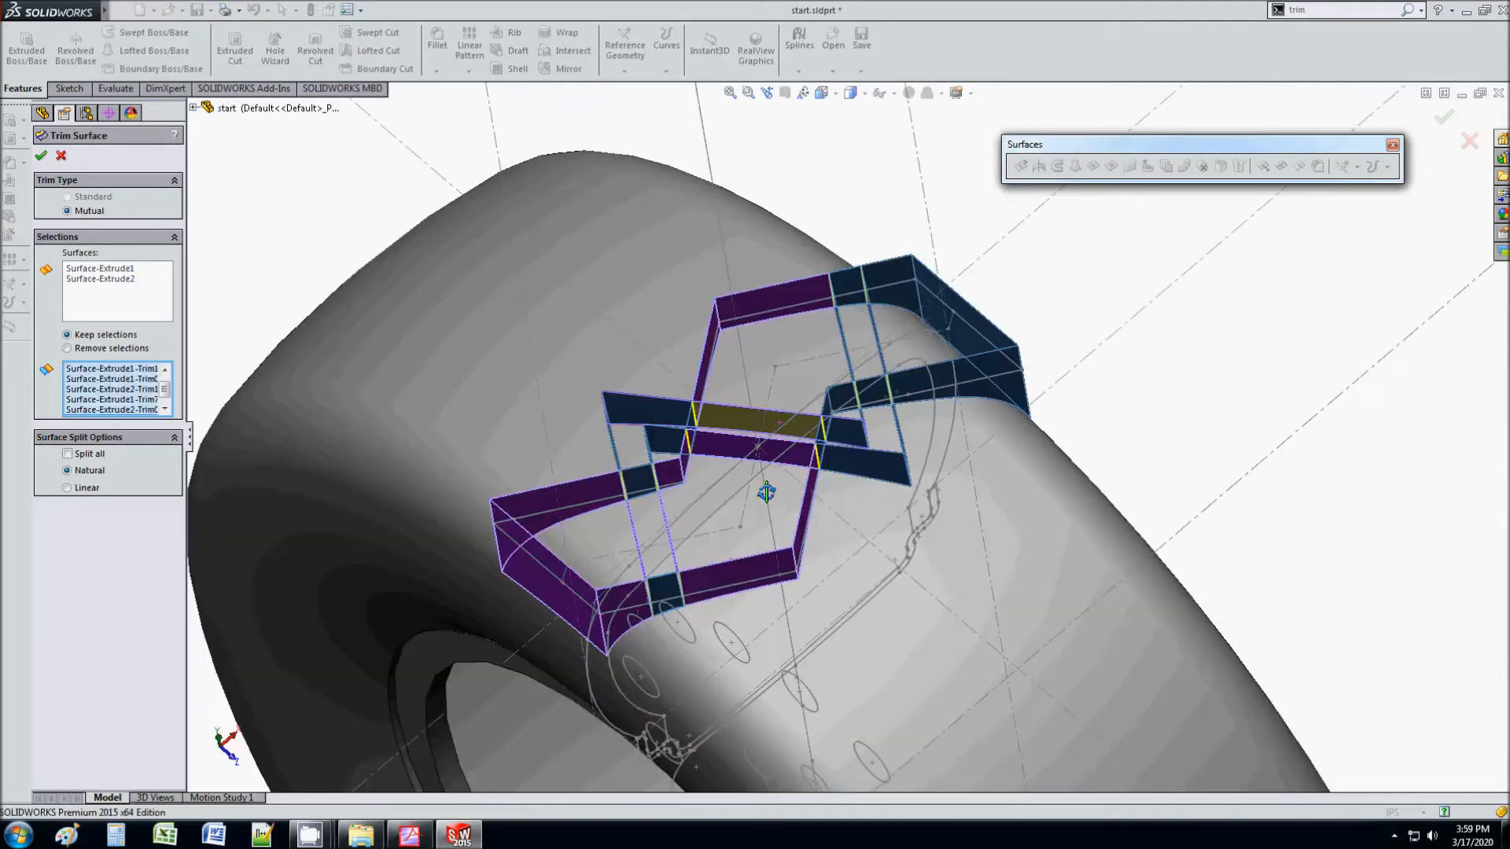
left_click(779, 422)
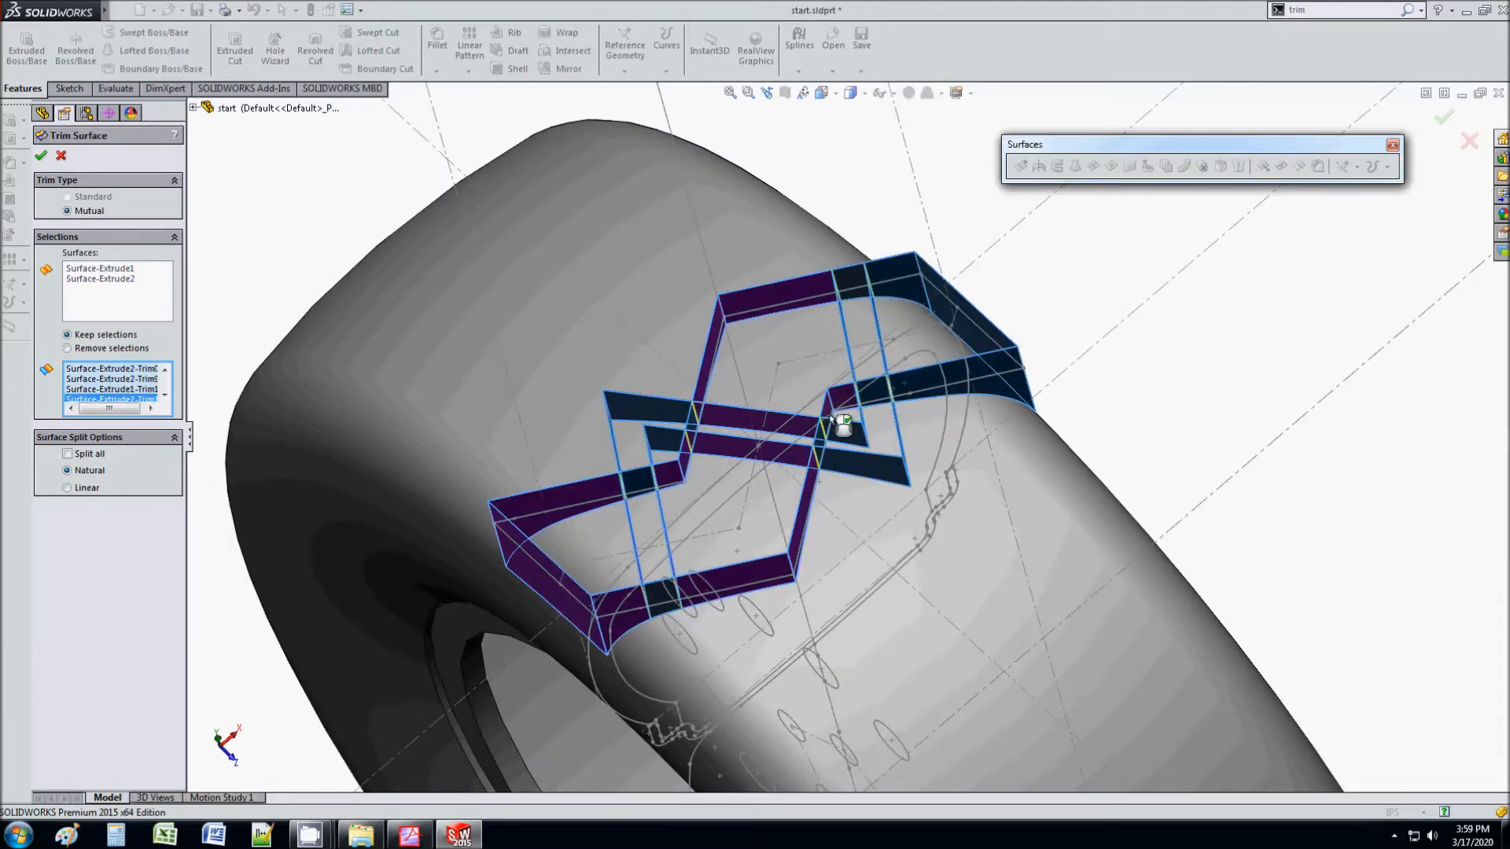
middle_click_drag(849, 423, 874, 390)
left_click(966, 293)
left_click(1020, 245)
left_click(1002, 282)
mouse_move(1099, 340)
middle_mouse_down()
mouse_move(993, 359)
mouse_move(978, 396)
mouse_move(1041, 299)
mouse_move(1112, 260)
mouse_move(1224, 310)
mouse_move(1214, 428)
mouse_move(1122, 616)
mouse_move(1203, 421)
mouse_move(1184, 366)
mouse_move(1175, 409)
mouse_move(1099, 385)
mouse_move(1086, 405)
middle_mouse_up()
left_click(41, 155)
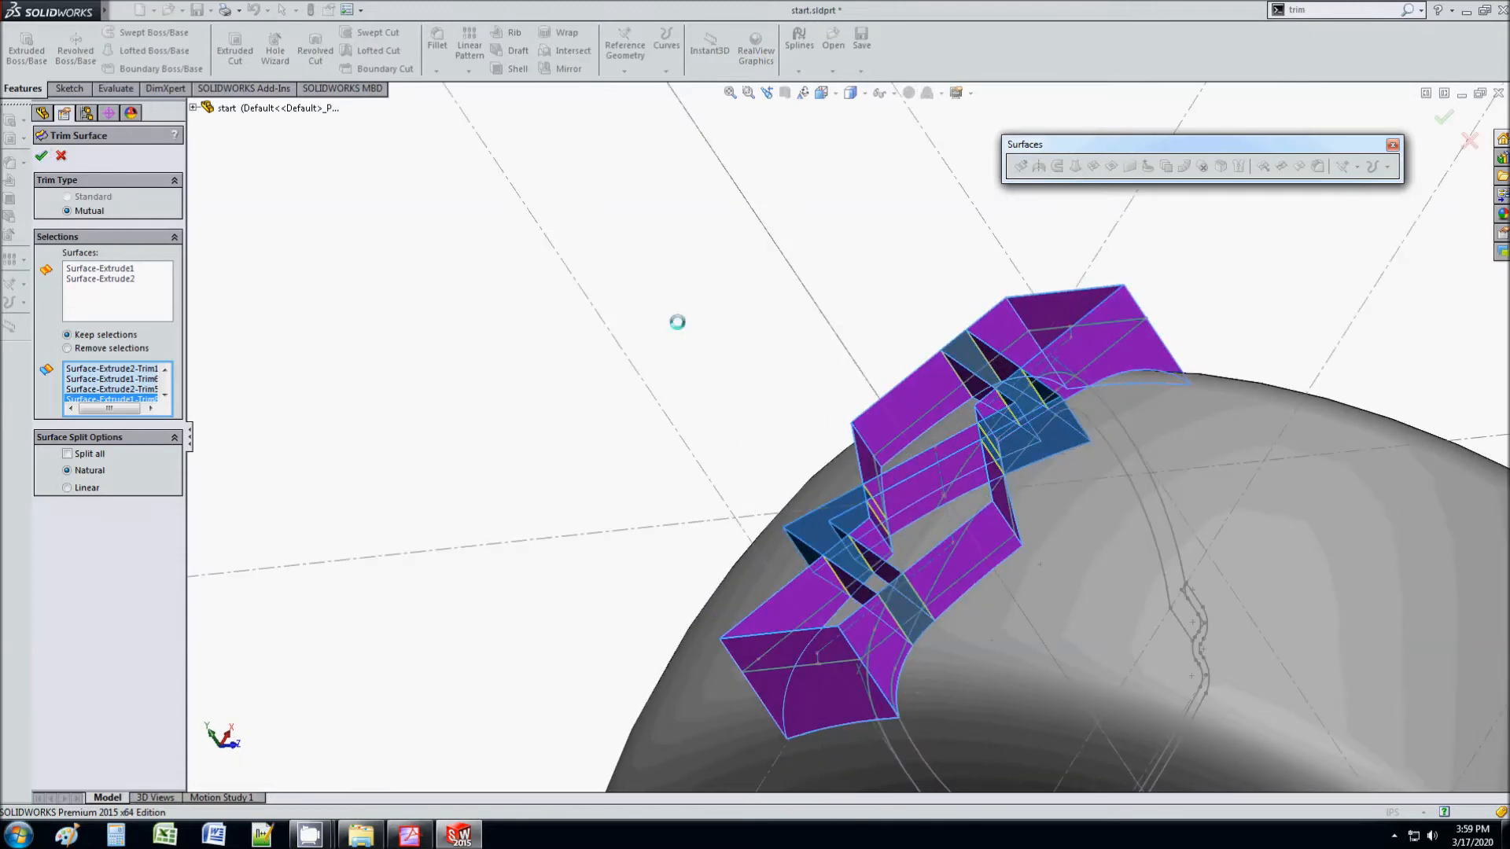
mouse_move(988, 472)
middle_mouse_down()
mouse_move(870, 428)
mouse_move(1009, 599)
mouse_move(954, 387)
mouse_move(974, 476)
middle_mouse_up()
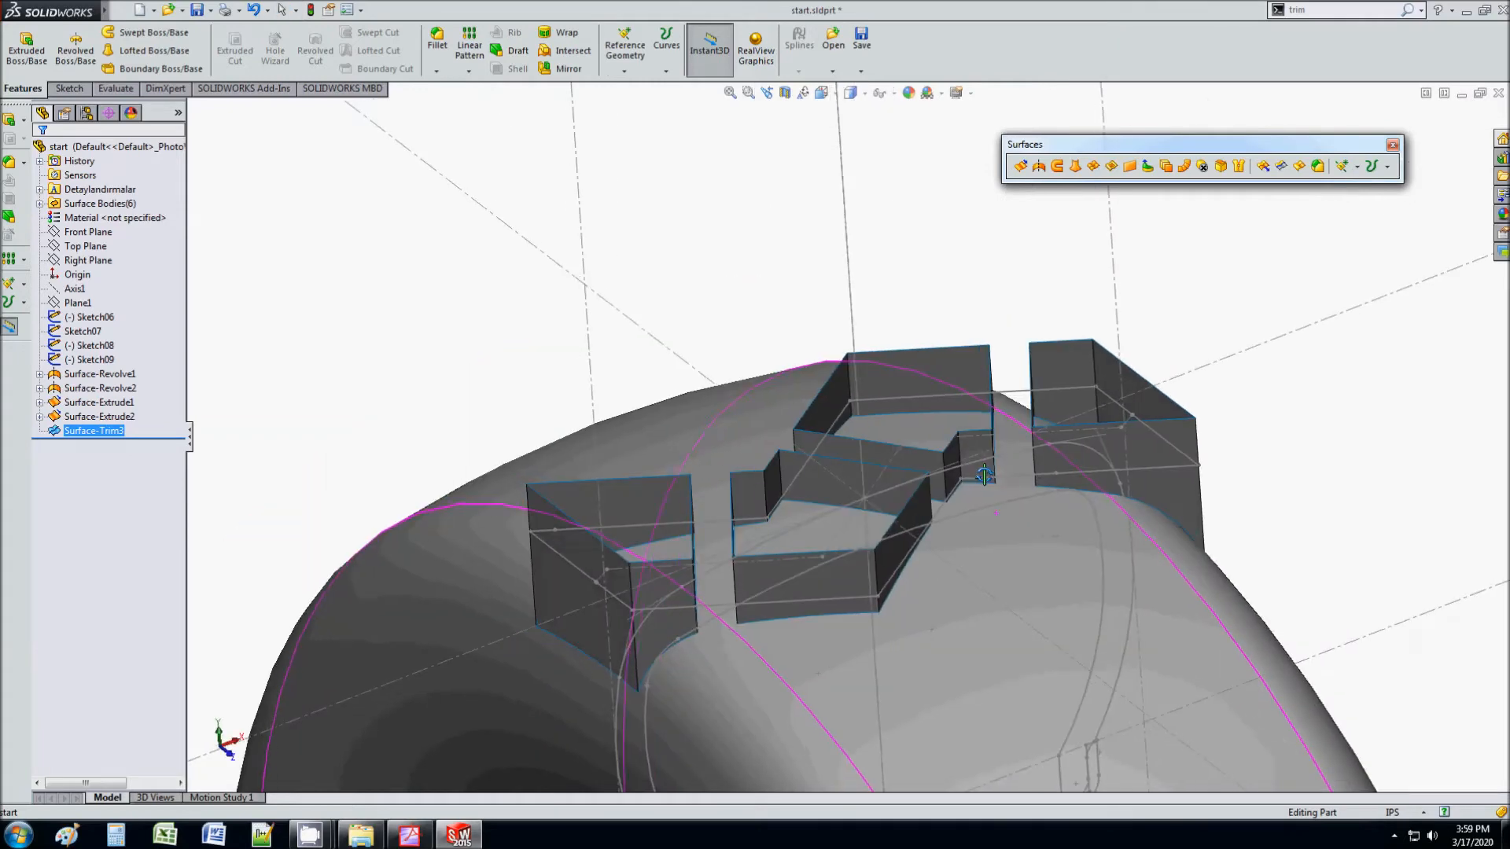
Step: Check instruction 4.3 for the second mutual trim in the Acrobat PDF, and return to SolidWorks to show the hidden Surface-Revolve2
left_click(412, 839)
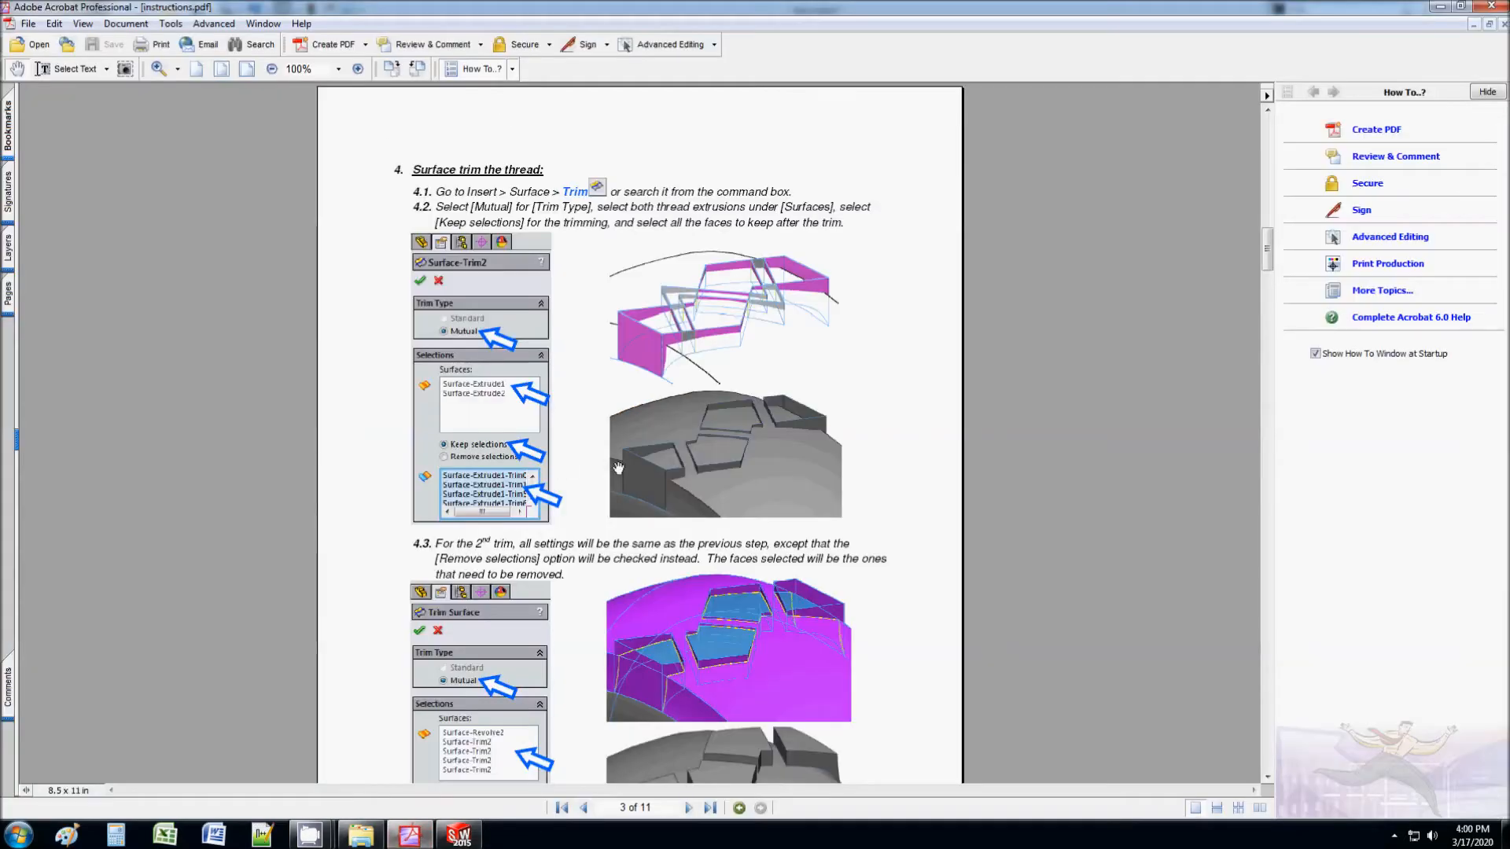
scroll(609, 514, "down", 2)
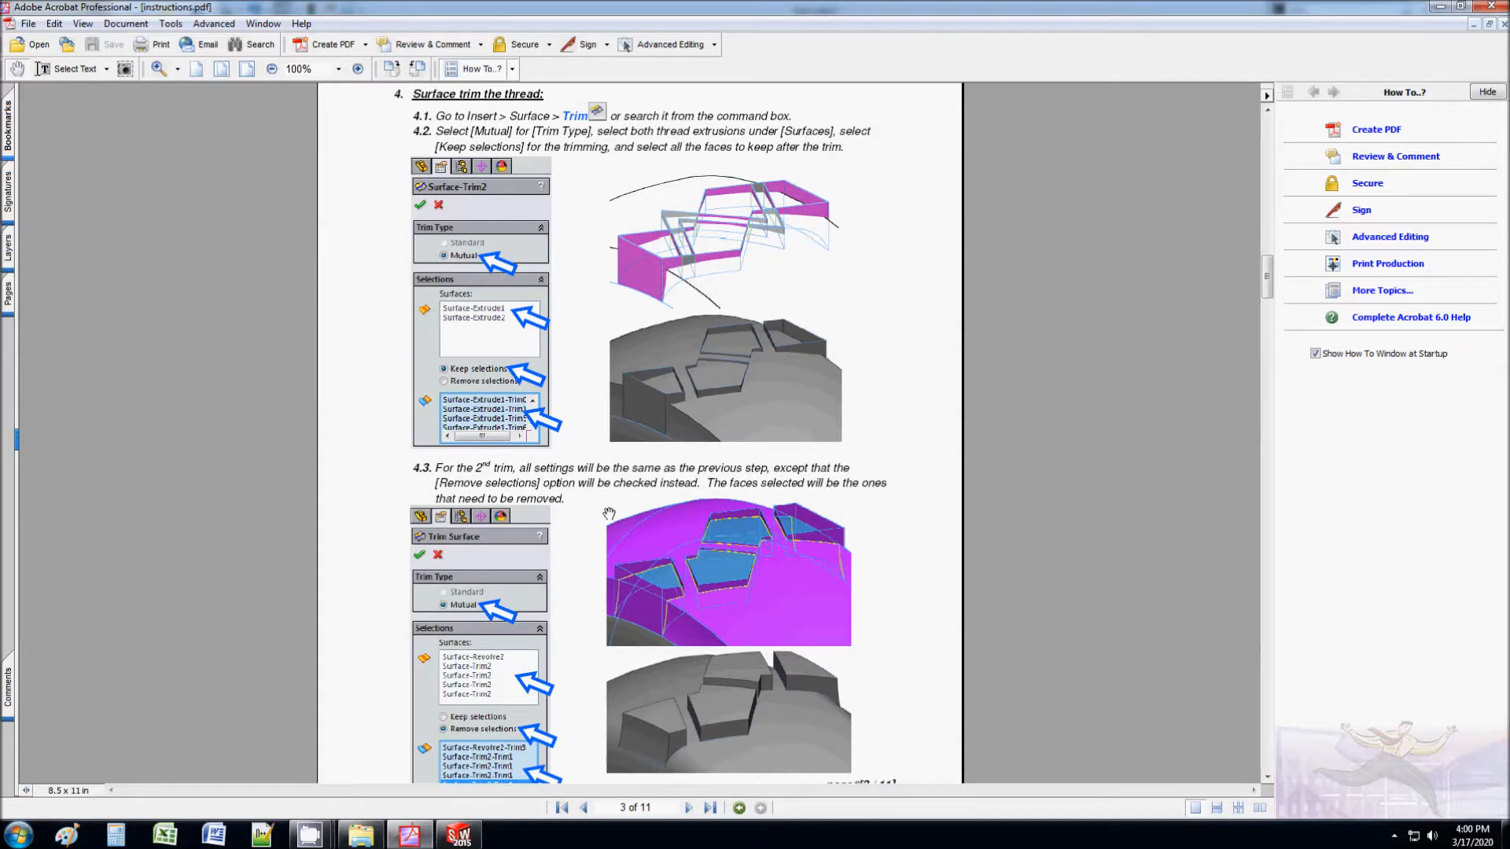
scroll(610, 513, "down", 2)
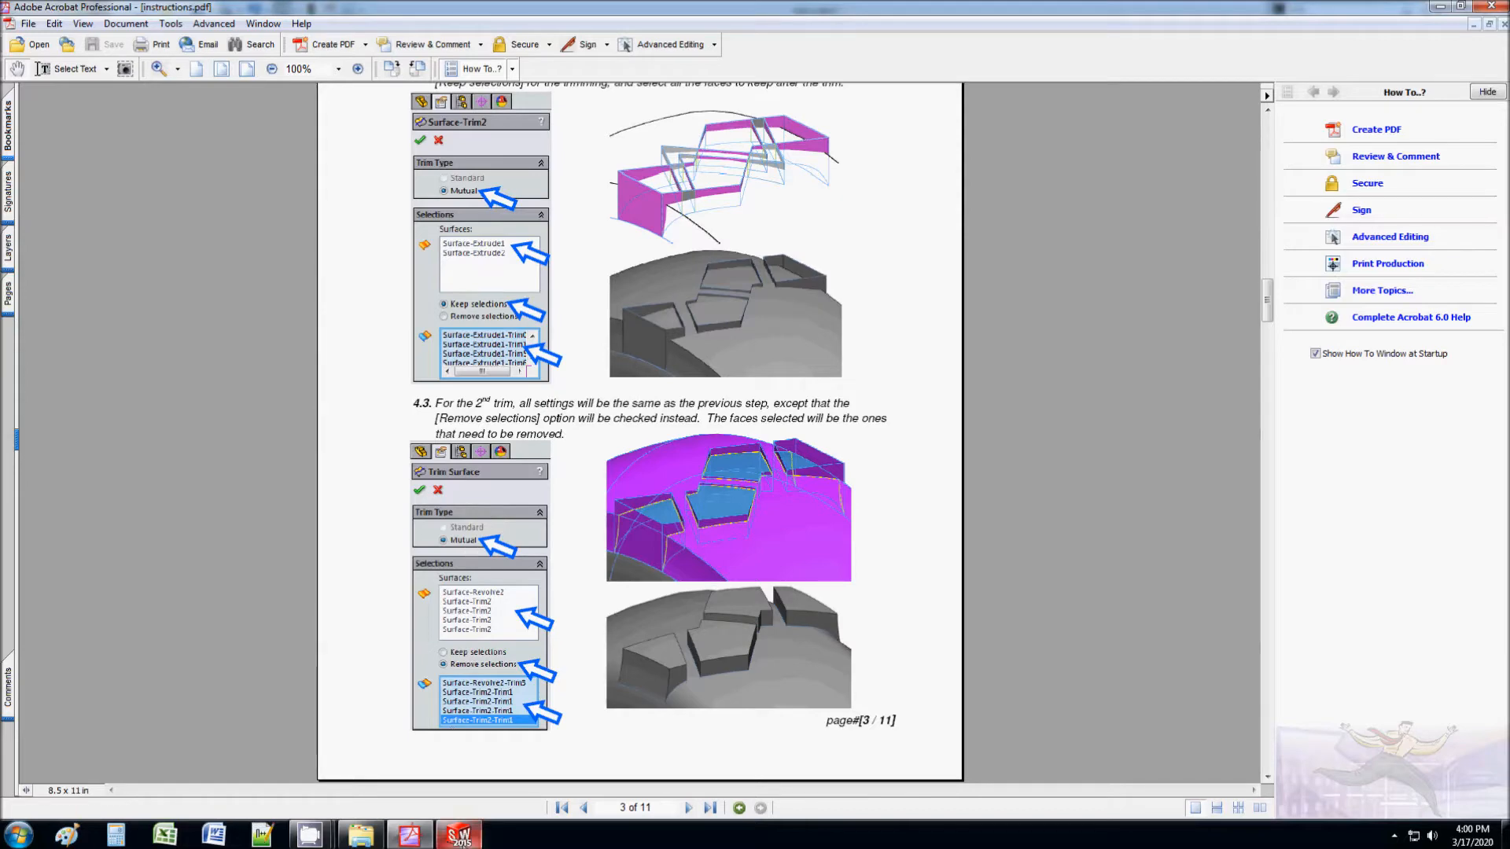
key("alt+Tab")
left_click(99, 388, "ctrl")
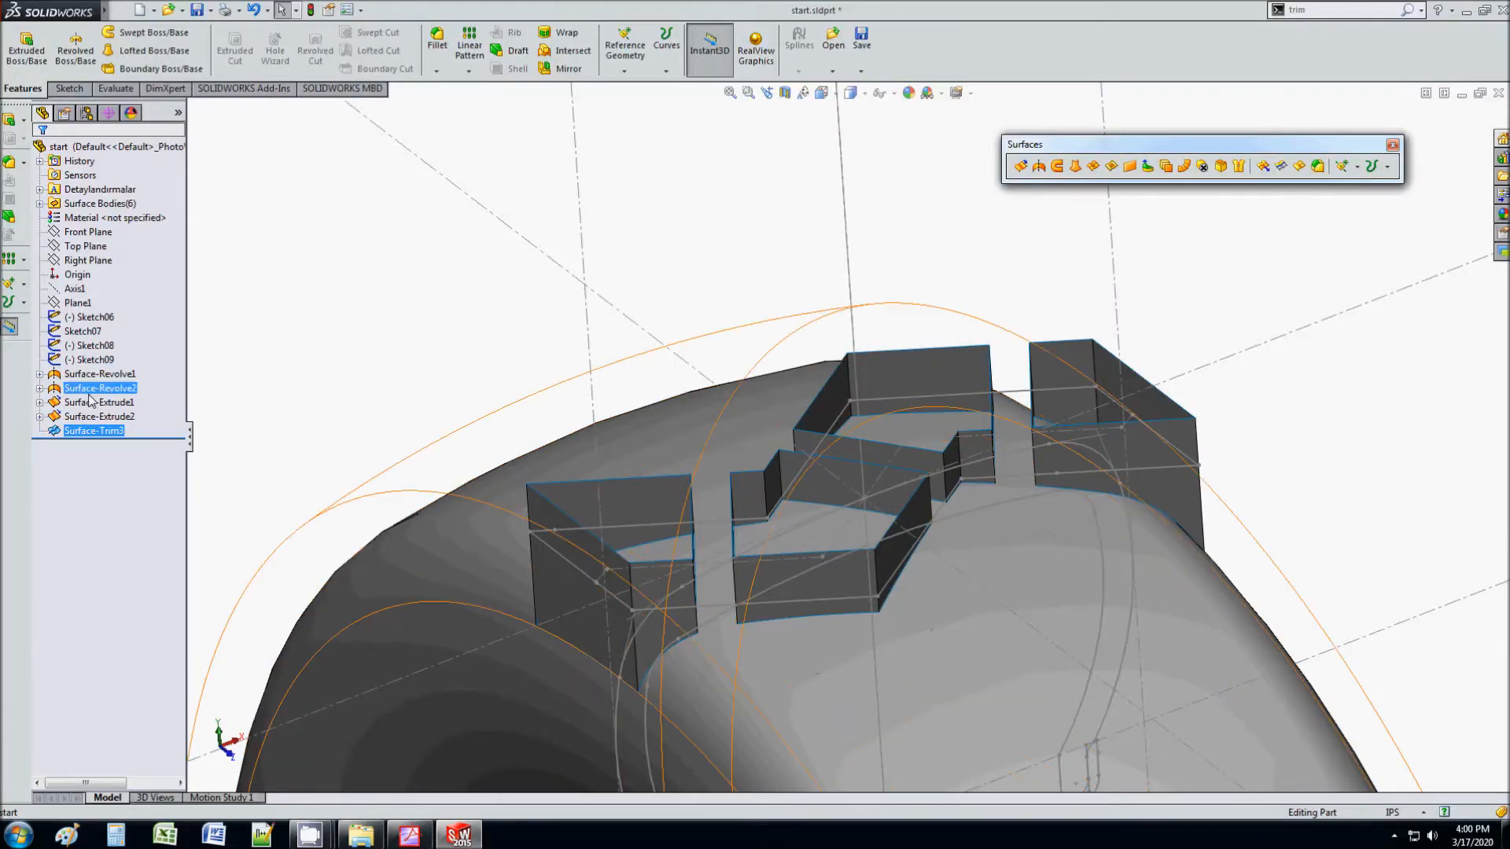
right_click(87, 393)
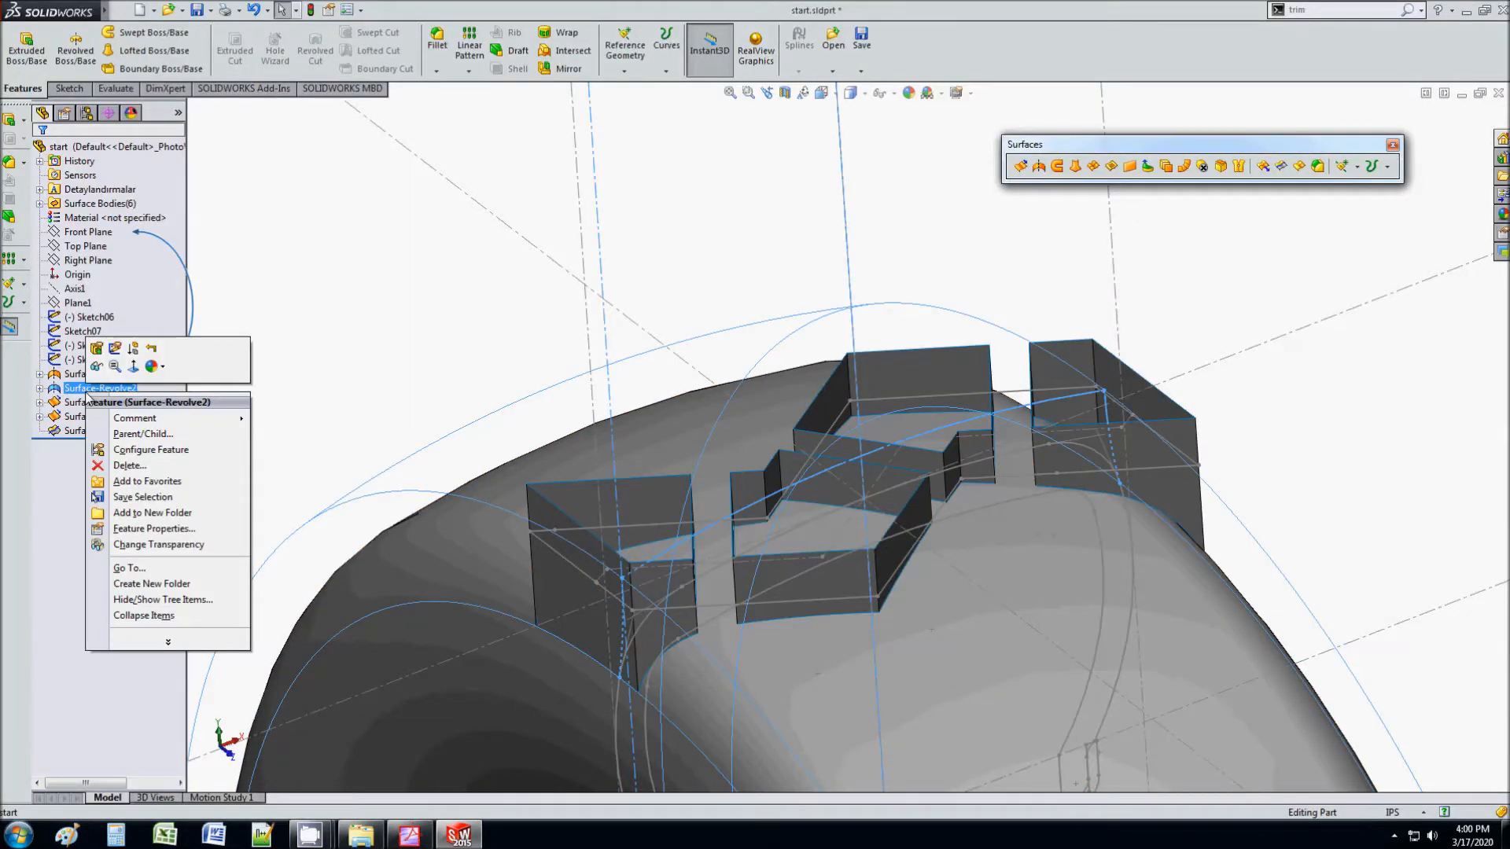
left_click(99, 365)
left_click(471, 350)
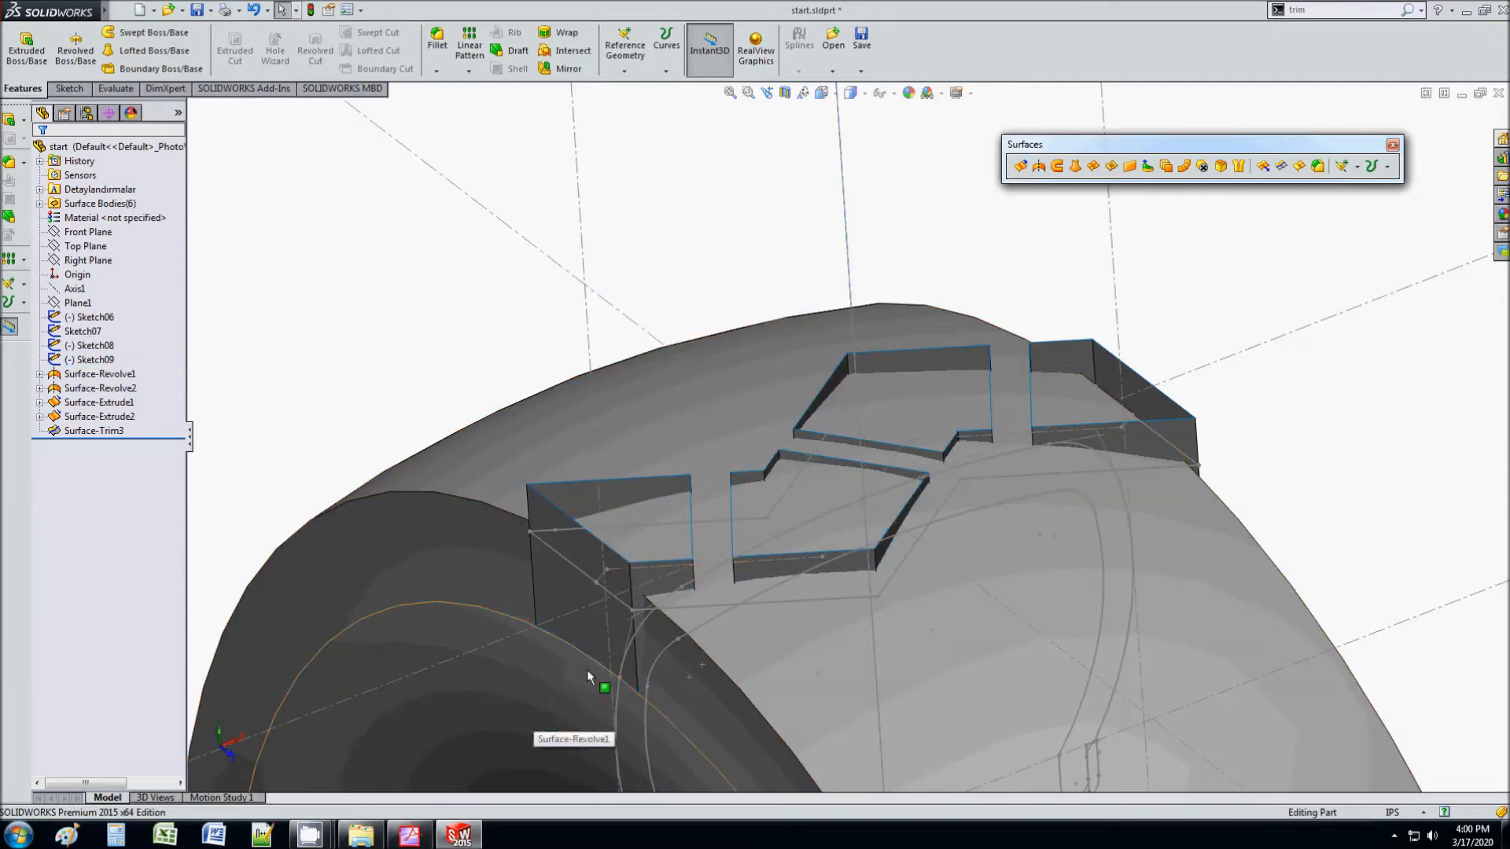
Step: Following instruction 4.3, set up a Mutual Trim Surface with Surface-Revolve2 and the four Surface-Trim3 tread block bodies as trimming surfaces
left_click(1319, 11)
type("trim")
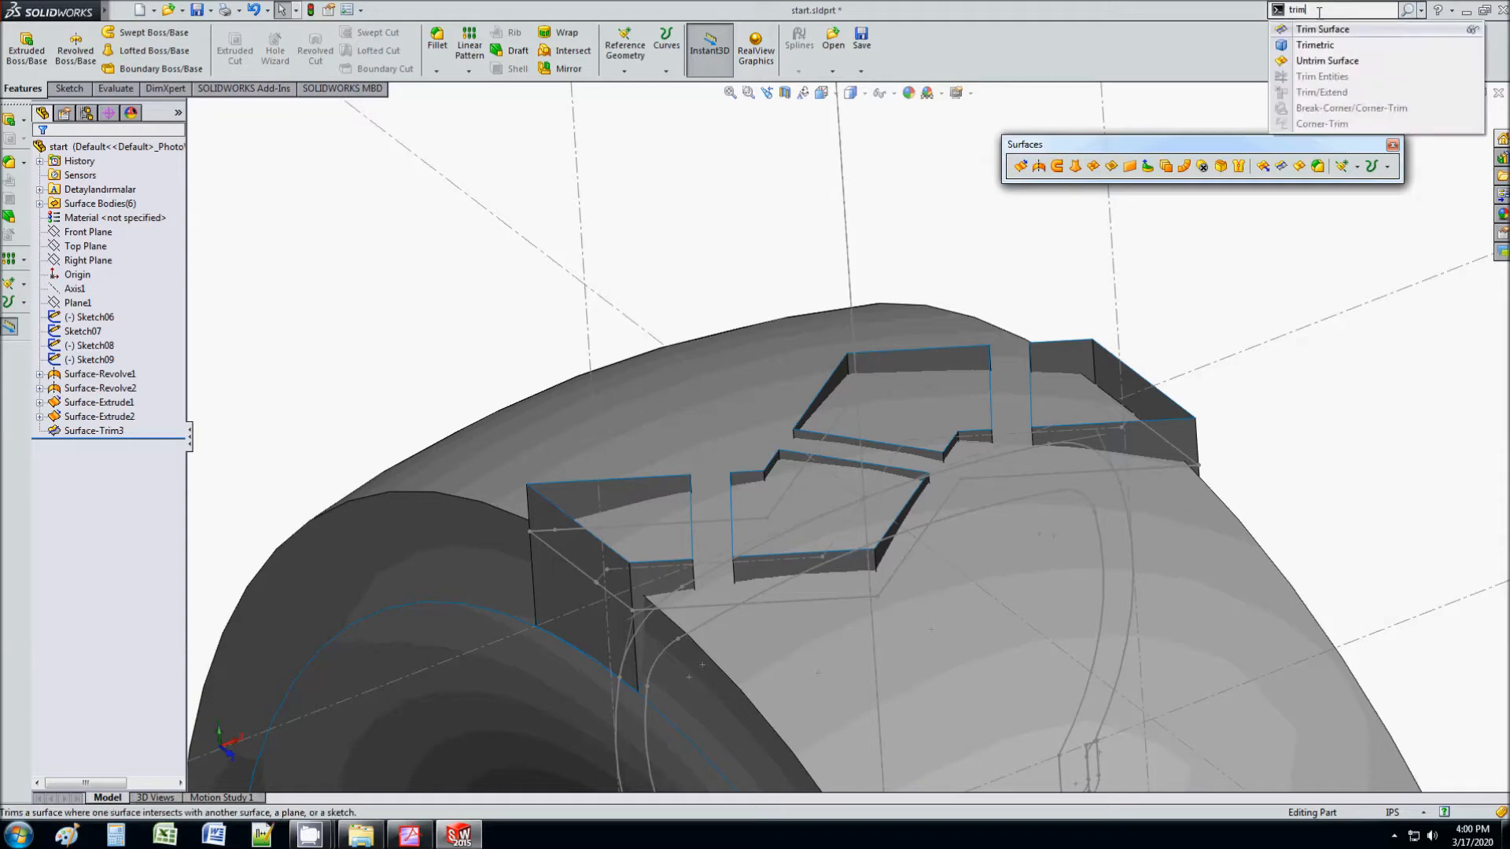
left_click(1322, 29)
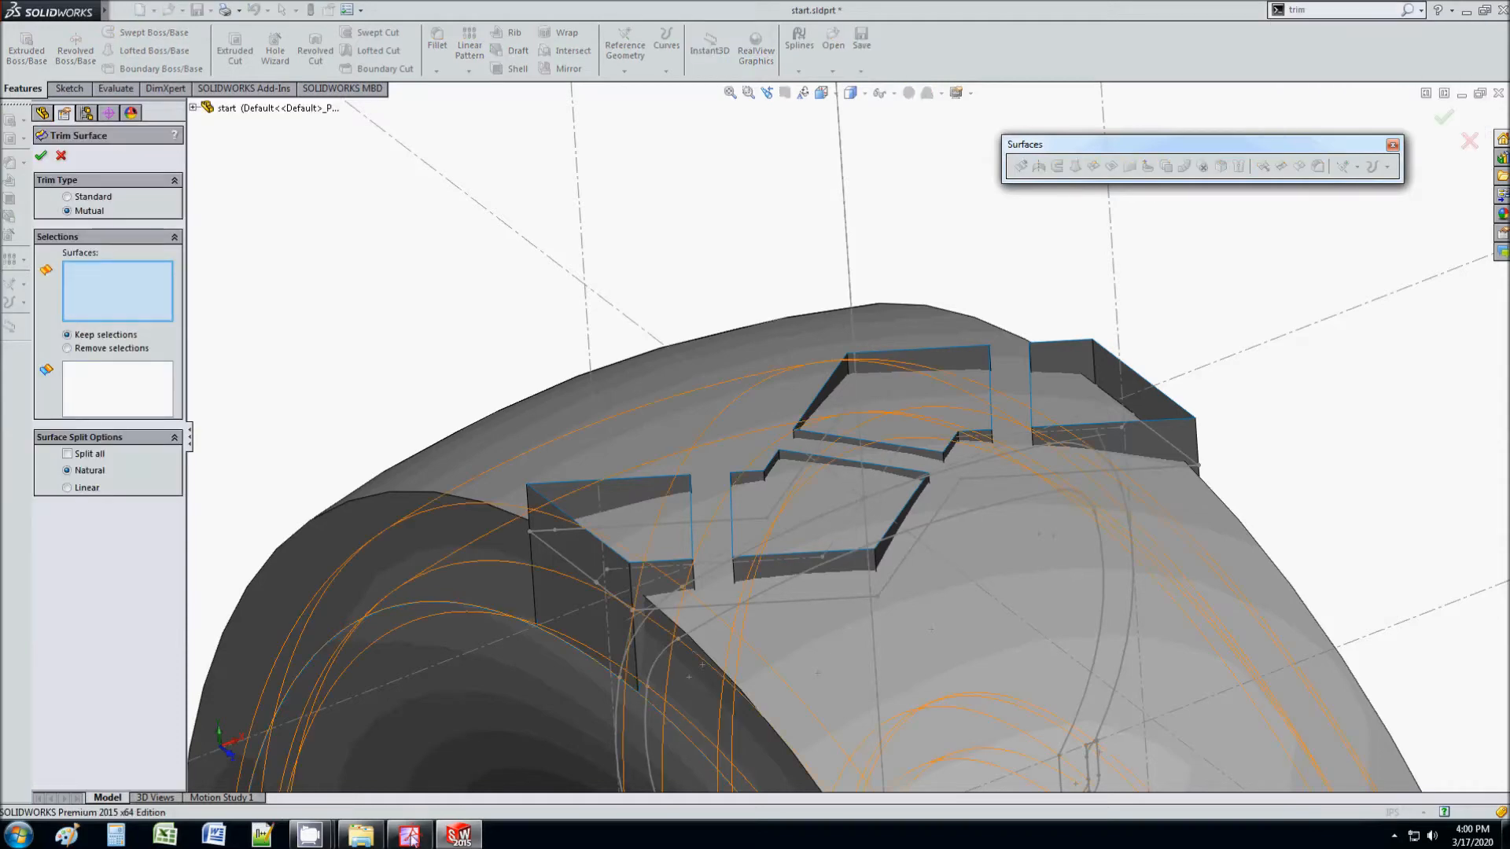
left_click(409, 837)
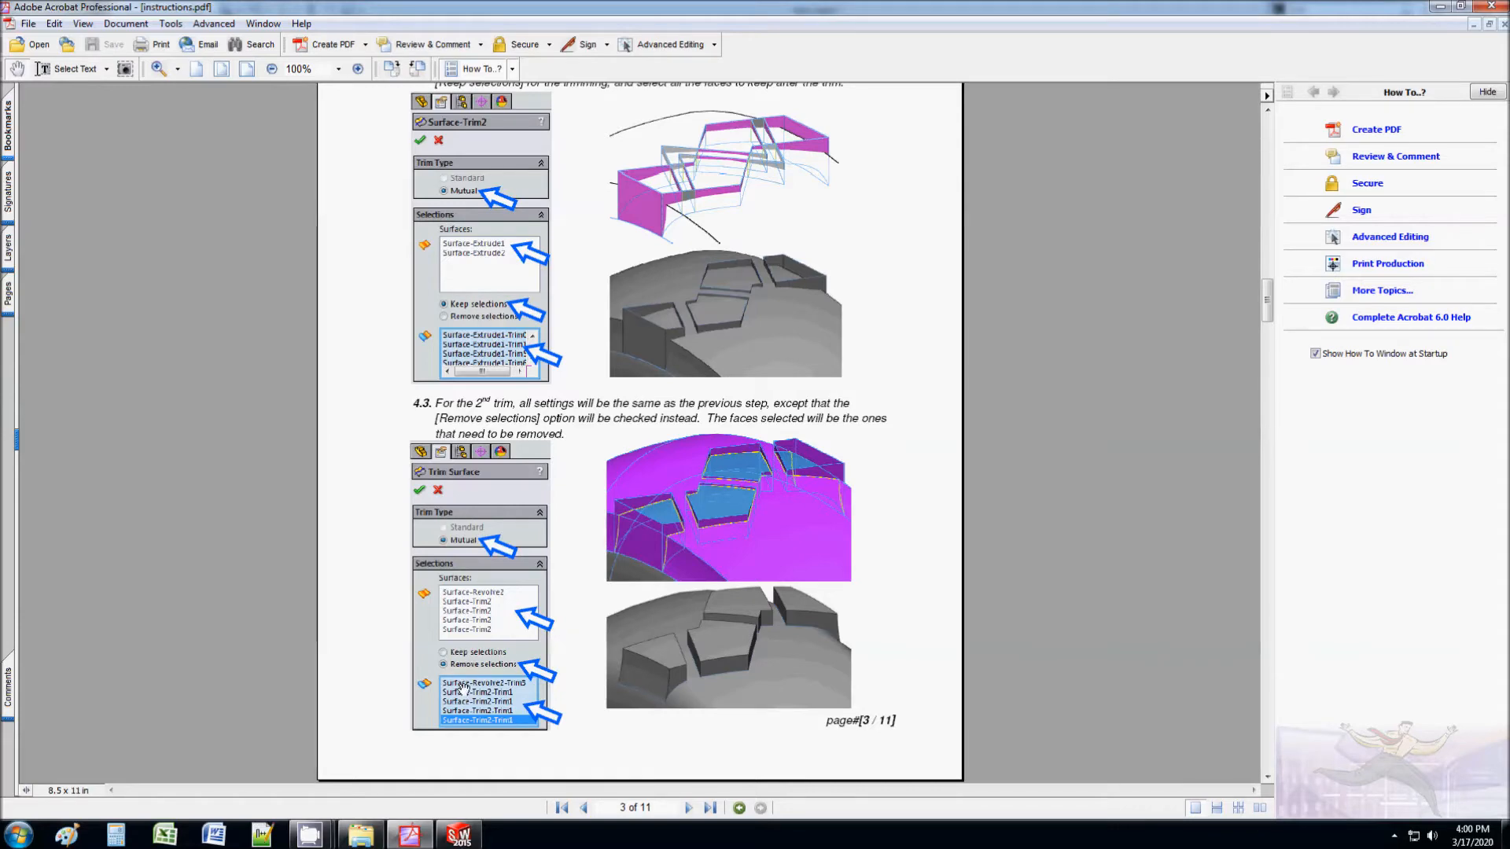
left_click(461, 837)
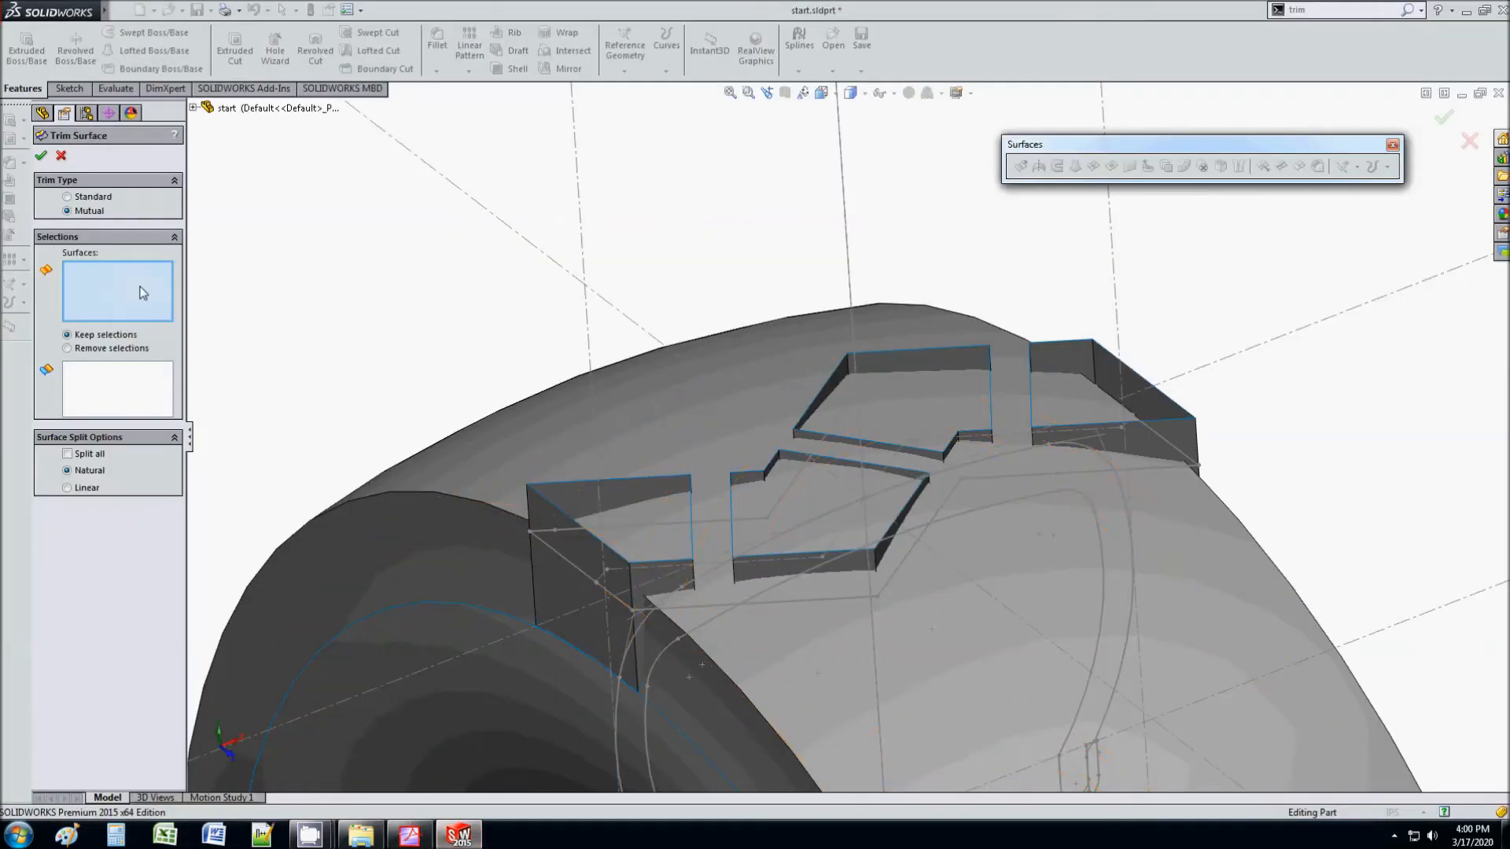
left_click(589, 432)
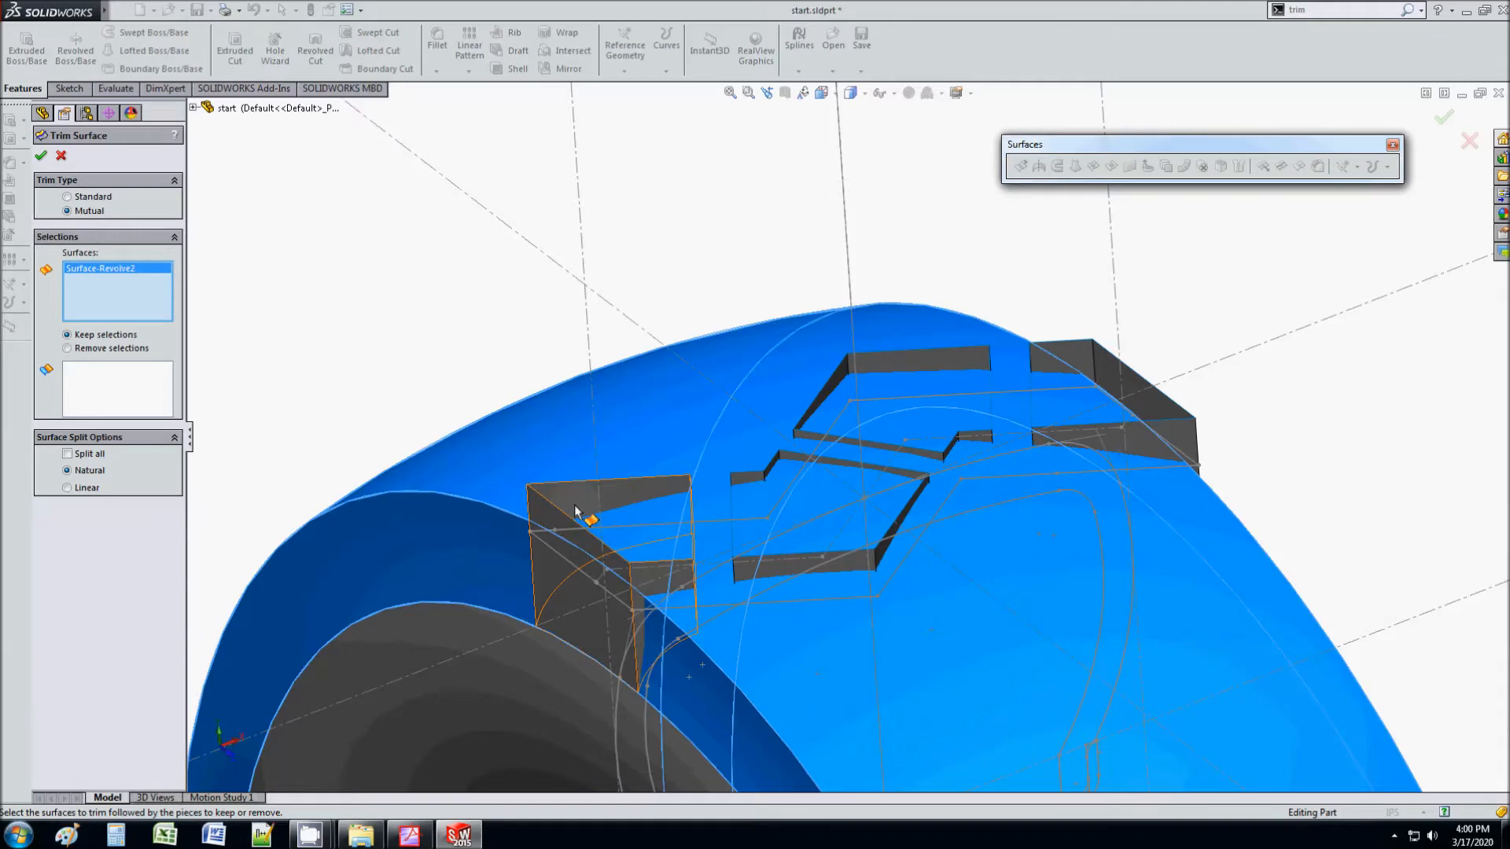
left_click(580, 516)
left_click(796, 464)
left_click(894, 364)
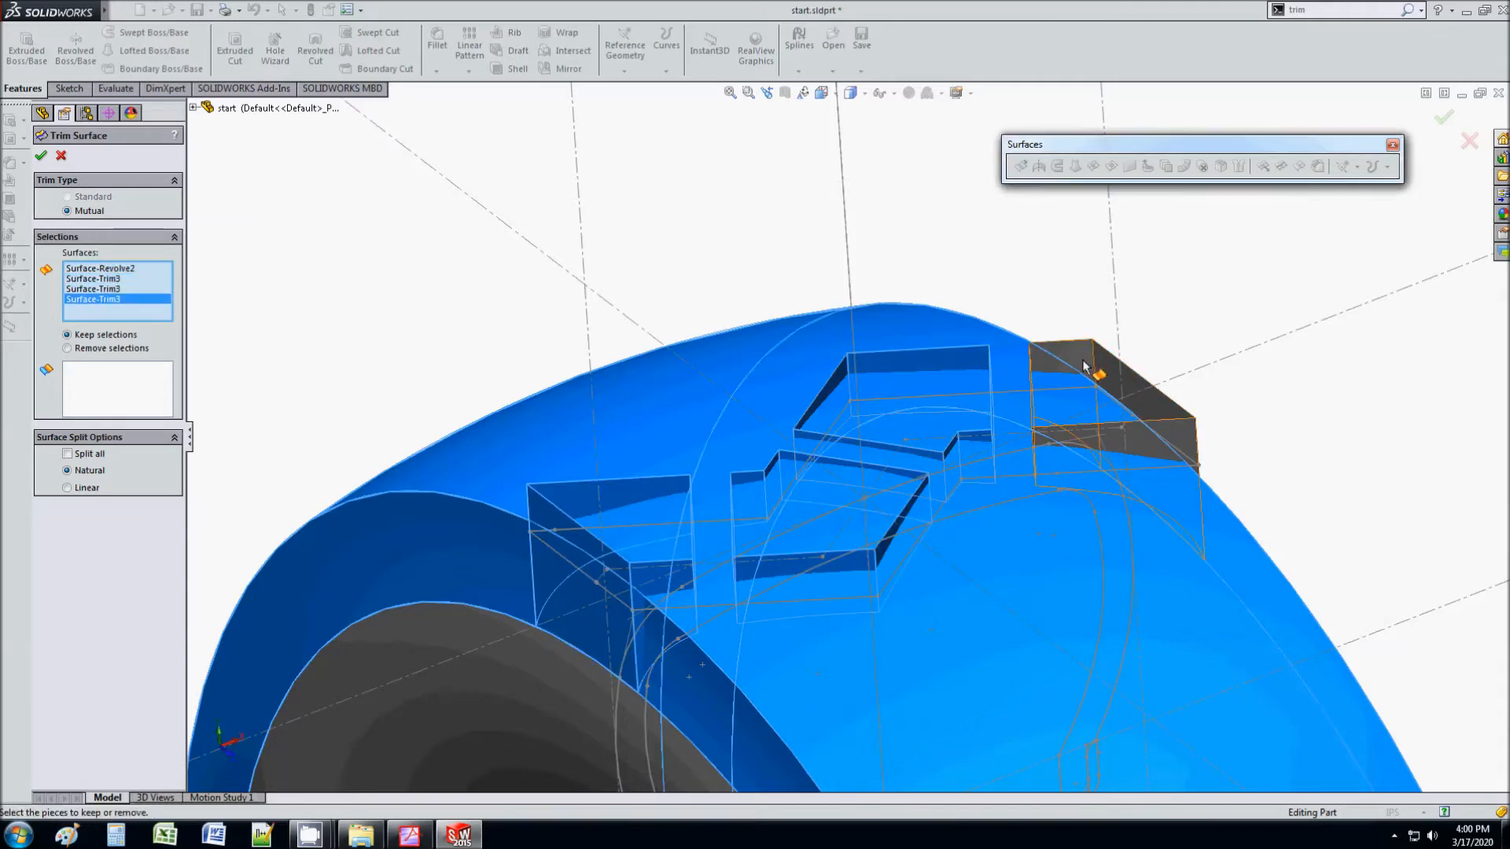
left_click(1089, 361)
Step: Use Remove selections to discard Surface-Revolve2 outside the tread blocks and the four wall portions projecting above it, and accept the trim
left_click(134, 404)
left_click(67, 348)
left_click(567, 511)
left_click(725, 472)
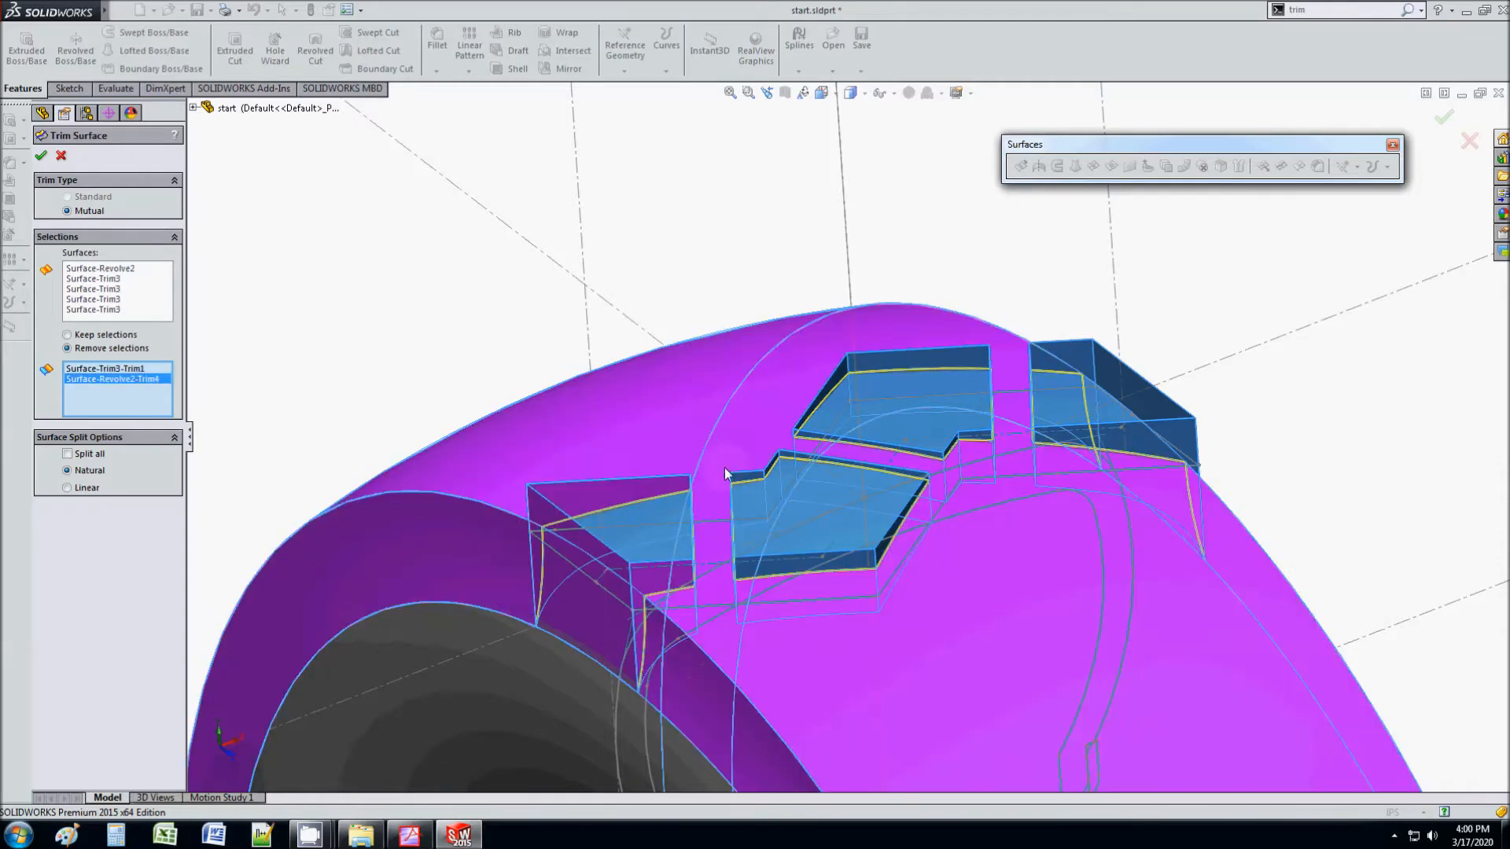
left_click(761, 472)
left_click(879, 358)
left_click(1081, 369)
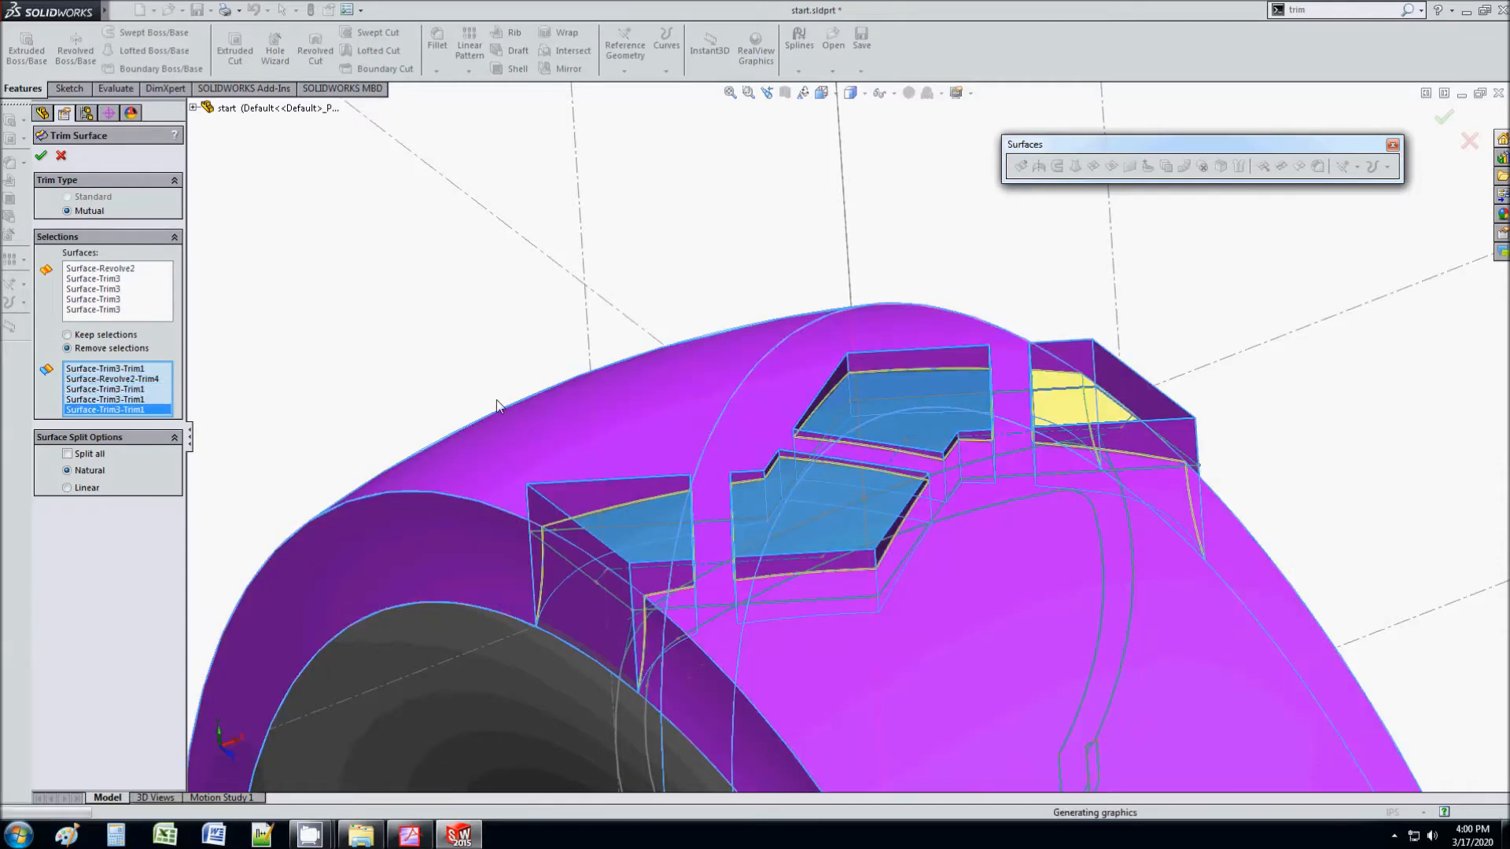
left_click(43, 158)
middle_click_drag(943, 488, 956, 541)
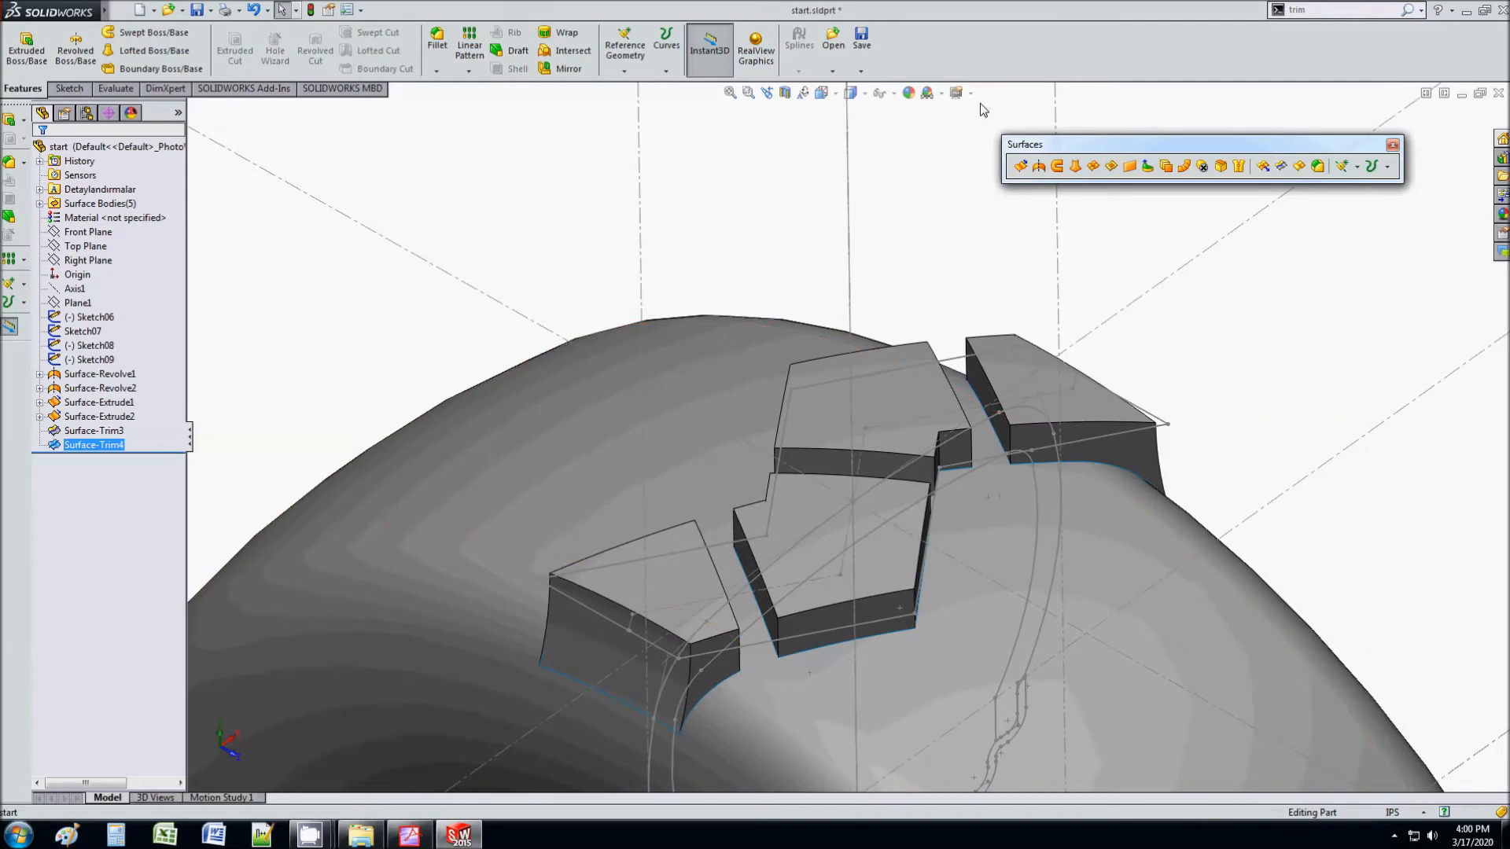
middle_click_drag(1169, 414, 1039, 392)
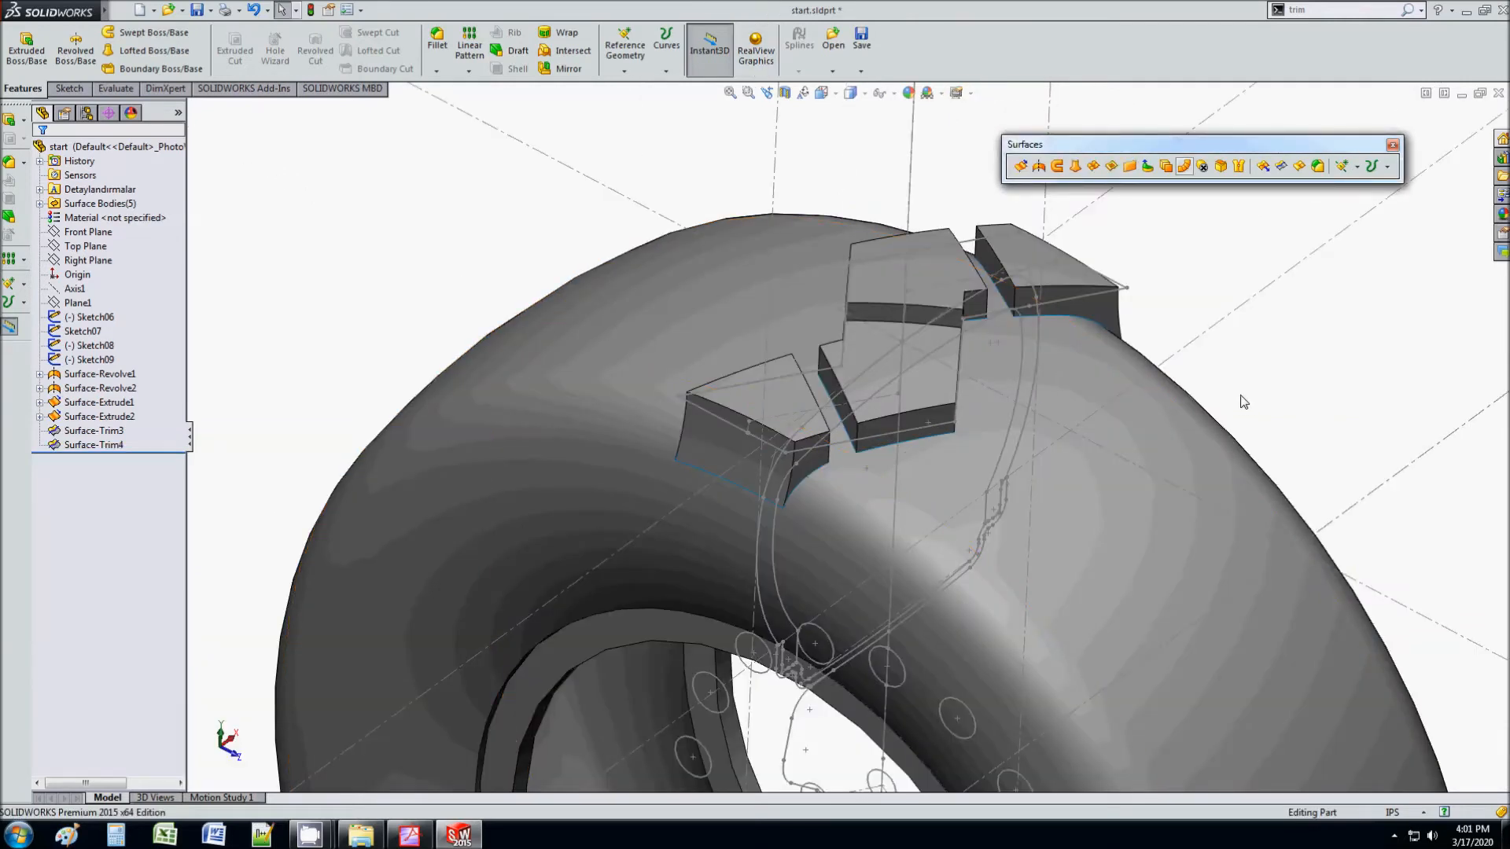
scroll(839, 530, "up", 3)
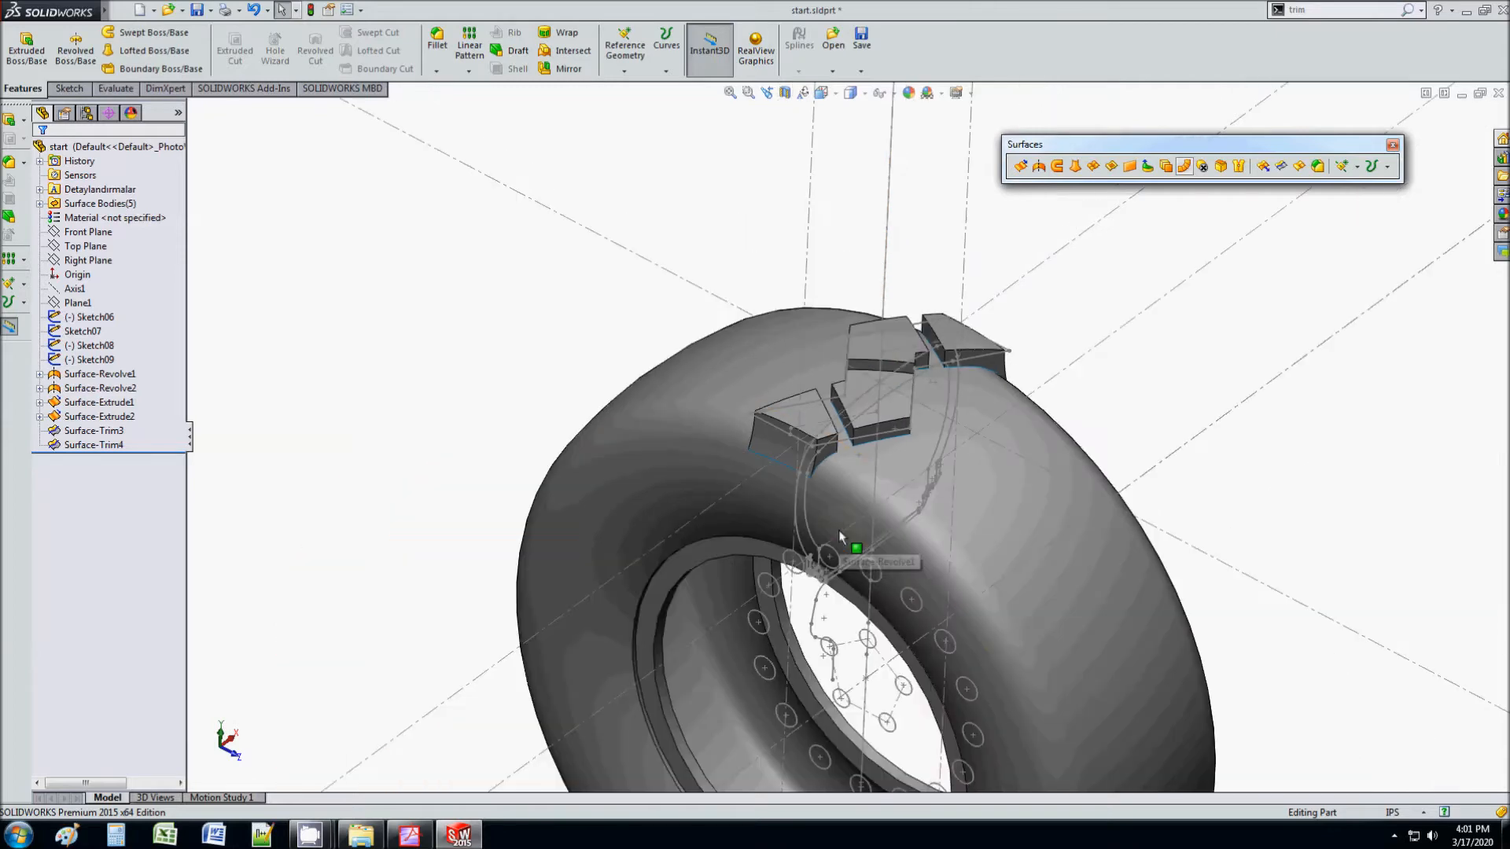
Step: Check instructions 5.1 and 5.2 in the Acrobat PDF, and start a Circular Pattern of Bodies in SolidWorks
left_click(409, 835)
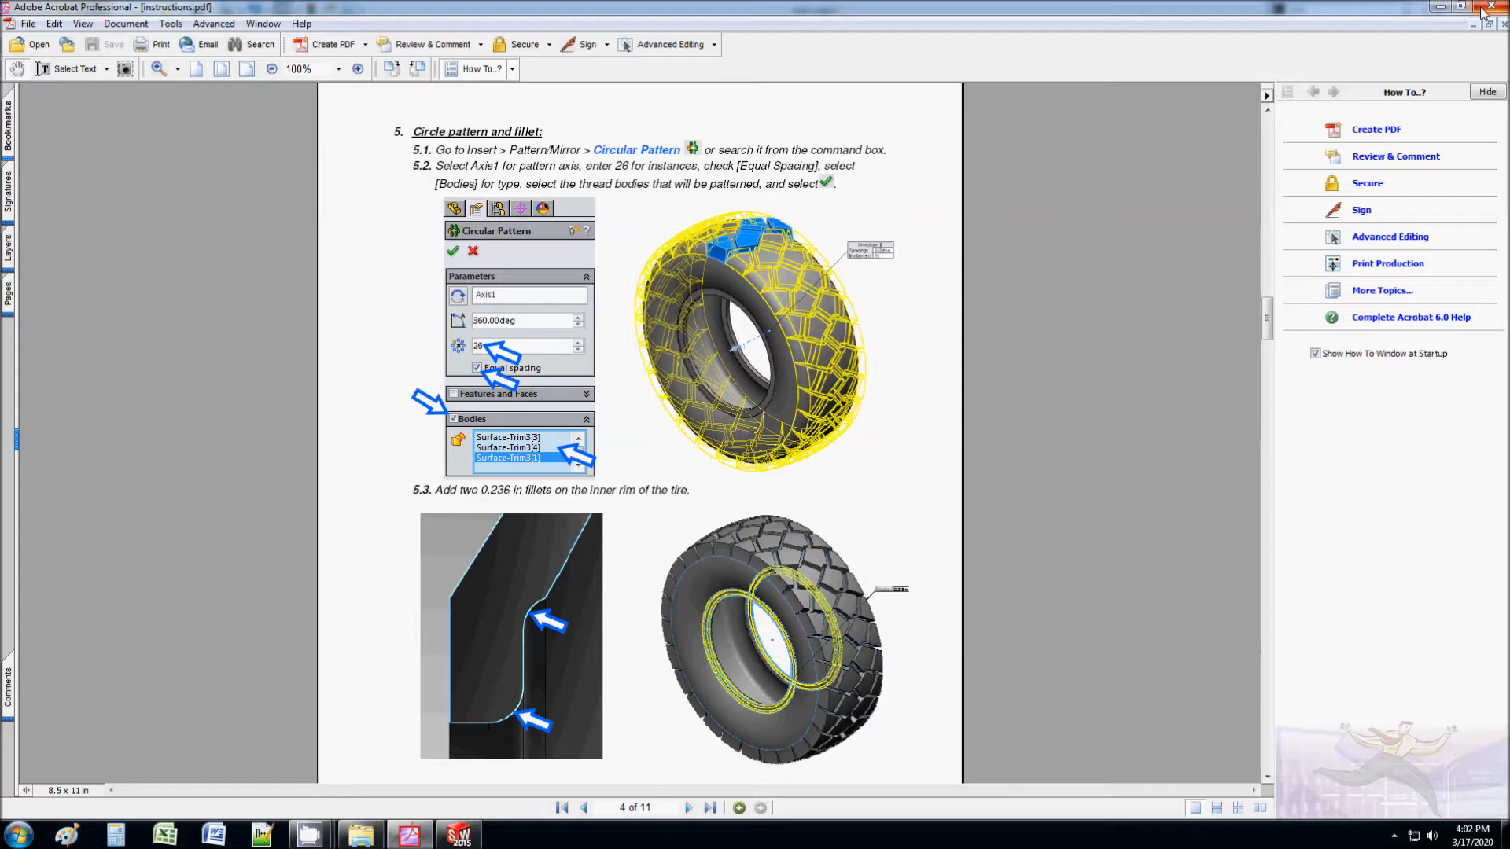
left_click(1440, 7)
left_click(1312, 10)
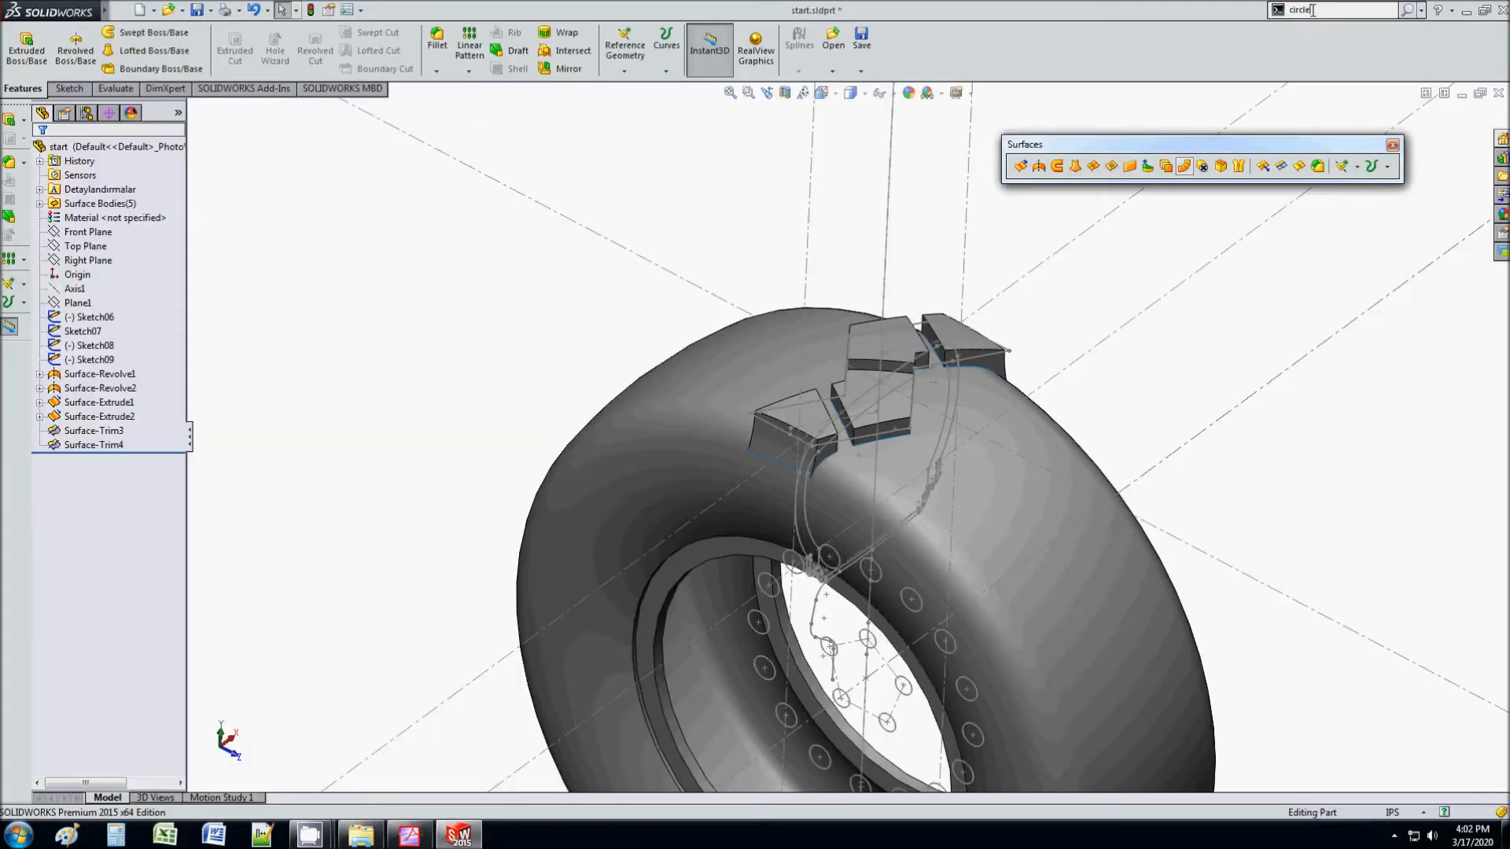
left_click(1340, 6)
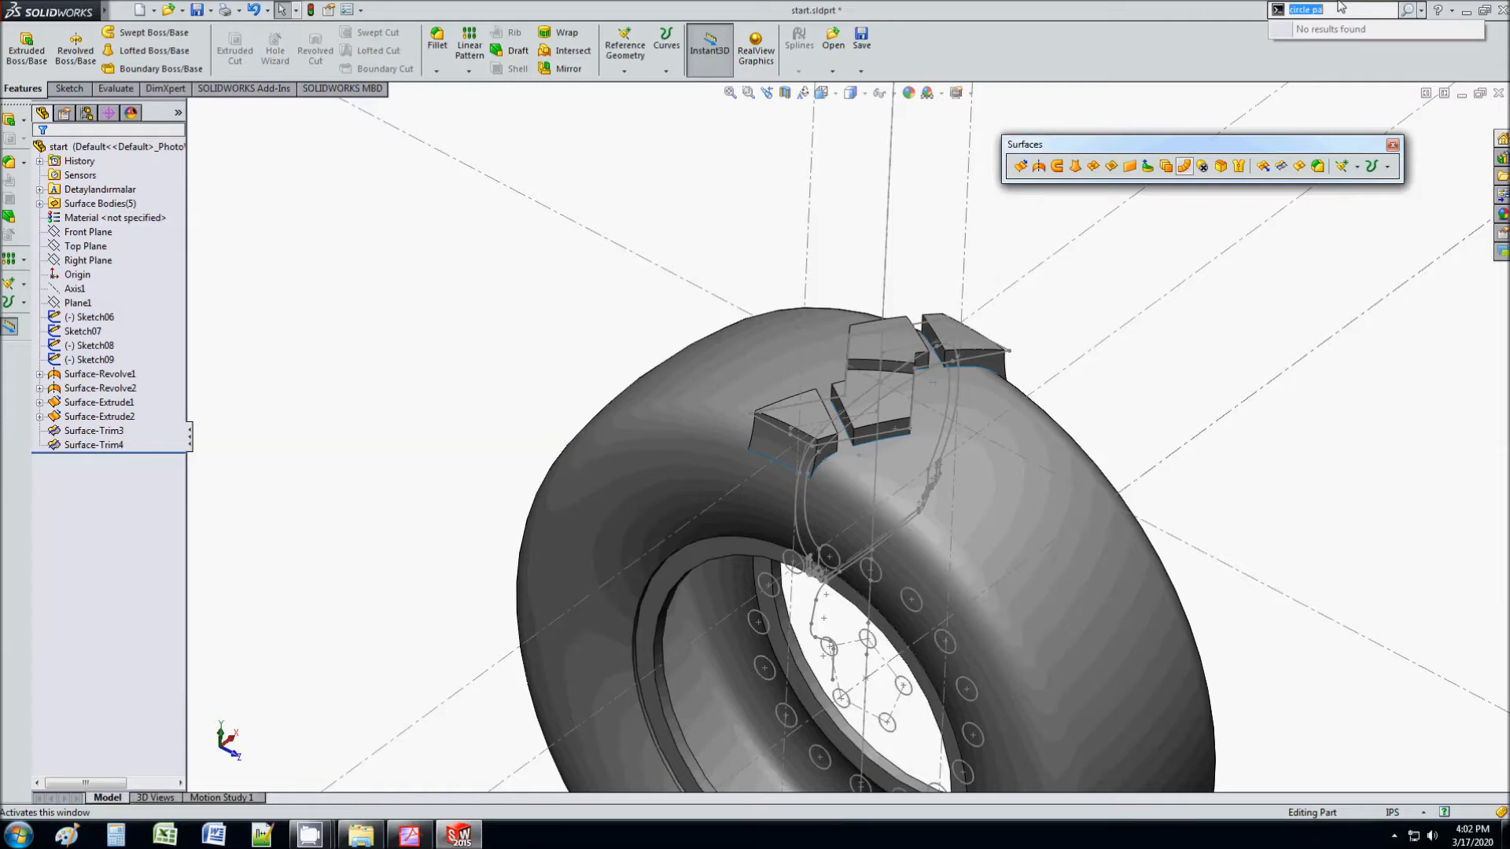
type("circul")
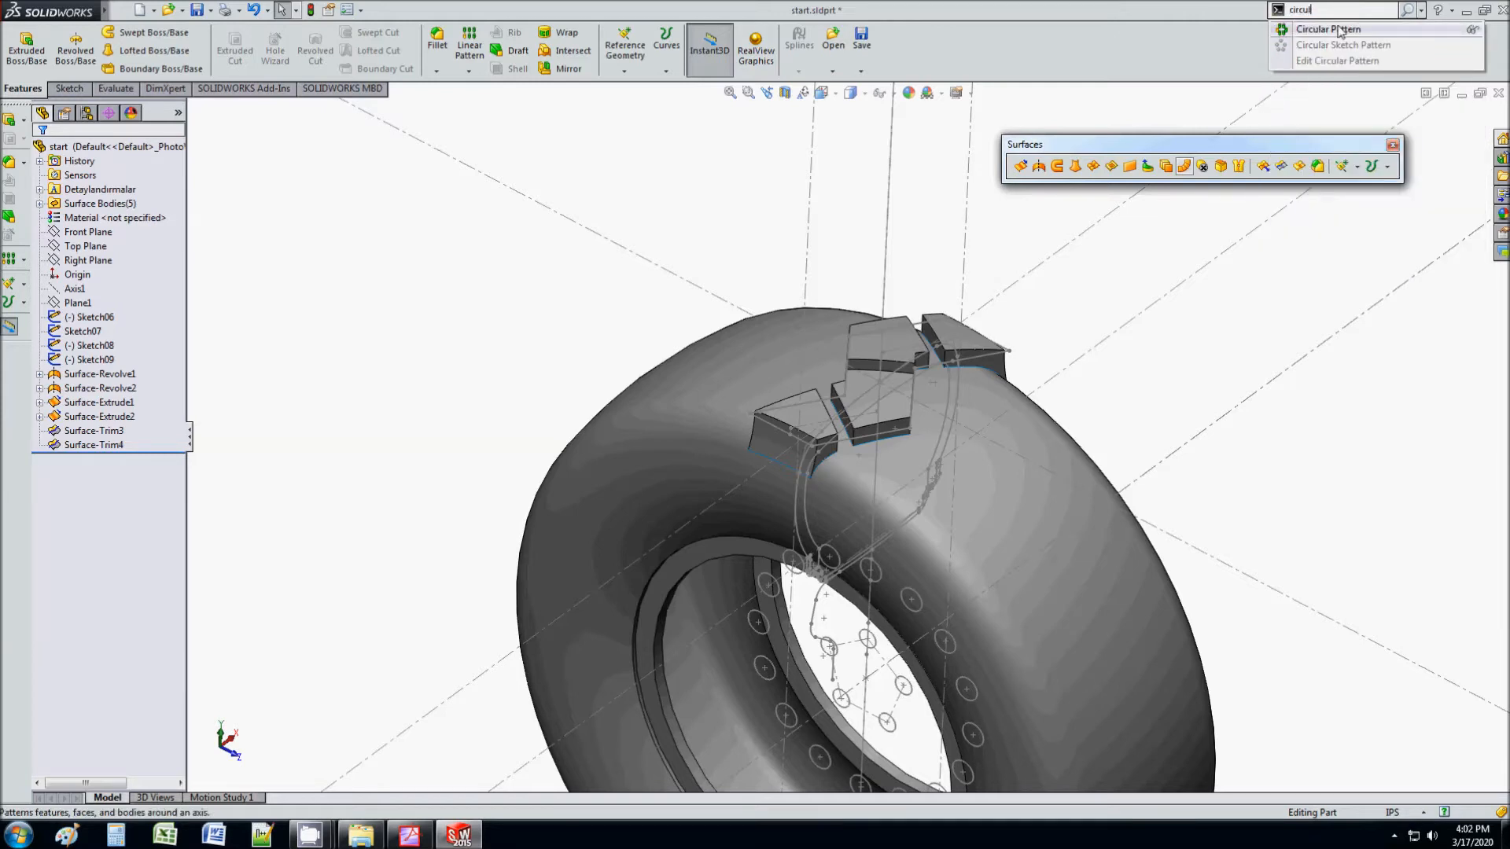
left_click(1341, 29)
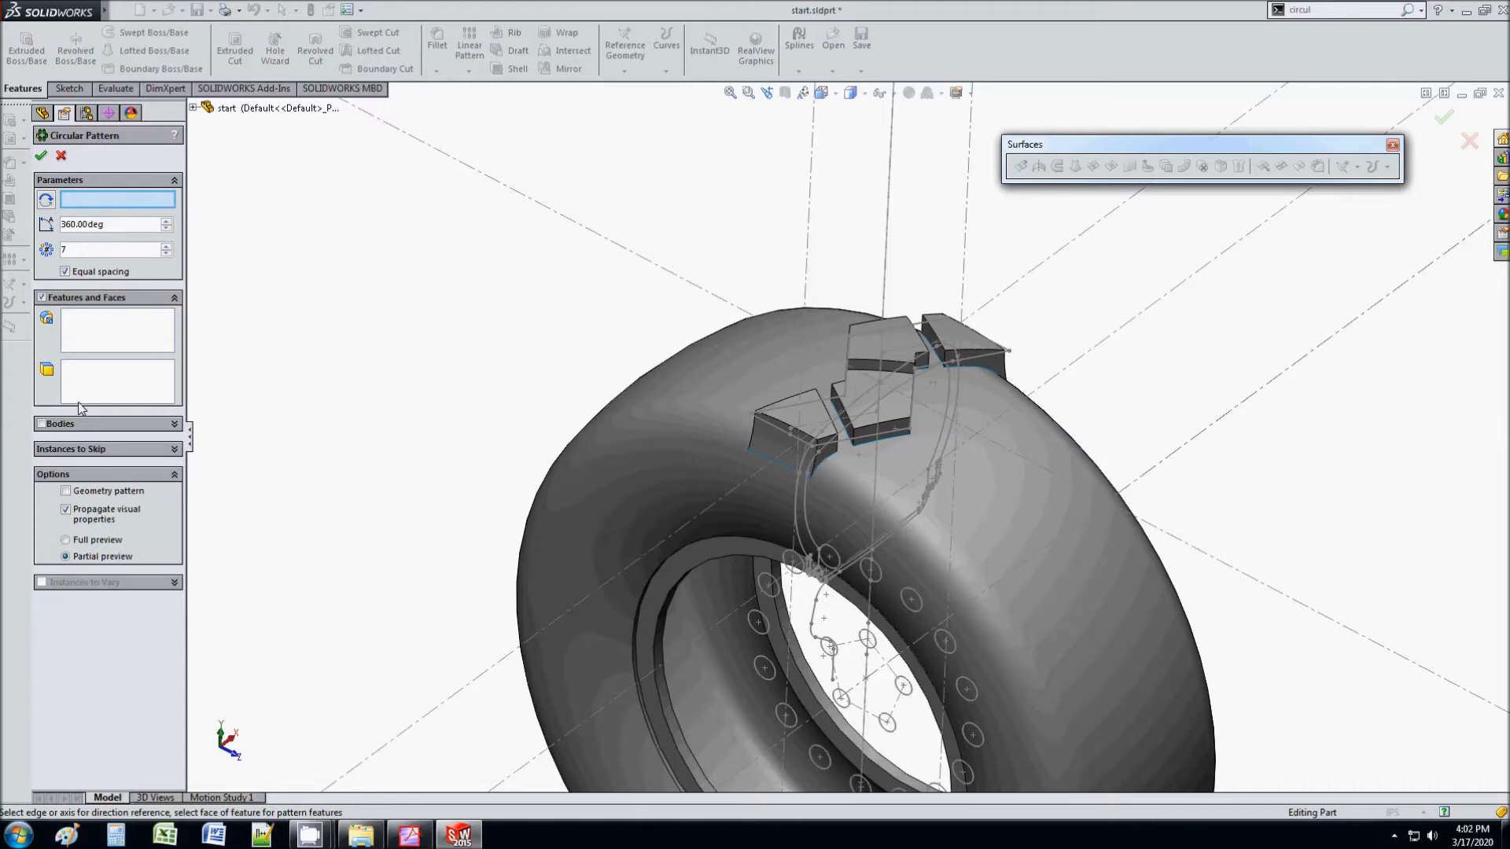
left_click(67, 425)
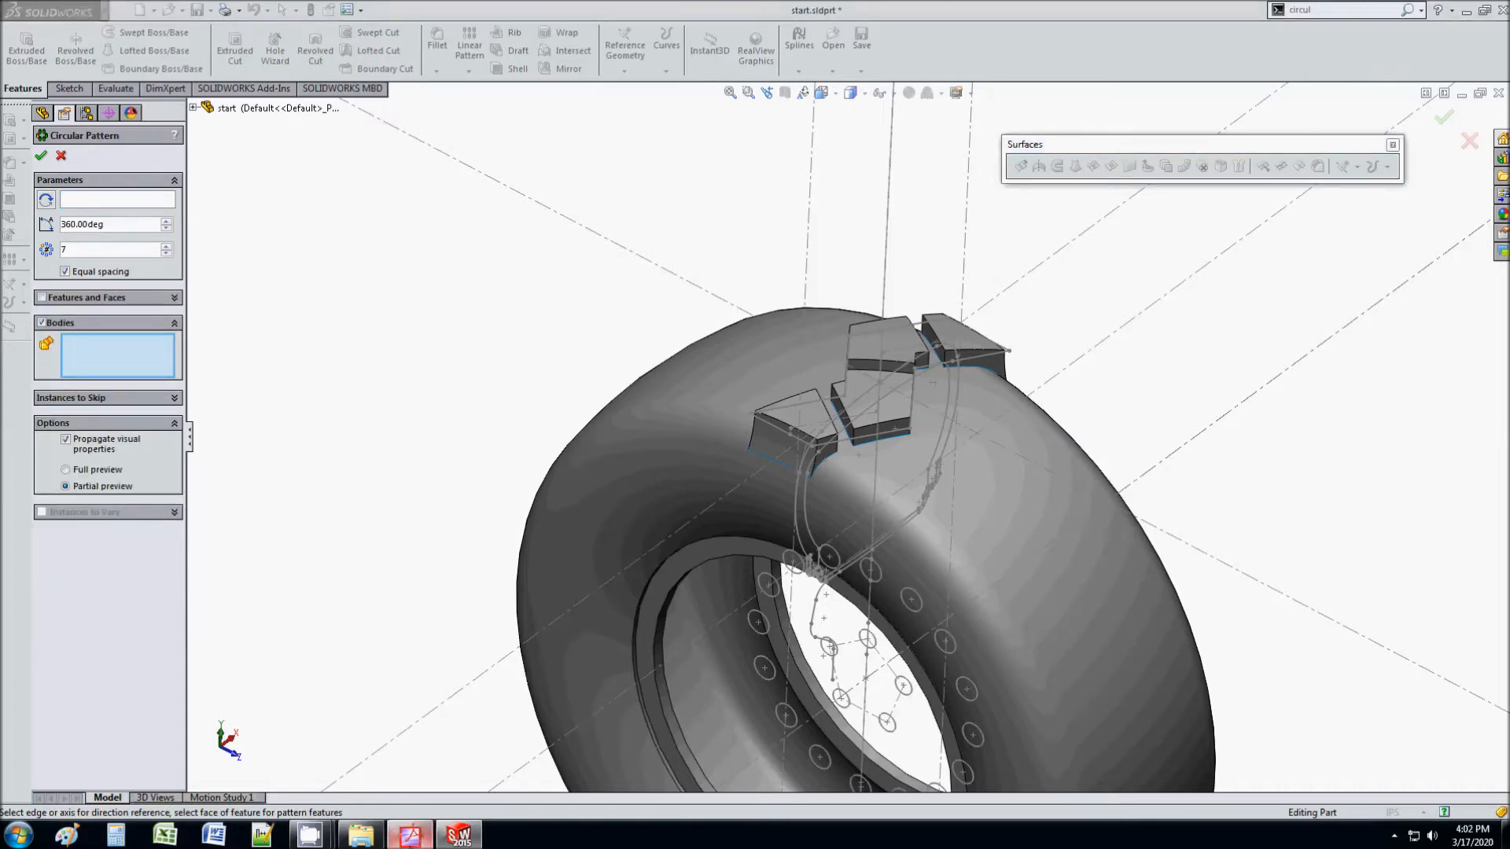
left_click(409, 835)
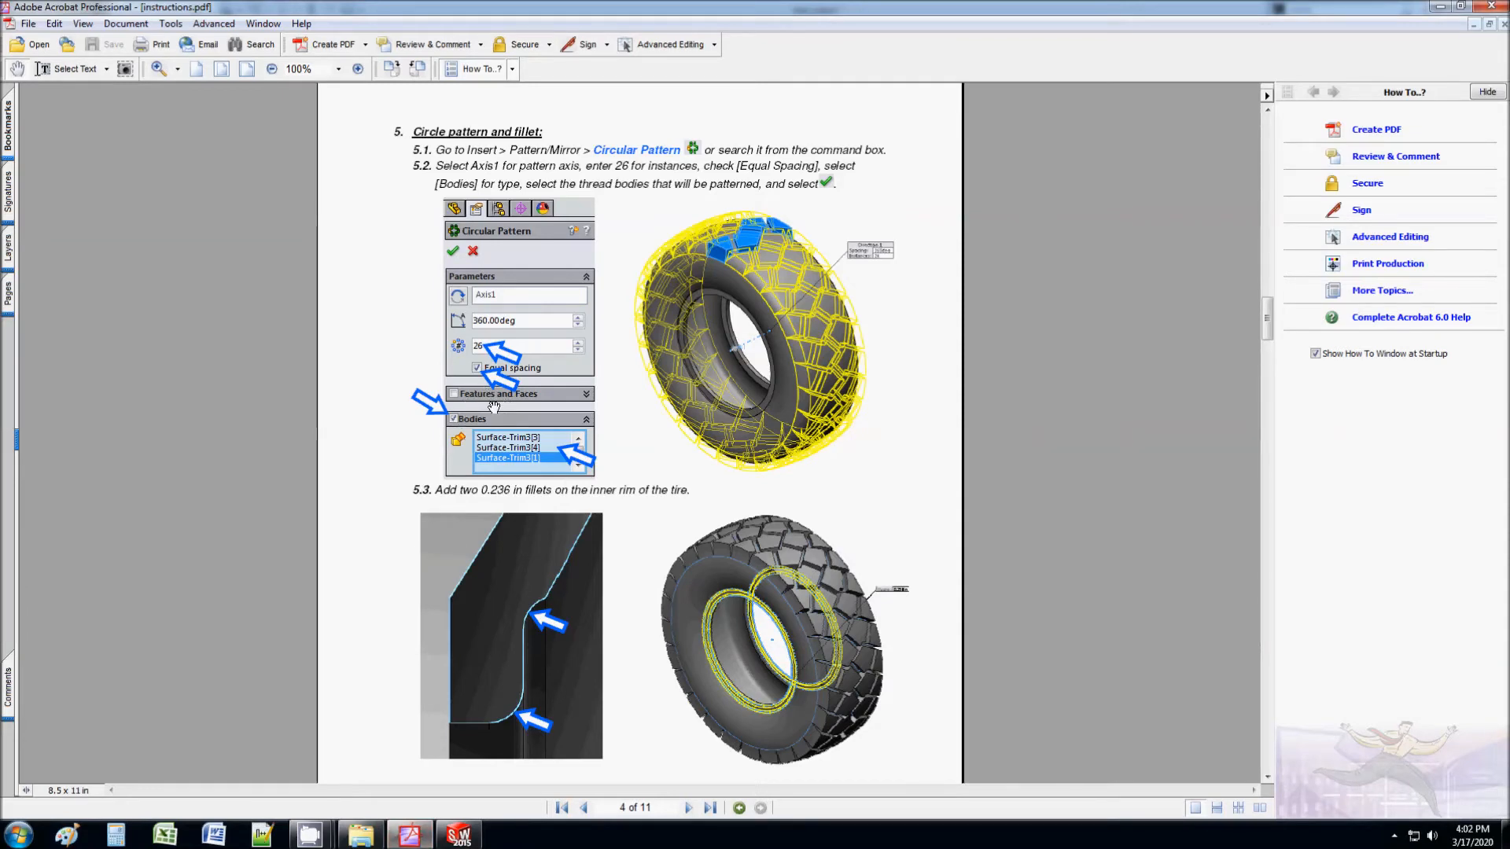
left_click(1441, 6)
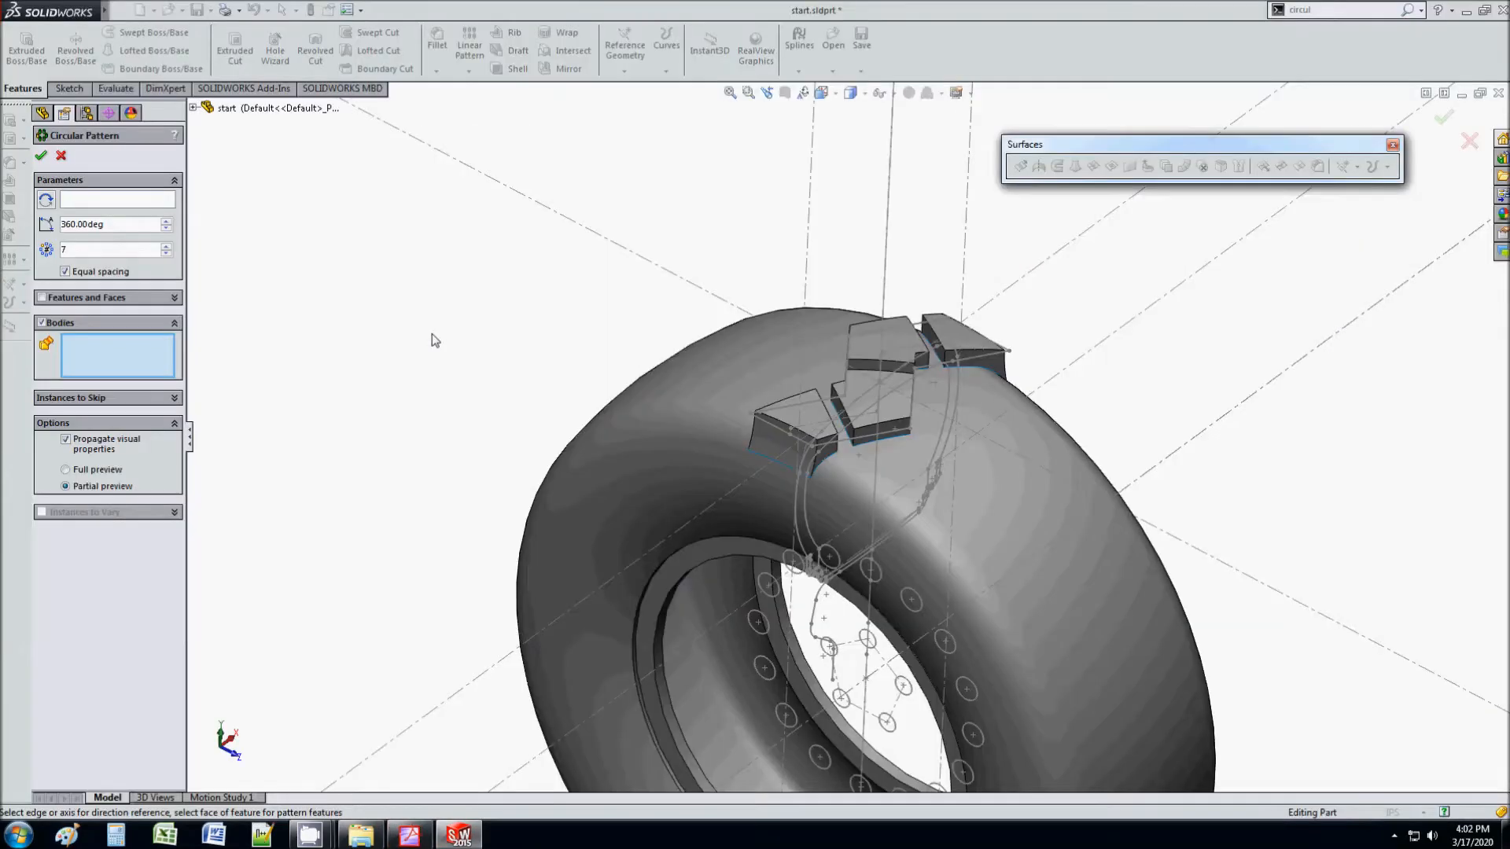
Step: Select the four Surface-Trim4 tread block bodies and set 28 equally spaced instances over 360 degrees around Axis1
left_click(802, 429)
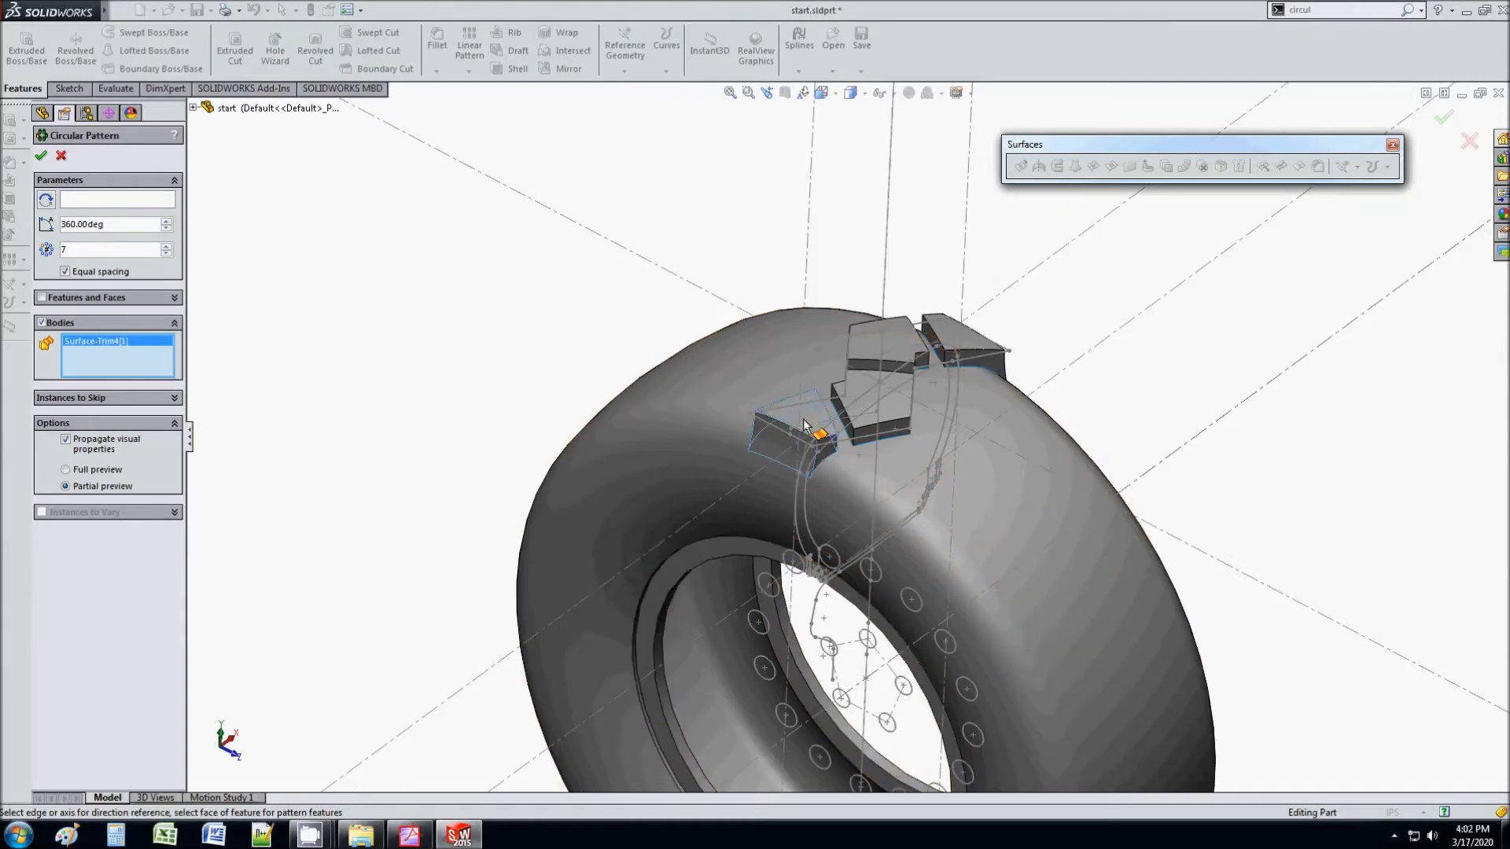
left_click(877, 409)
left_click(906, 343)
left_click(961, 346)
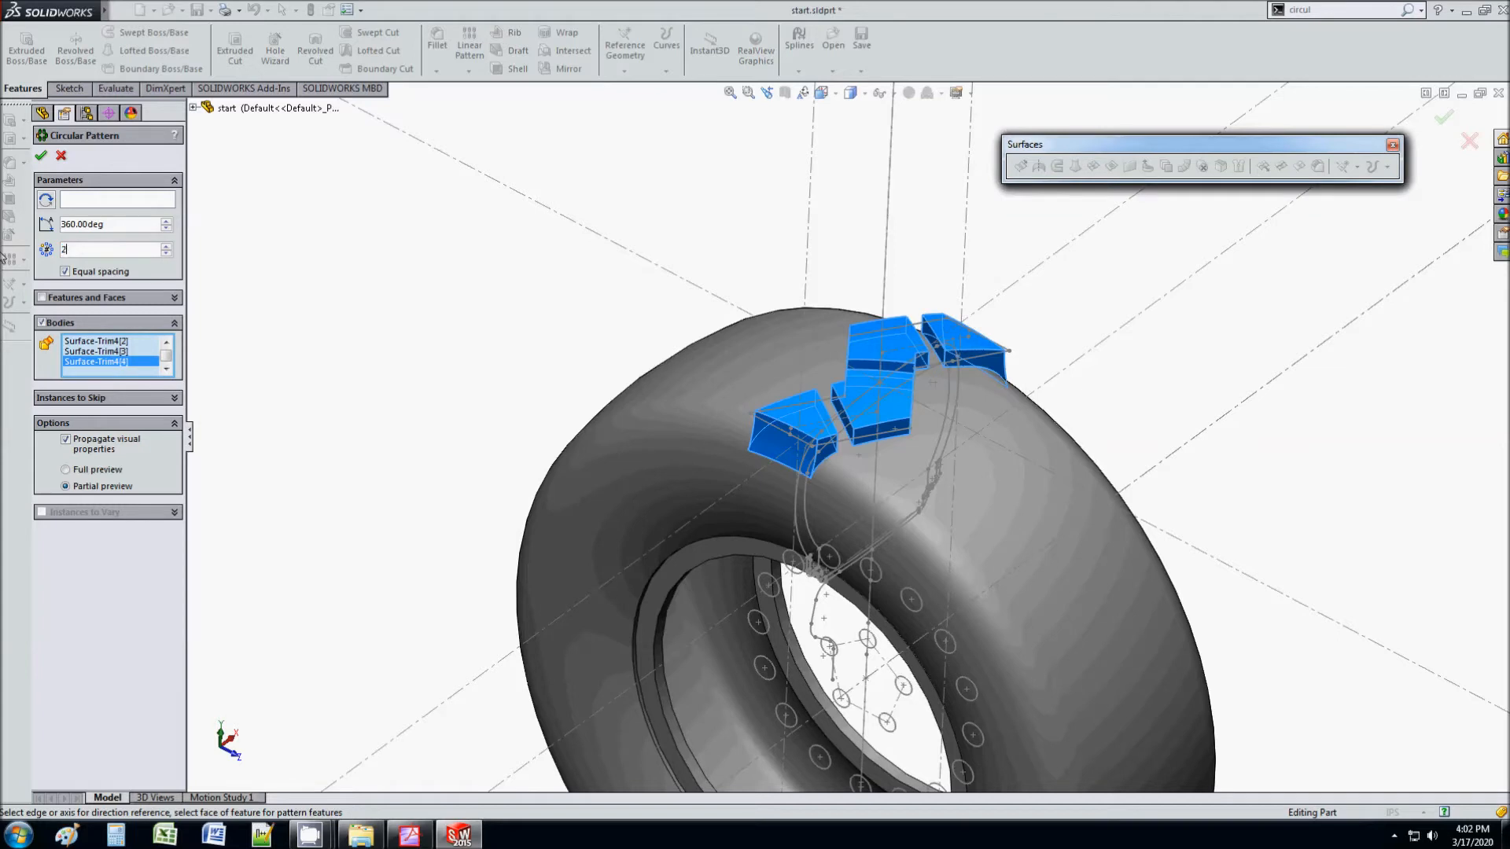
type("8")
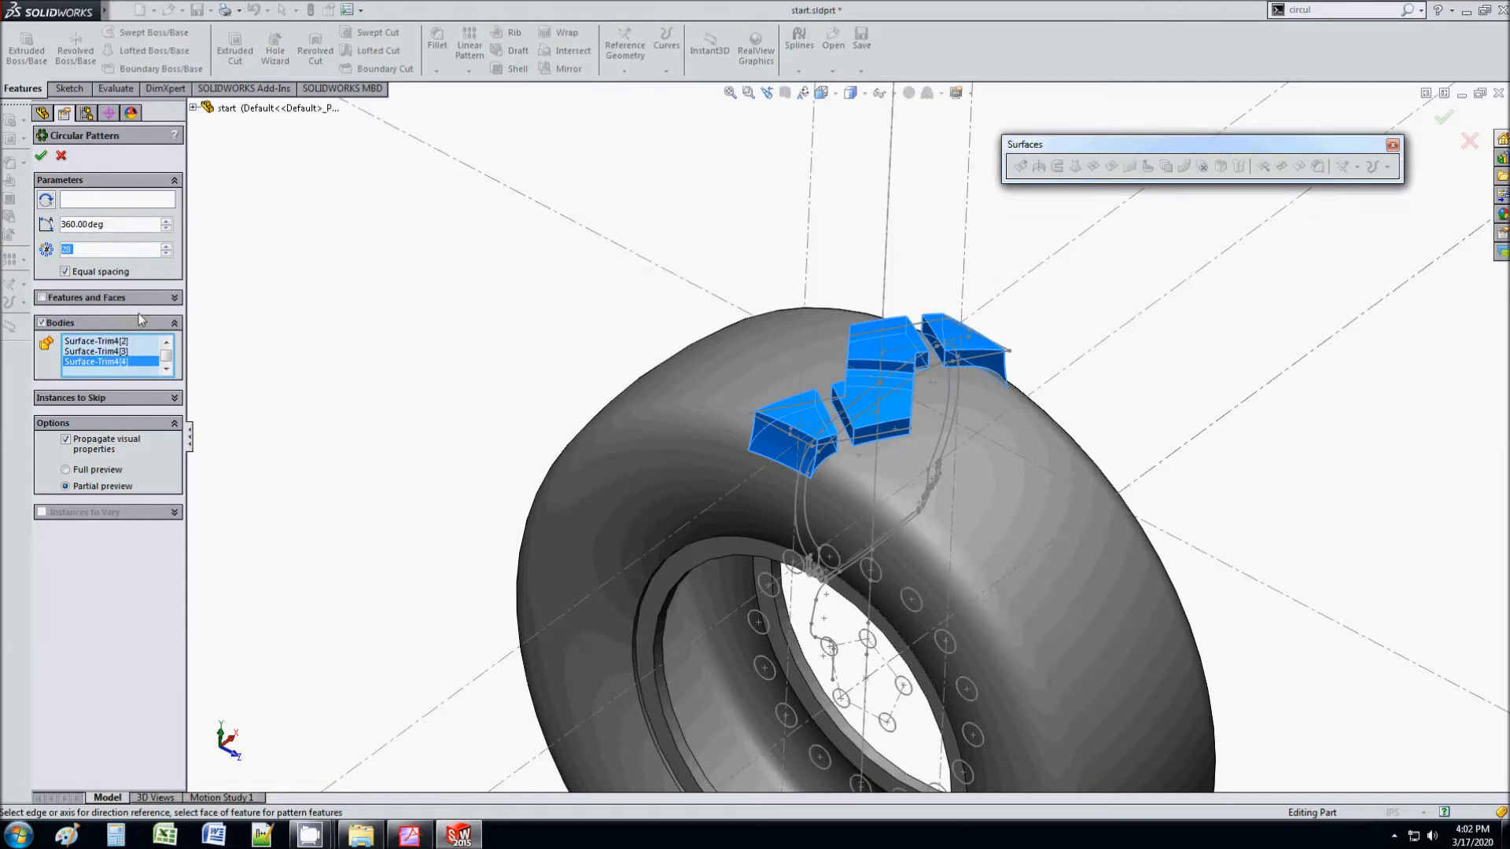
left_click(74, 200)
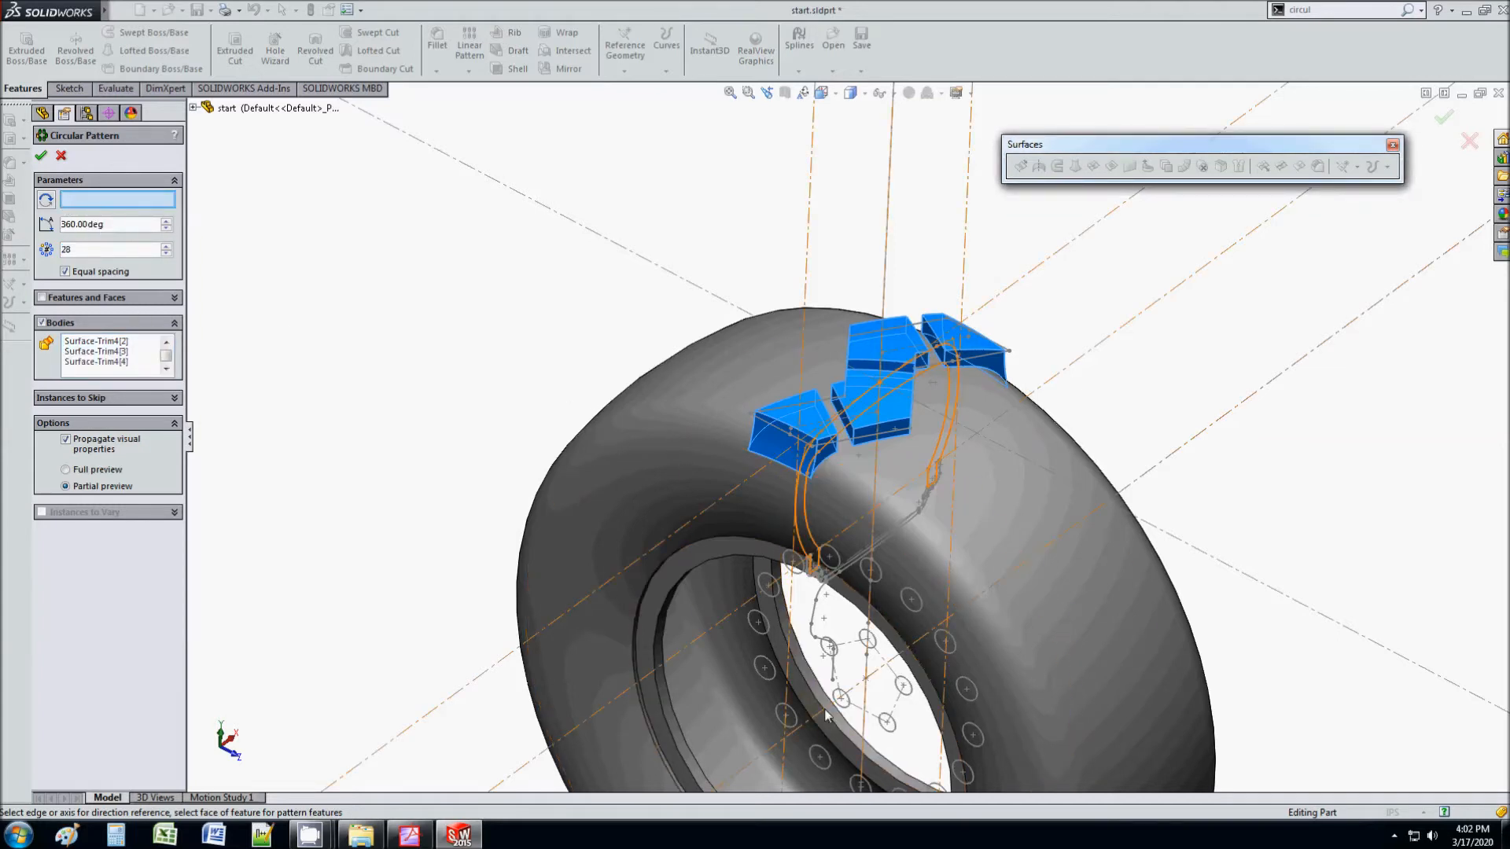
left_click(194, 109)
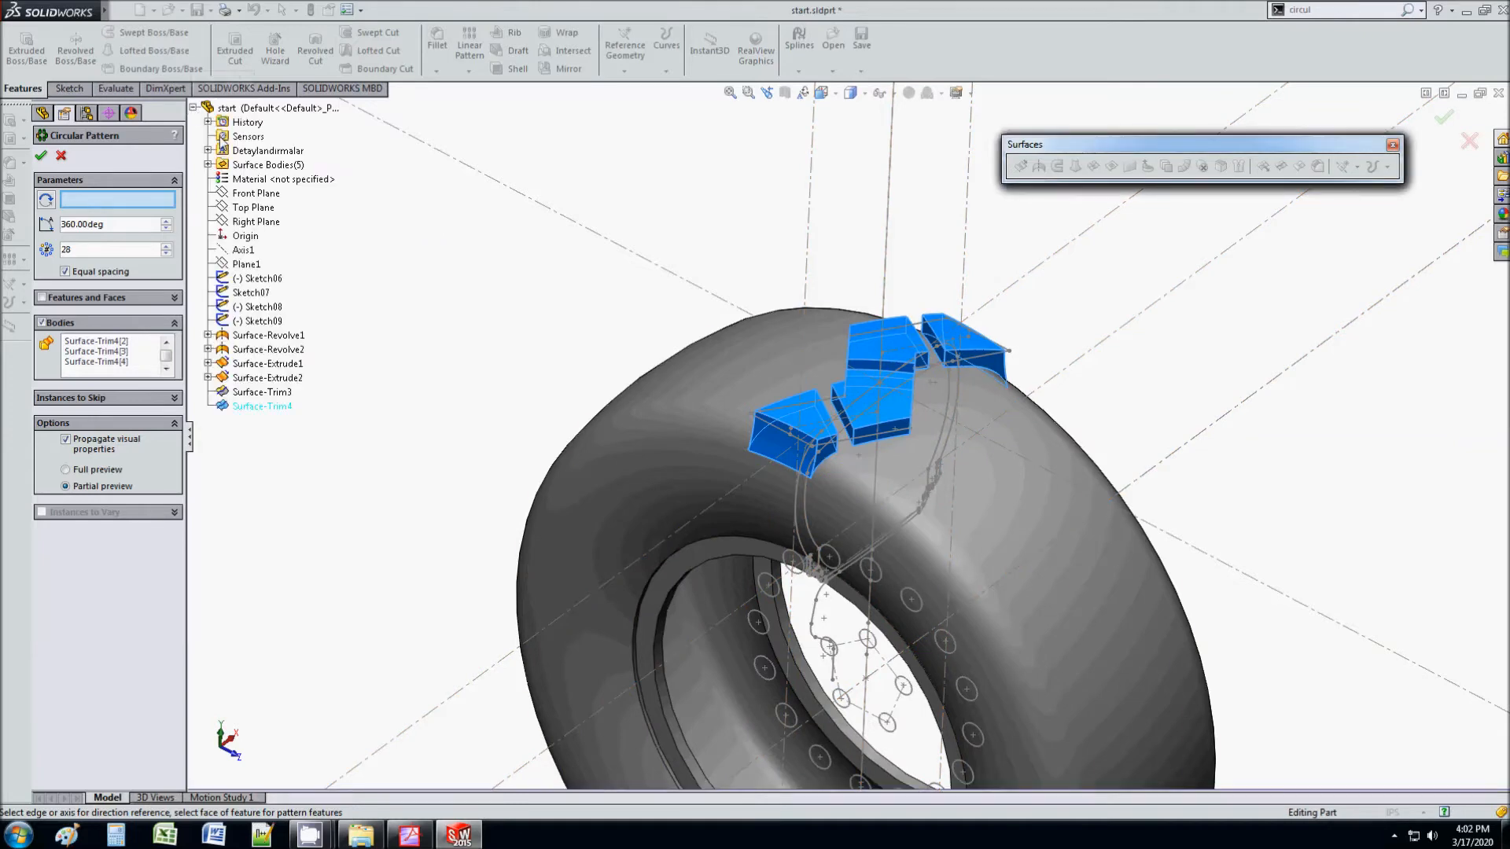
left_click(244, 252)
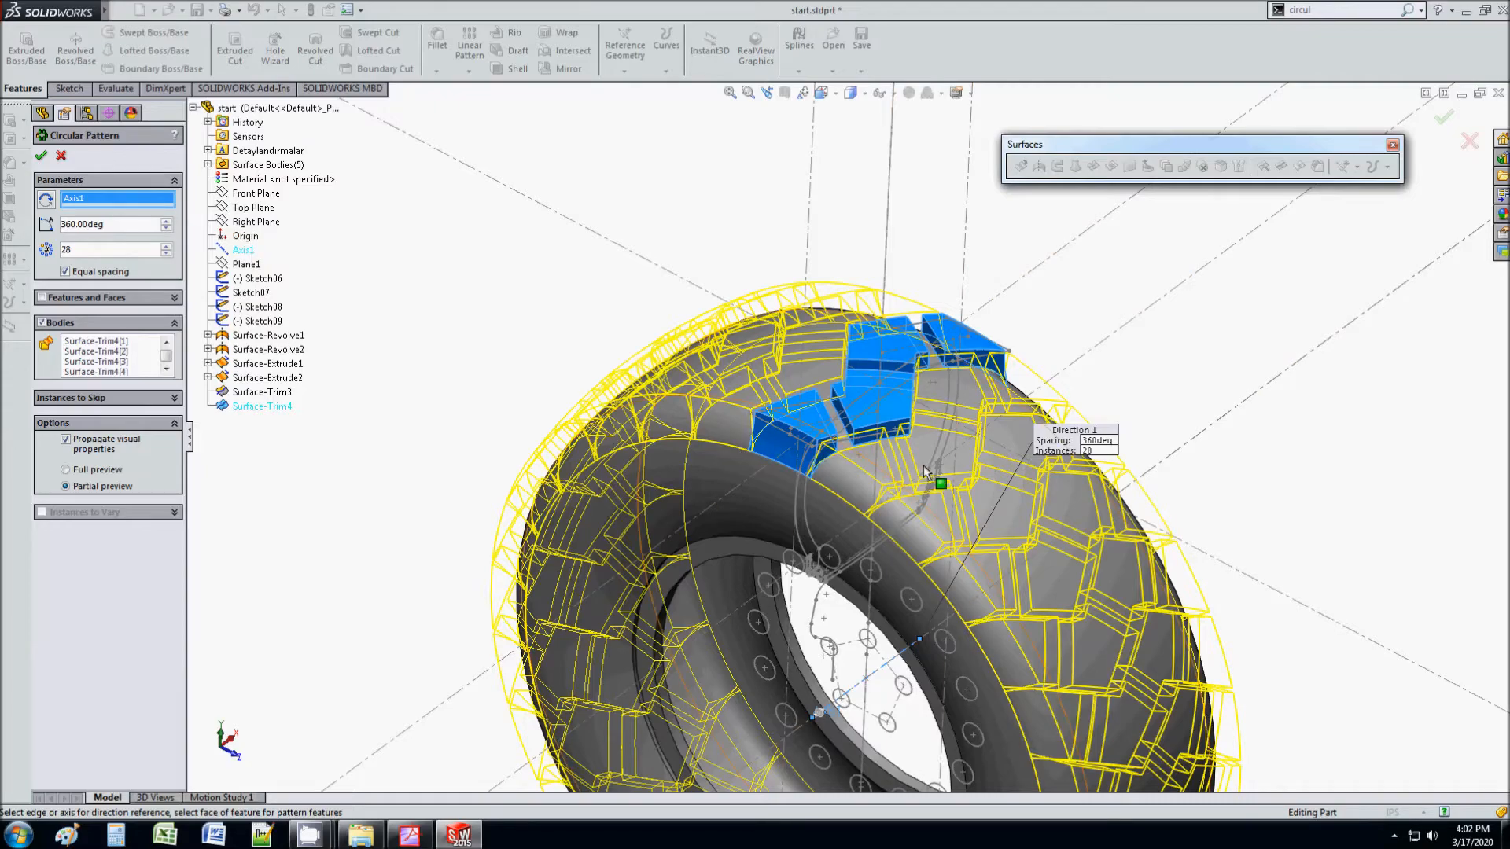
Step: Recheck instruction 5.2 in the Acrobat PDF, correct the instance count to 26 in SolidWorks, and accept the circular pattern
scroll(890, 456, "down", 5)
mouse_move(890, 460)
middle_mouse_down()
mouse_move(942, 592)
mouse_move(870, 554)
mouse_move(870, 471)
middle_mouse_up()
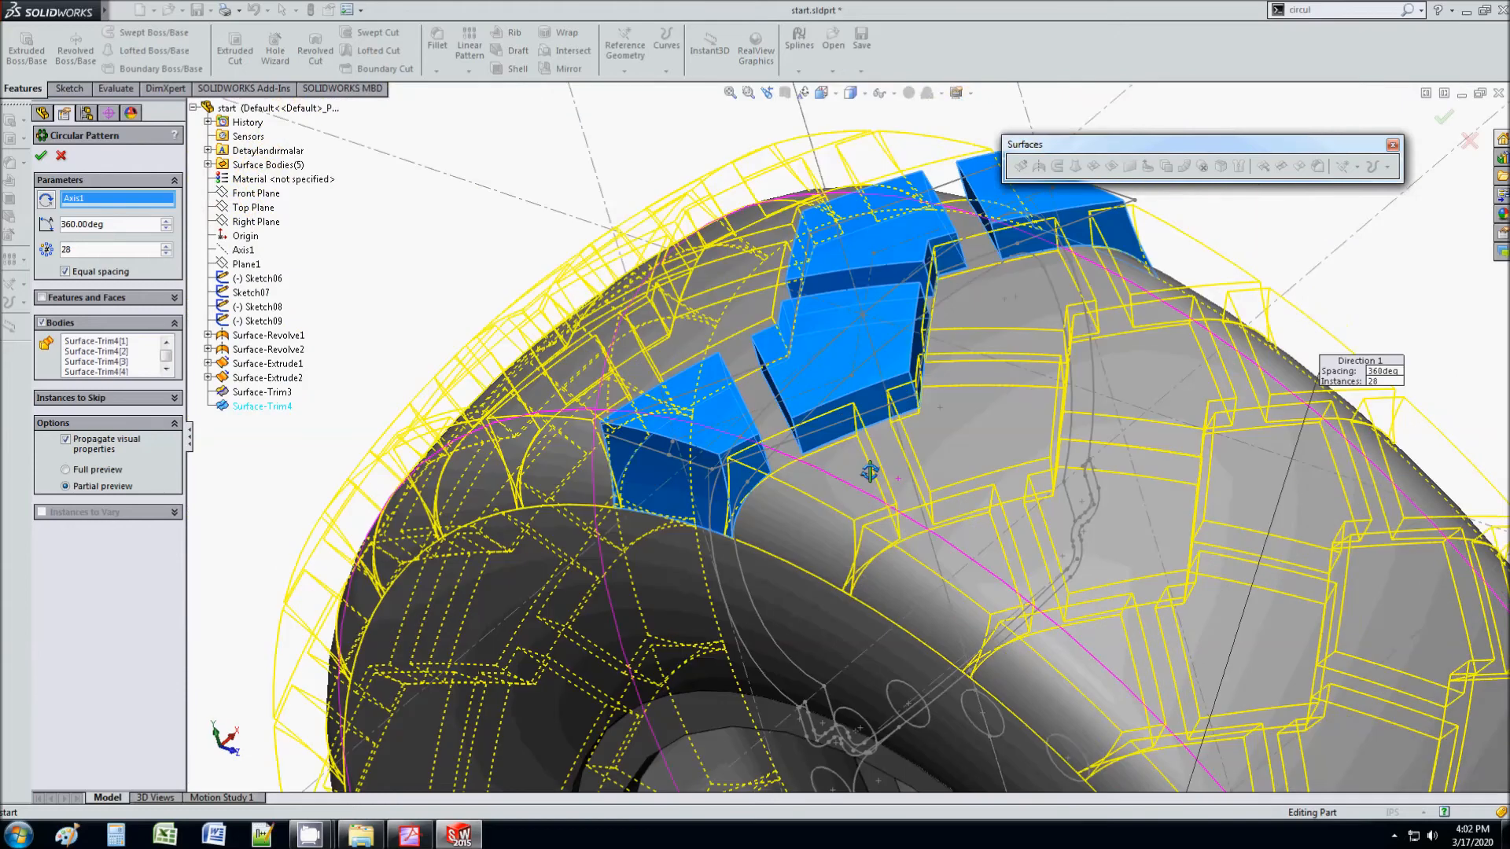
left_click(412, 844)
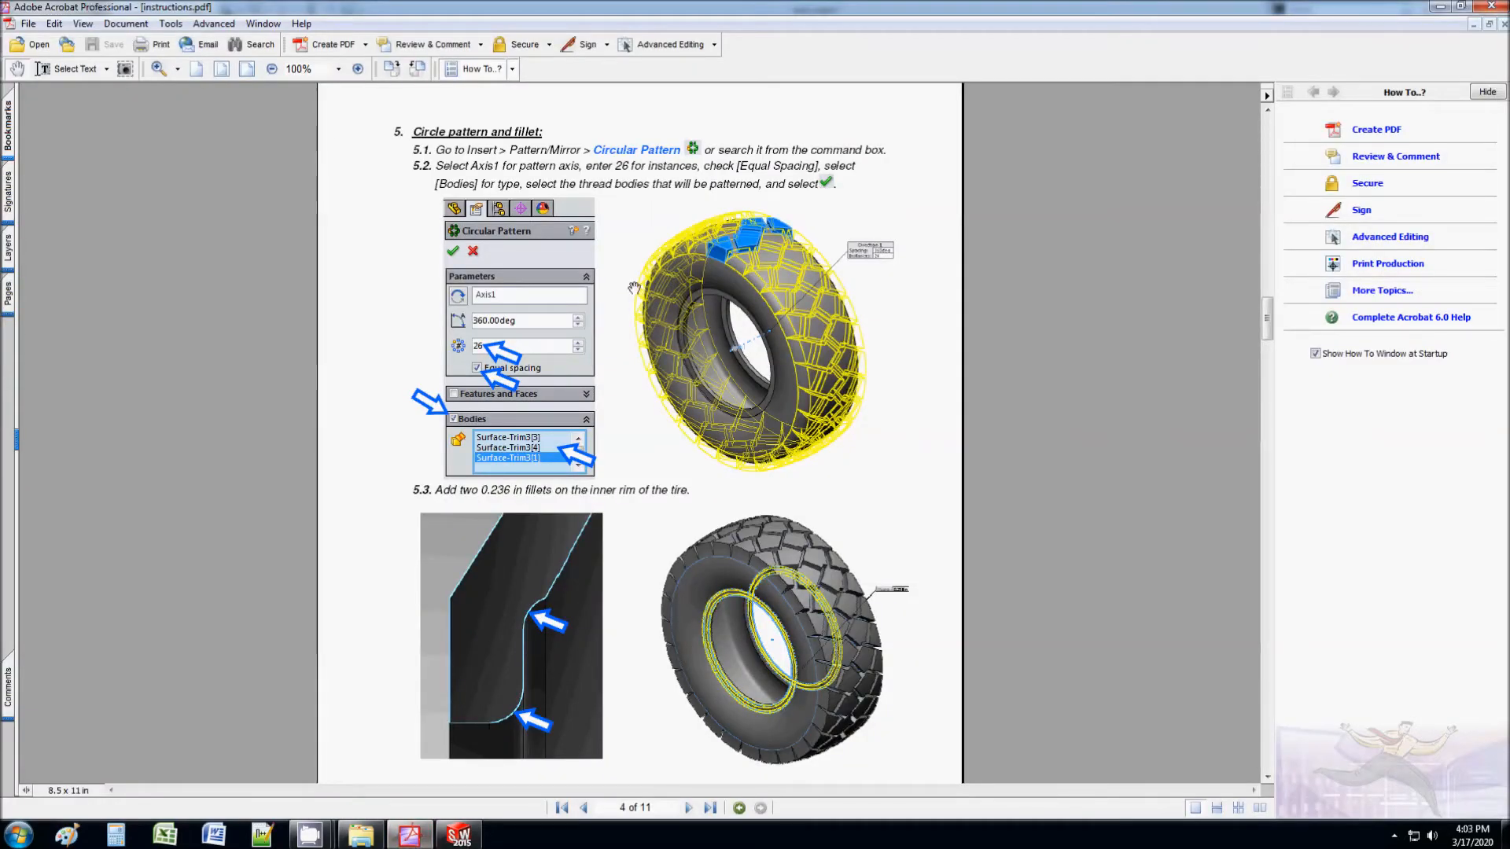
left_click(1440, 6)
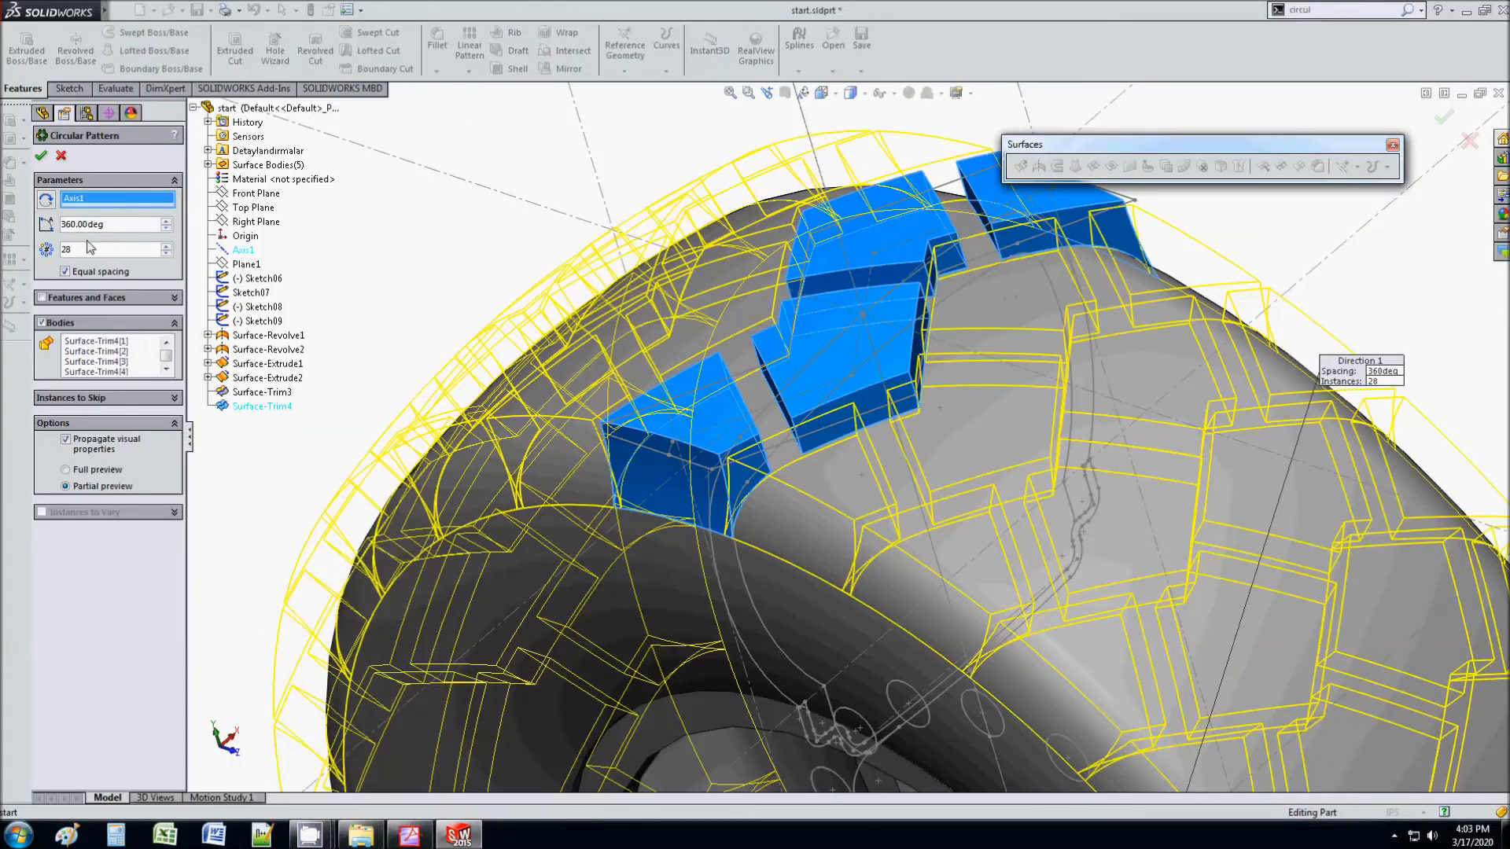
type("26")
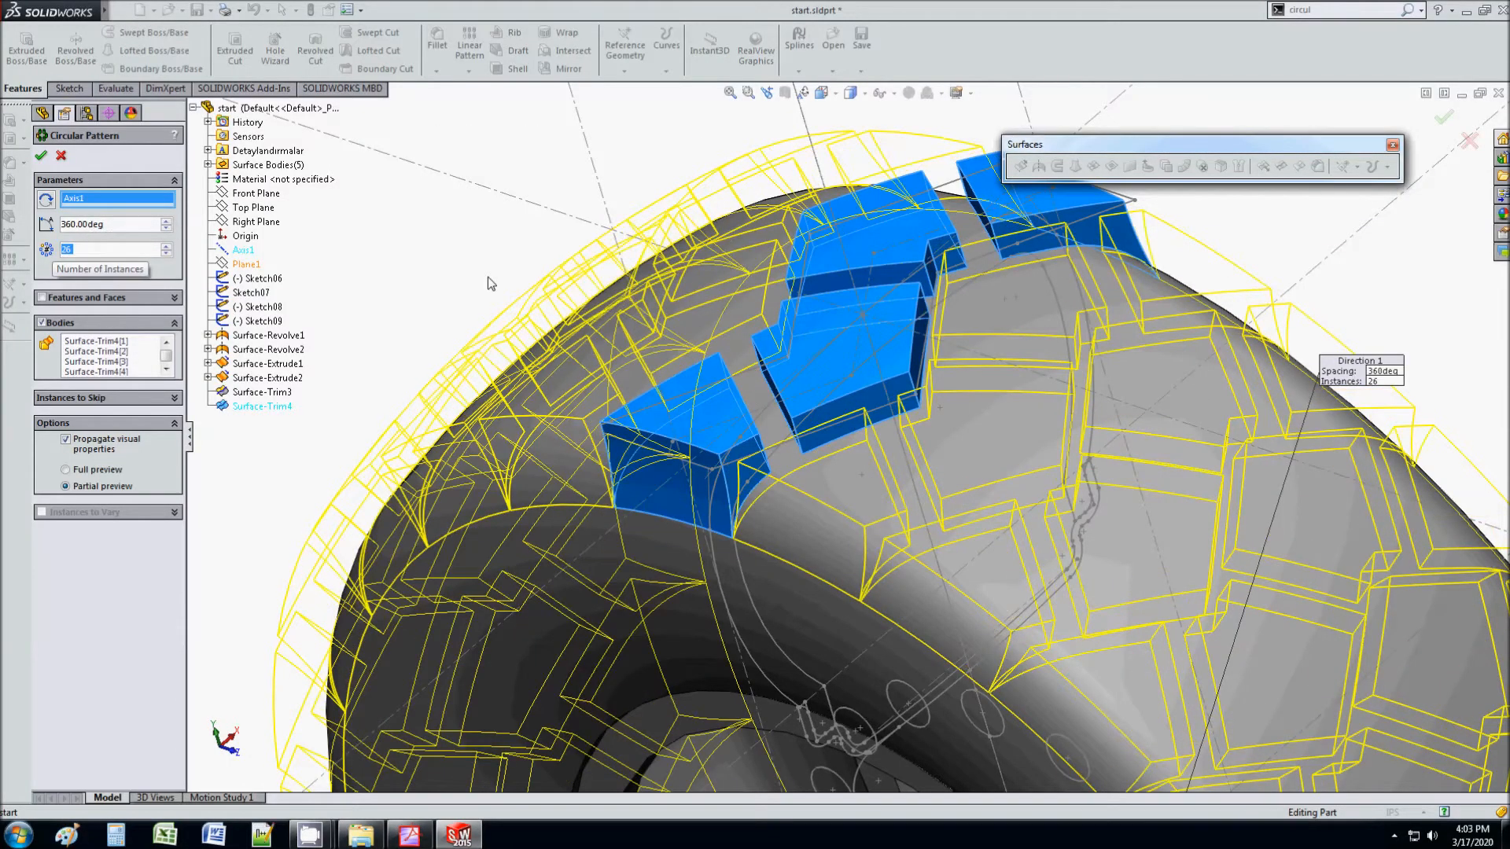
left_click(41, 156)
scroll(863, 456, "up", 4)
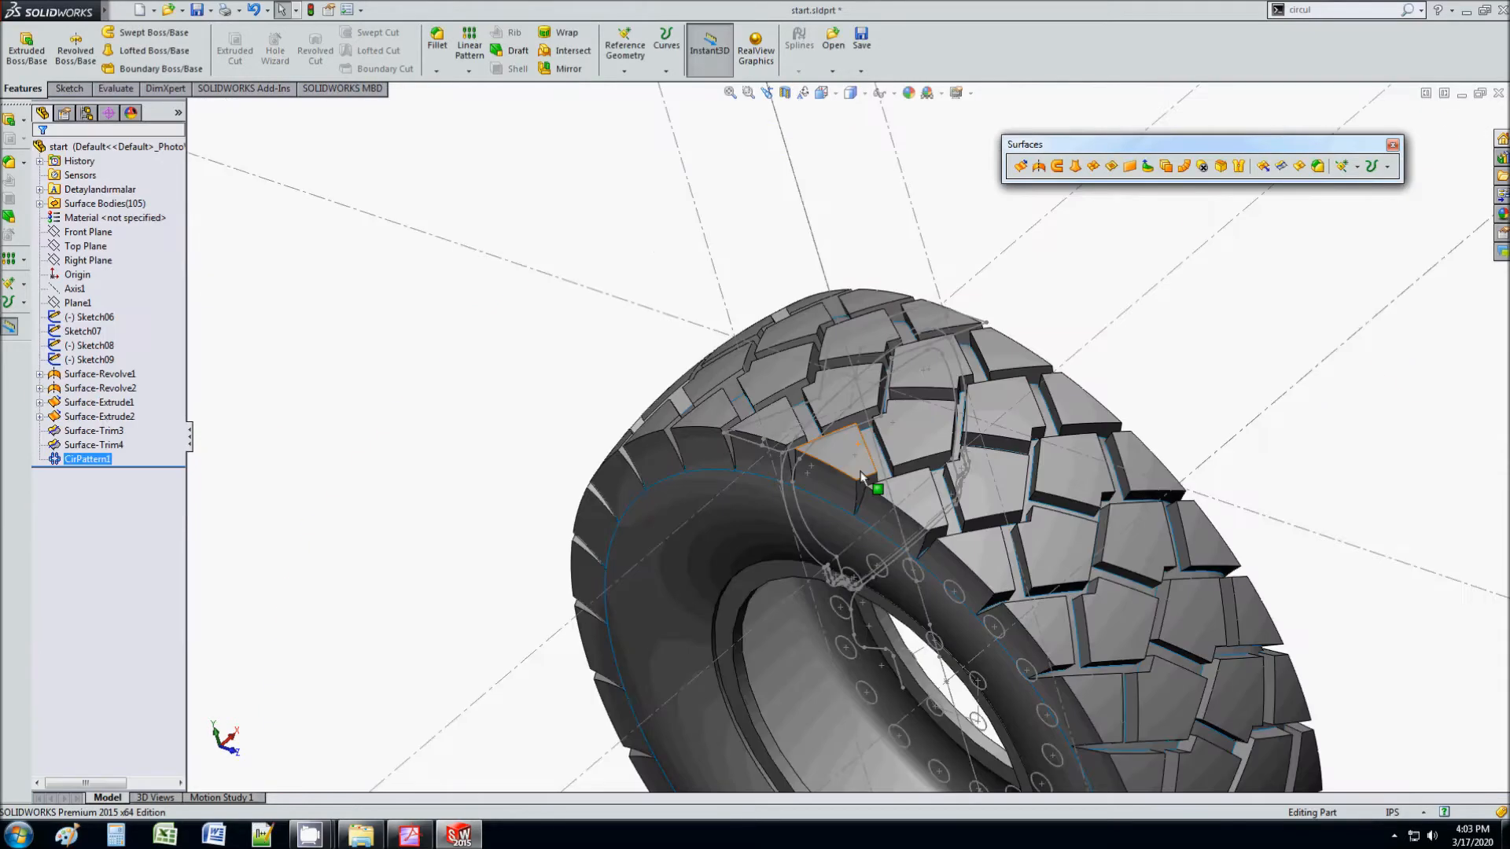
middle_click_drag(863, 476, 958, 594)
scroll(958, 593, "up", 5)
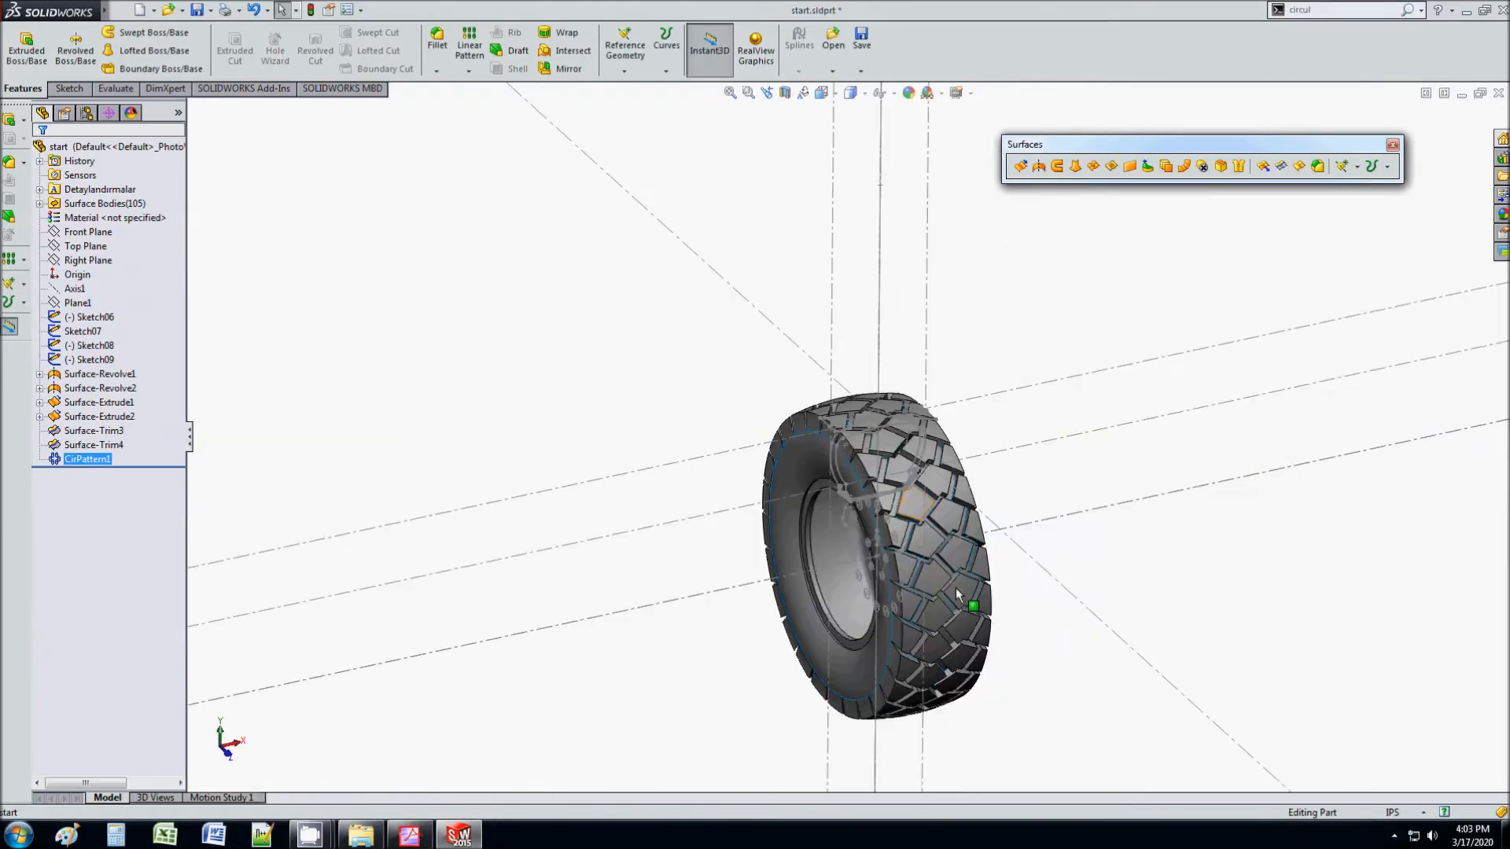
scroll(944, 621, "down", 3)
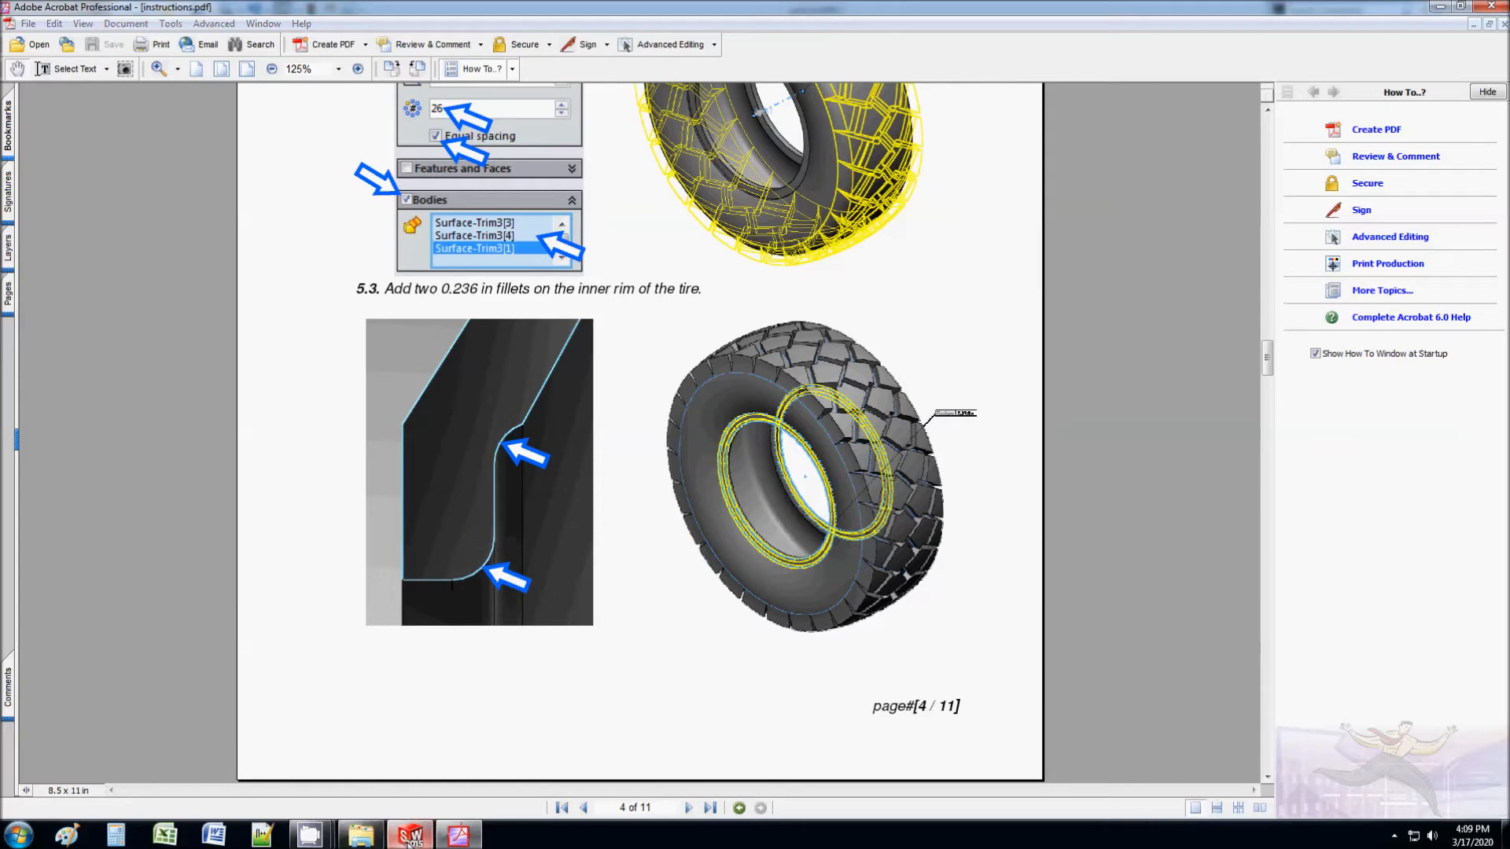
Step: Return to SolidWorks and set up a 0.236 in fillet on the two inner rim edges on one side of the tire
left_click(410, 835)
scroll(885, 432, "down", 3)
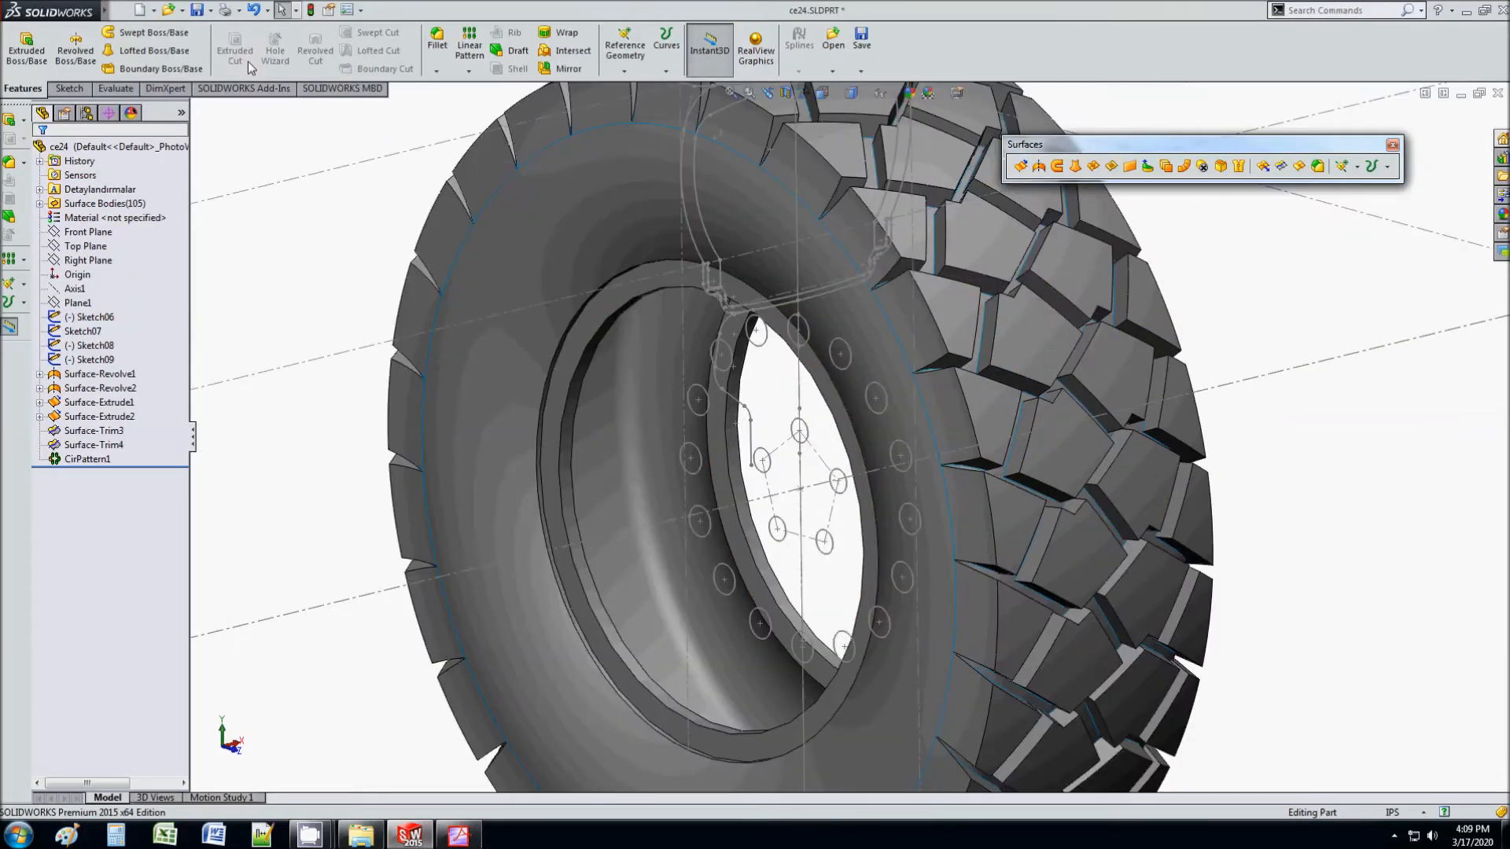
left_click(437, 41)
left_click(568, 341)
left_click(576, 343)
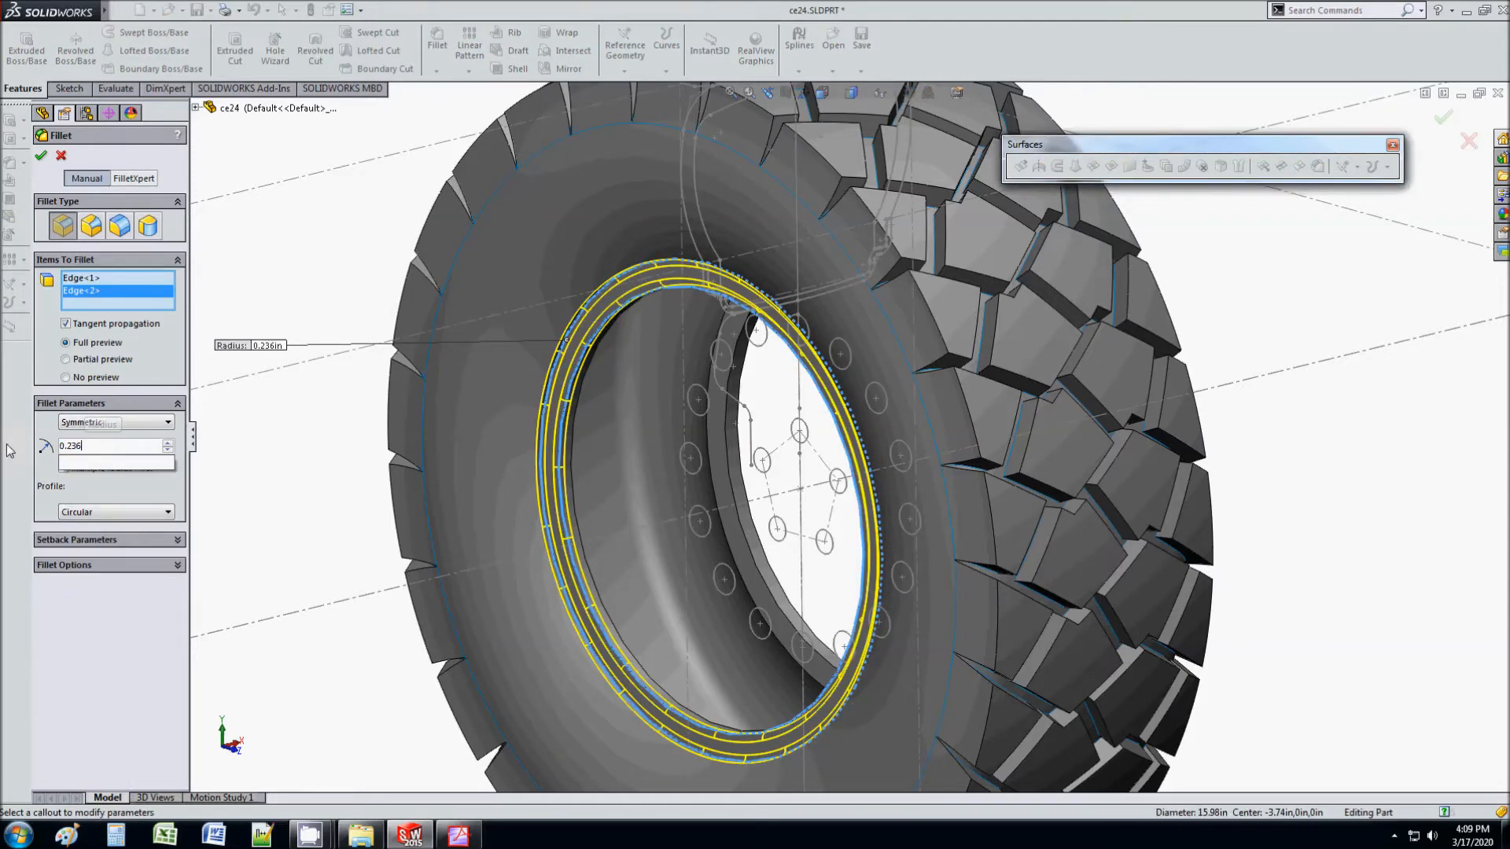
Step: Add the two matching inner rim edges on the opposite side of the tire to the fillet and accept it
scroll(839, 423, "up", 5)
middle_click_drag(809, 399, 641, 393)
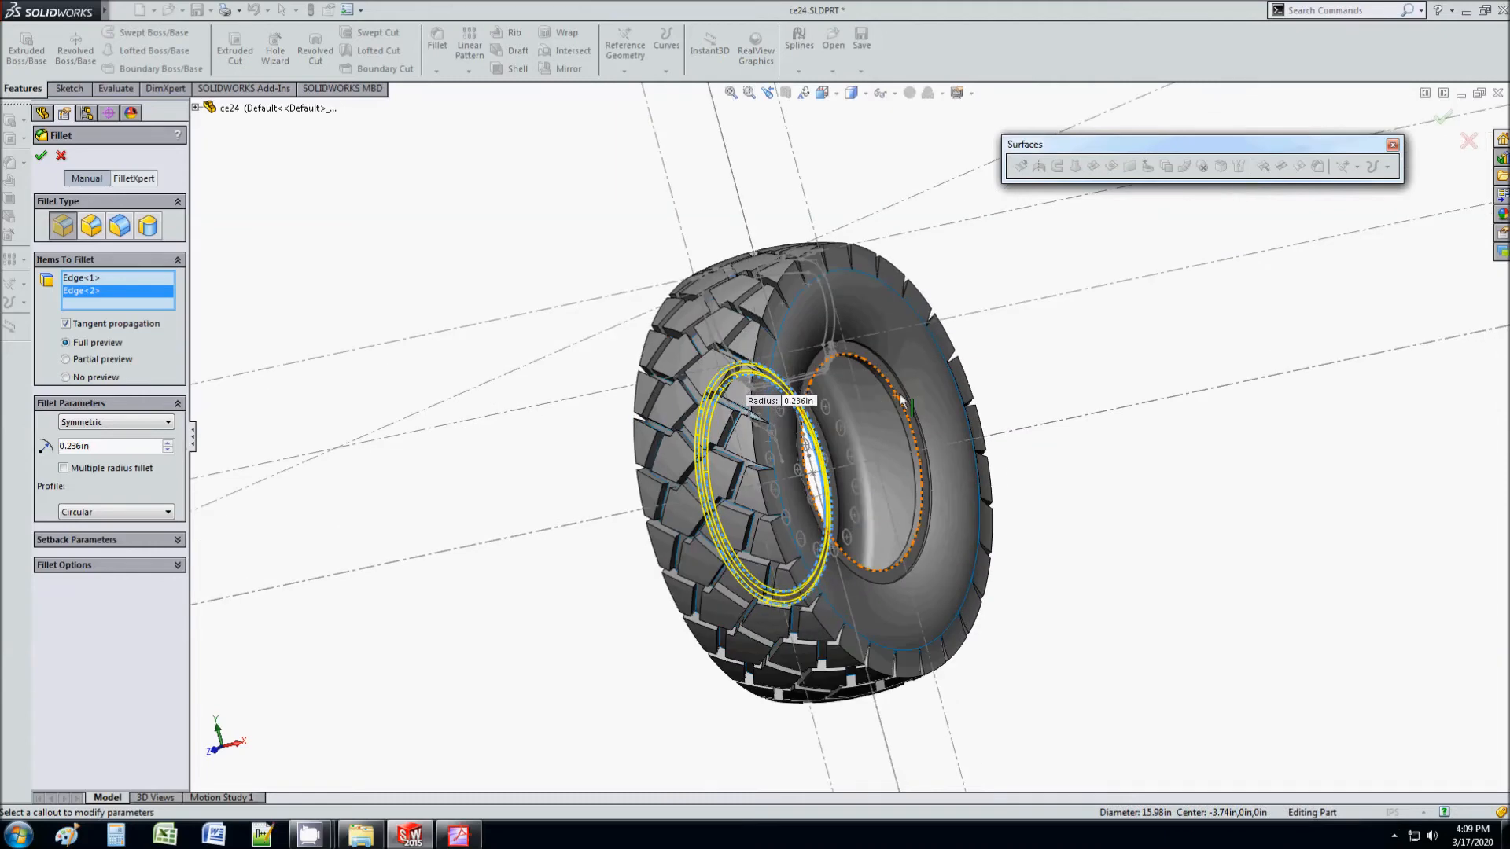
scroll(904, 405, "down", 4)
left_click(858, 376)
left_click(879, 319)
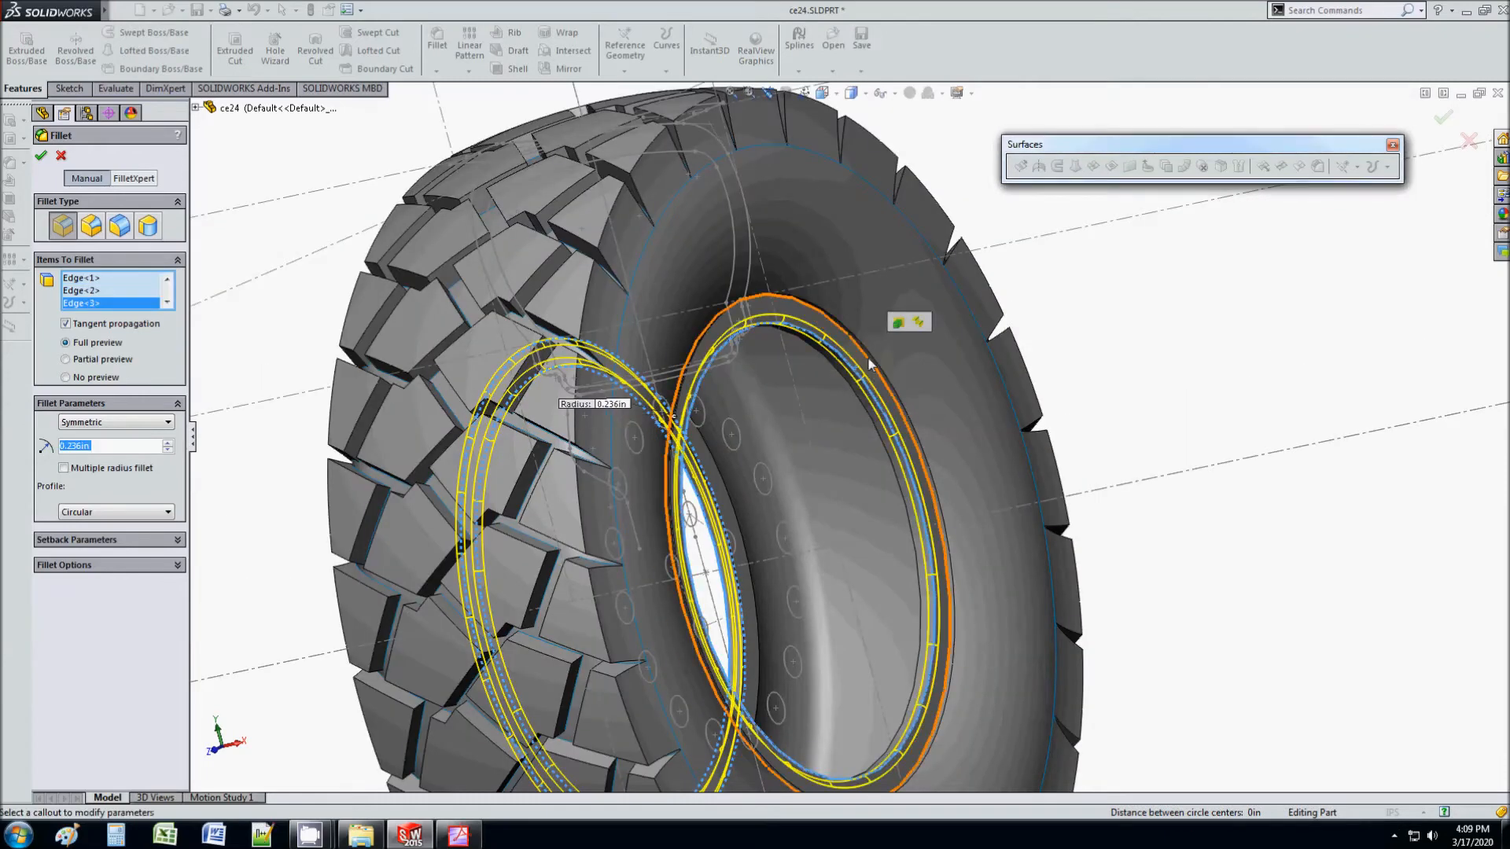
left_click(42, 157)
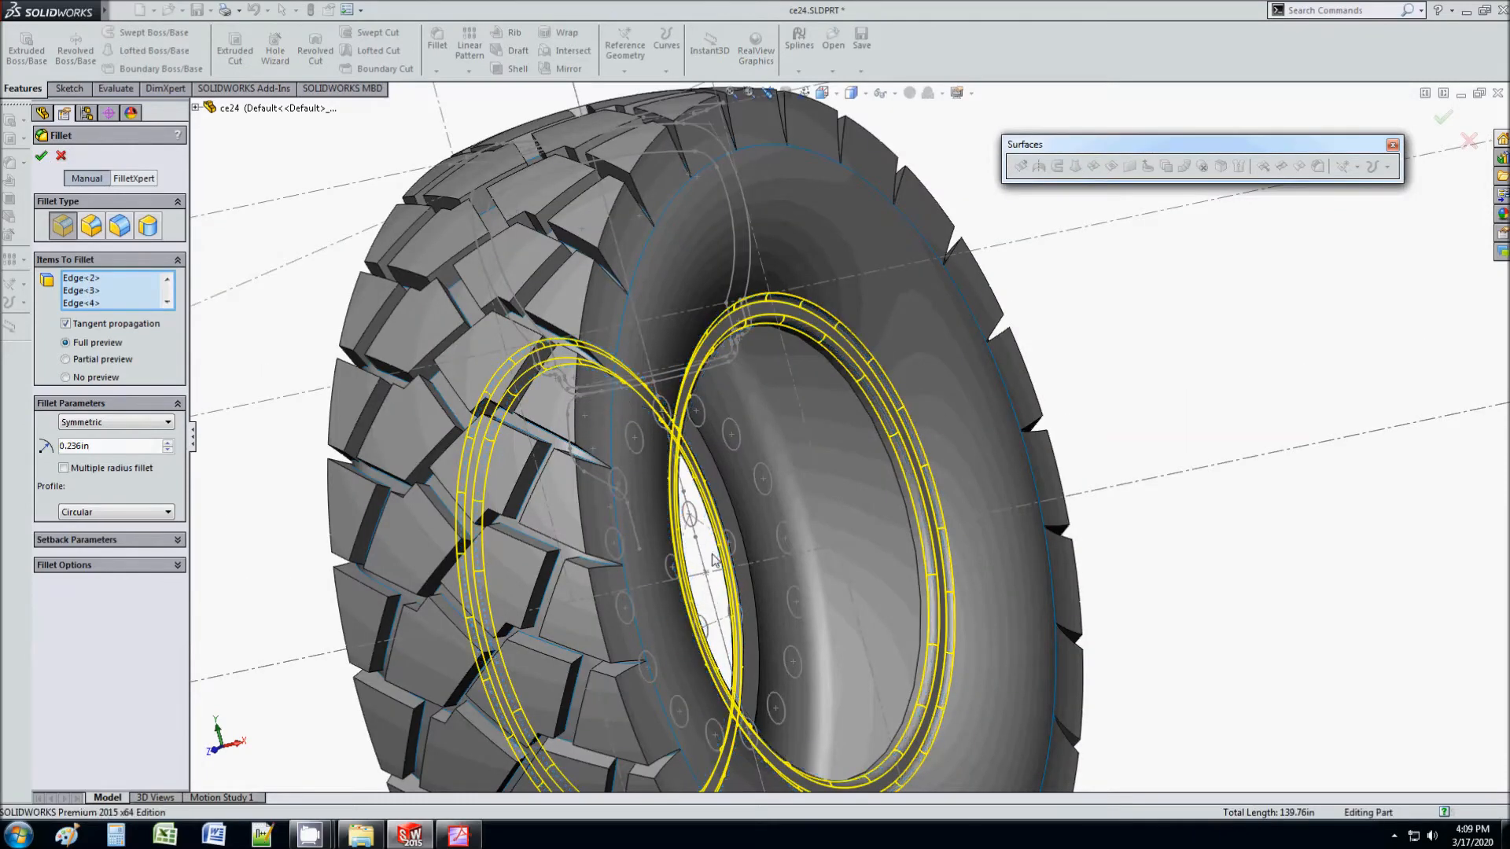
scroll(668, 472, "up", 4)
middle_click_drag(669, 483, 810, 490)
scroll(810, 490, "down", 5)
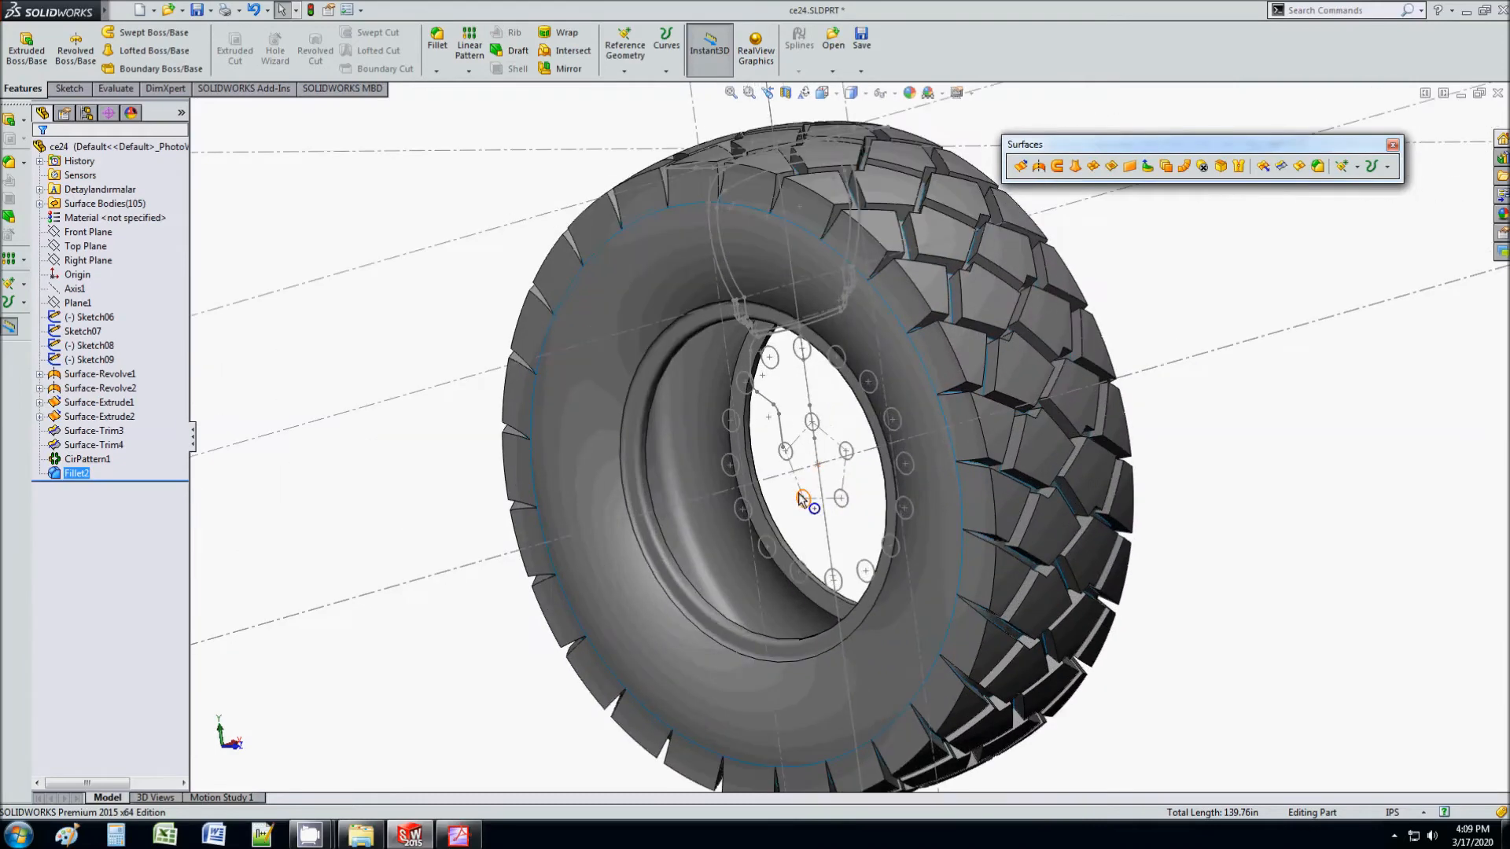
Step: Following instruction 6.1 in the Acrobat PDF, revolve Sketch06 in SolidWorks as a surface through 360 degrees about Line14 of Sketch01
left_click(458, 835)
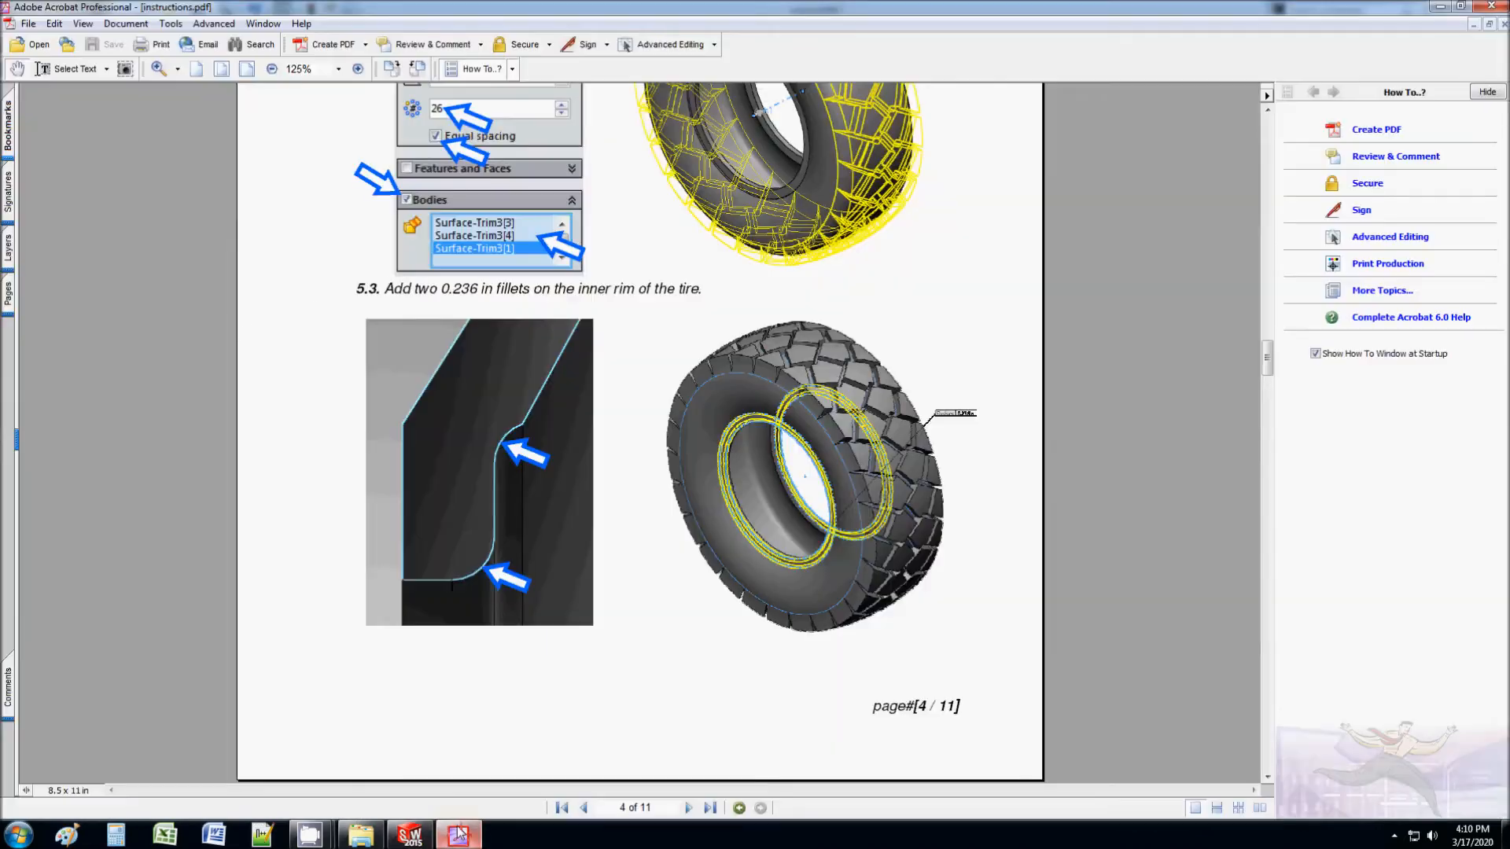
scroll(590, 615, "up", 5)
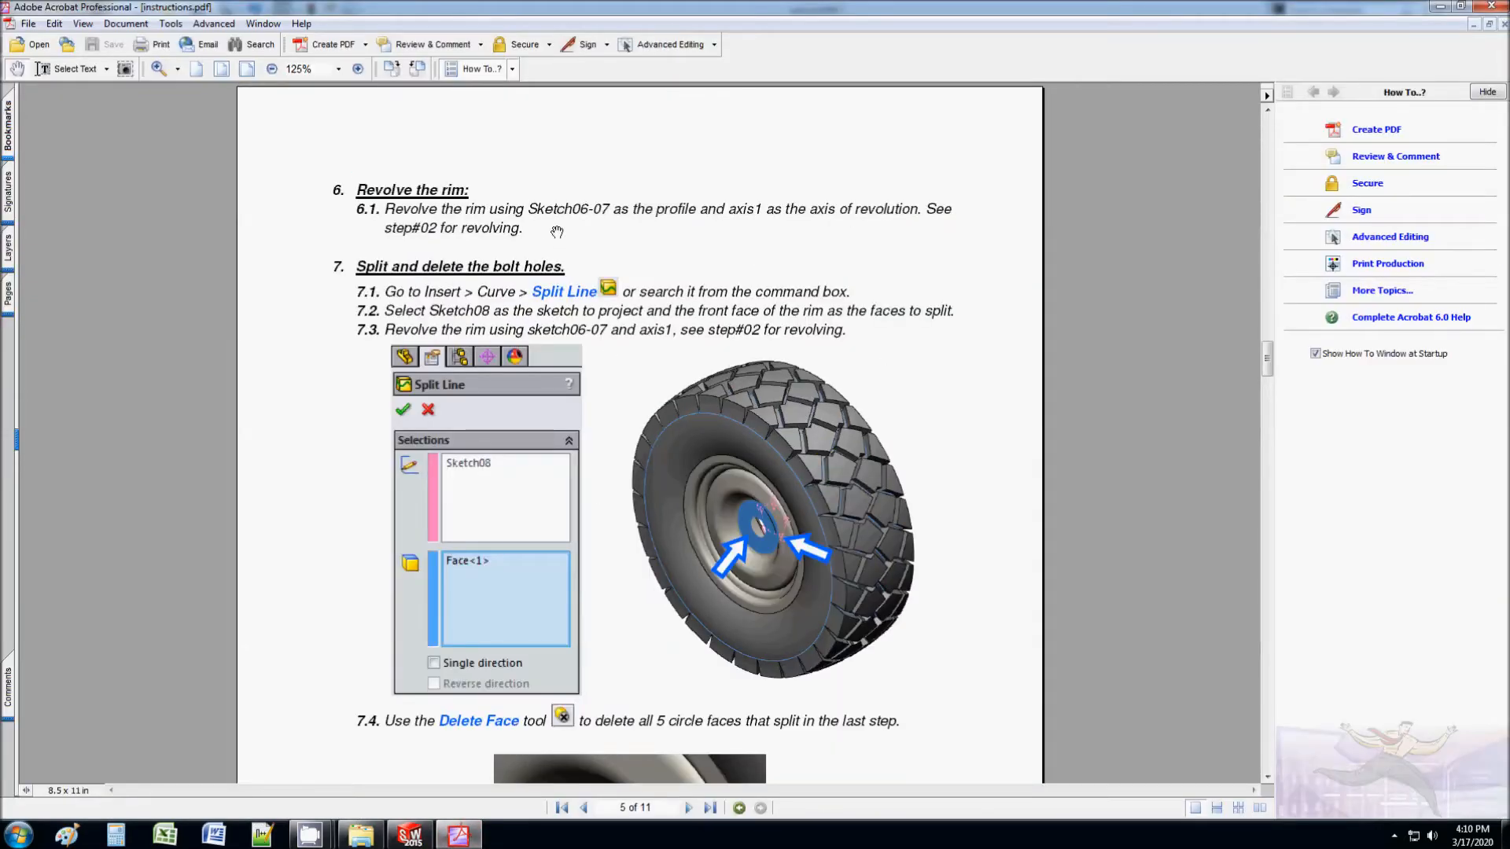
left_click(1440, 7)
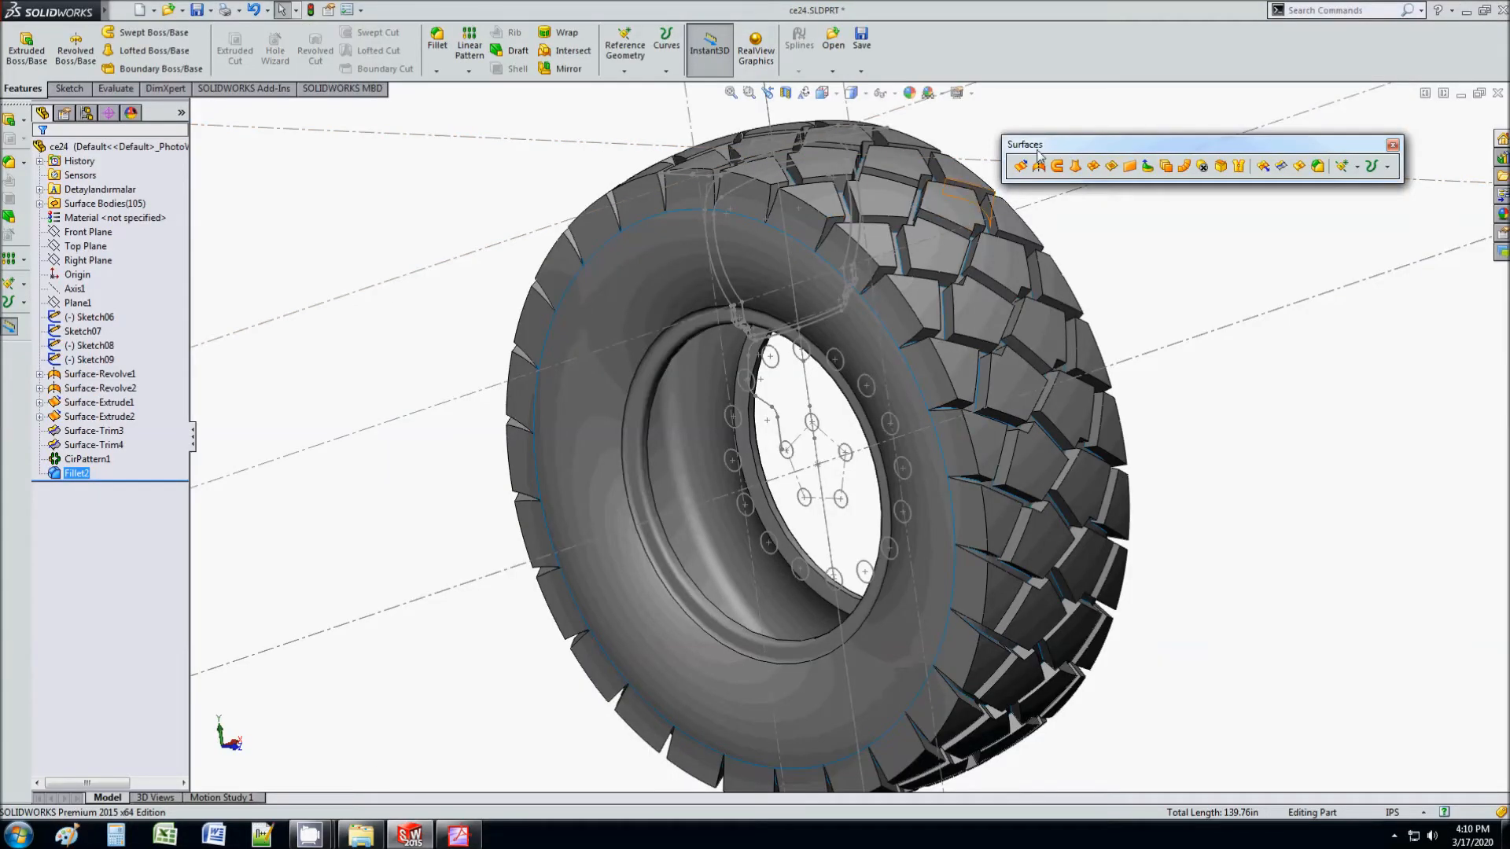
left_click(1038, 166)
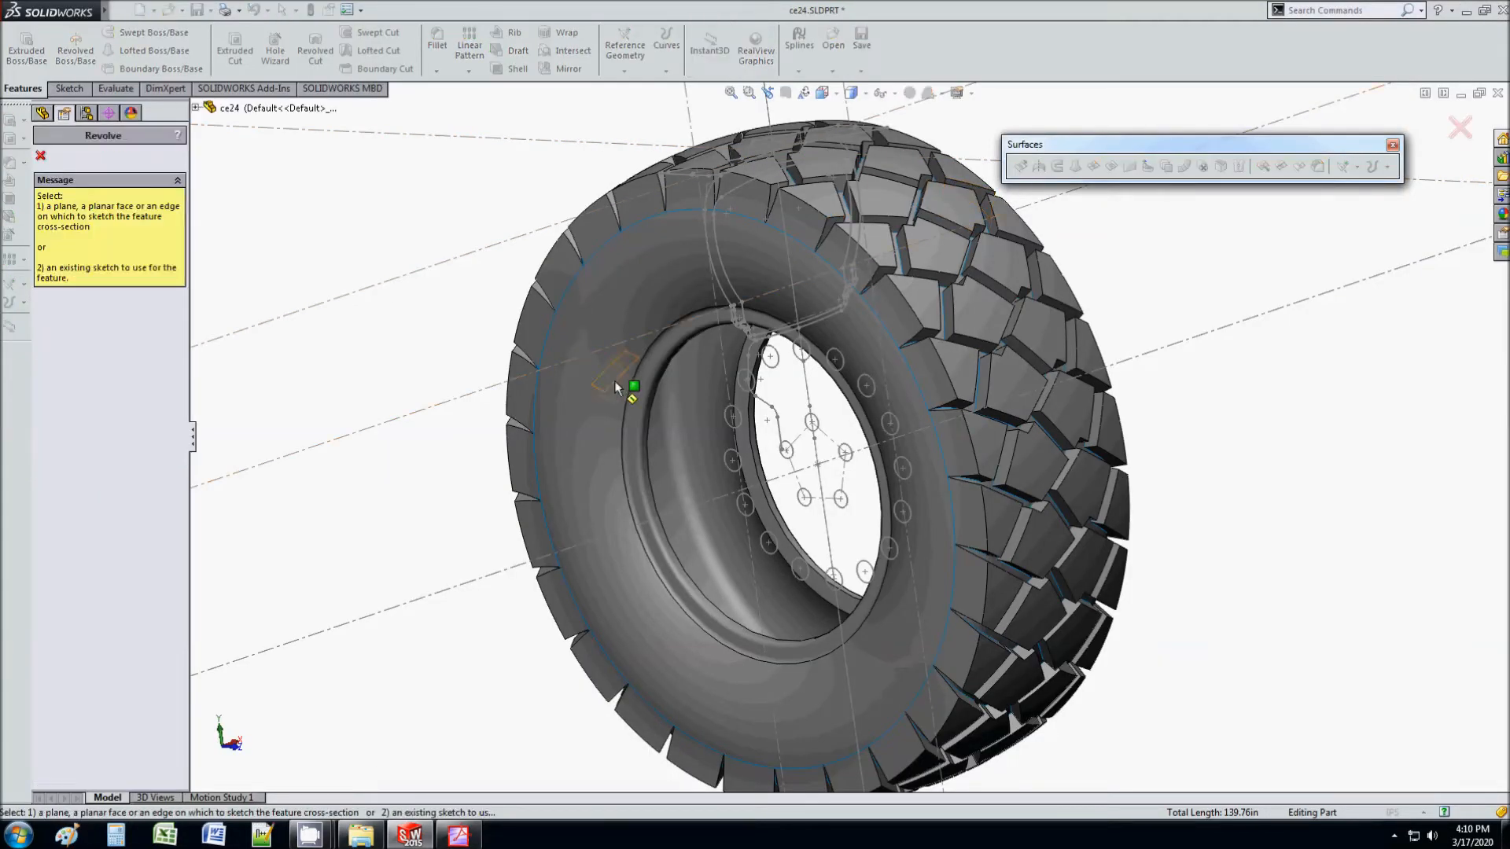
left_click(196, 108)
left_click(260, 278)
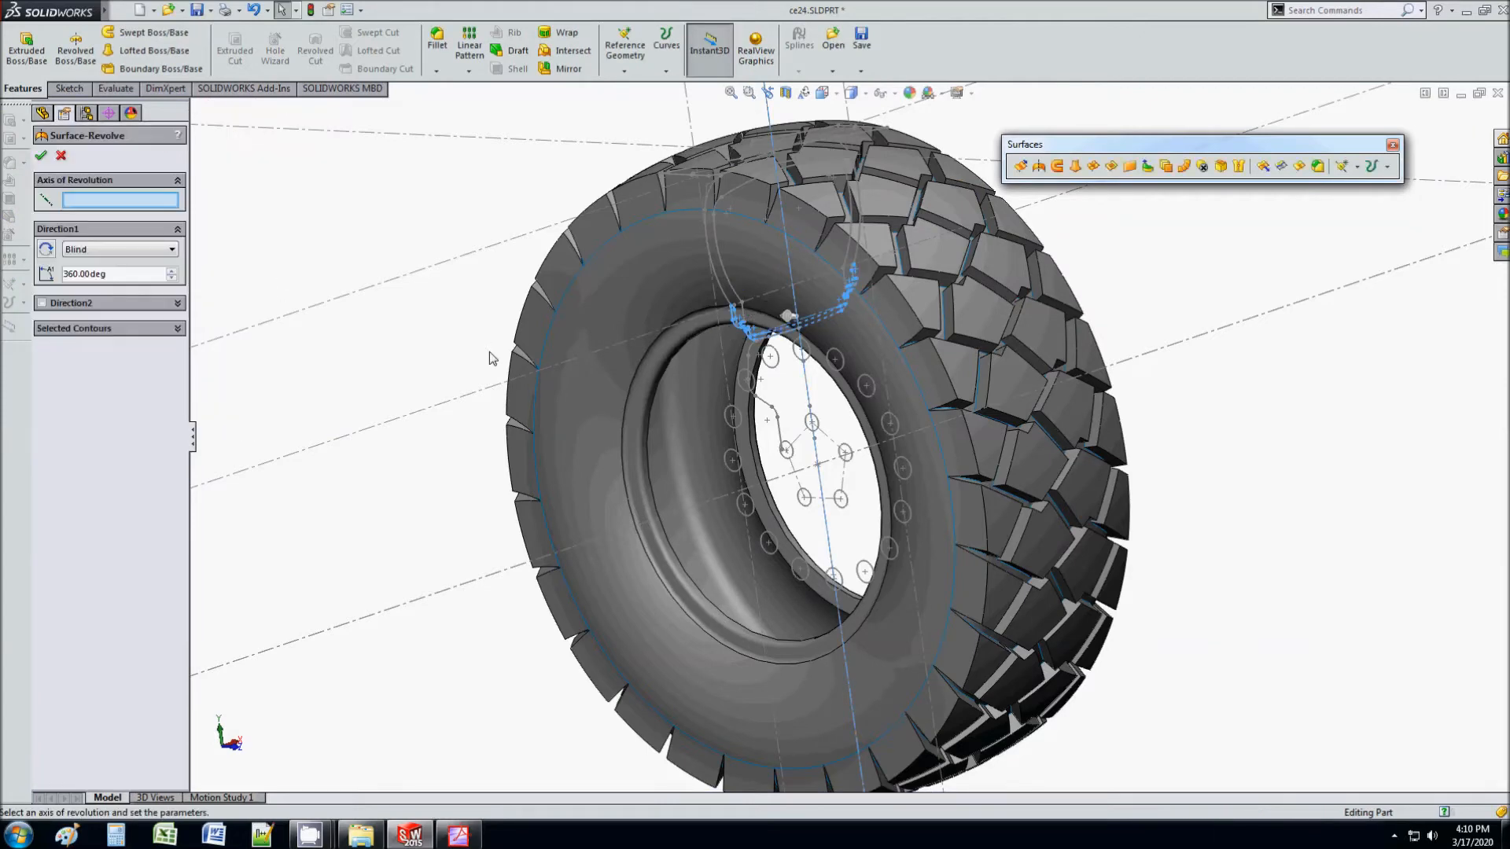
left_click(374, 629)
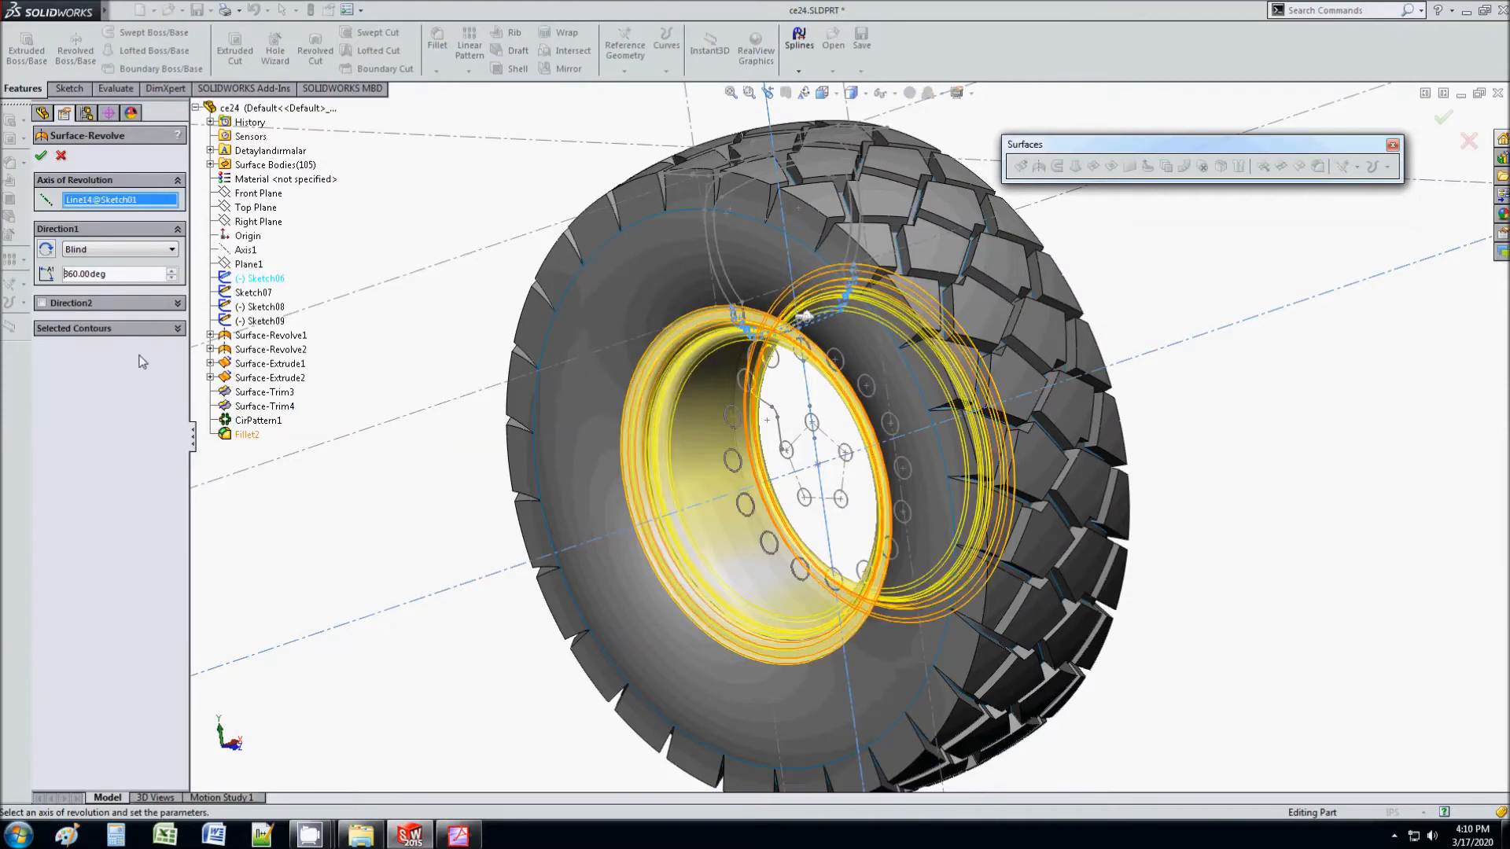
left_click(40, 155)
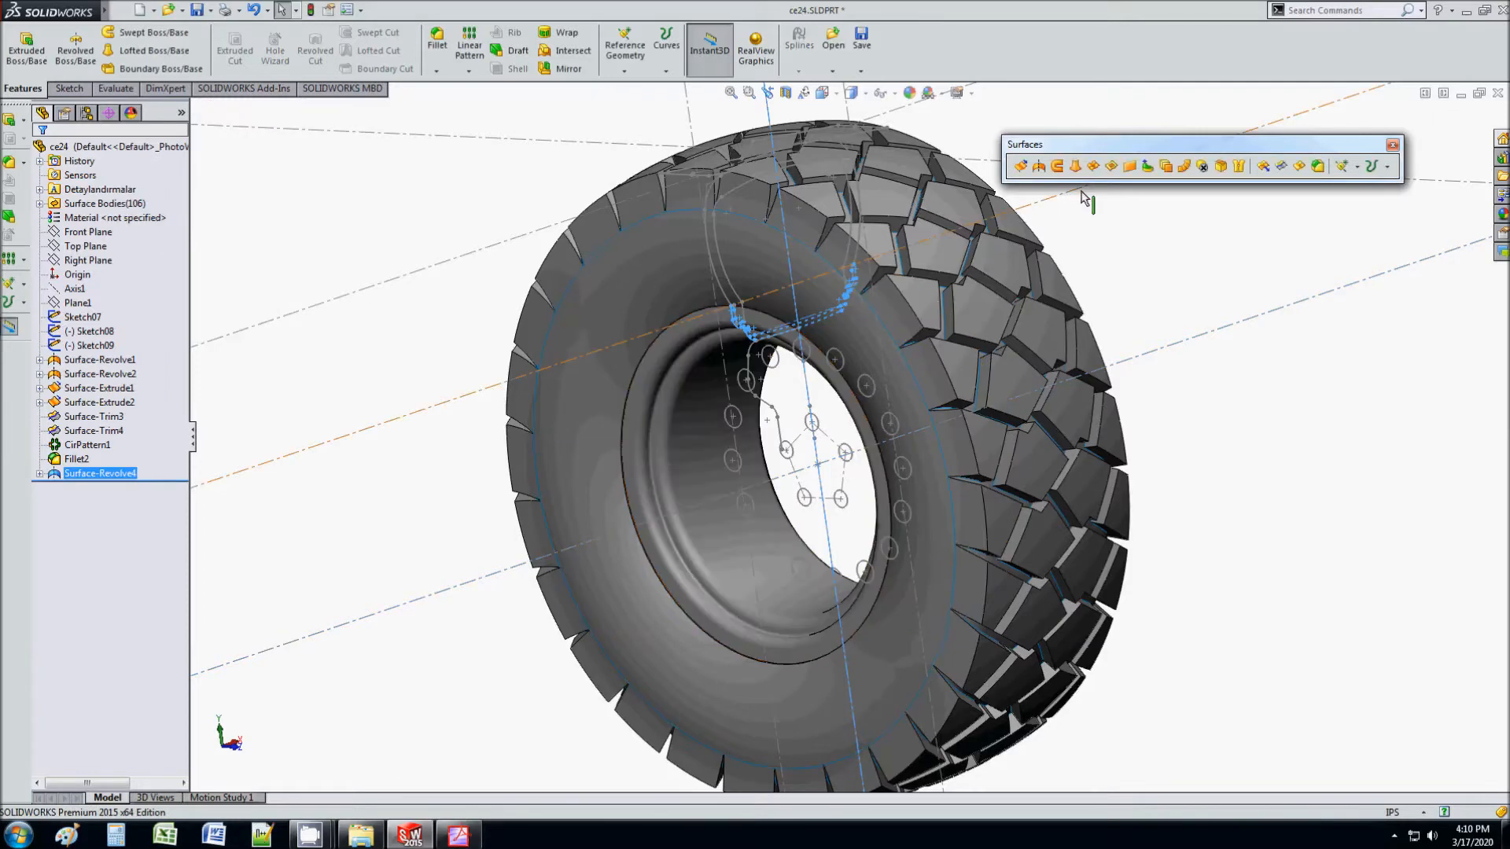
Step: Revolve Sketch07 as a surface through 360 degrees about Line14 of Sketch01 to form the wheel disc
left_click(1039, 166)
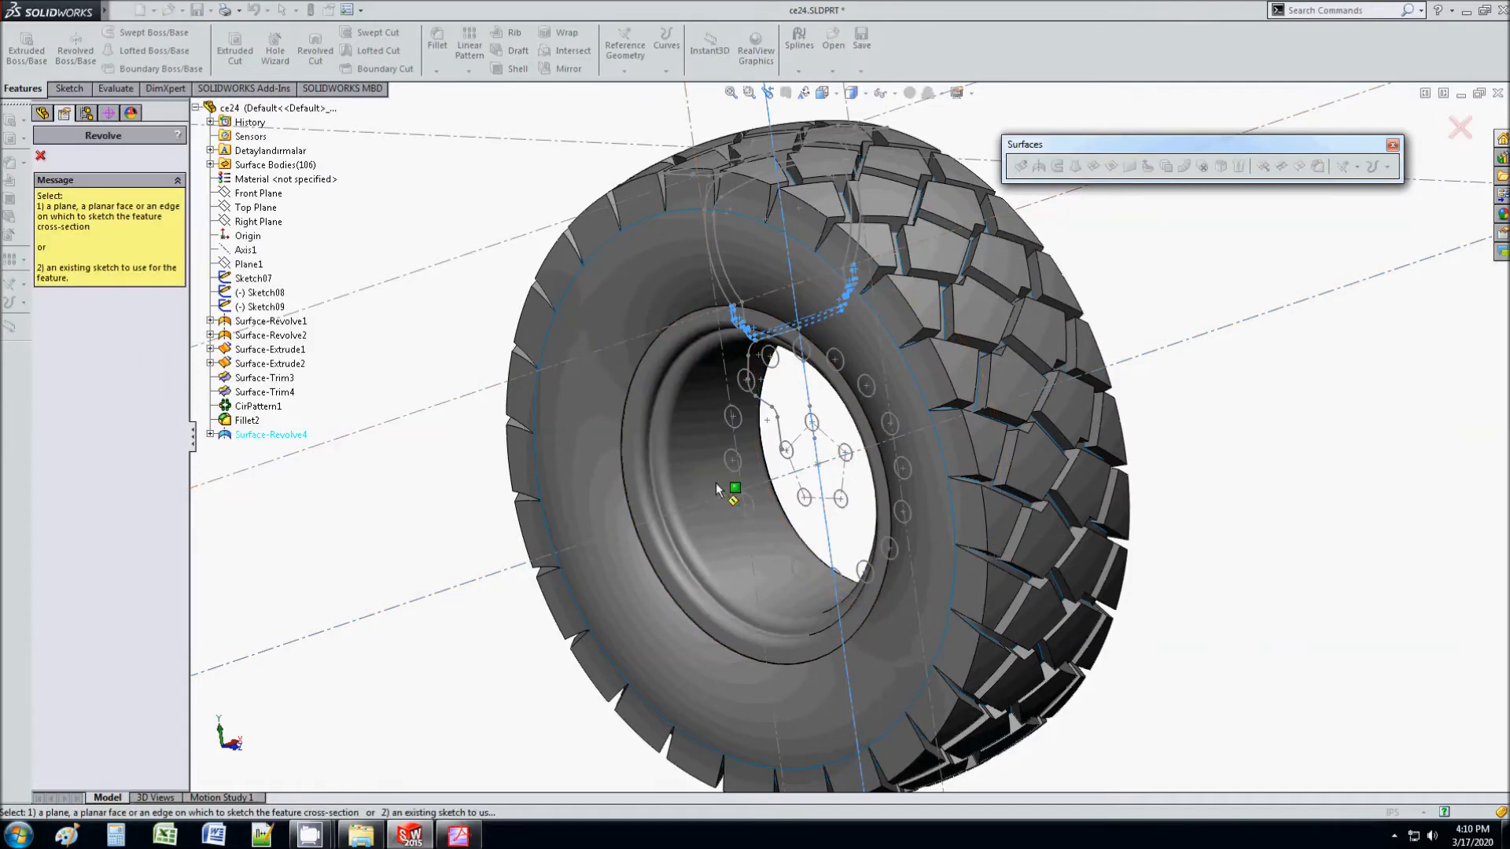
left_click(248, 283)
left_click(518, 570)
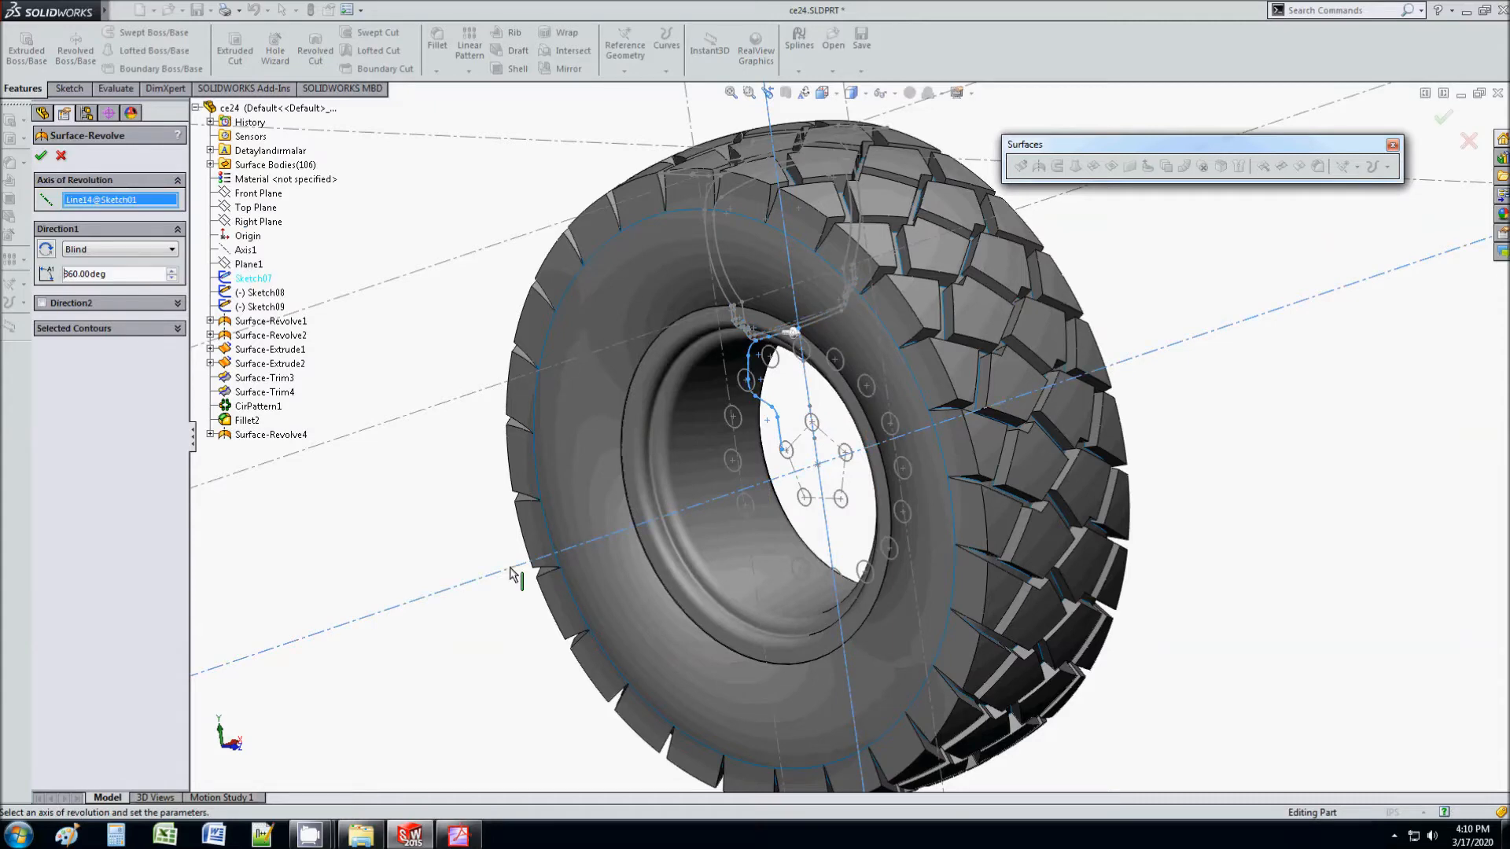
left_click(42, 156)
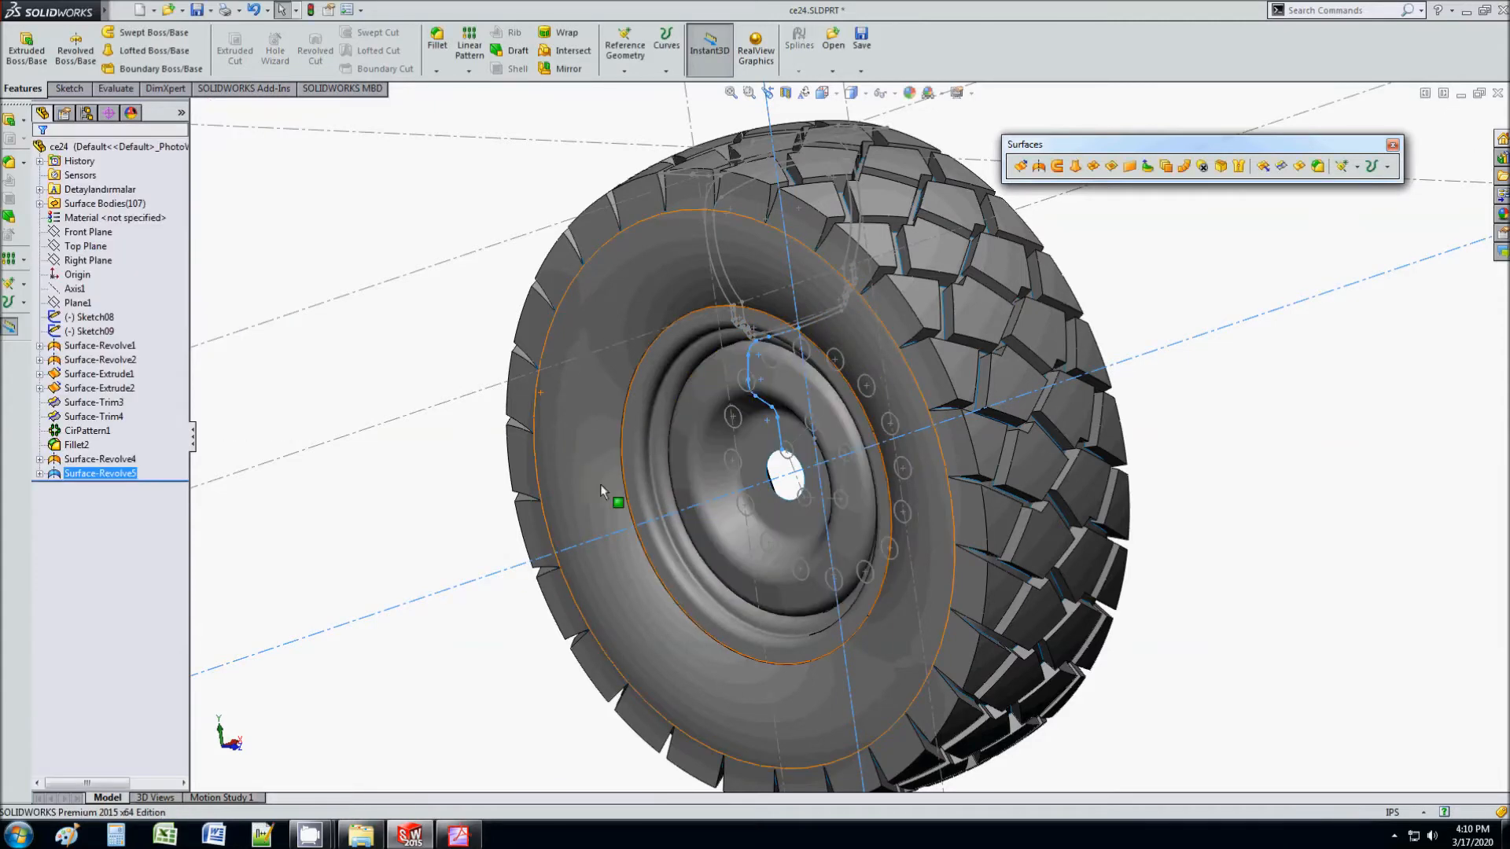
Step: Split the flat hub face of the wheel disc with a projection split line using the bolt circles of Sketch08
middle_click_drag(629, 495, 709, 477)
scroll(709, 477, "down", 5)
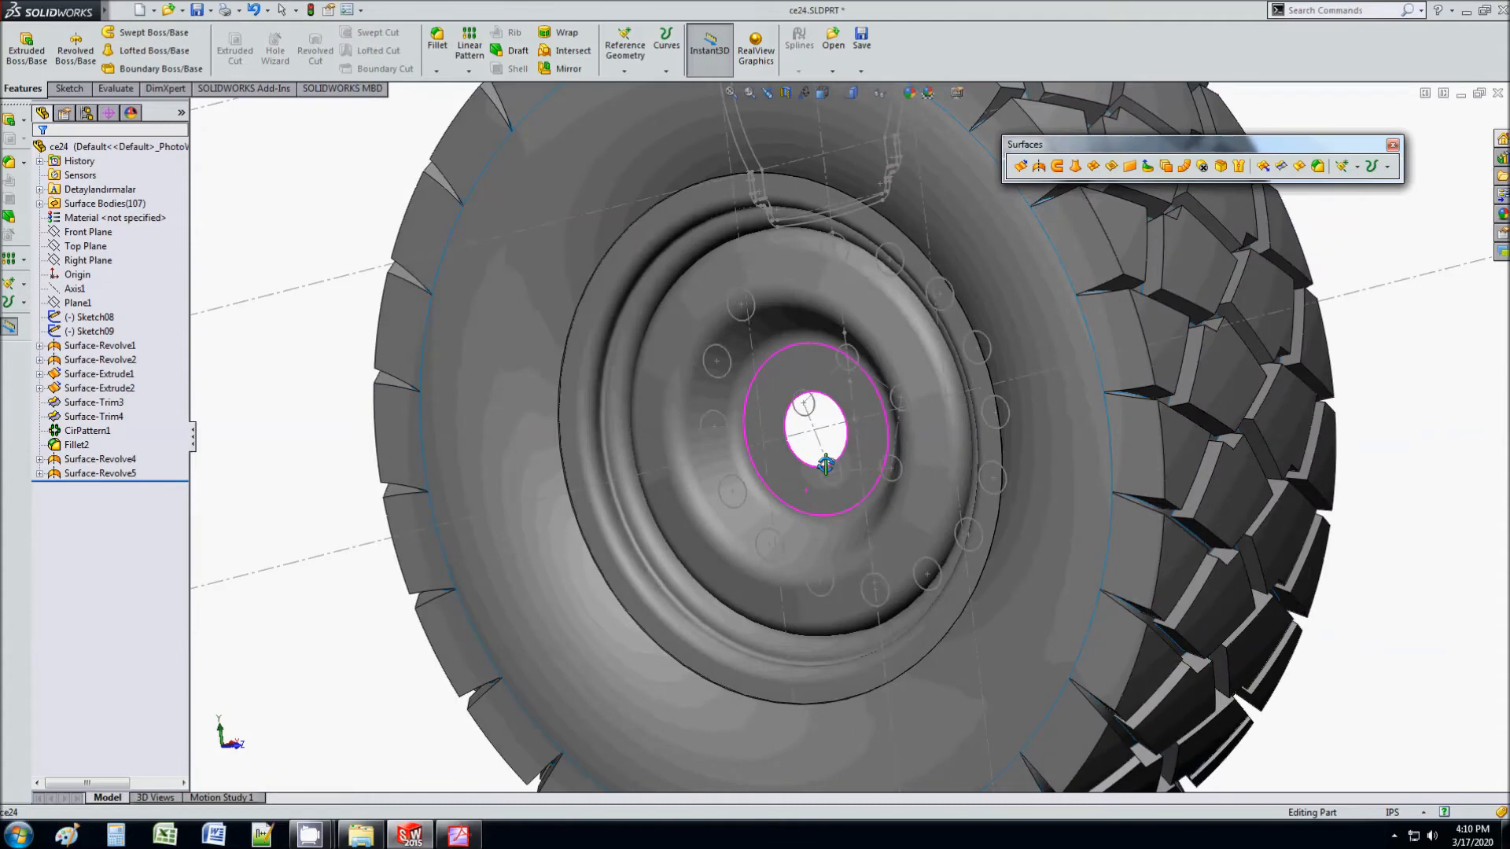
left_click(782, 382)
mouse_move(744, 534)
middle_mouse_down()
mouse_move(727, 542)
mouse_move(754, 559)
middle_mouse_up()
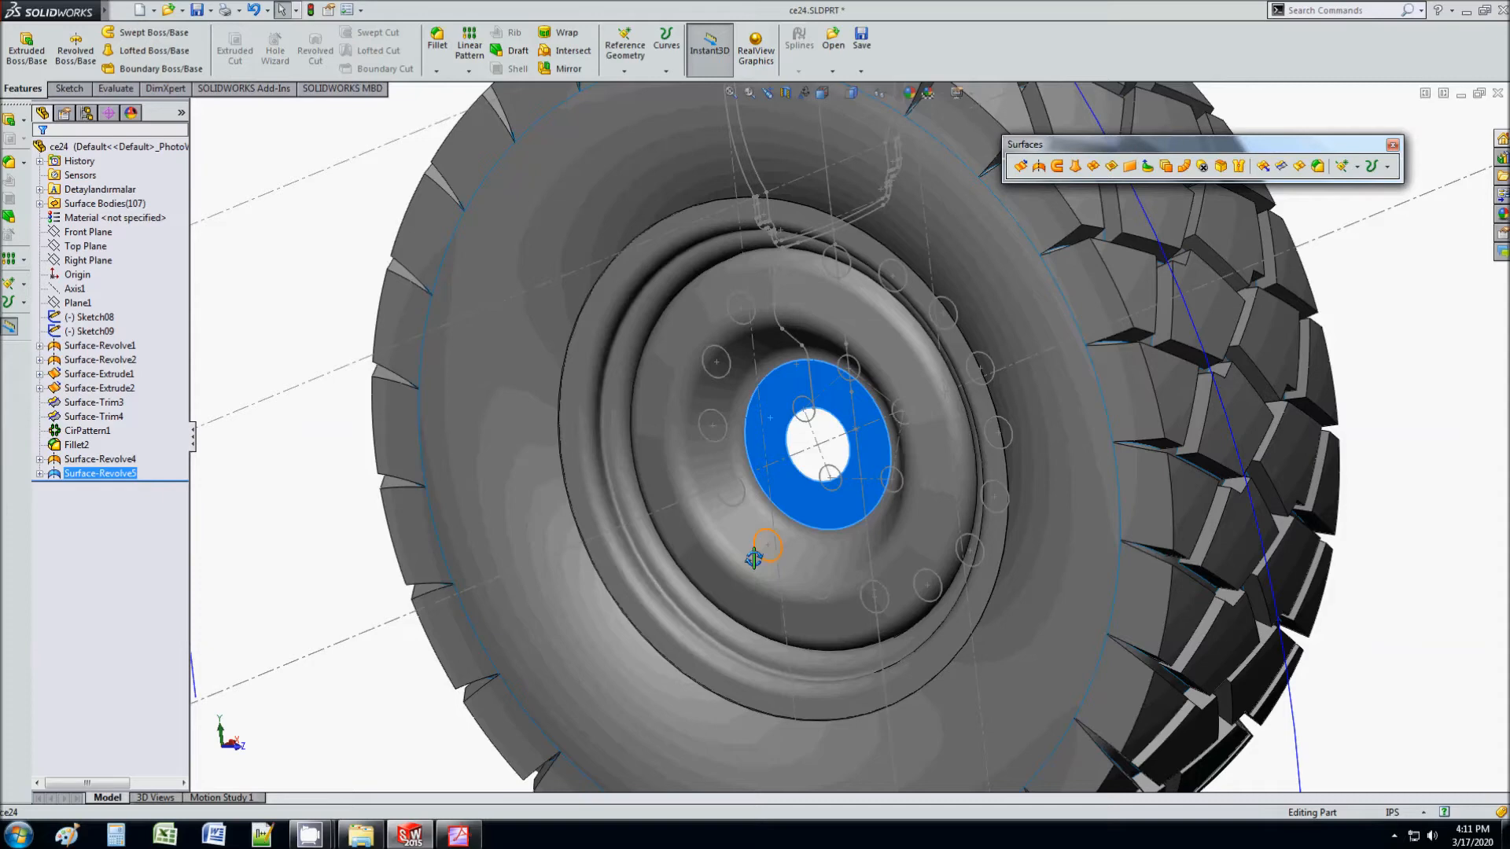
middle_click_drag(828, 450, 820, 419)
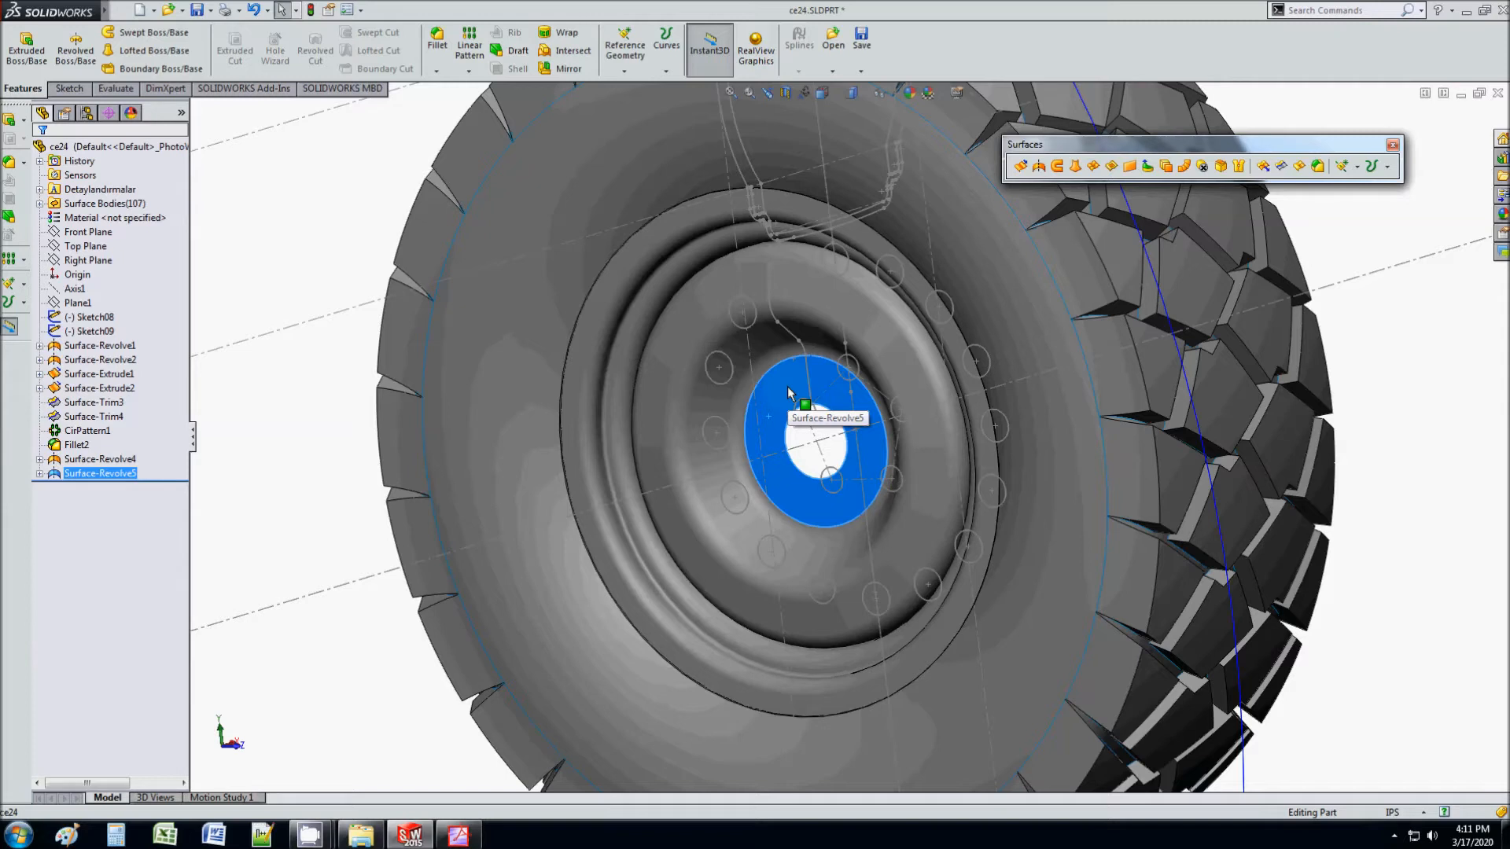
left_click(827, 434)
left_click(1328, 11)
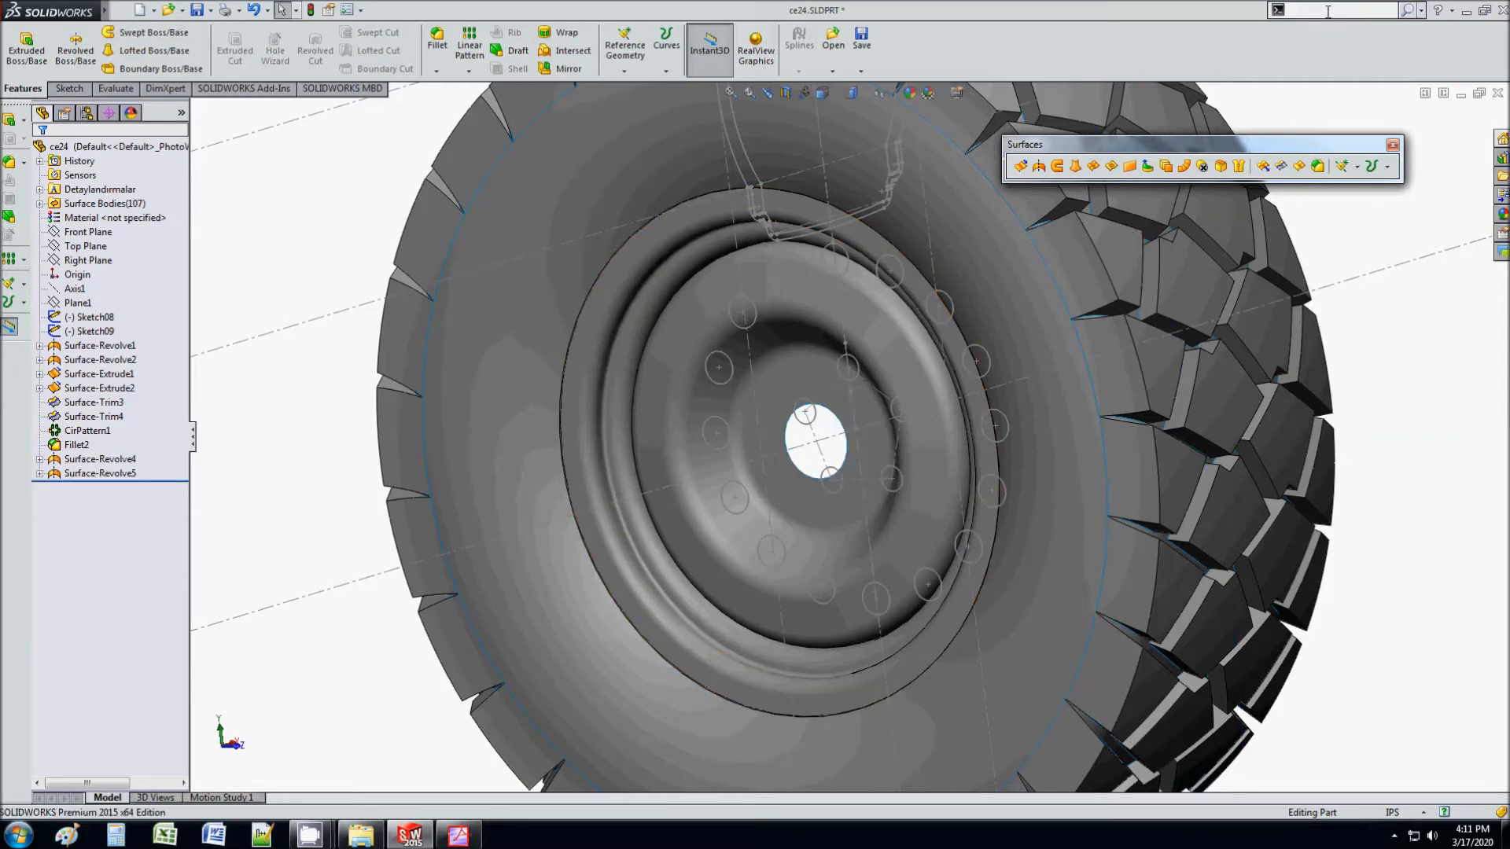
left_click(1387, 166)
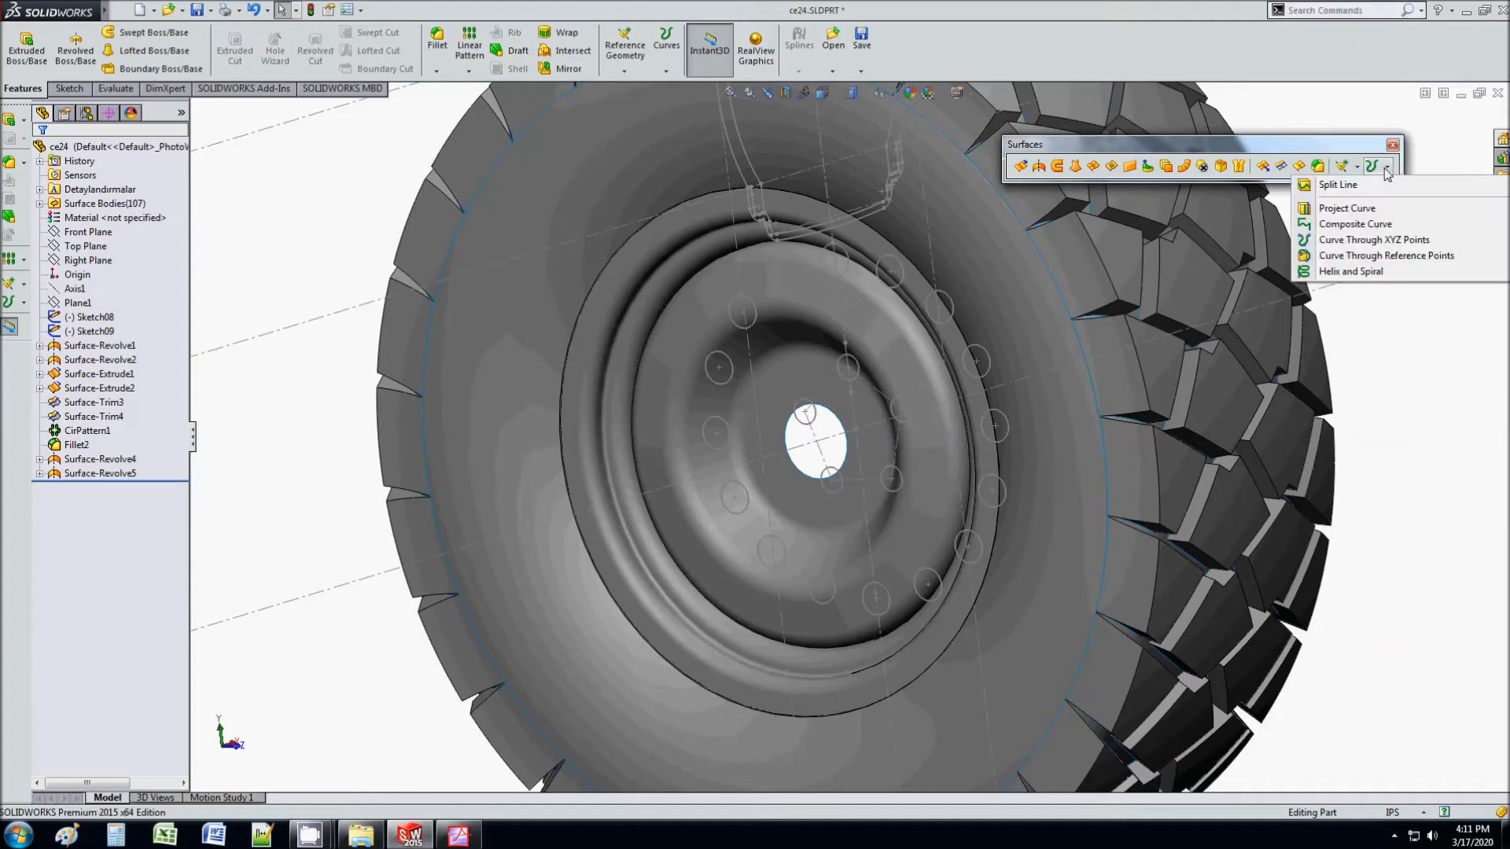
left_click(1338, 185)
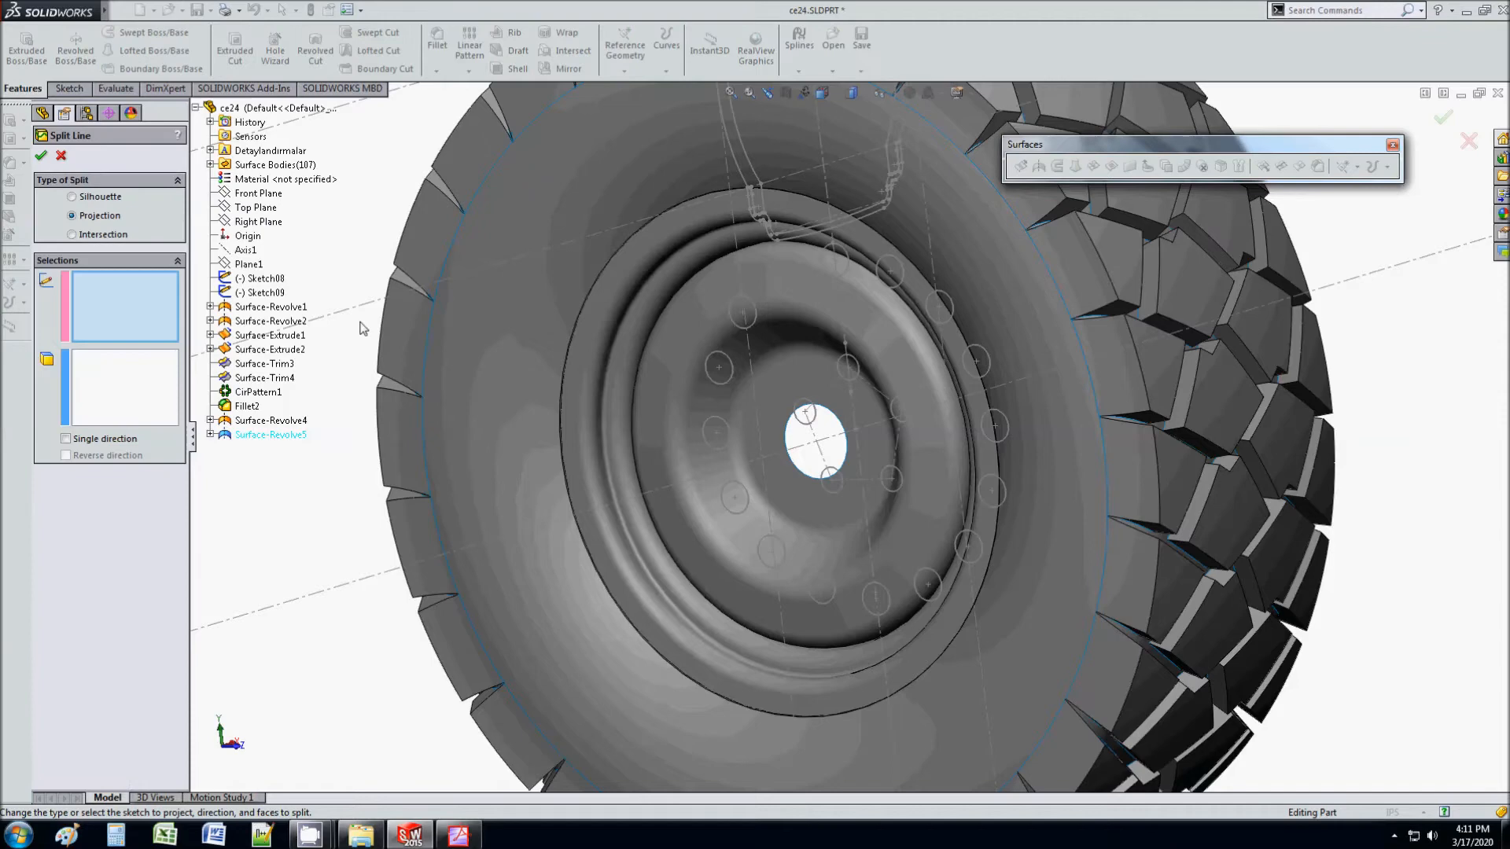
left_click(816, 422)
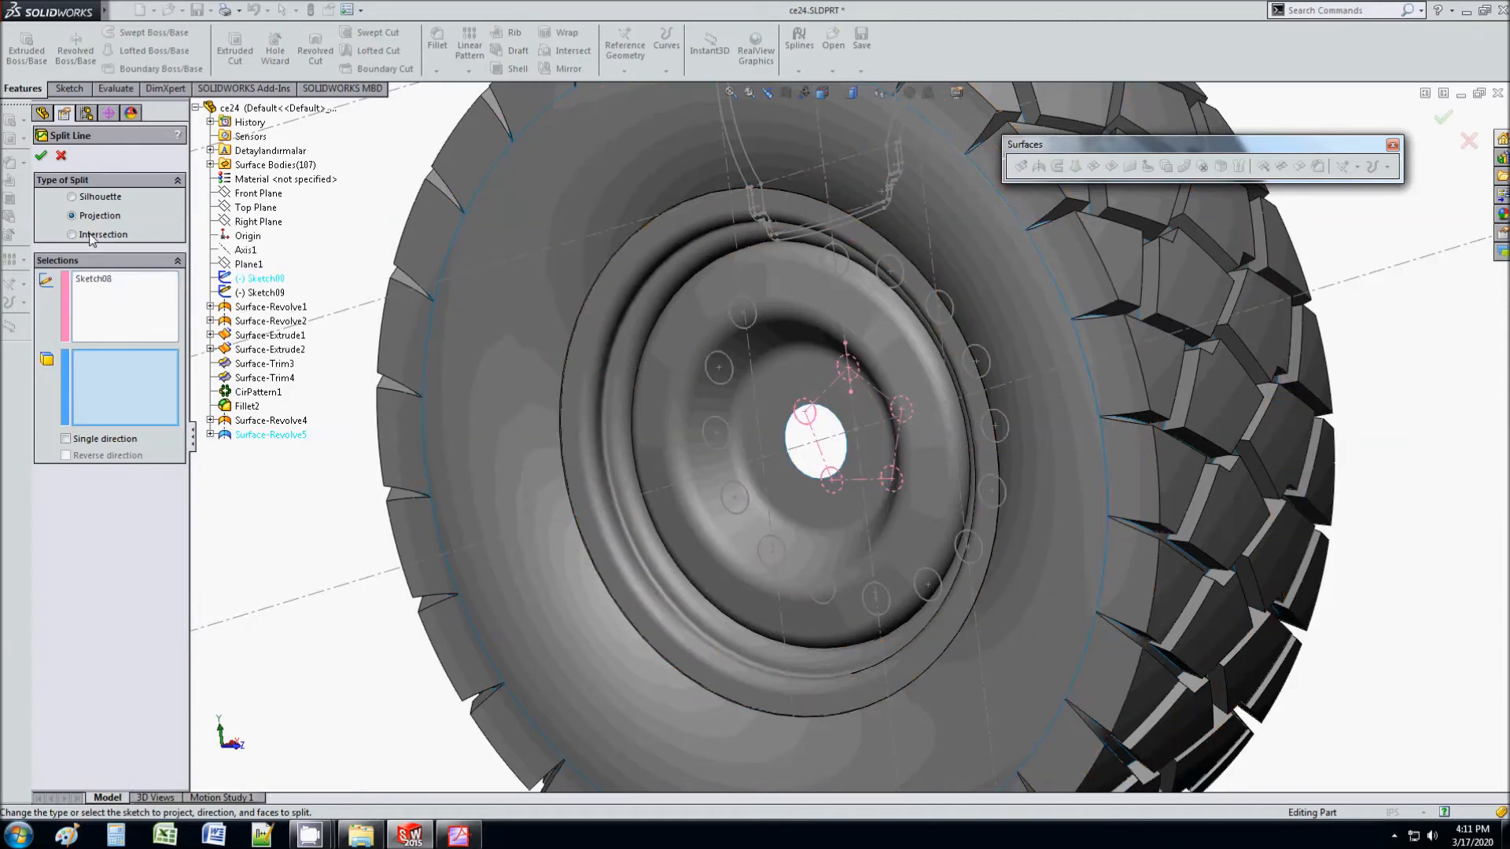
left_click(796, 396)
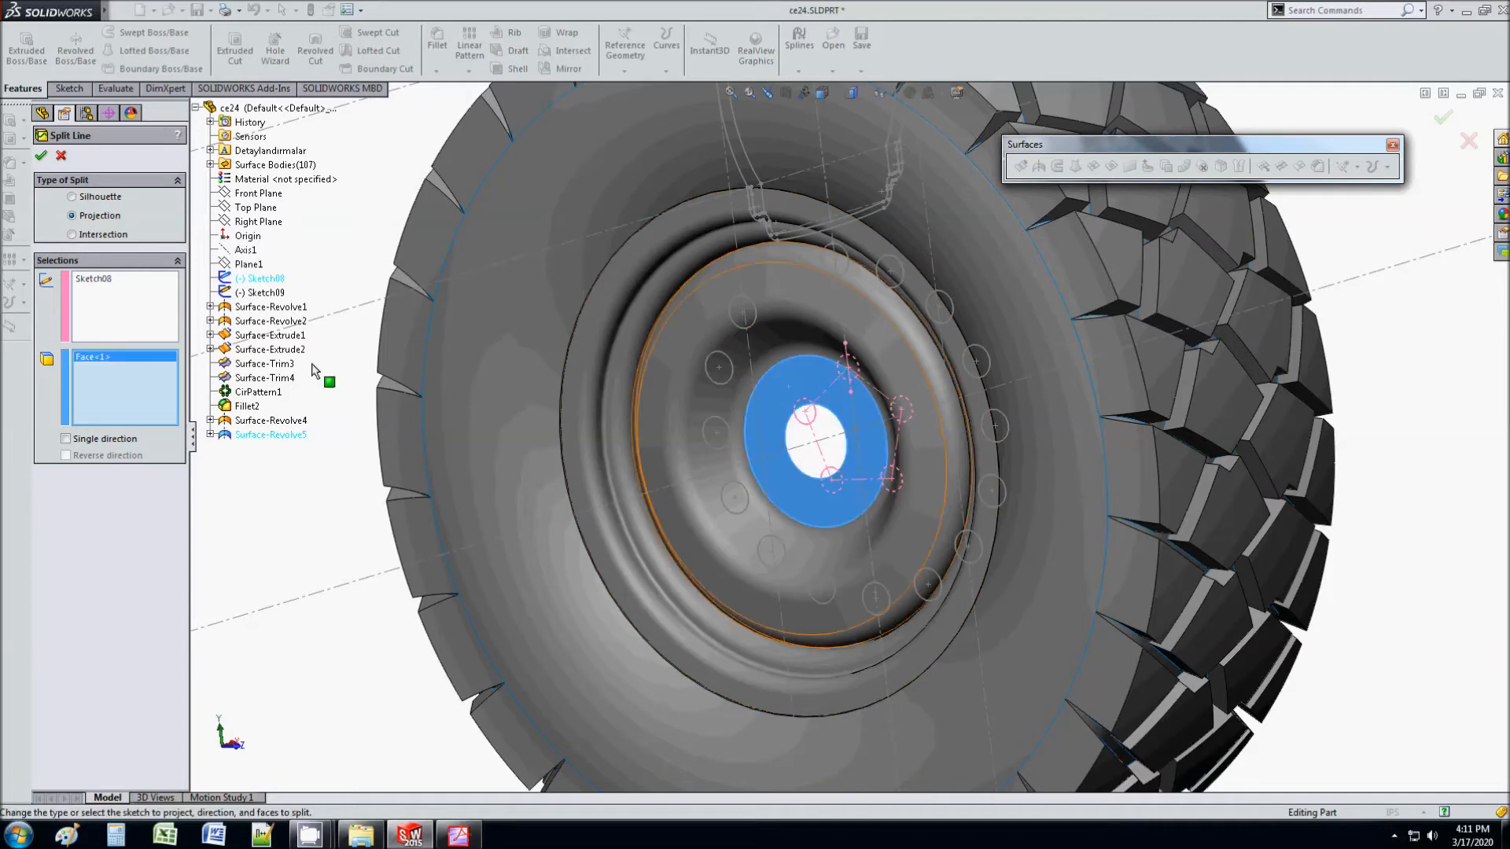
left_click(42, 156)
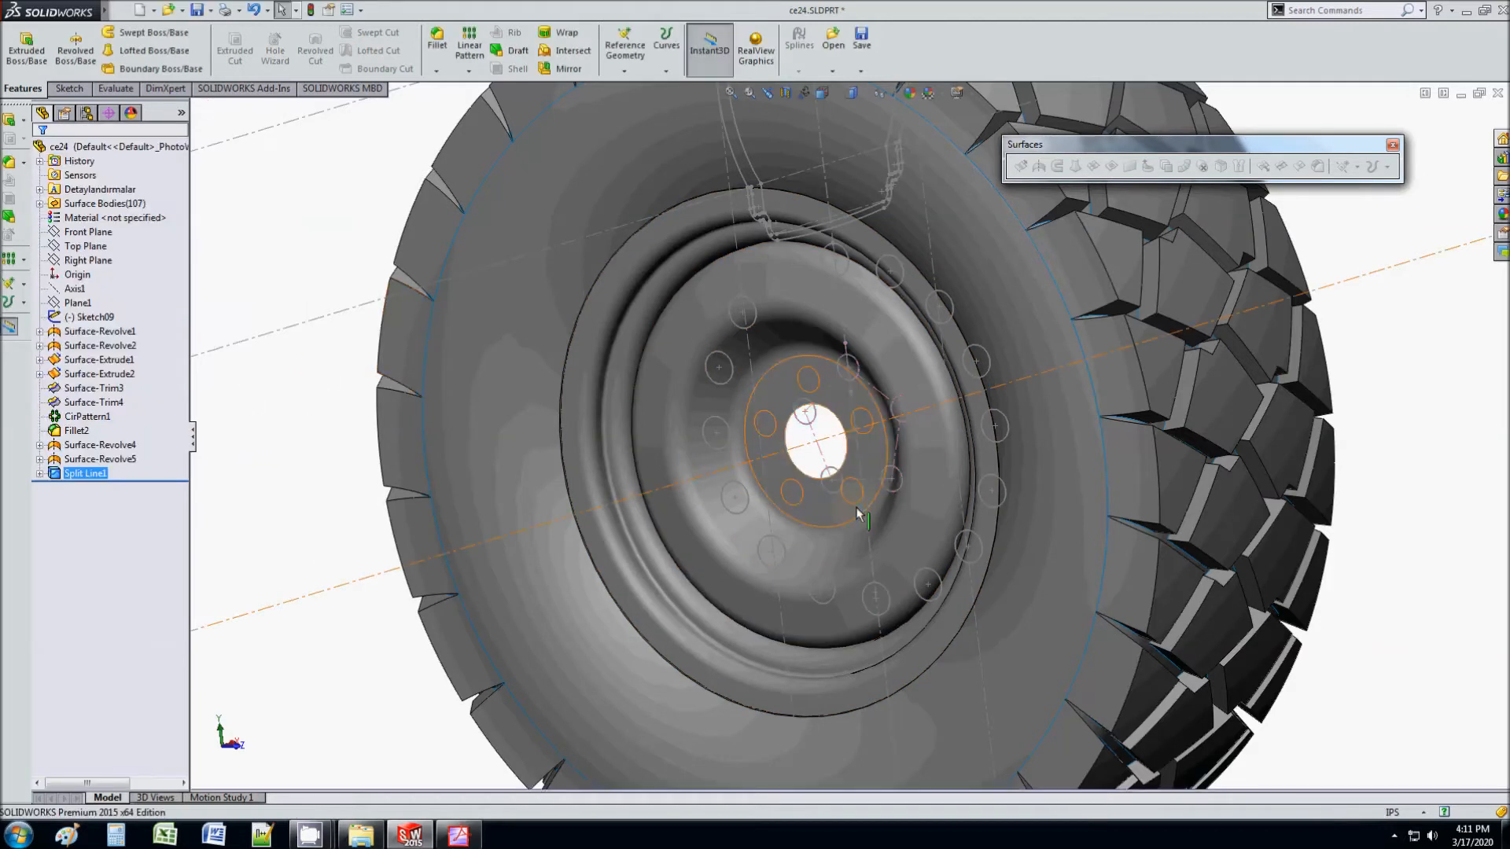
Step: Remove the five circular bolt-hole faces from the hub using Delete Face with the plain Delete option
left_click(763, 425, "ctrl")
left_click(791, 491, "ctrl")
left_click(851, 492, "ctrl")
left_click(865, 425, "ctrl")
mouse_move(879, 479)
middle_mouse_down()
mouse_move(882, 493)
mouse_move(869, 482)
middle_mouse_up()
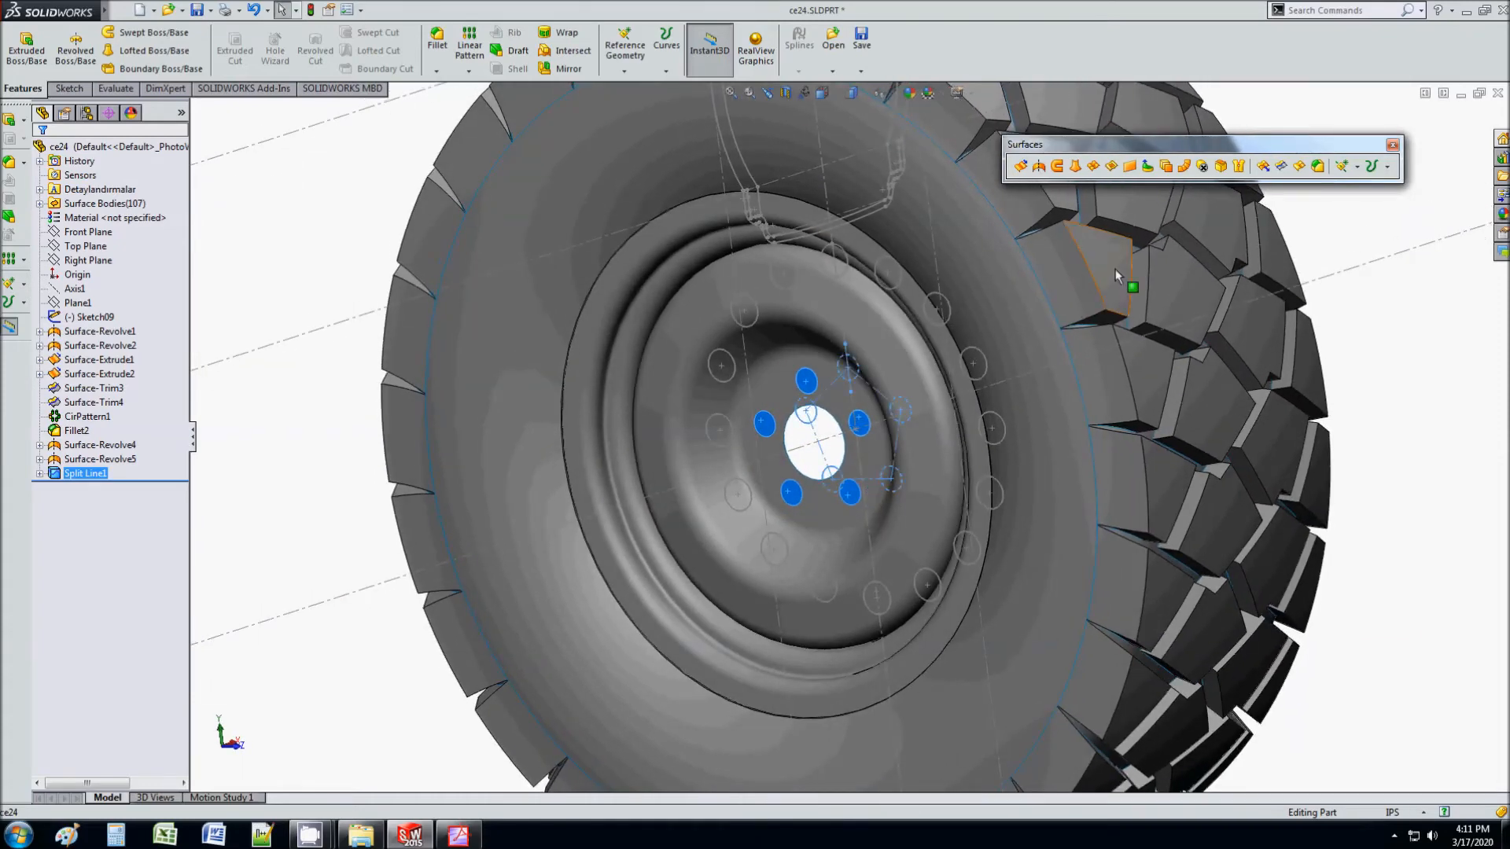
left_click(1201, 167)
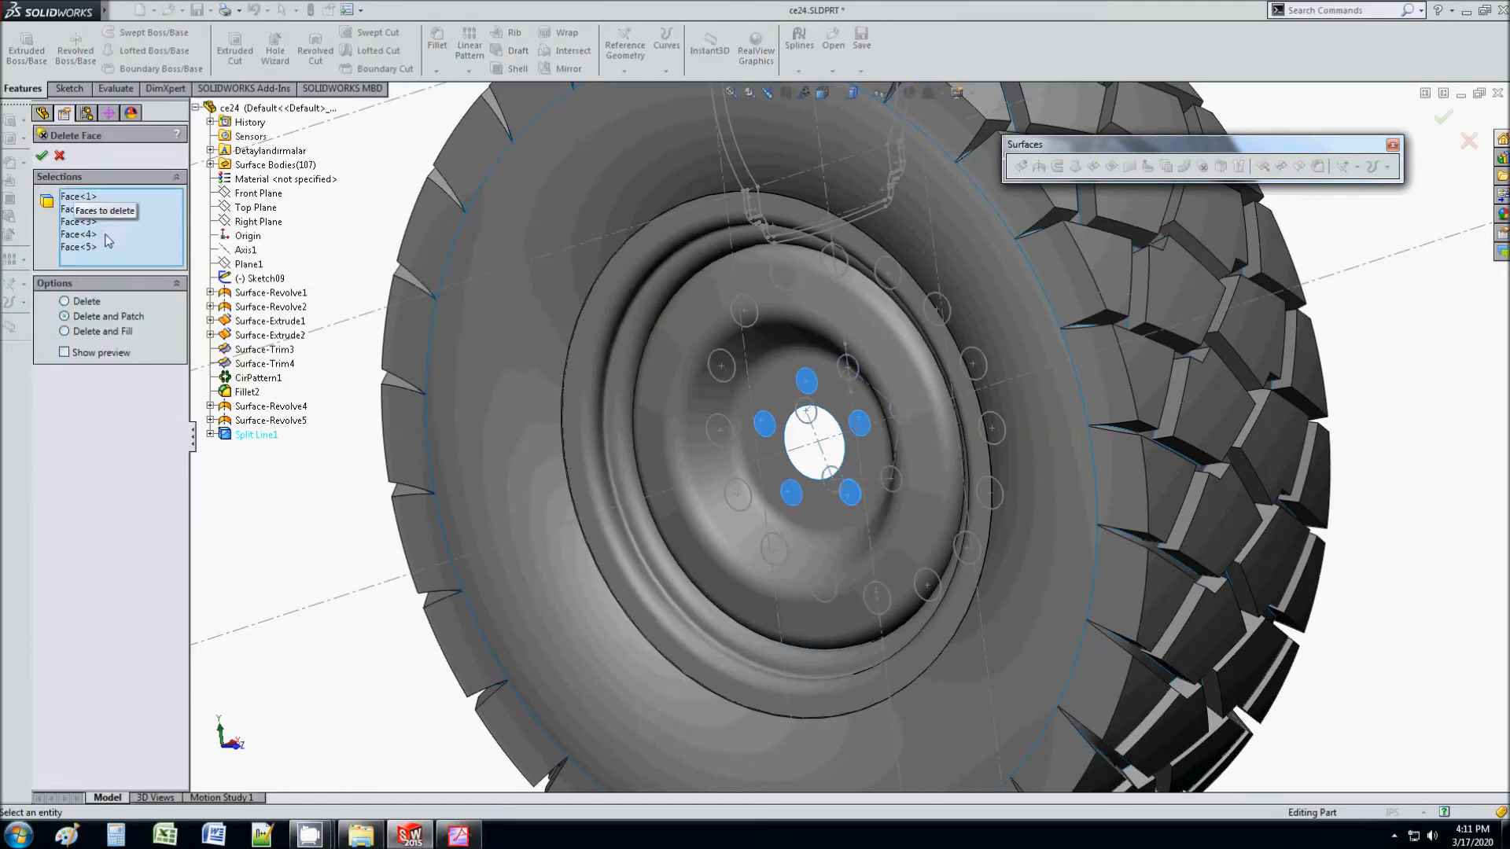
left_click(64, 304)
left_click(43, 155)
middle_click_drag(903, 533, 915, 515)
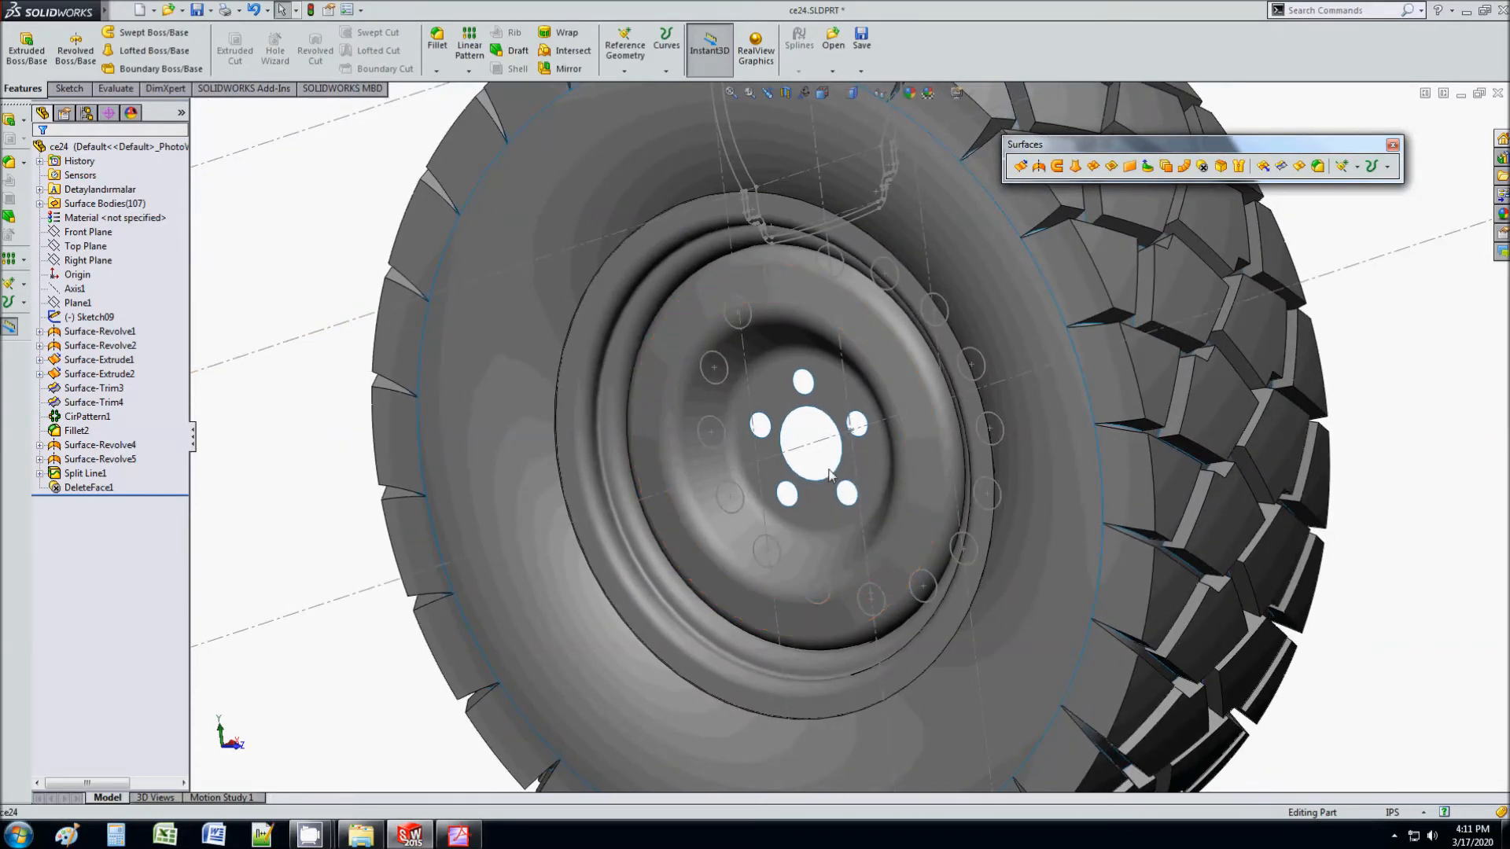
middle_click_drag(830, 475, 903, 441)
Step: Following section 8 of the Acrobat PDF, set up a Normal to Surface ruled surface in SolidWorks on all five bolt-hole edges
left_click(458, 835)
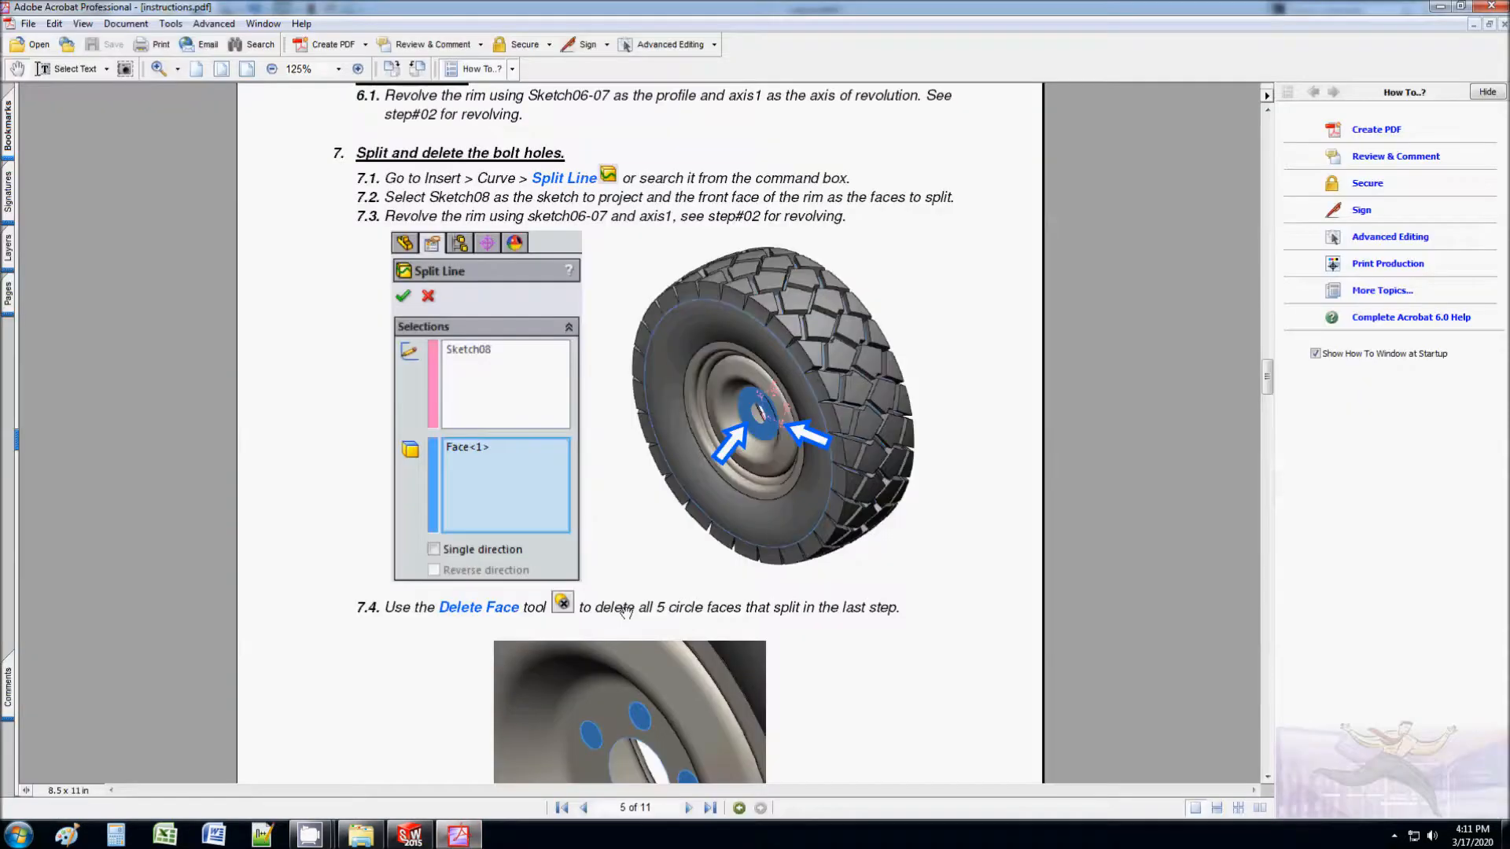
scroll(626, 612, "down", 10)
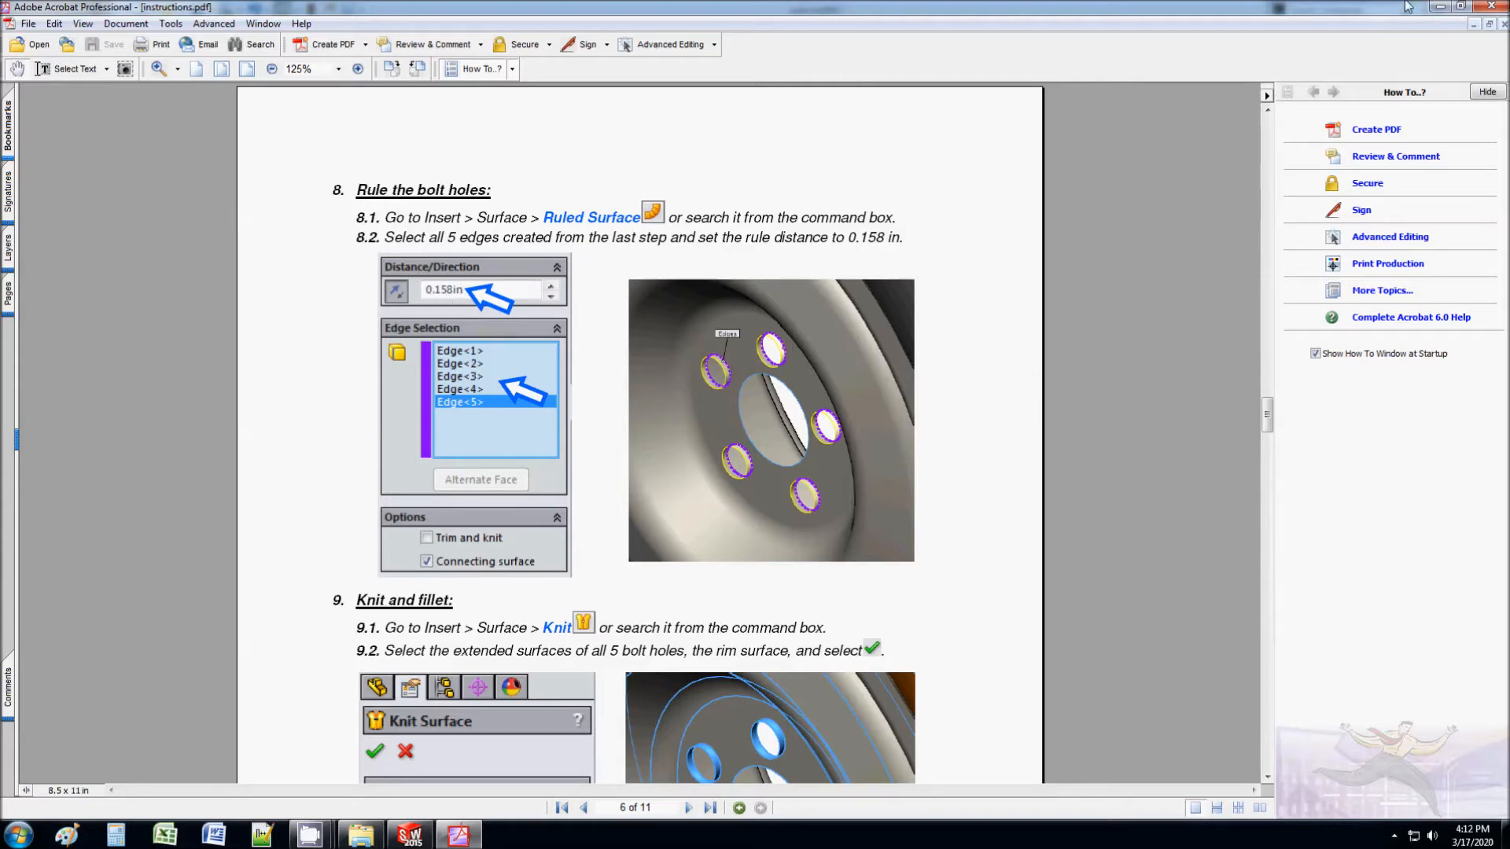
left_click(1440, 6)
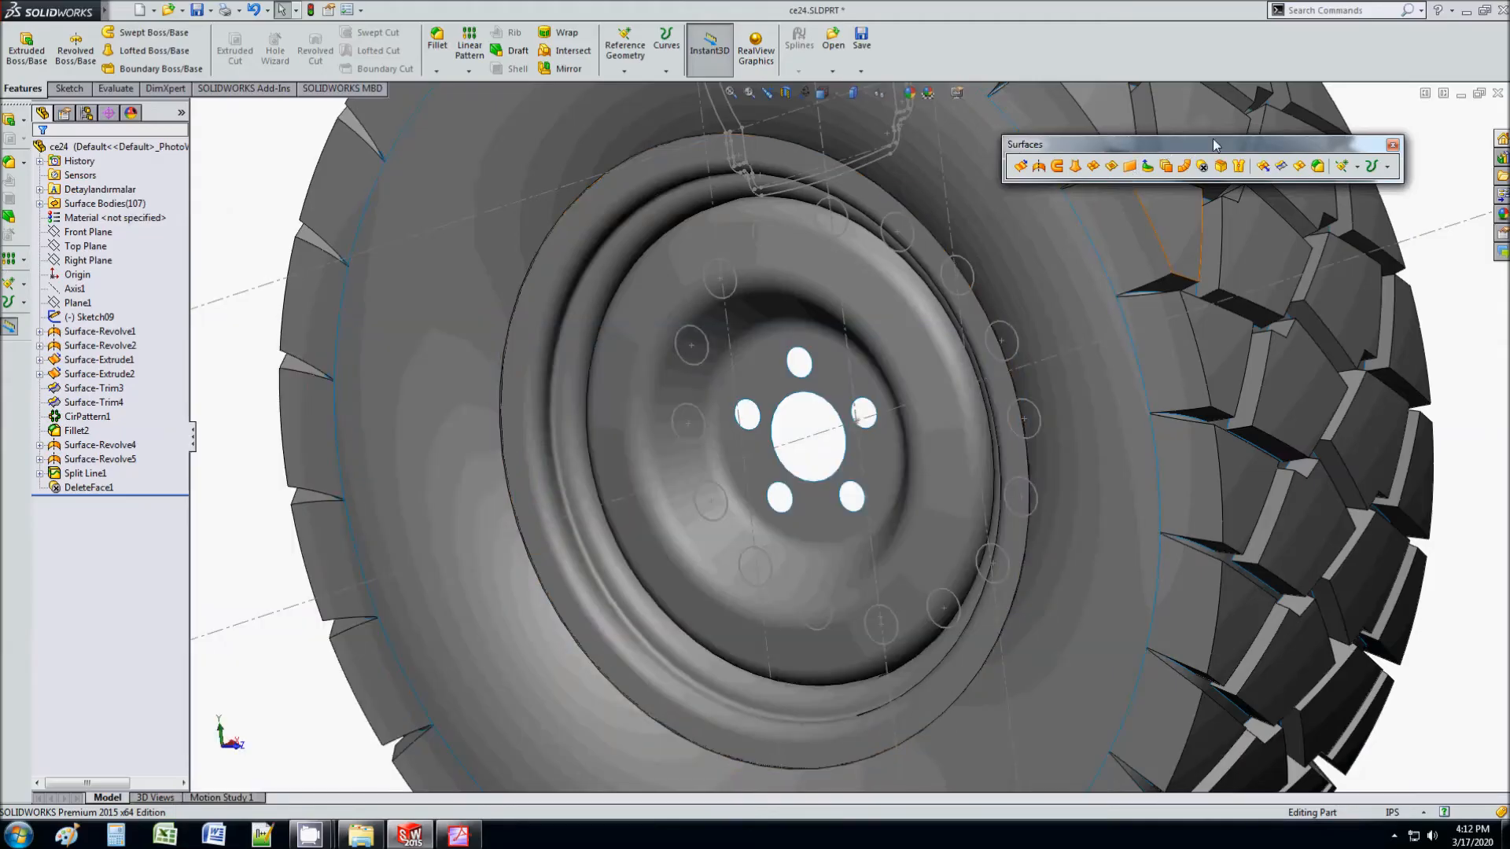
left_click(1184, 166)
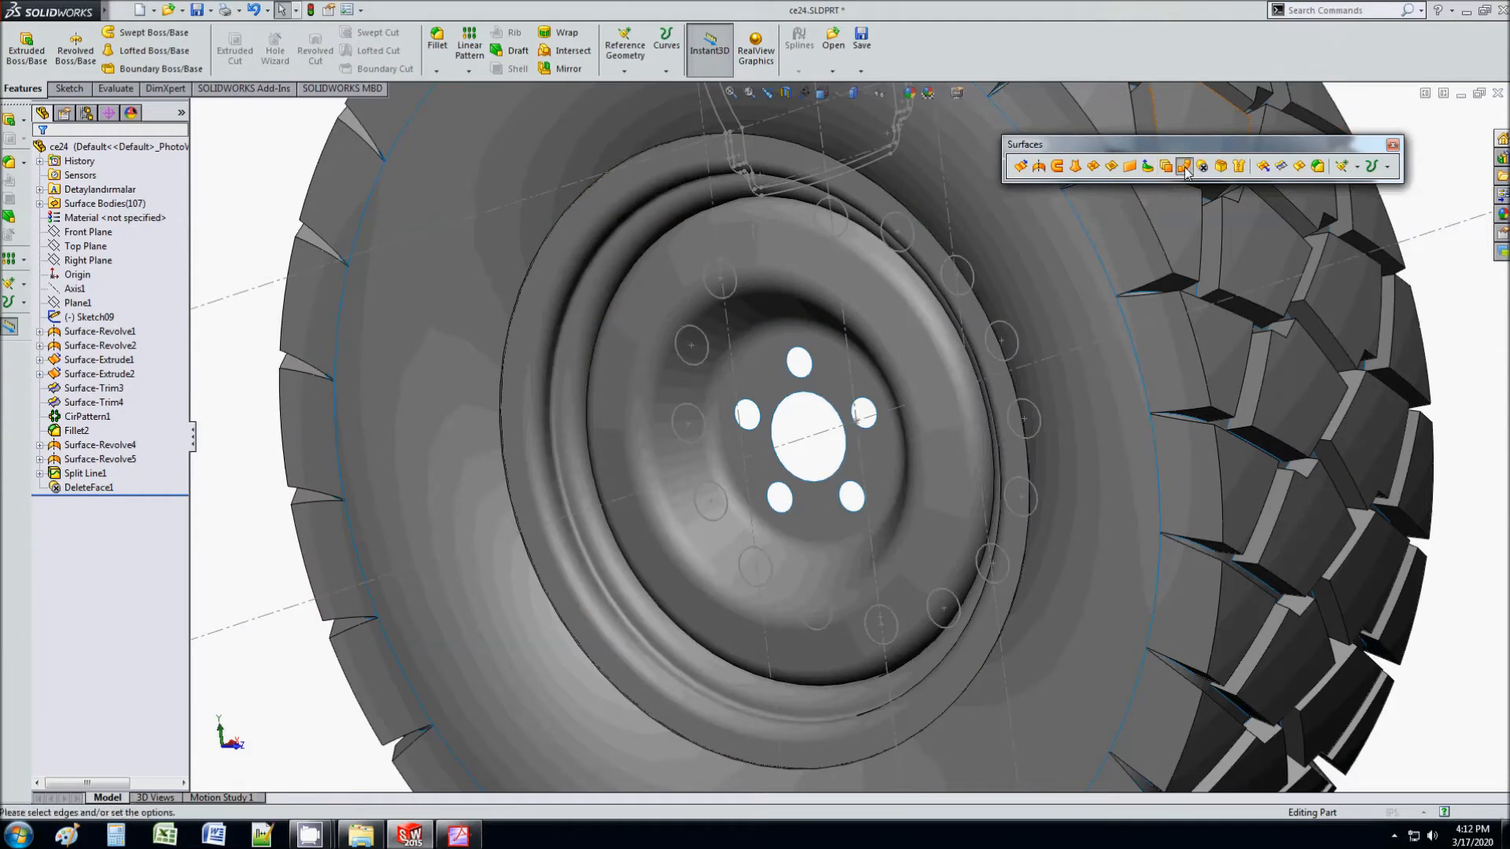
left_click(809, 358)
left_click(69, 216)
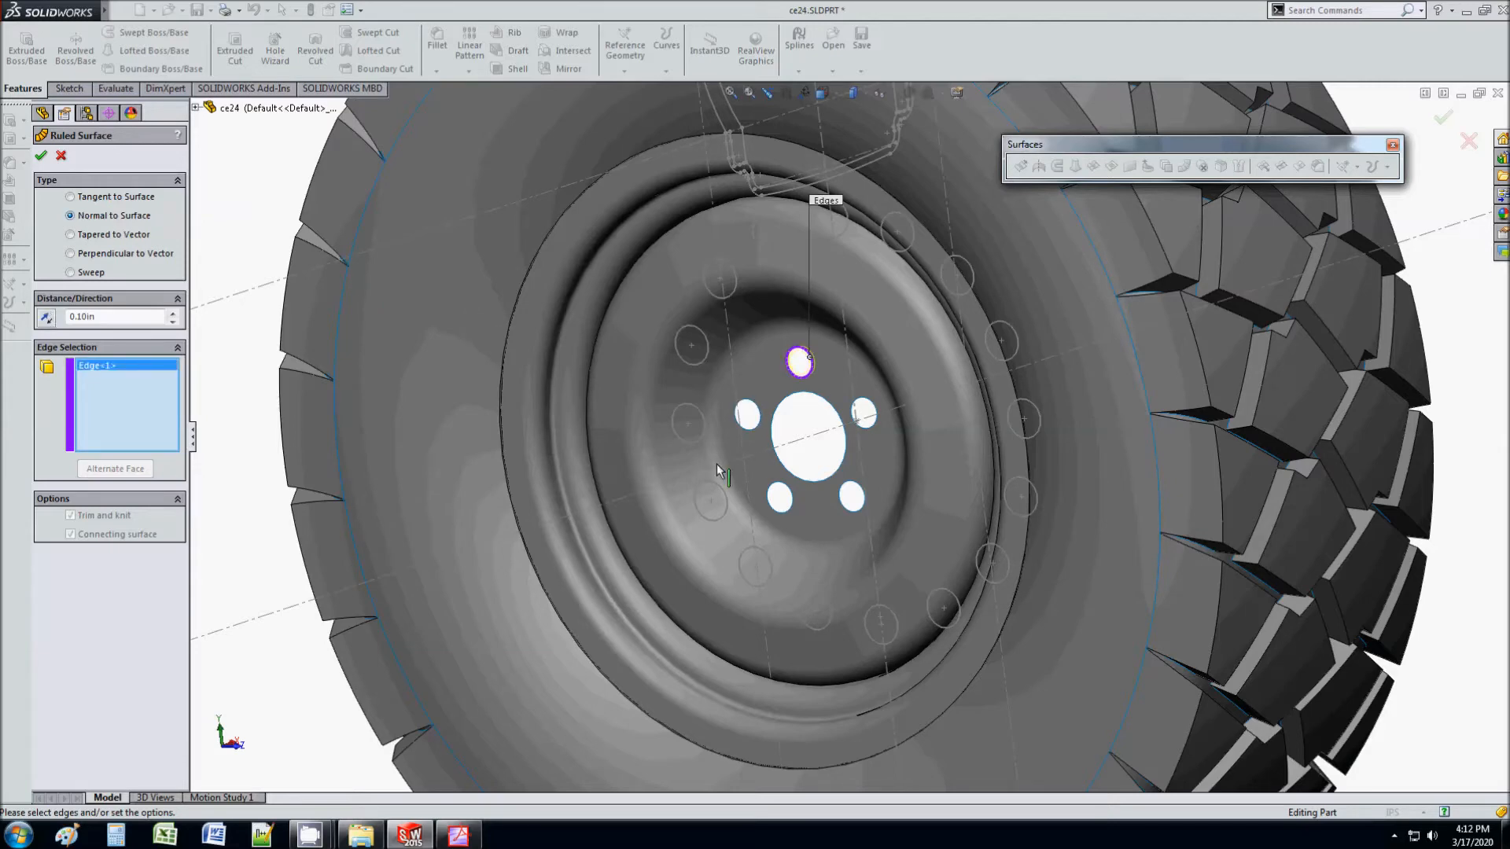
left_click(747, 412)
left_click(783, 494)
left_click(853, 494)
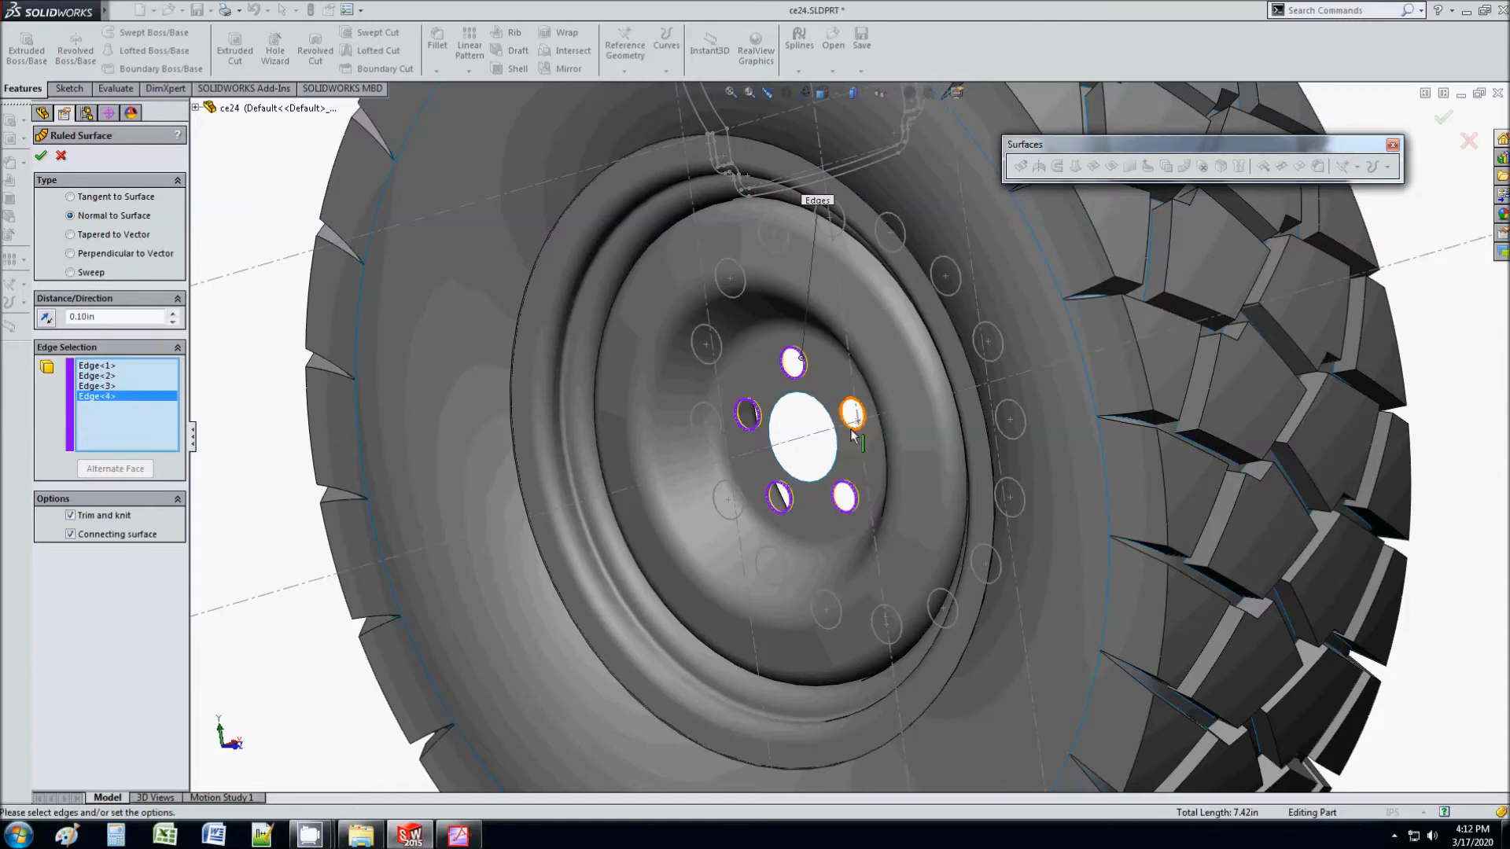
left_click(855, 428)
scroll(782, 444, "down", 5)
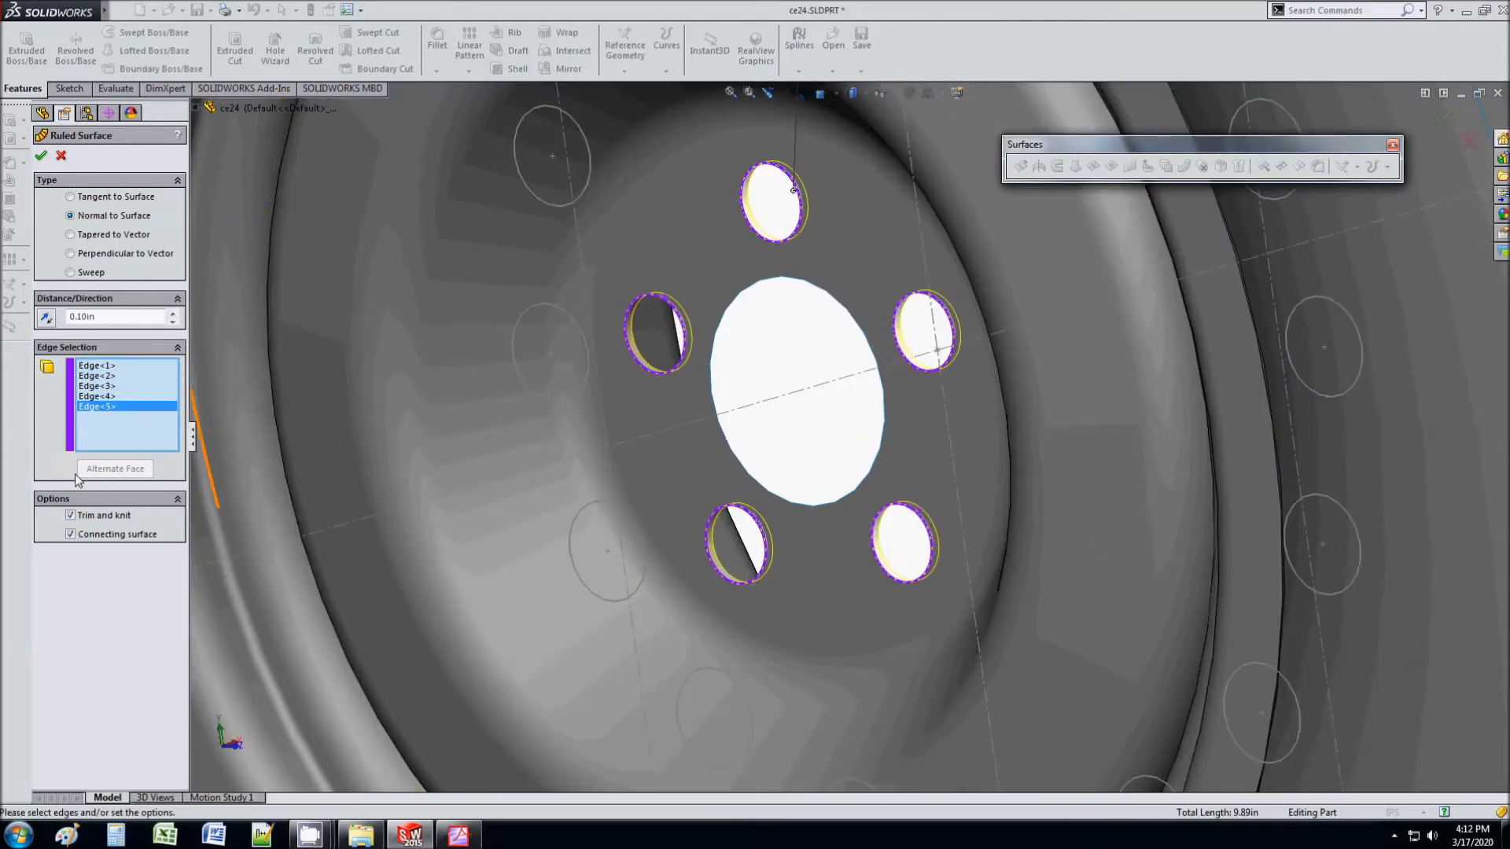
Step: Reverse the ruled surface direction and set its distance to 0.158 in, as given in instruction 8.2 of the Acrobat PDF
left_click(46, 317)
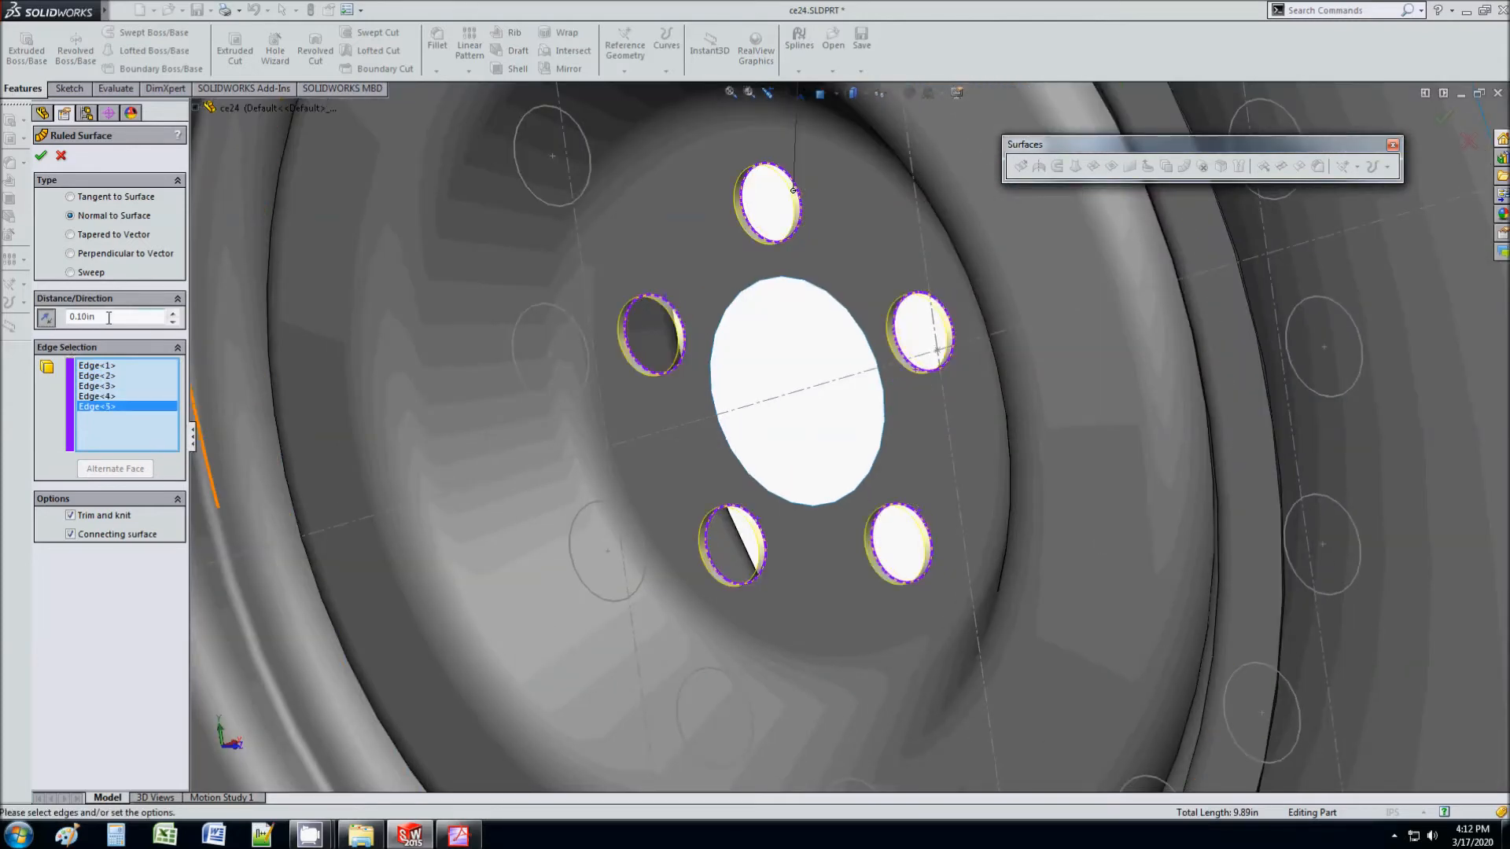
left_click(478, 842)
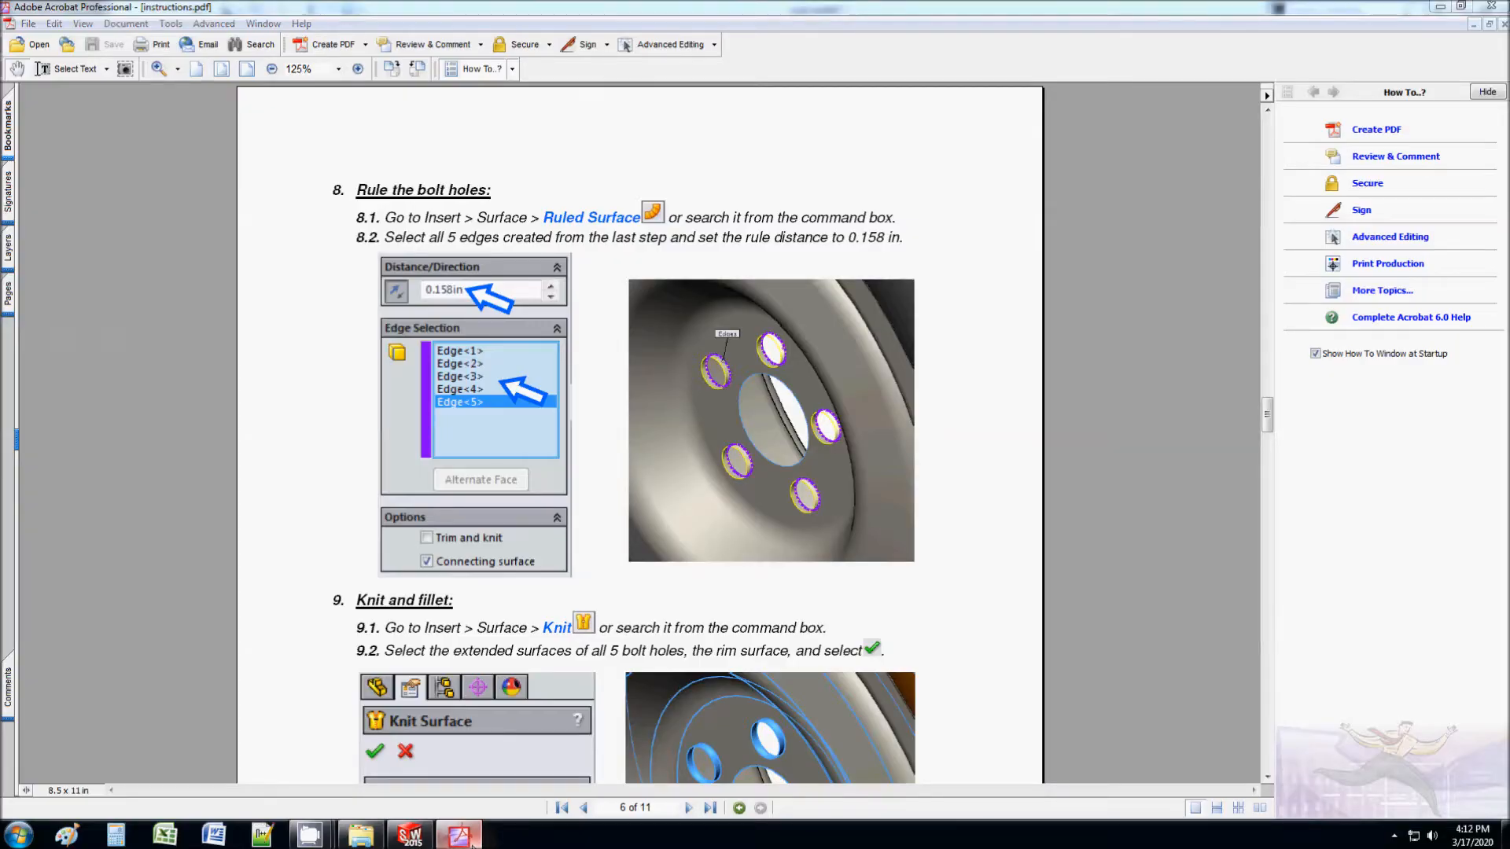
left_click(460, 835)
type("0.158")
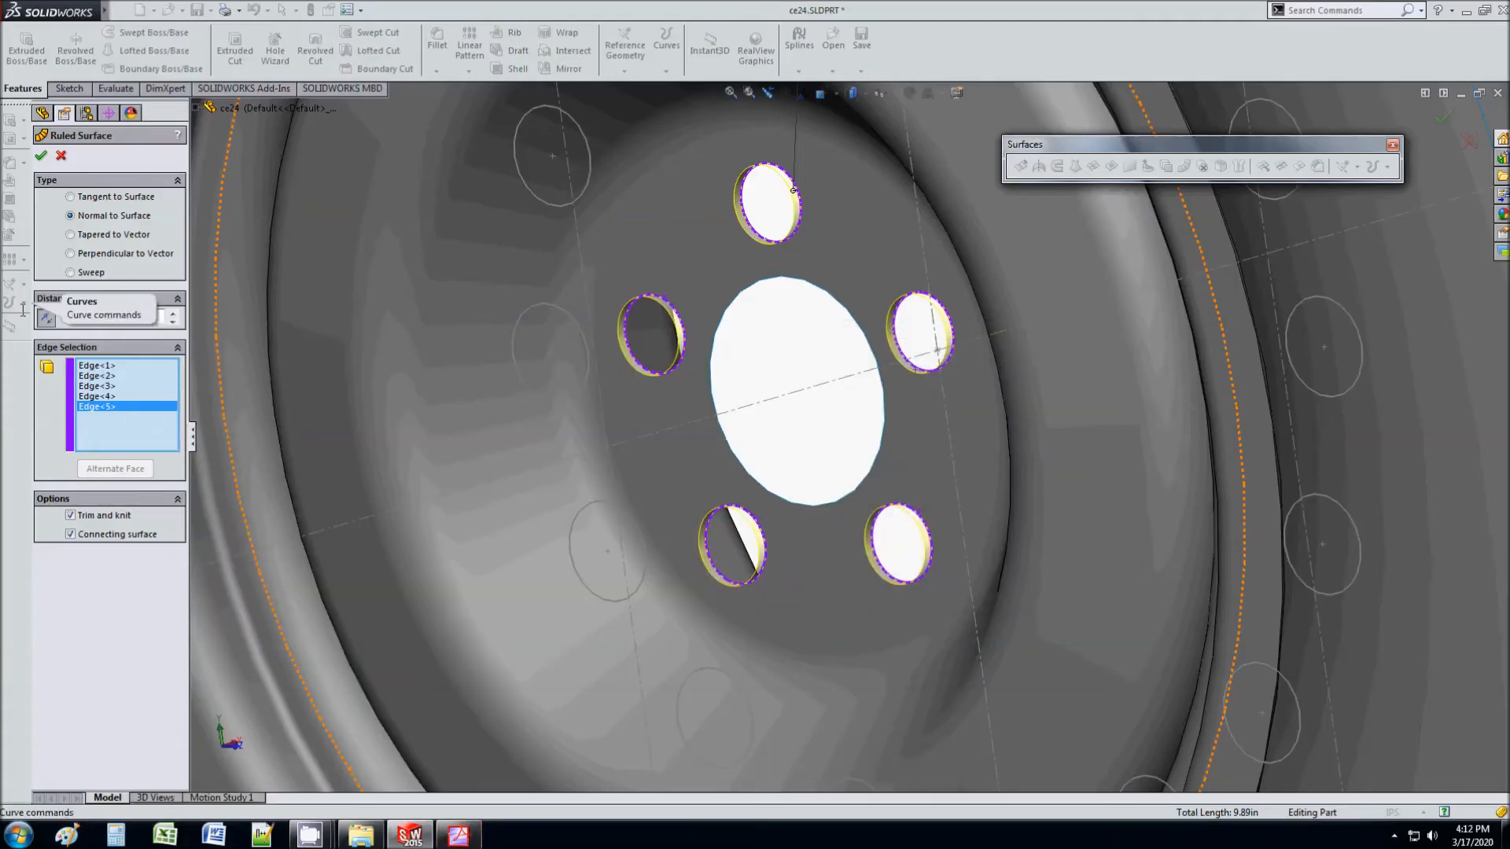
key("Return")
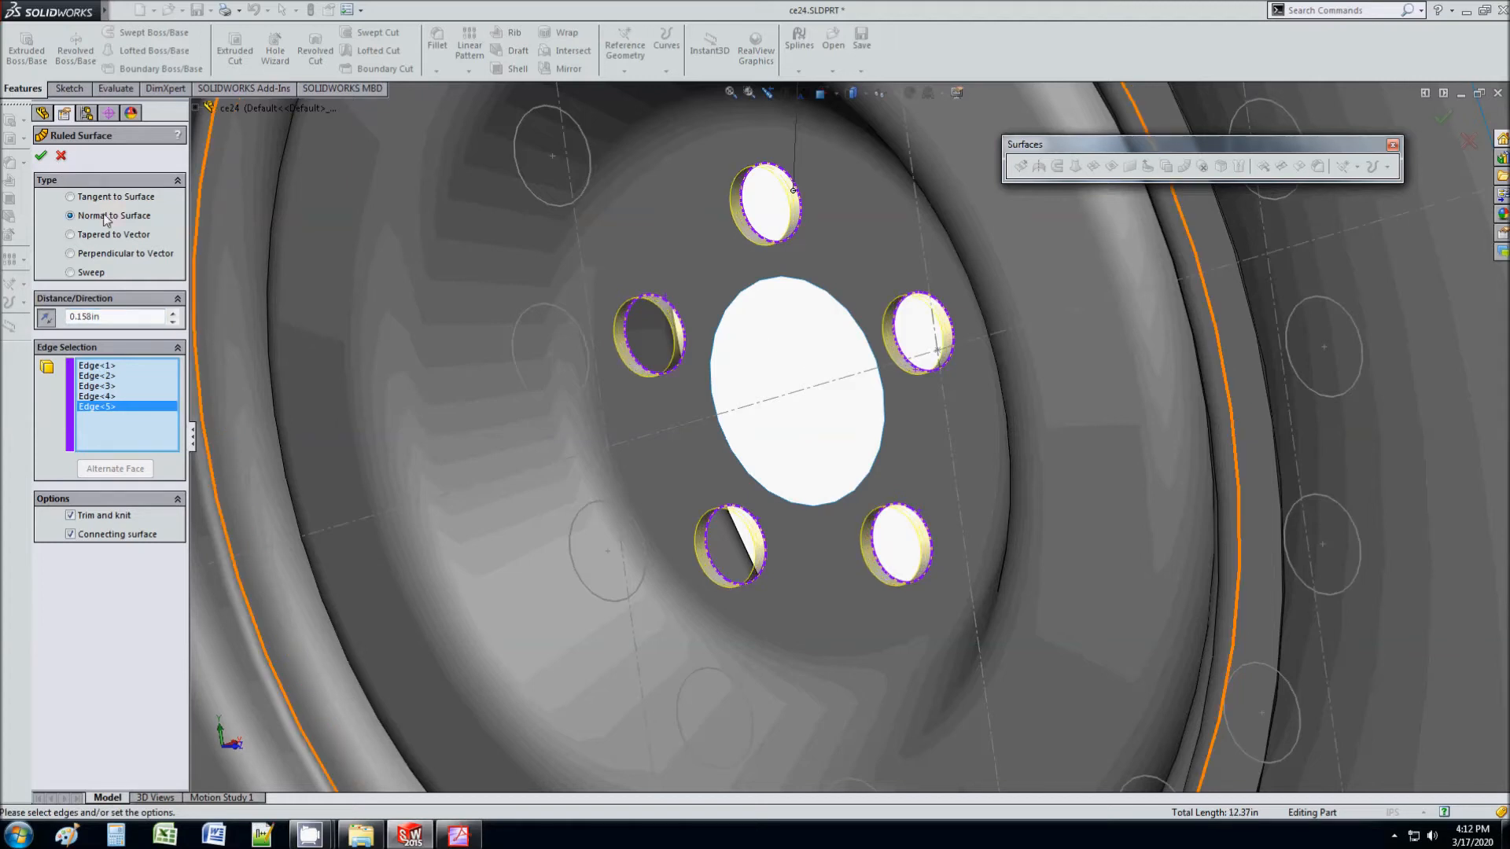
Step: Turn off Trim and knit, compare the options with the Acrobat PDF, and accept the ruled surface in SolidWorks
left_click(43, 154)
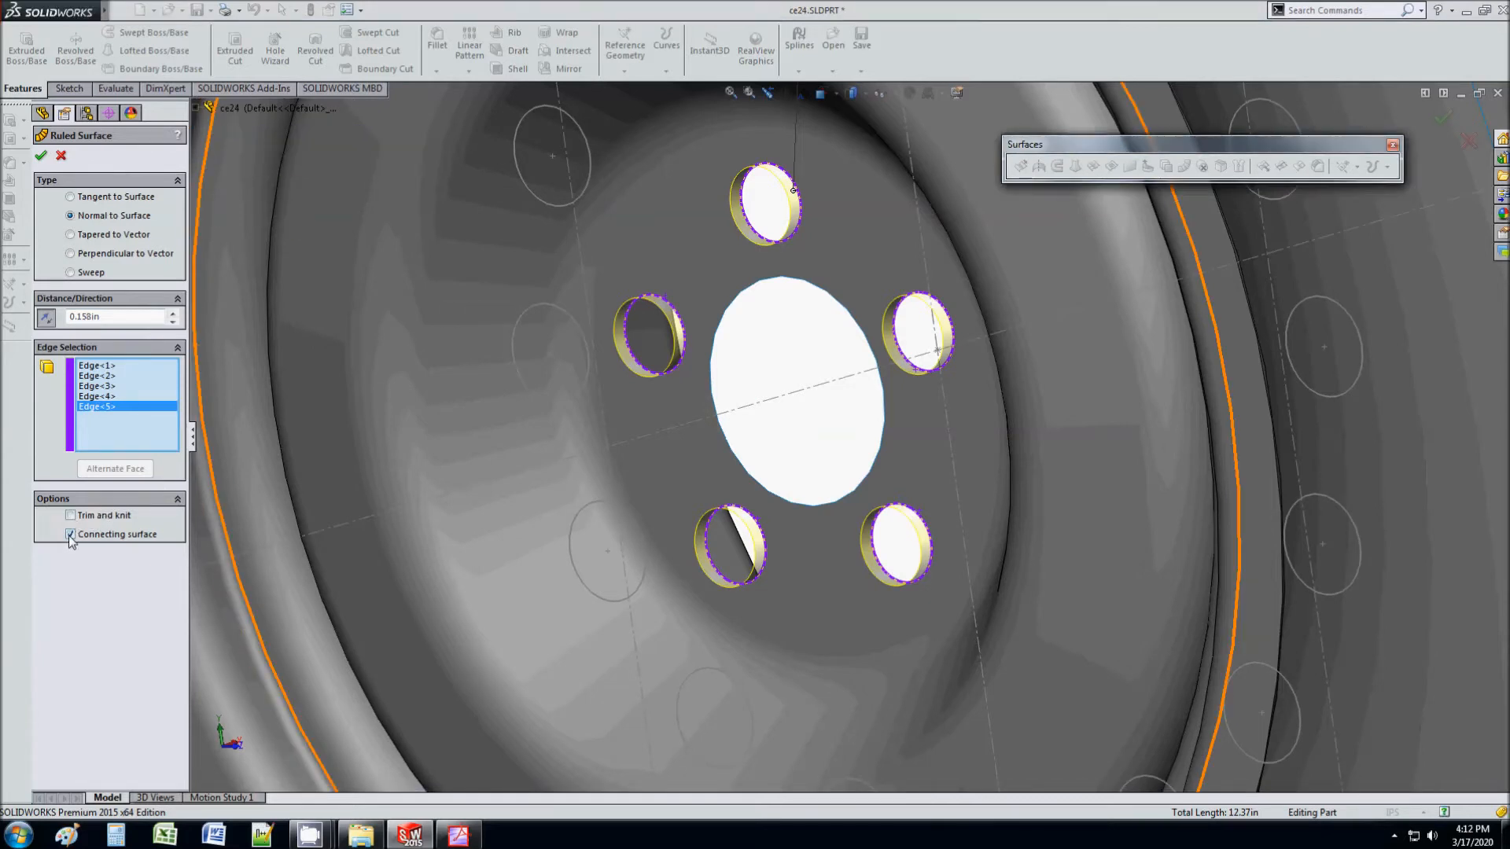
left_click(458, 835)
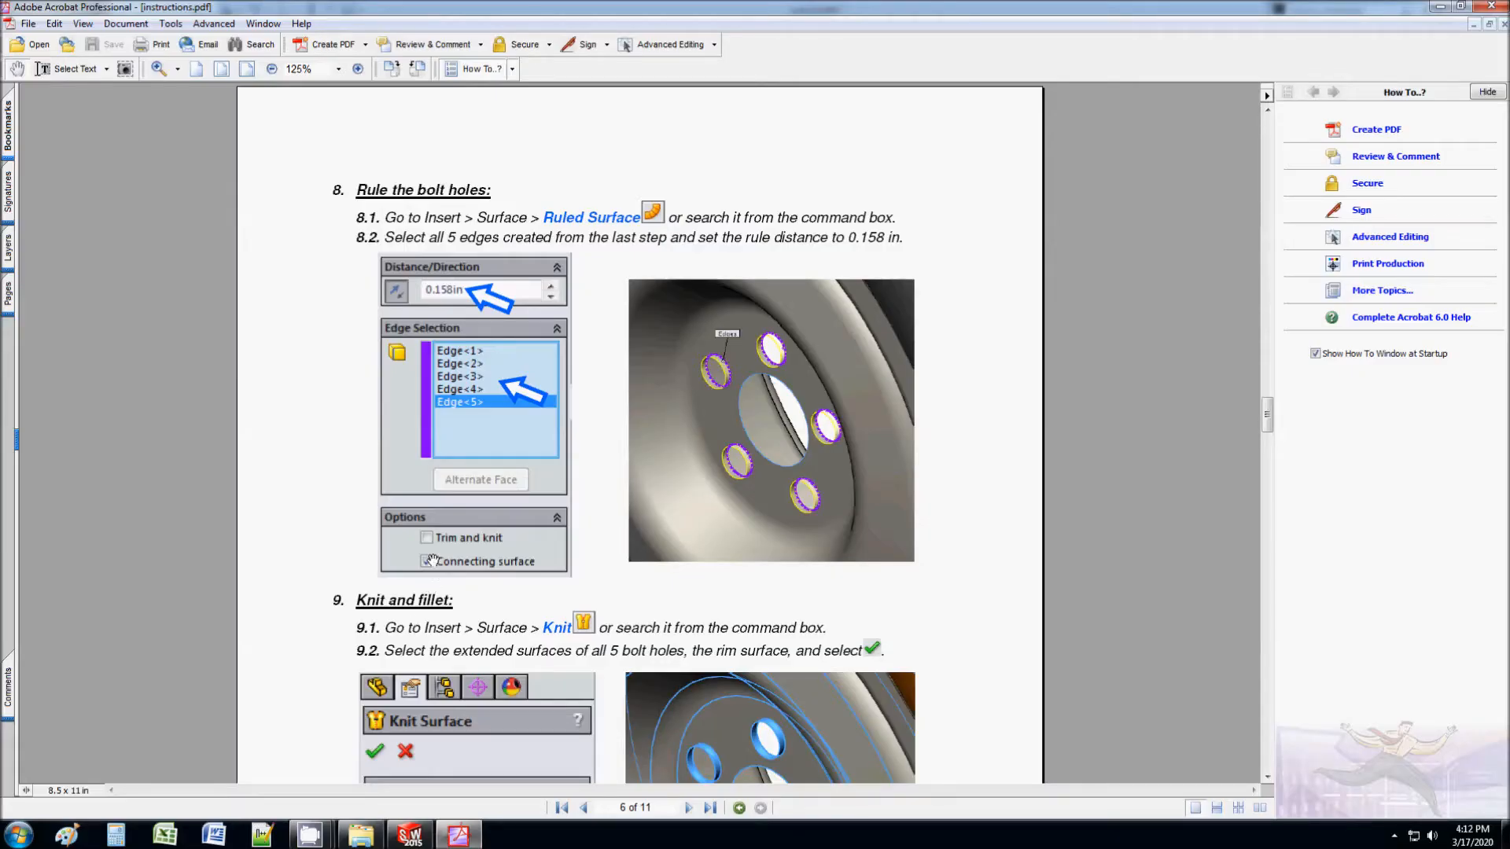
left_click(1441, 7)
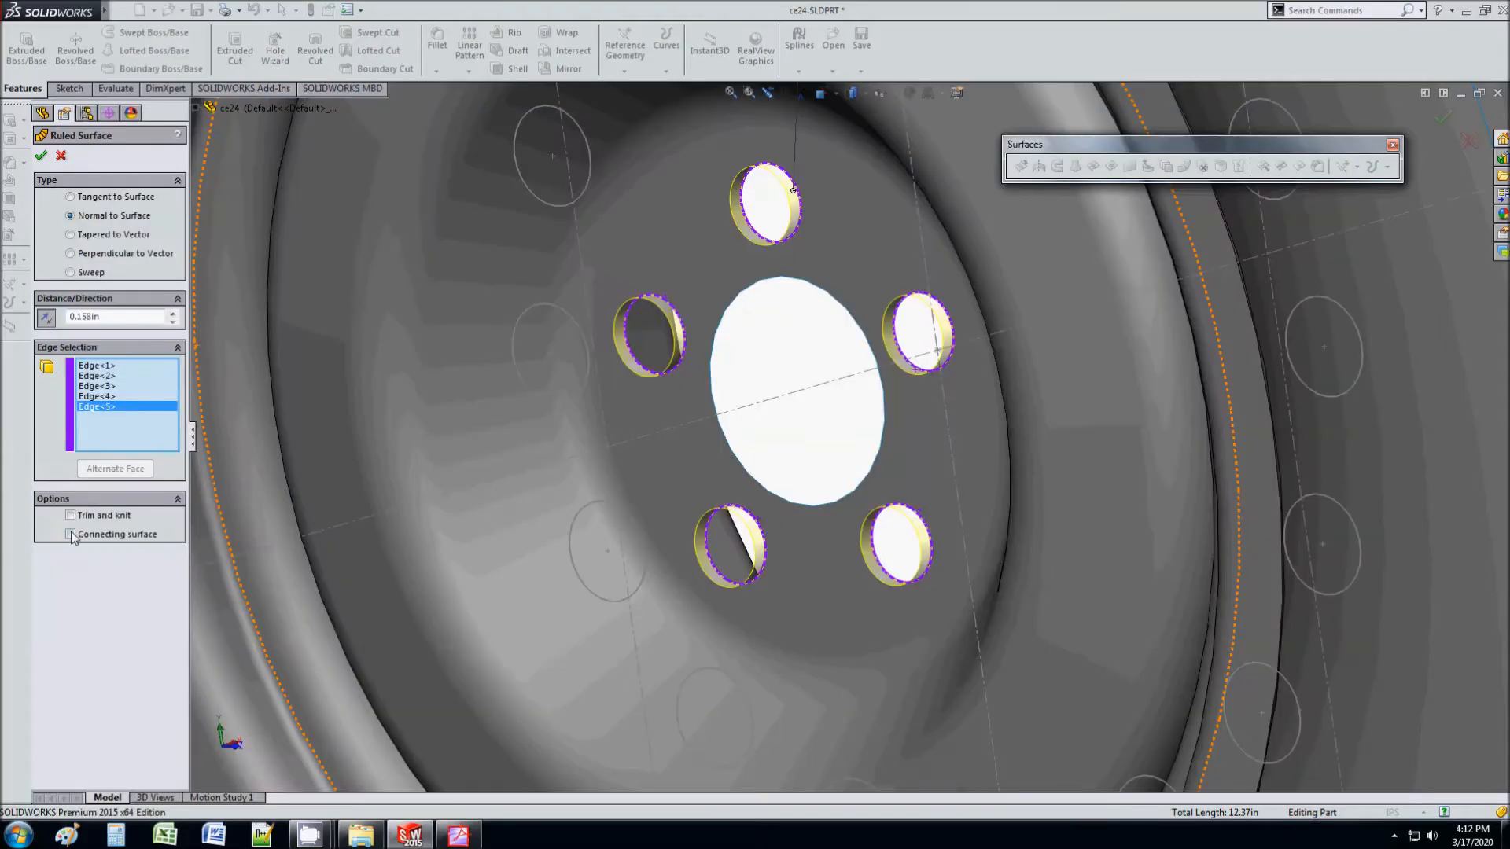
left_click(41, 155)
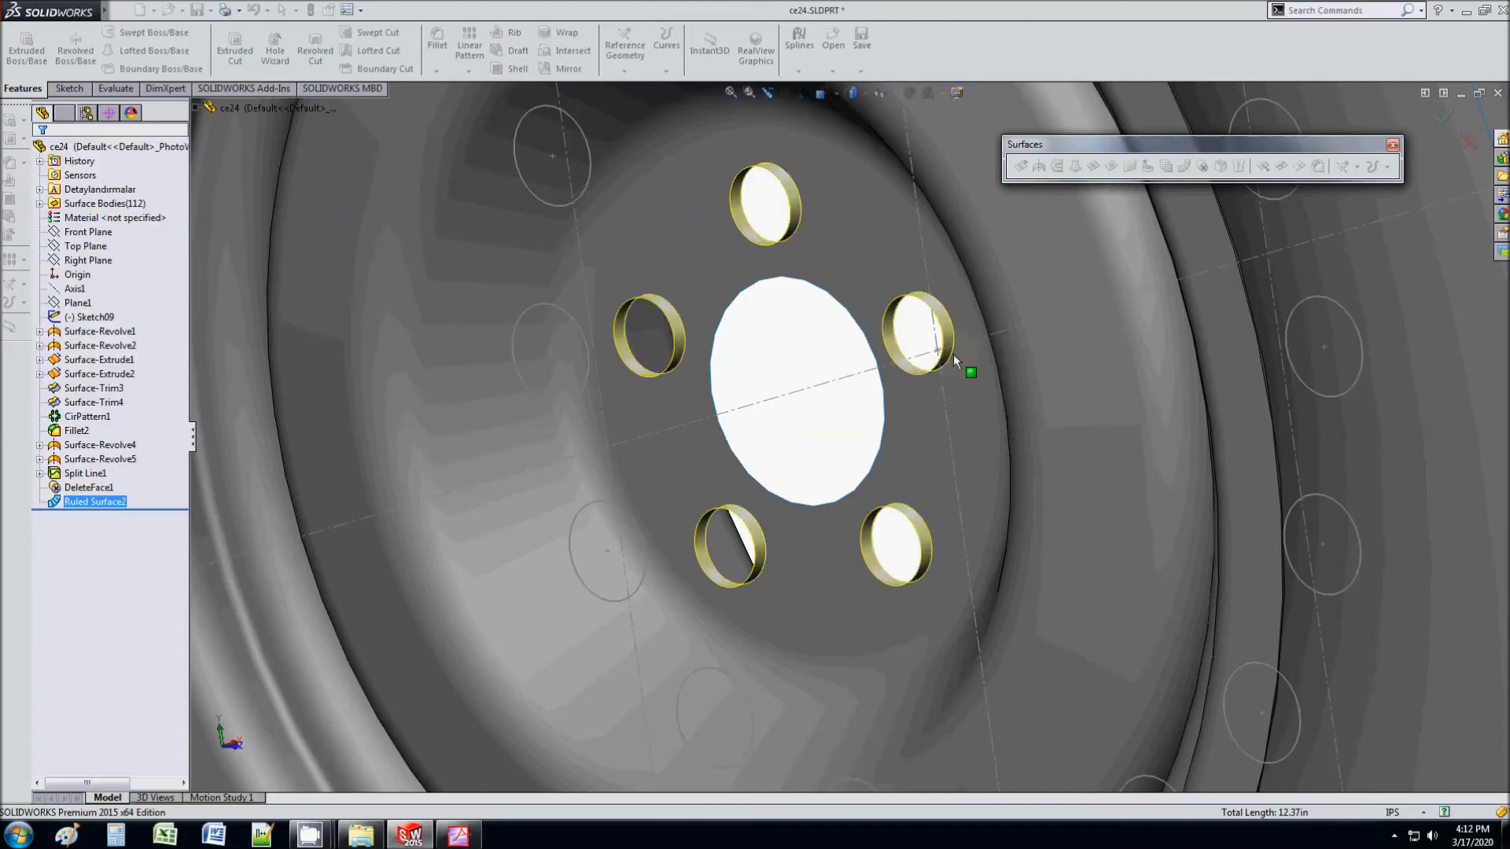
Step: Following section 9 of the Acrobat PDF, start a Knit Surface in SolidWorks with all five bolt-hole surfaces and the rim surface selected
middle_click_drag(853, 376, 843, 378)
left_click(457, 834)
scroll(549, 562, "down", 5)
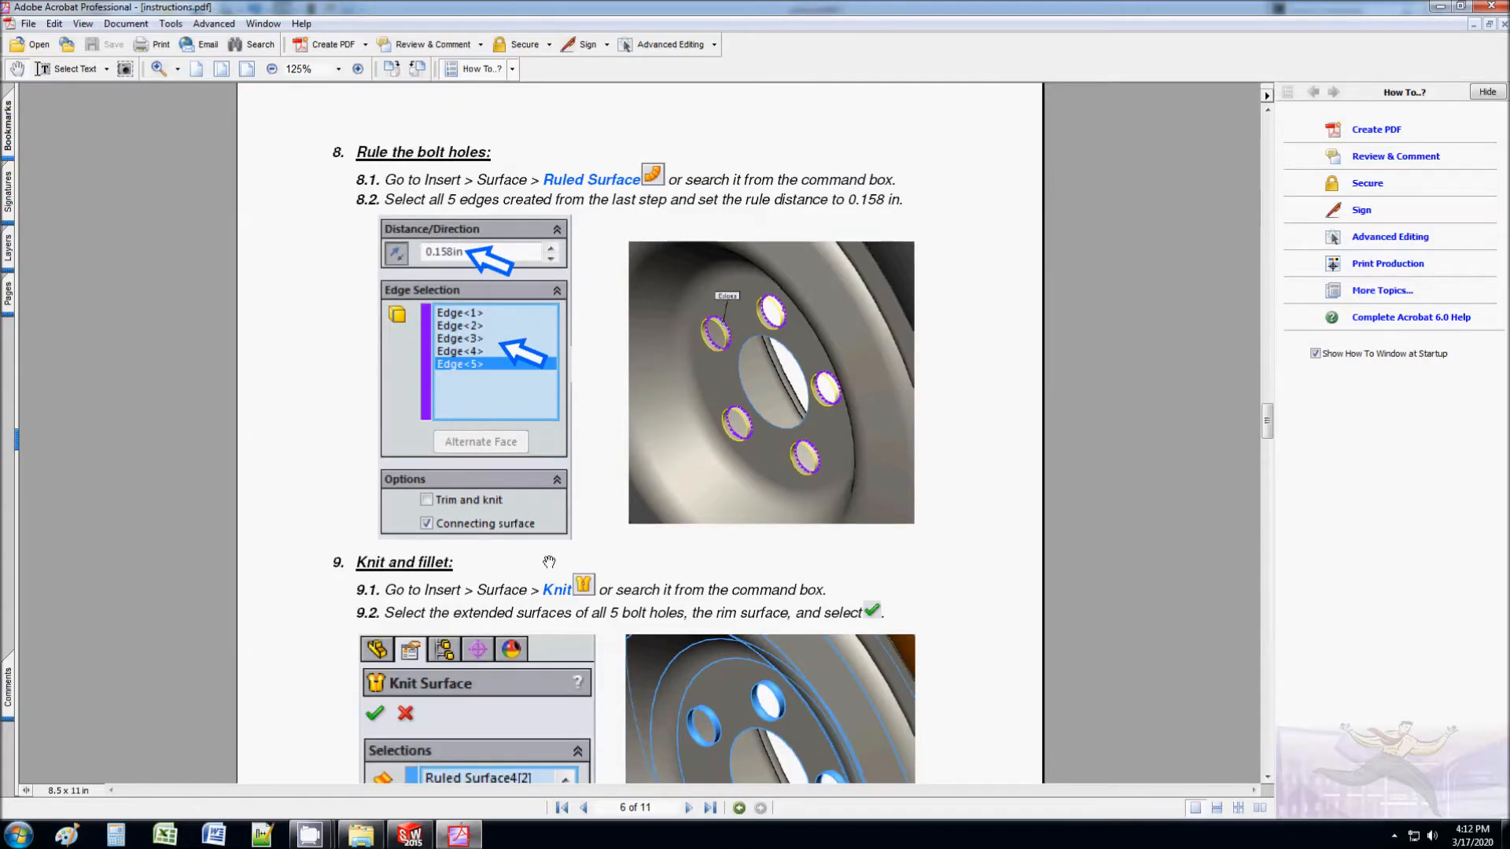
scroll(488, 542, "down", 1)
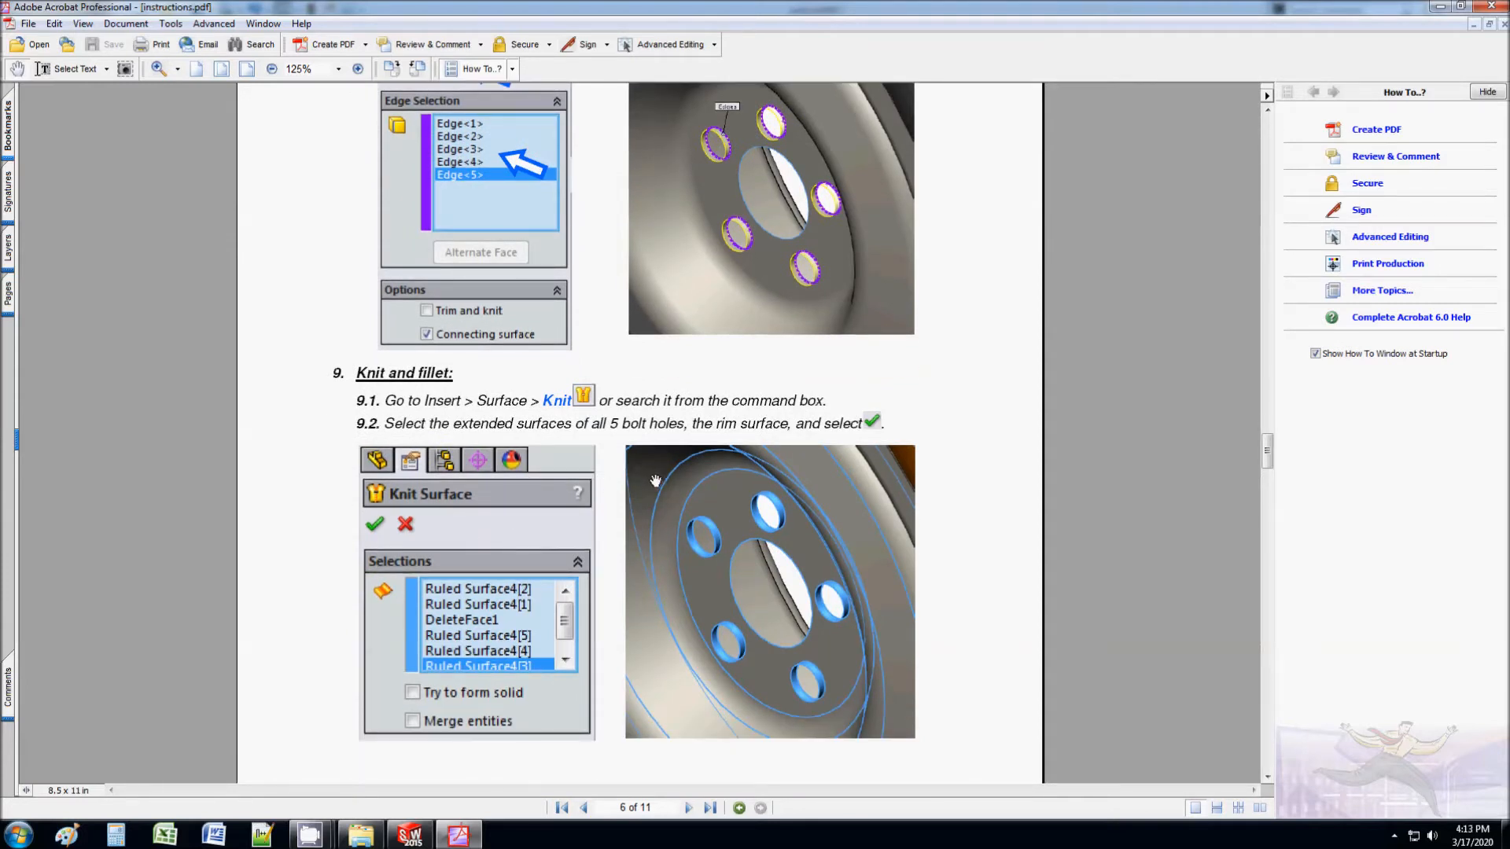
scroll(655, 481, "down", 1)
left_click(1439, 7)
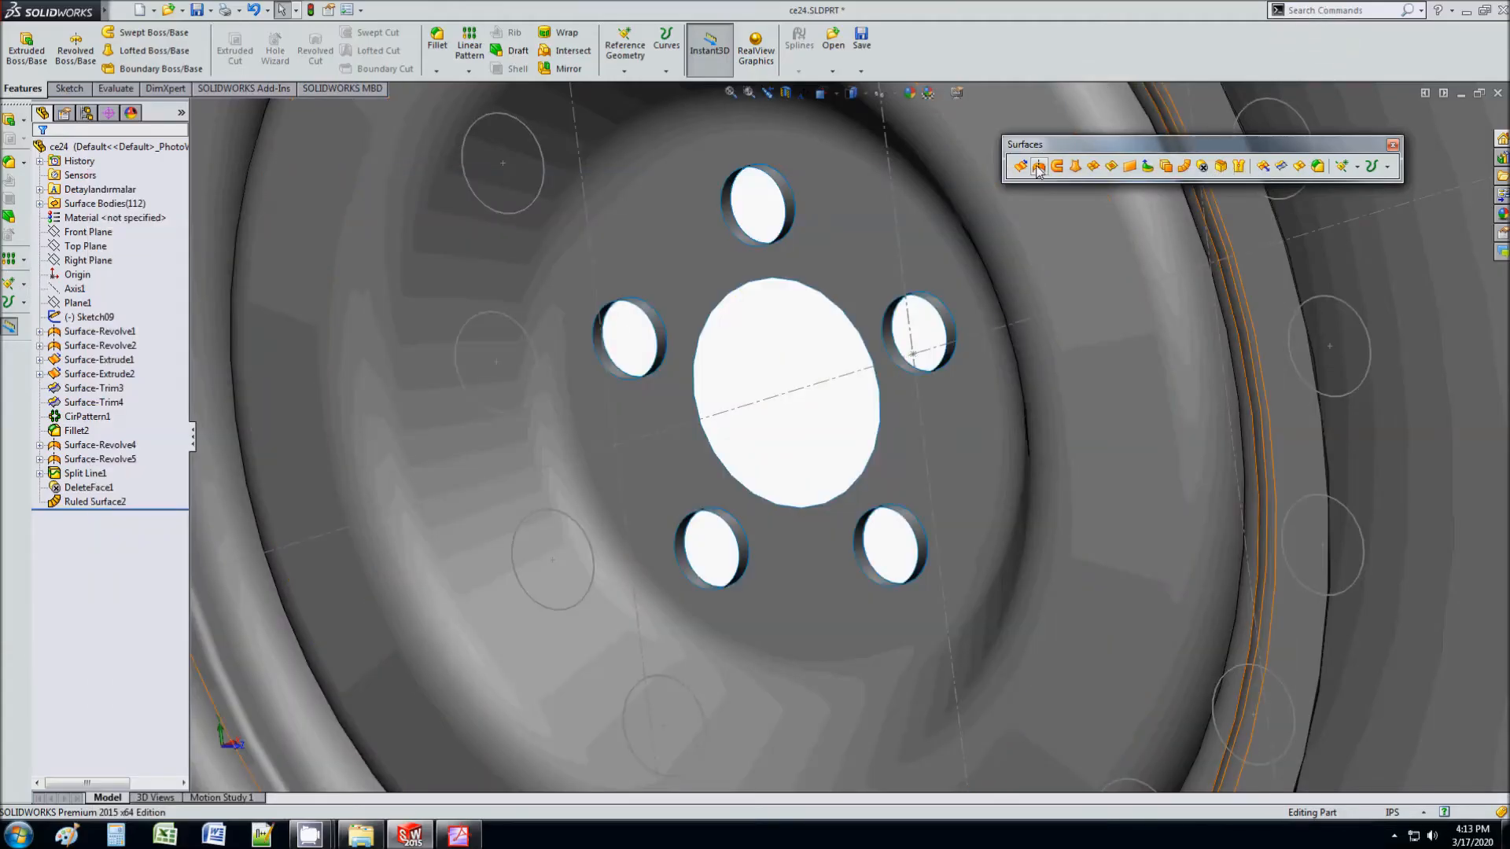
left_click(1239, 167)
left_click(785, 200)
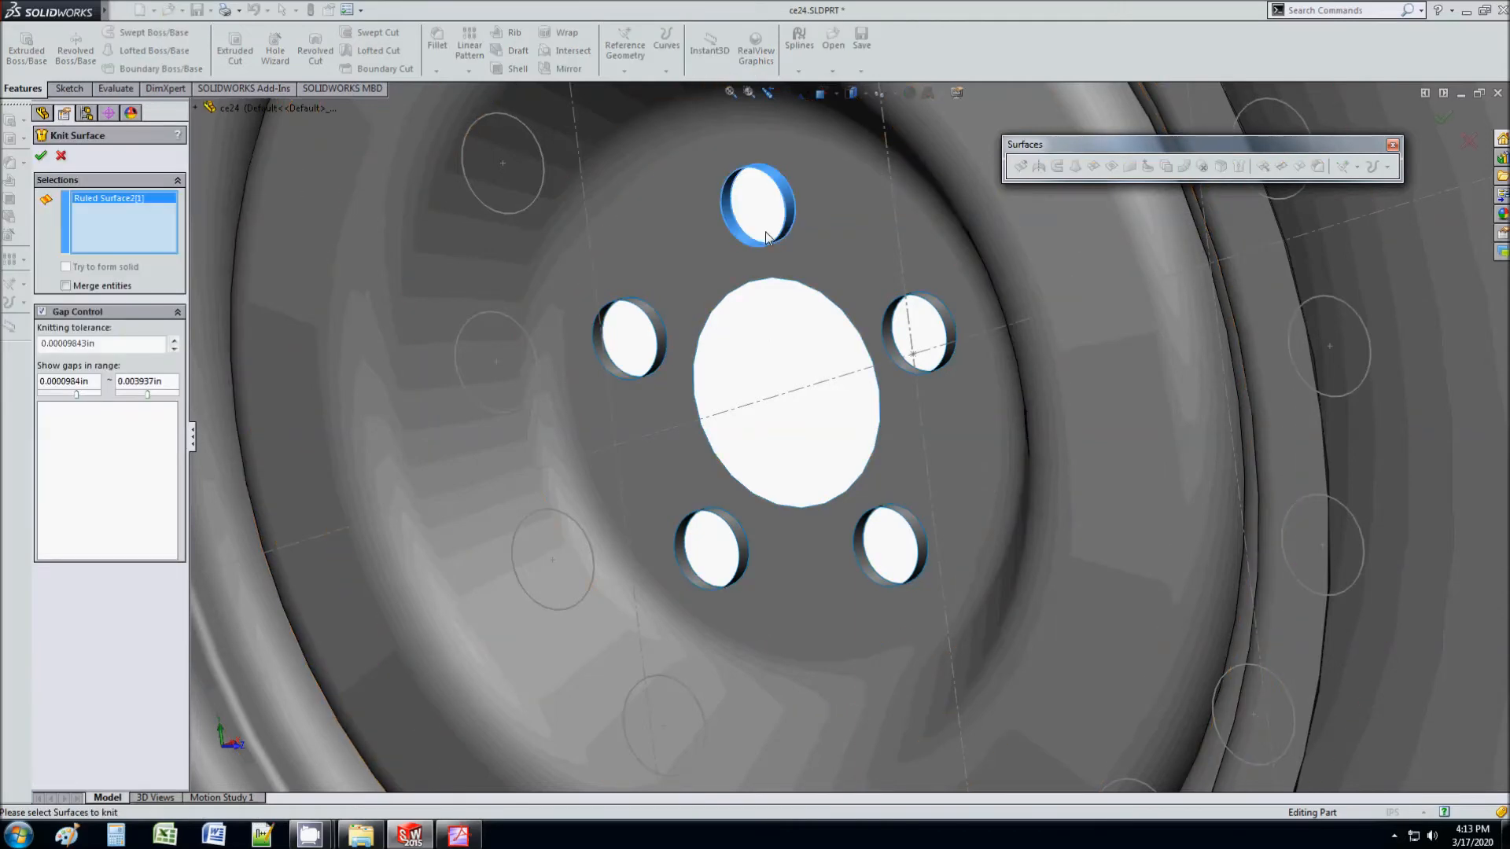
left_click(653, 317)
left_click(738, 537)
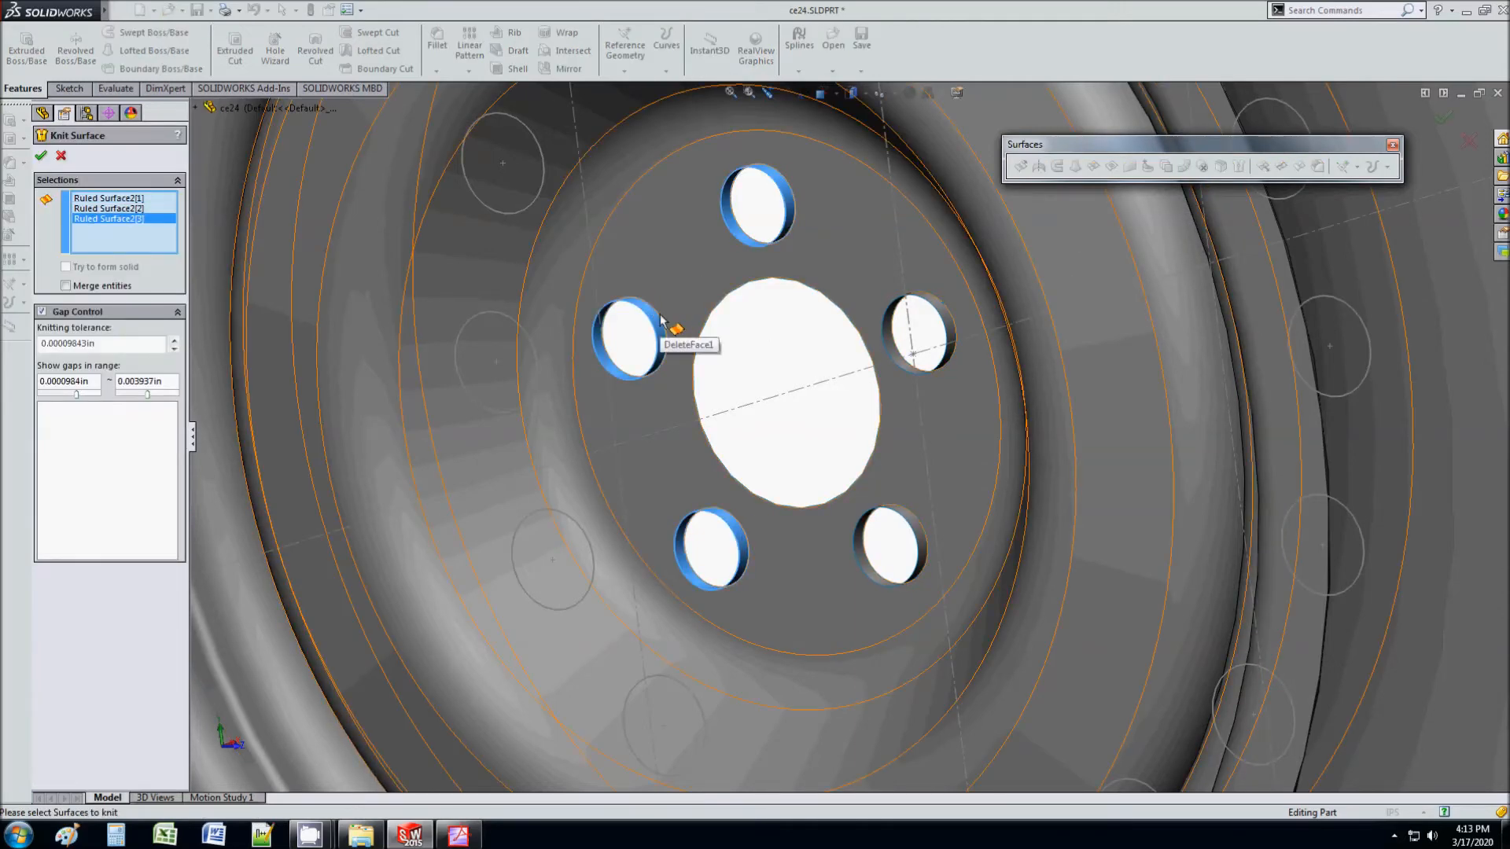
left_click(791, 536)
left_click(912, 532)
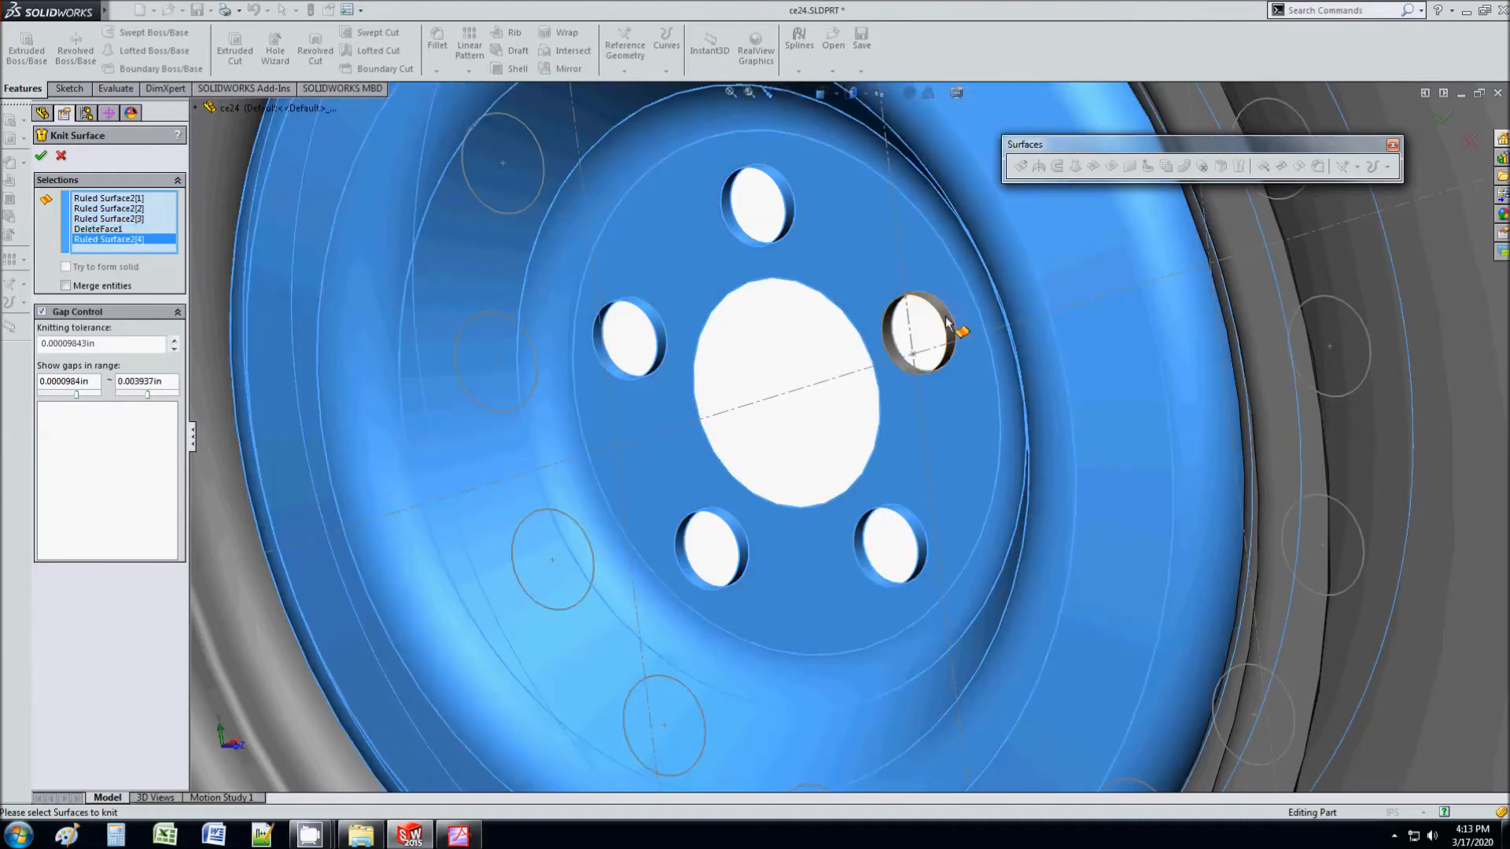
left_click(947, 324)
Step: Turn off Gap Control, compare the knit options with the Acrobat PDF, and accept the knit of bolt holes and rim in SolidWorks
scroll(947, 456, "down", 2)
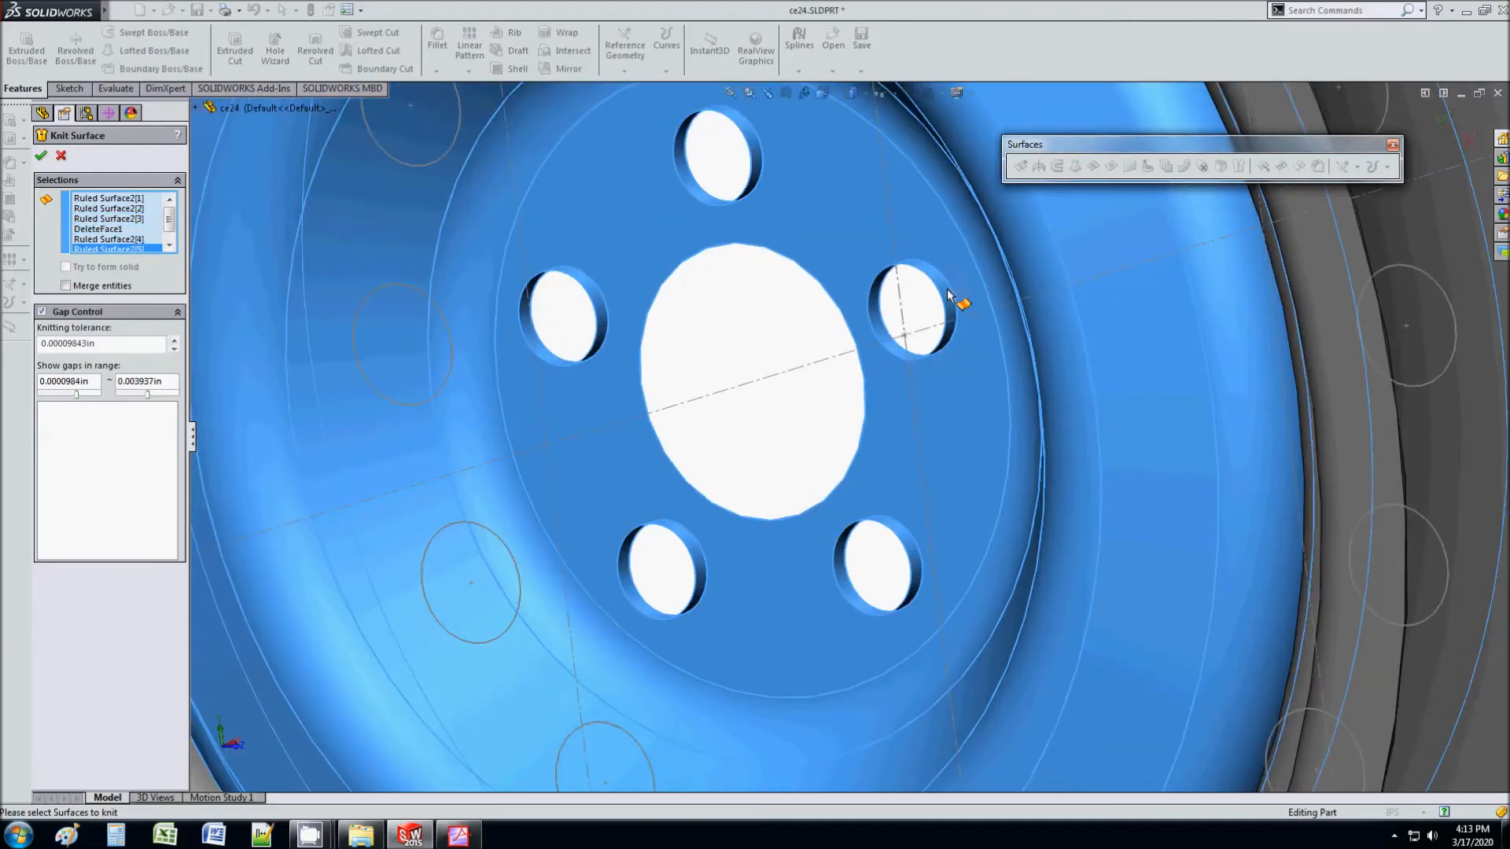
scroll(956, 307, "down", 2)
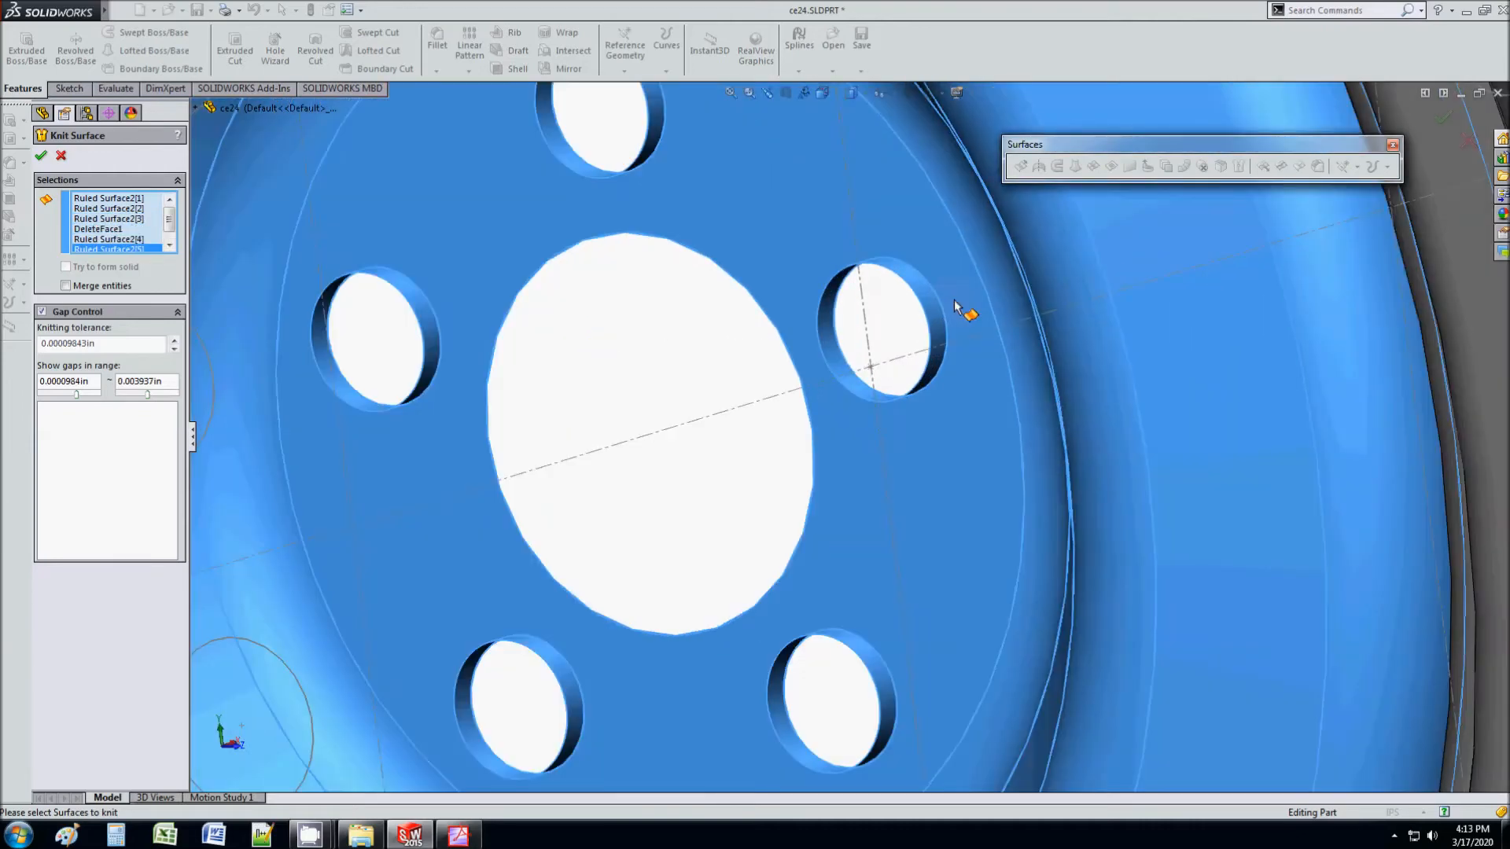
scroll(956, 307, "down", 3)
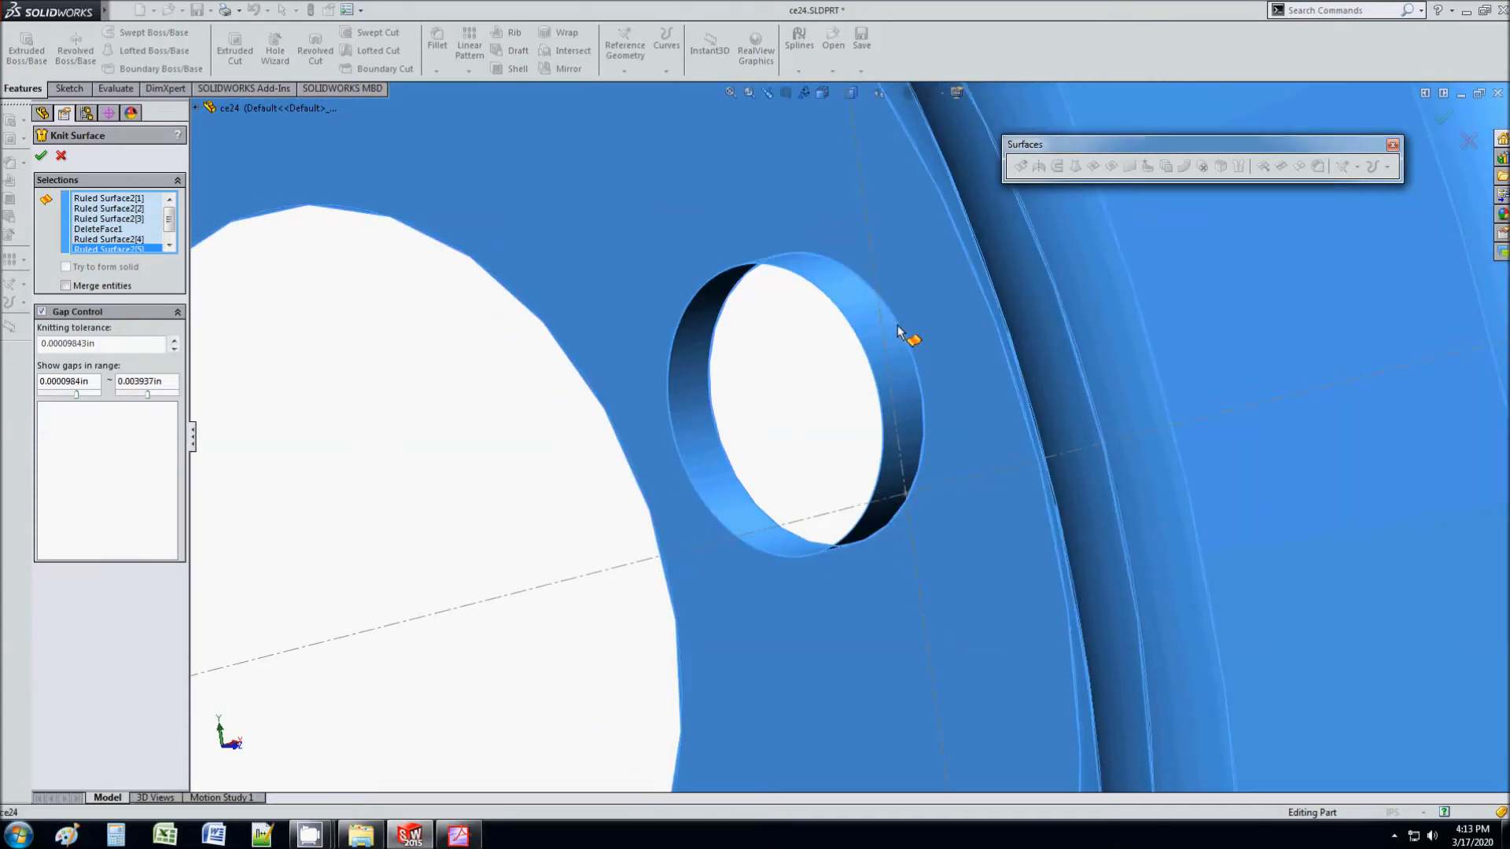
scroll(904, 338, "up", 6)
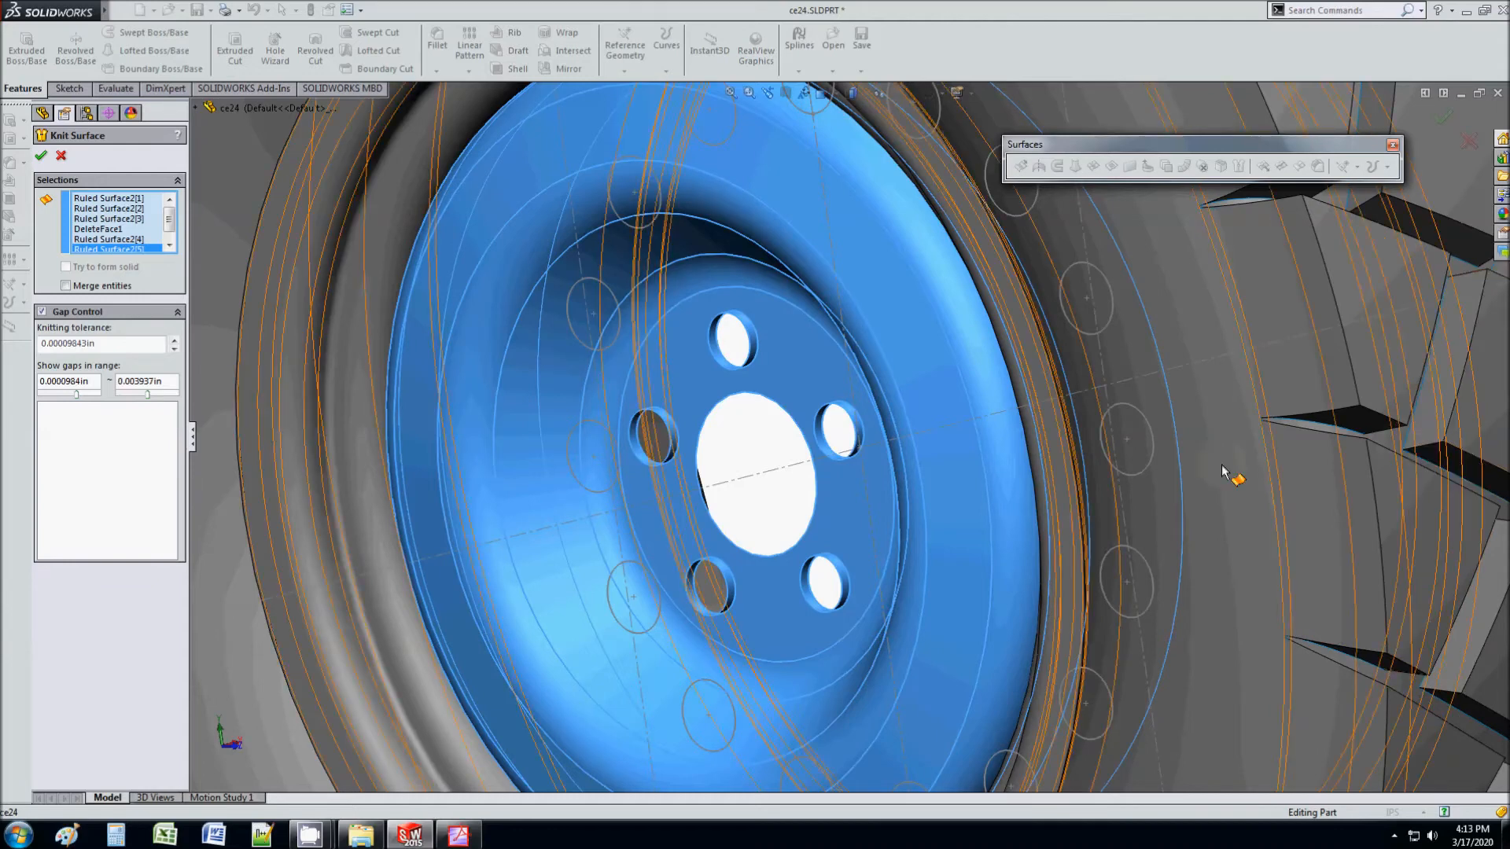
scroll(760, 495, "down", 2)
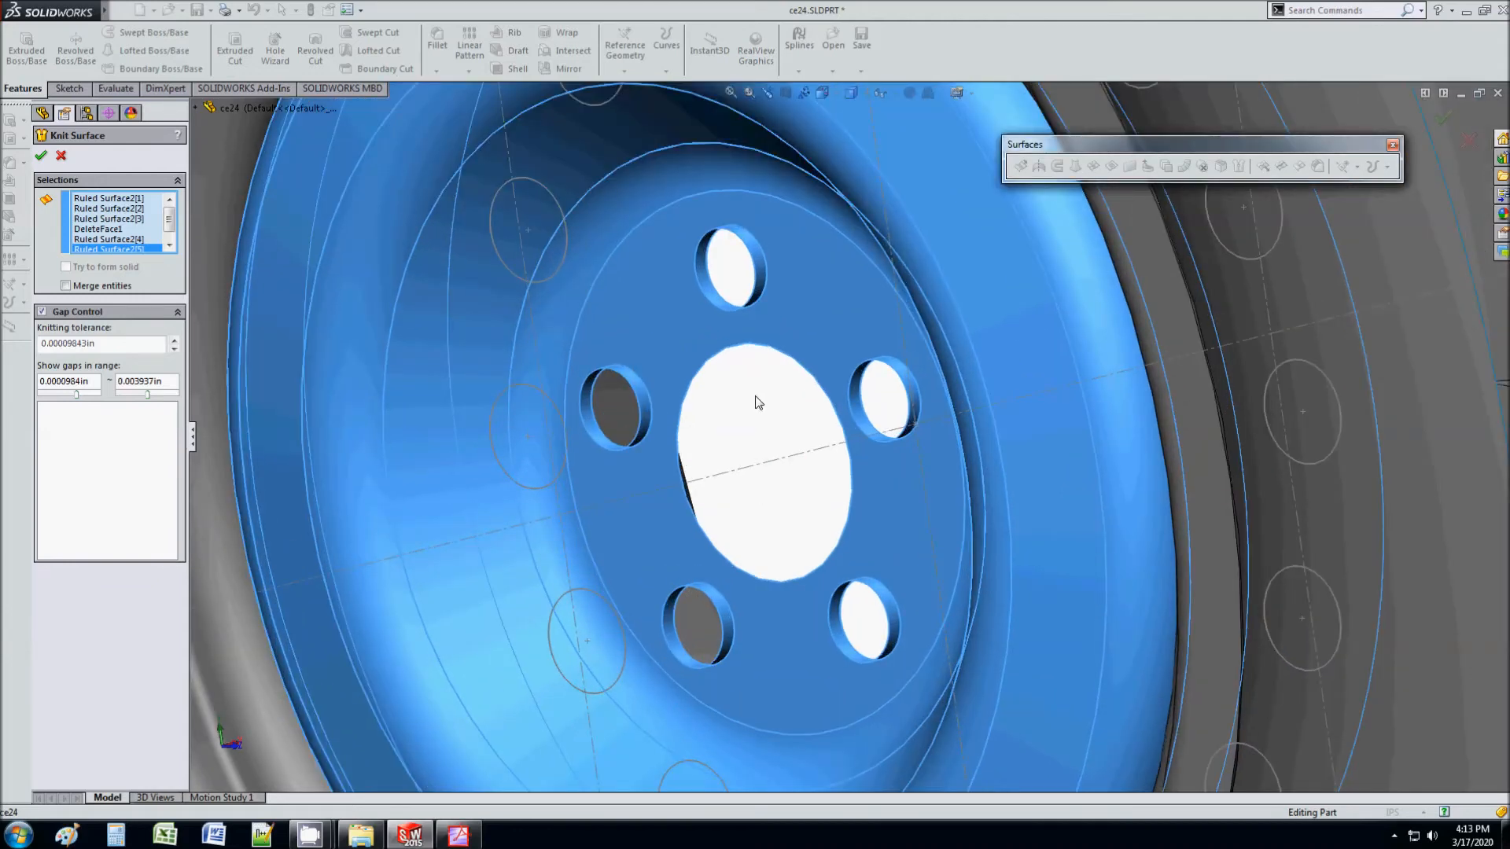
left_click(43, 312)
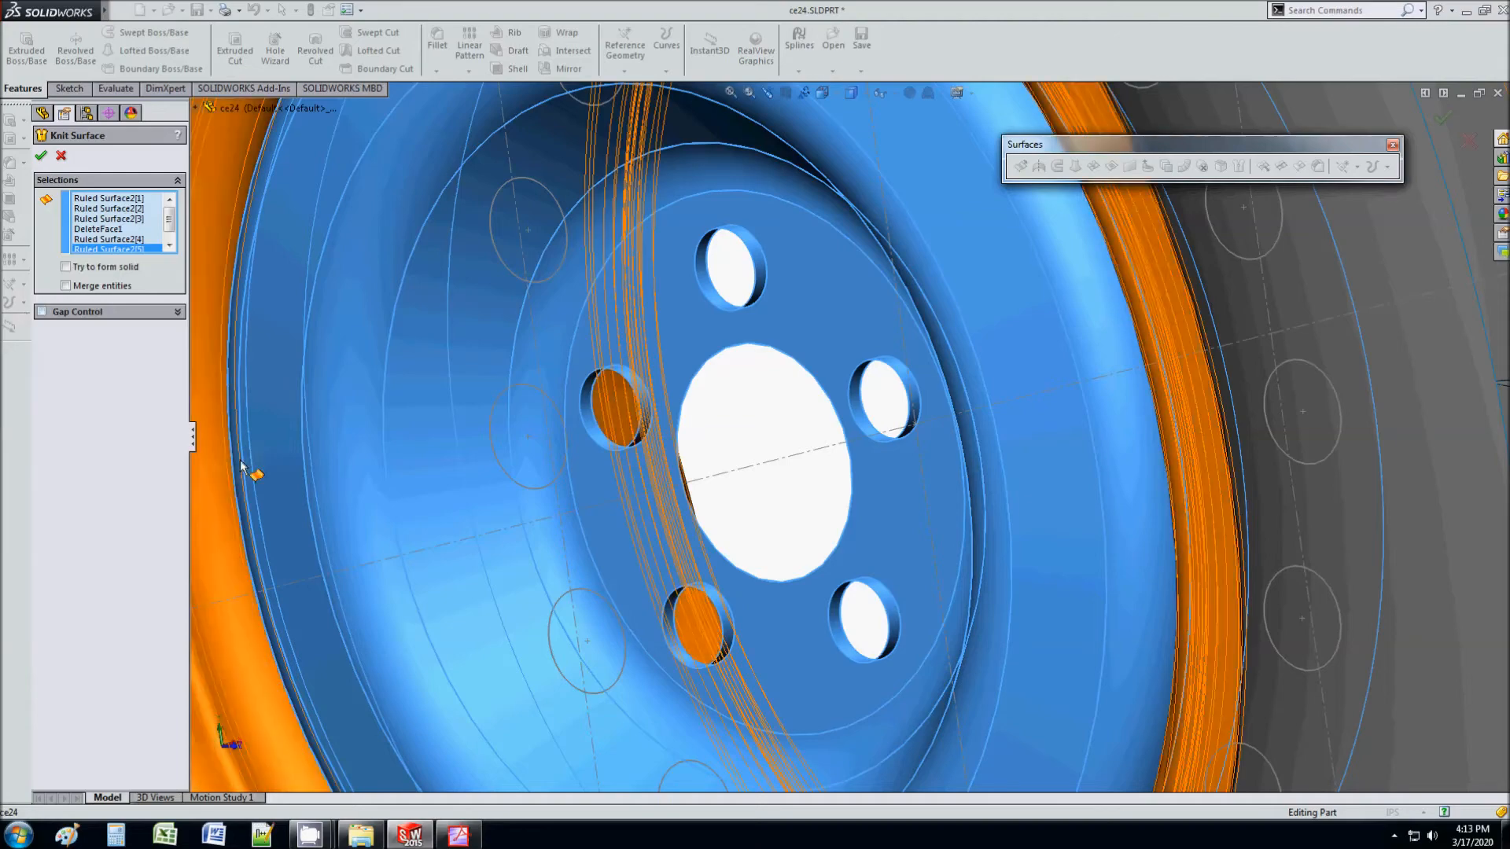
left_click(458, 835)
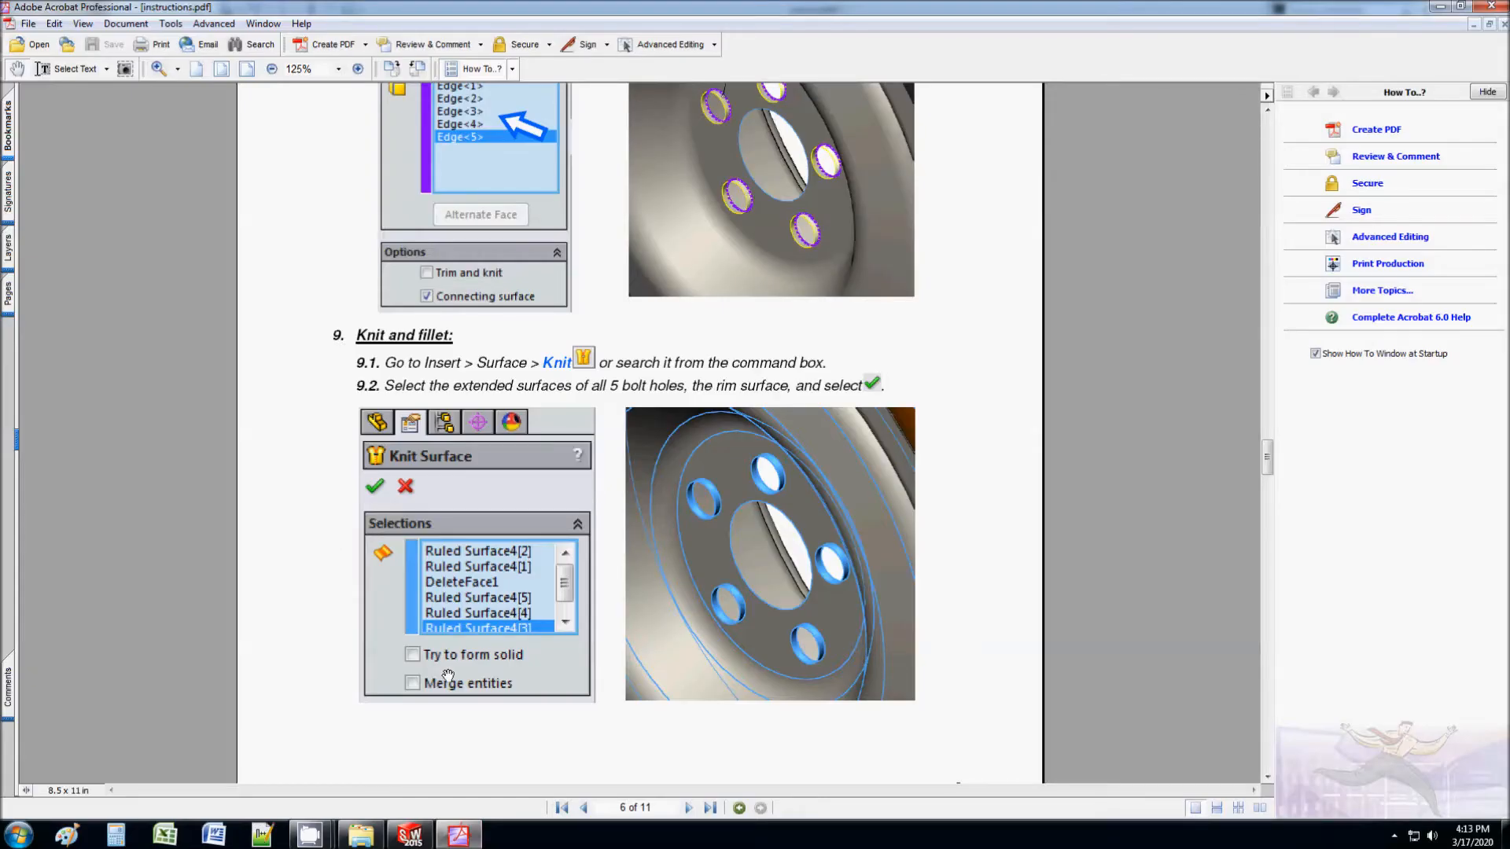
scroll(883, 398, "down", 10)
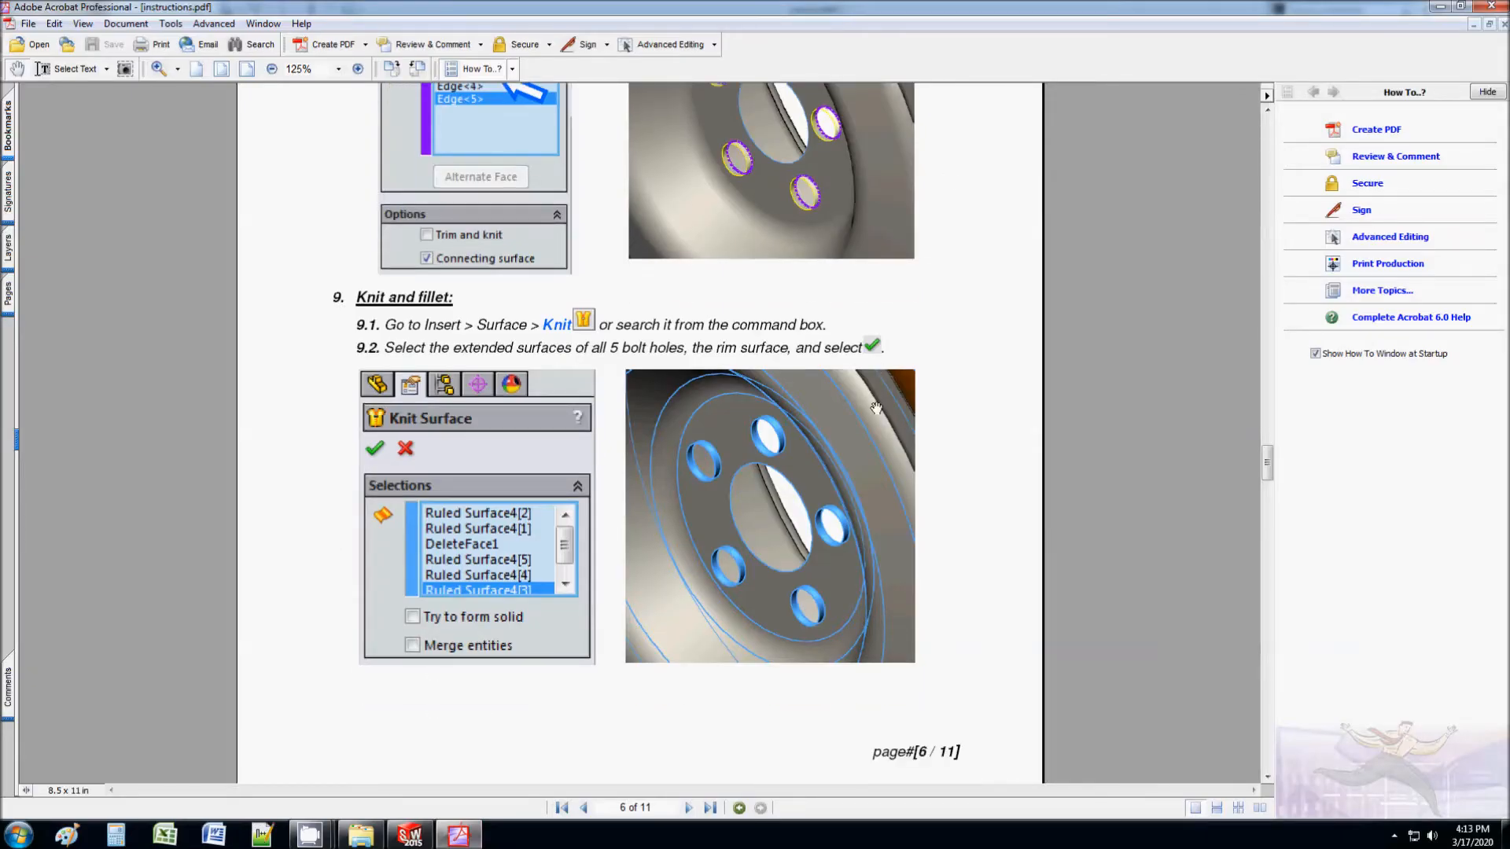
left_click(1440, 7)
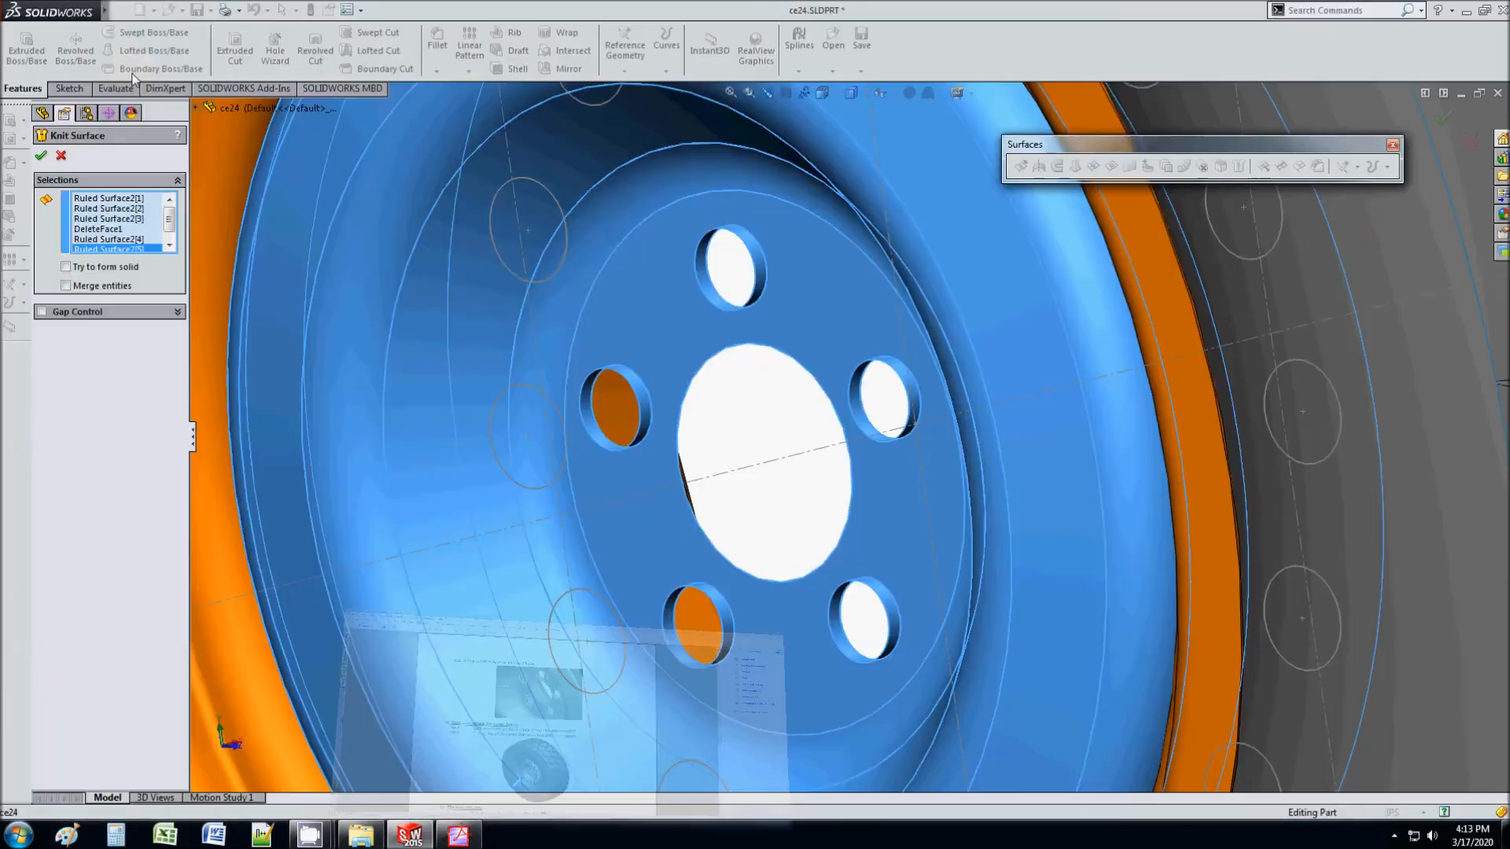
left_click(42, 155)
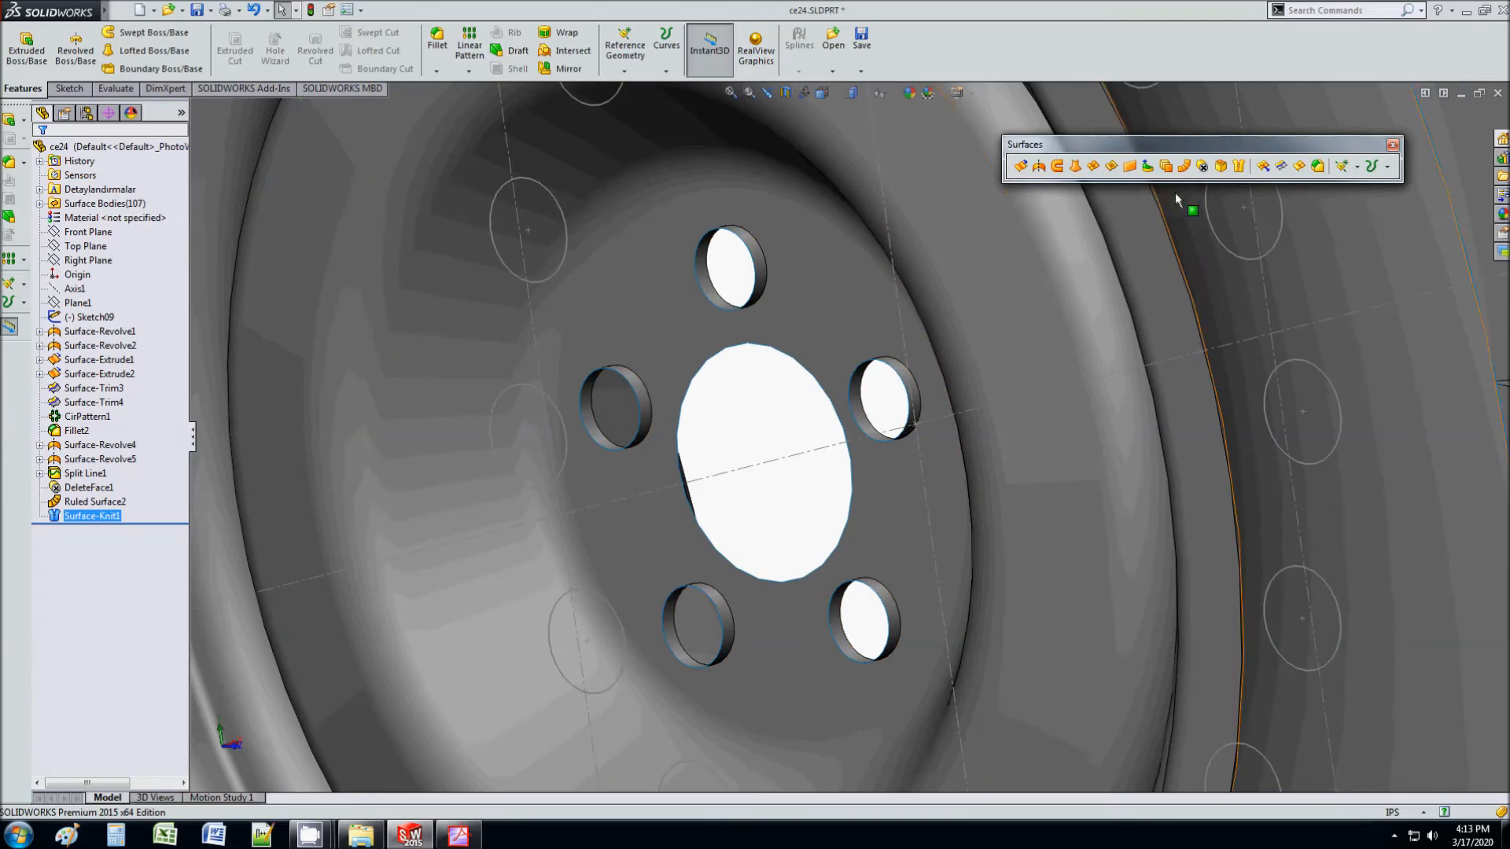
Step: Add a 0.236 in fillet to all five bolt-hole edges, checking instruction 9.3 in the Acrobat PDF, and save the part in SolidWorks
left_click(438, 48)
left_click(765, 261)
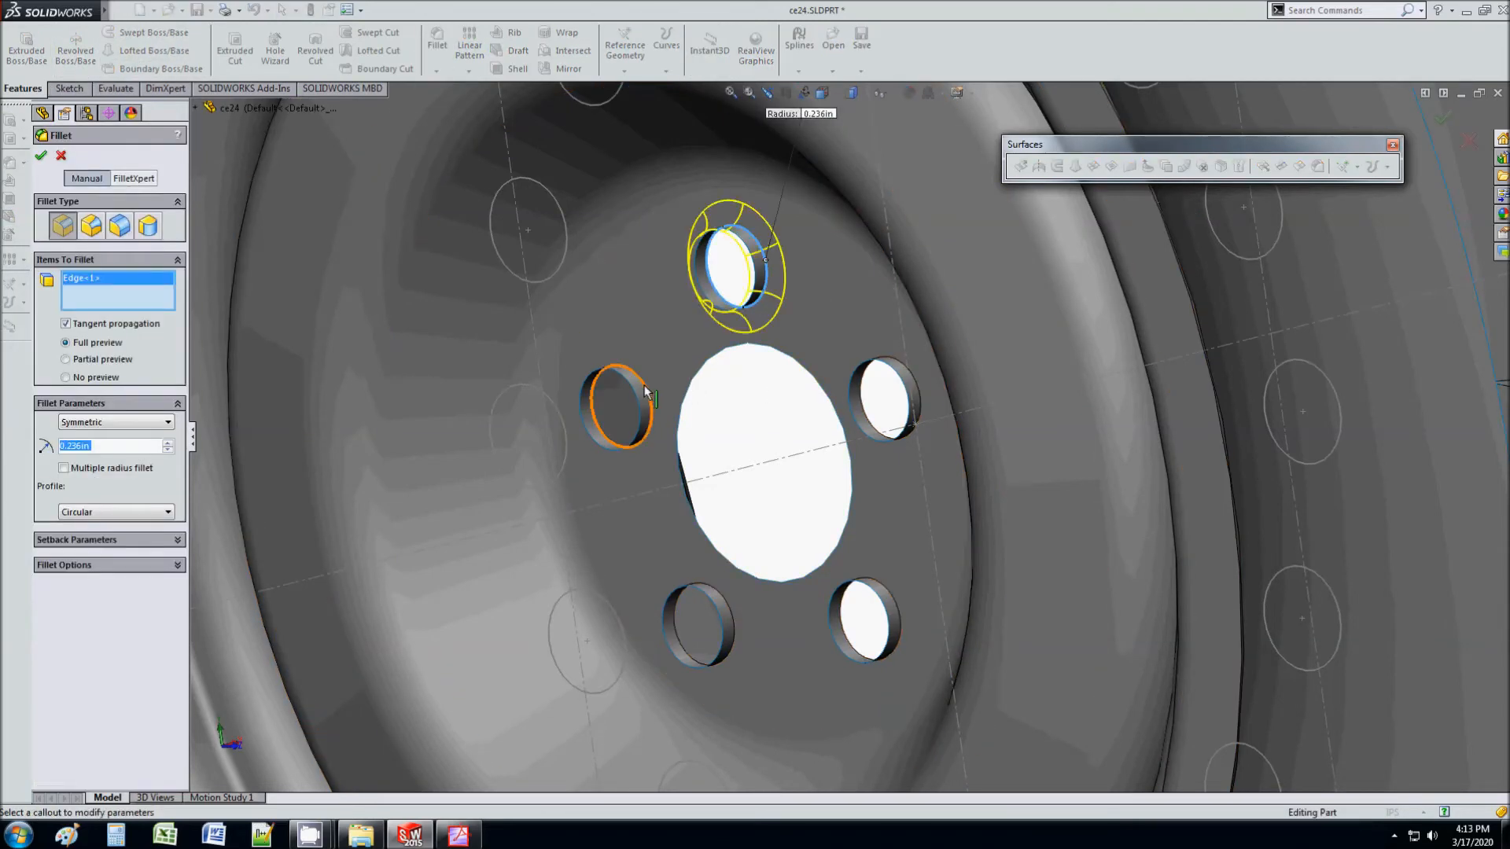
left_click(725, 621)
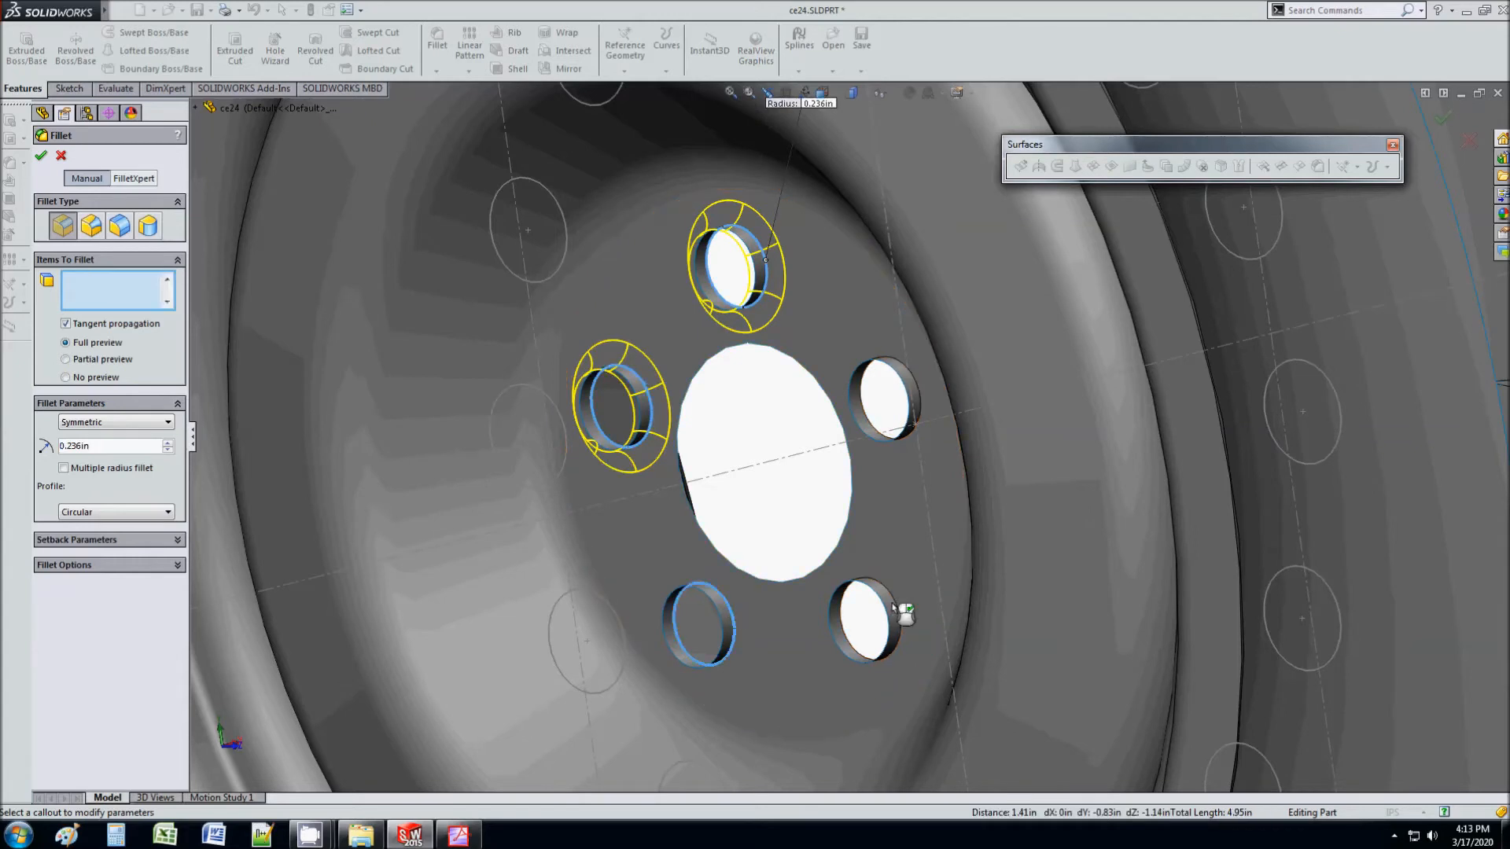
left_click(899, 605)
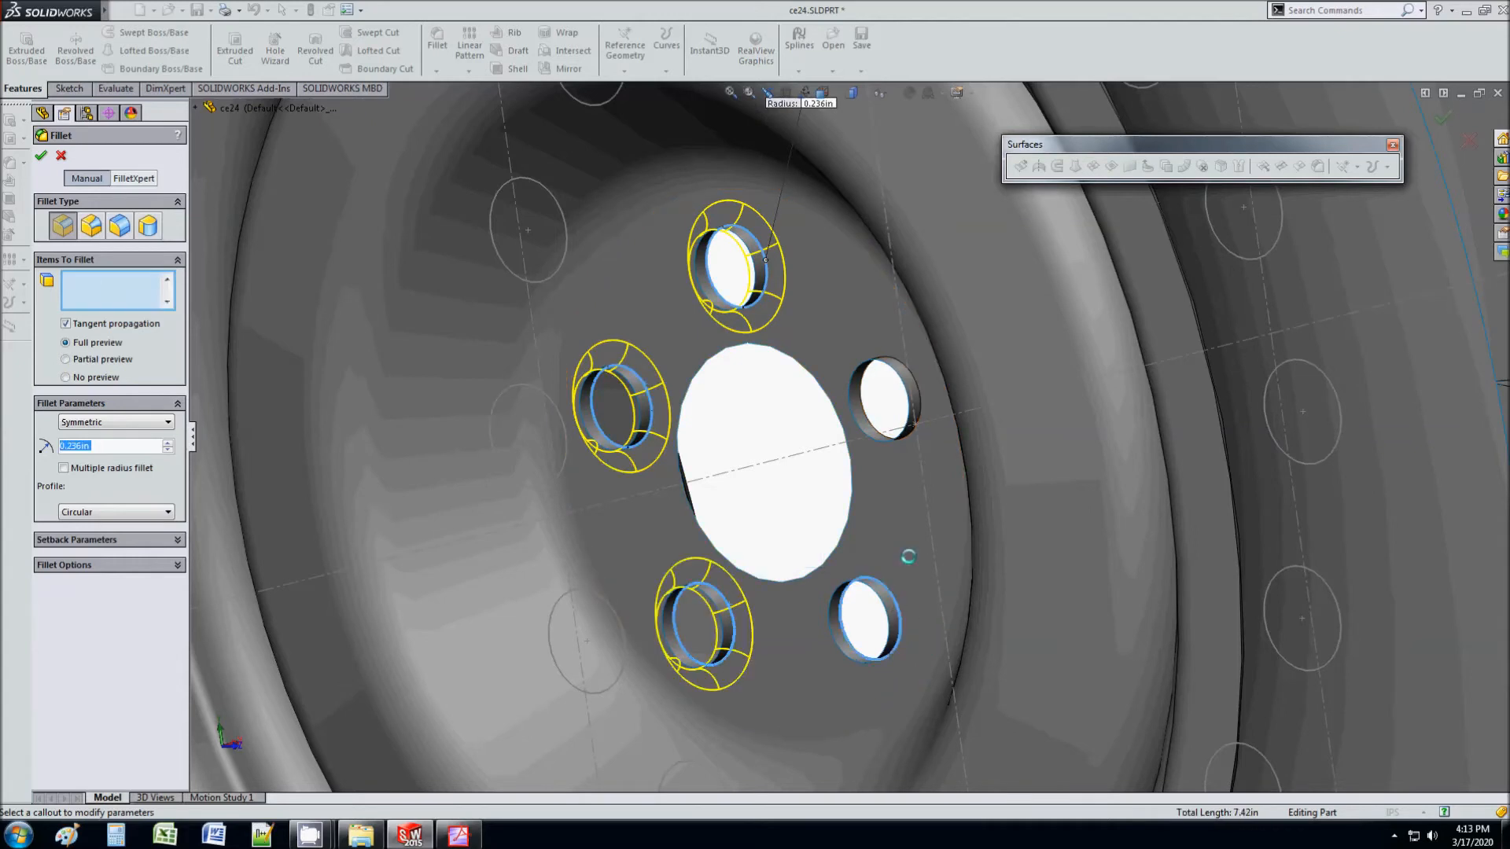
left_click(919, 399)
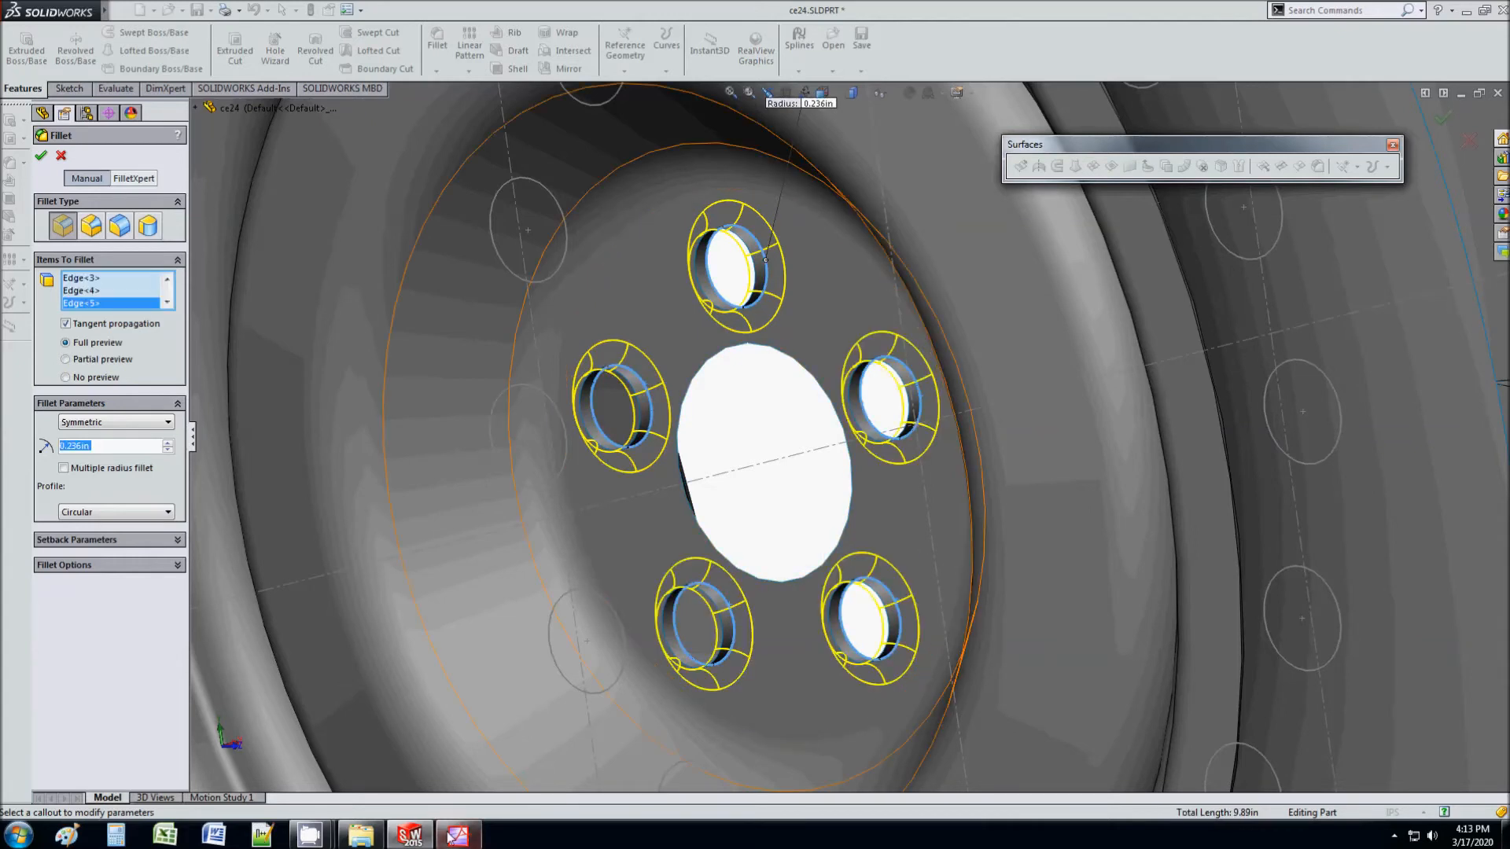
left_click(457, 835)
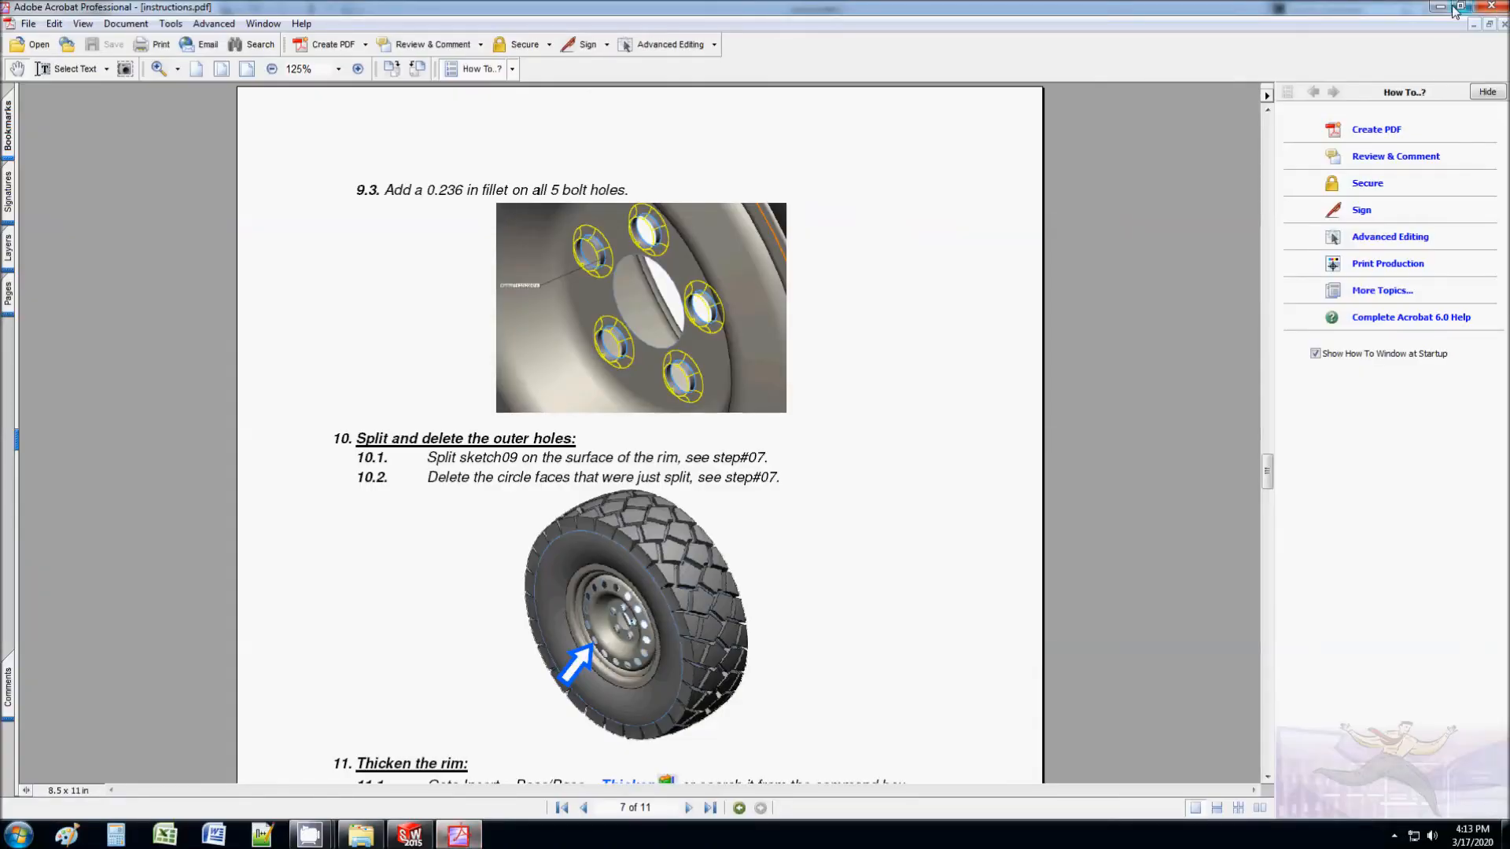
left_click(1442, 7)
left_click(99, 451)
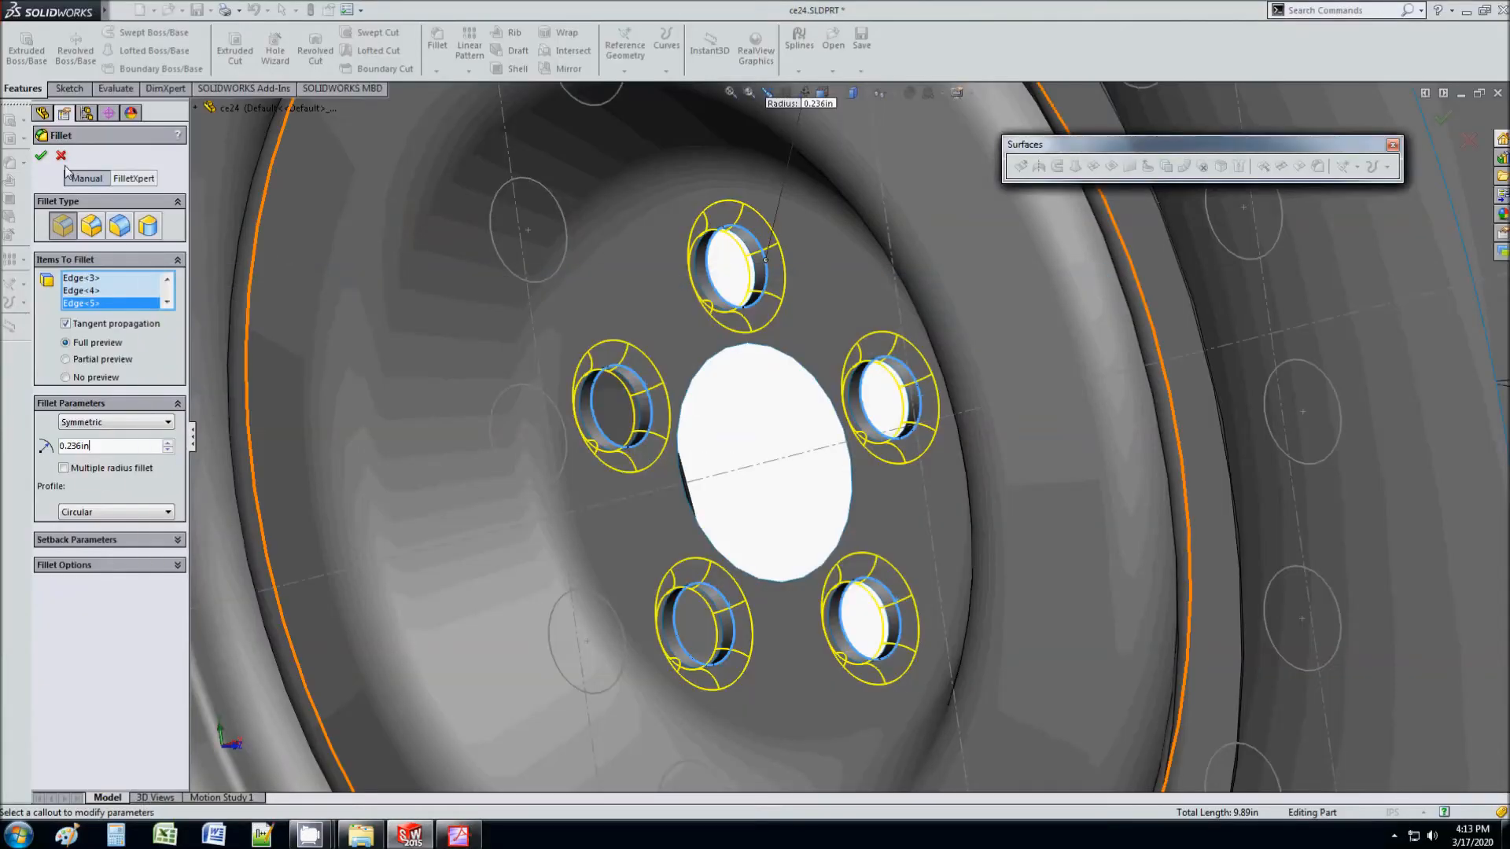
left_click(41, 156)
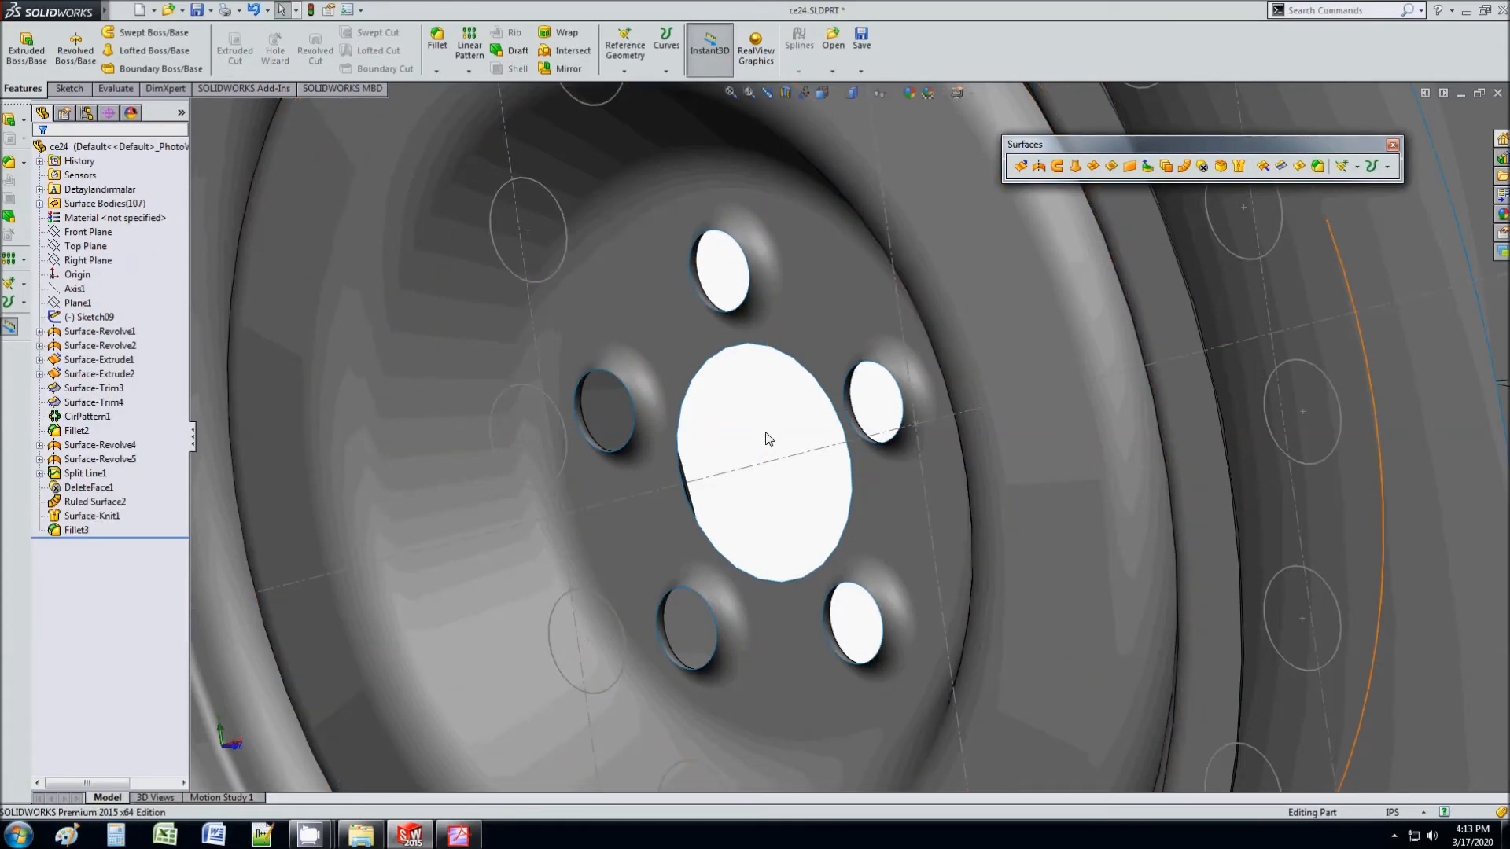
key("ctrl+s")
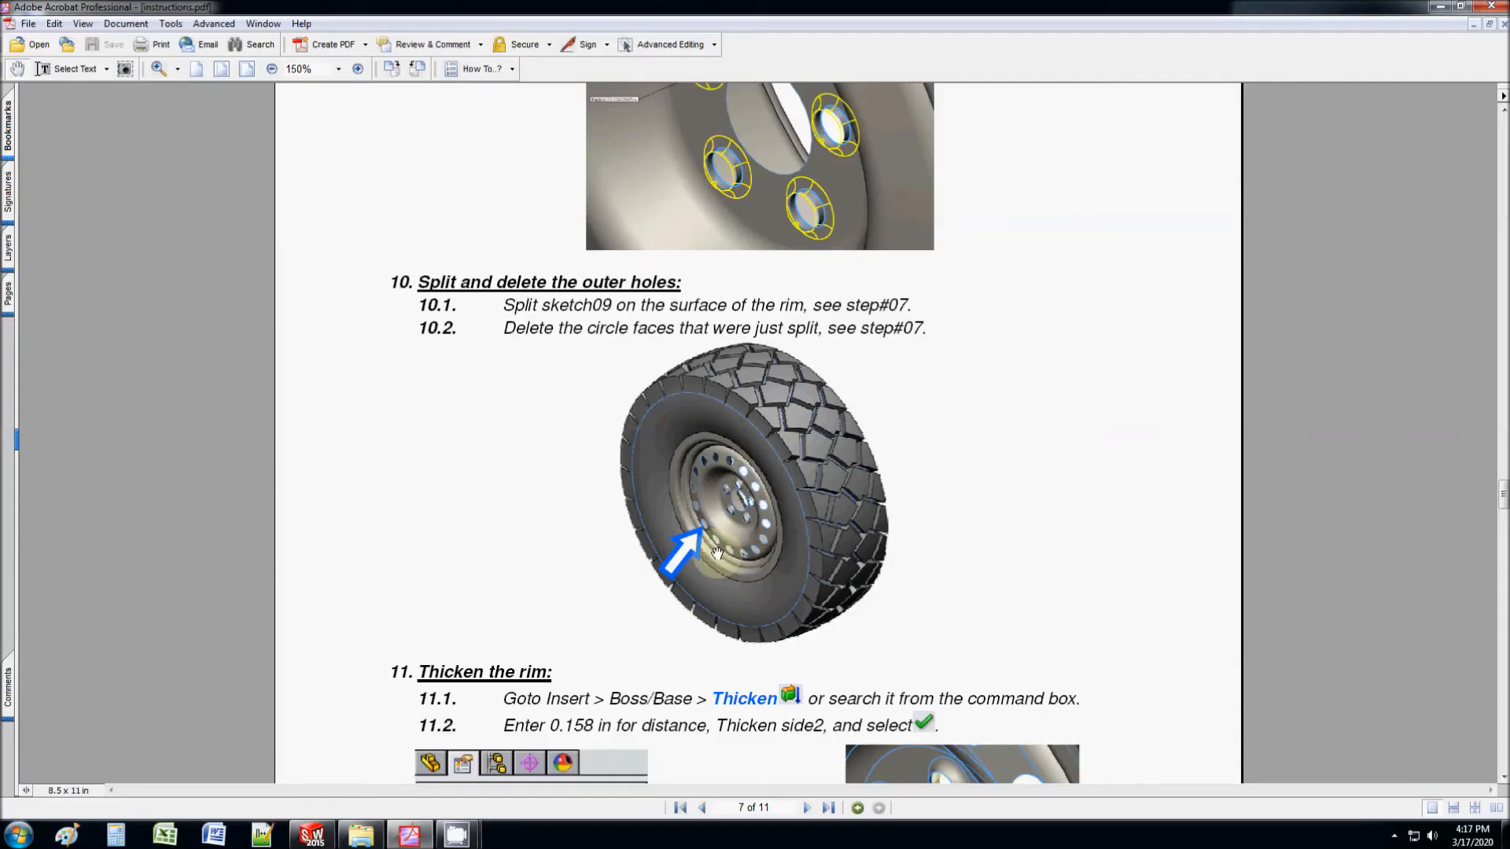
Step: Switch to SolidWorks and create a Projection split line from Sketch09 on the rim's flat ring face
left_click(312, 835)
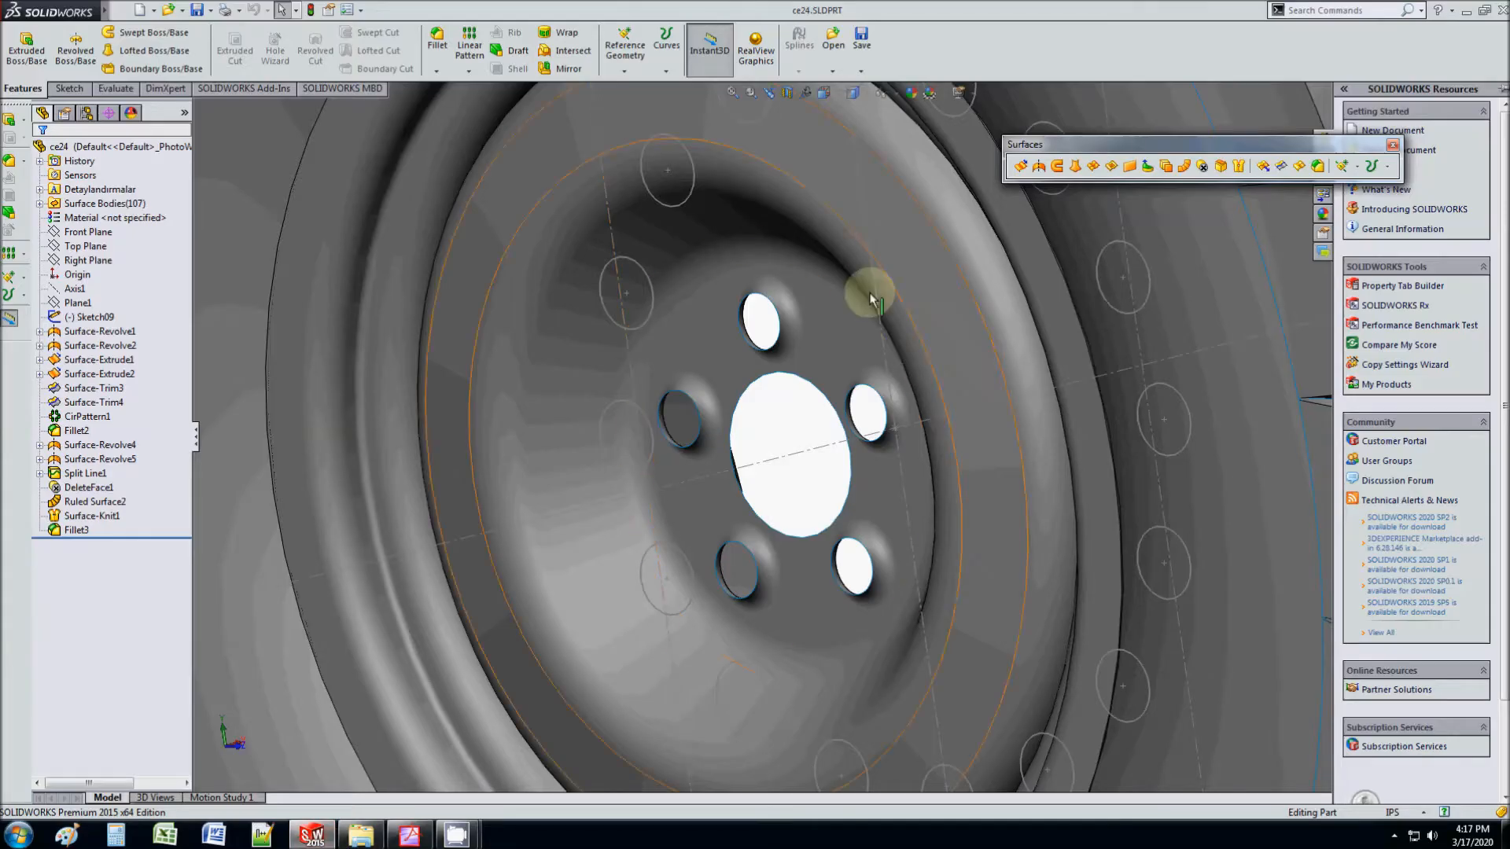
scroll(846, 428, "up", 2)
left_click(1360, 12)
type("split")
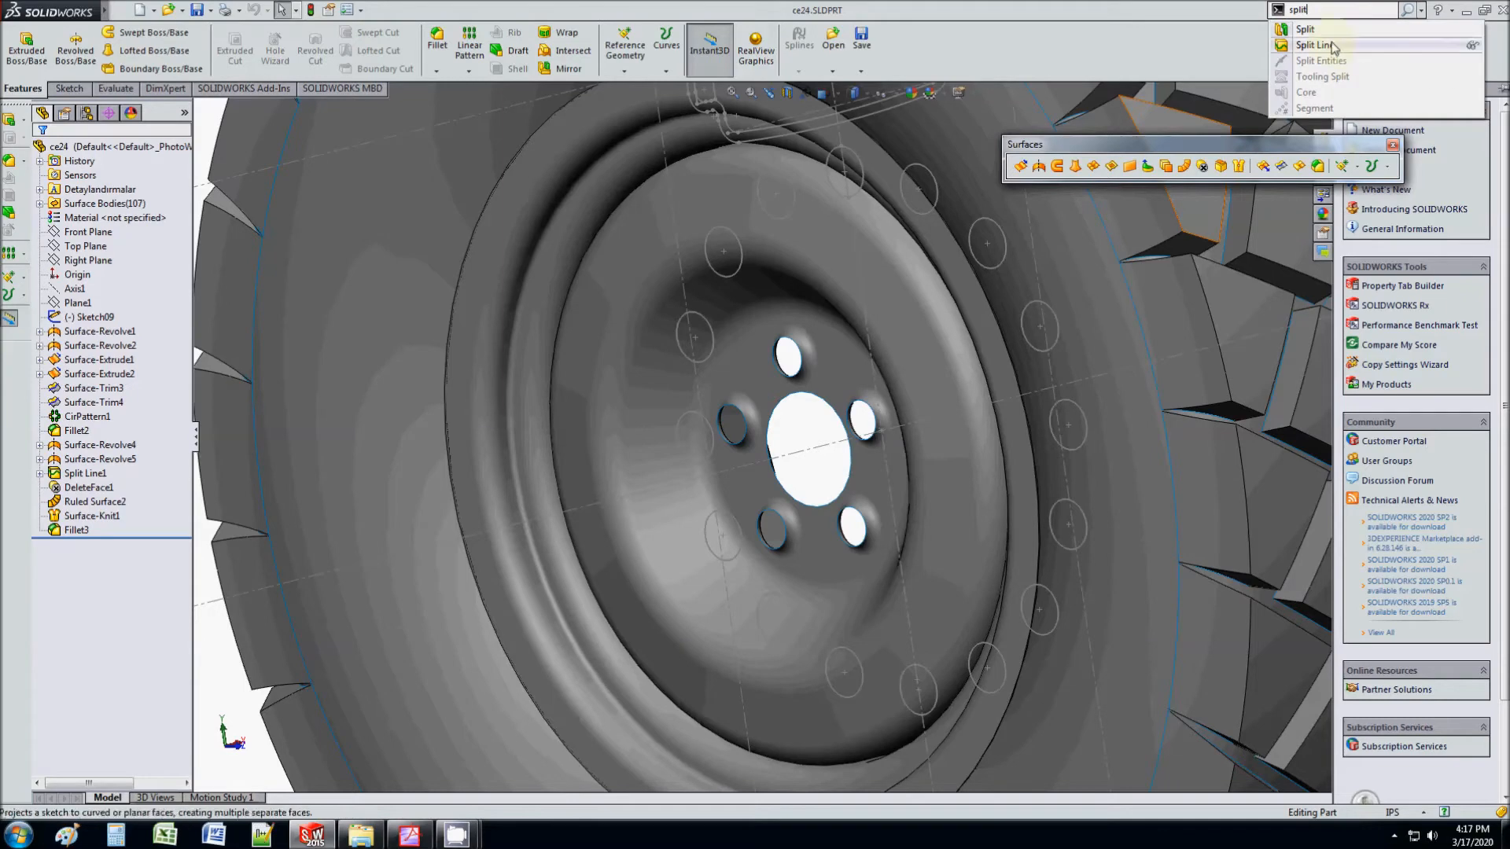
left_click(1390, 170)
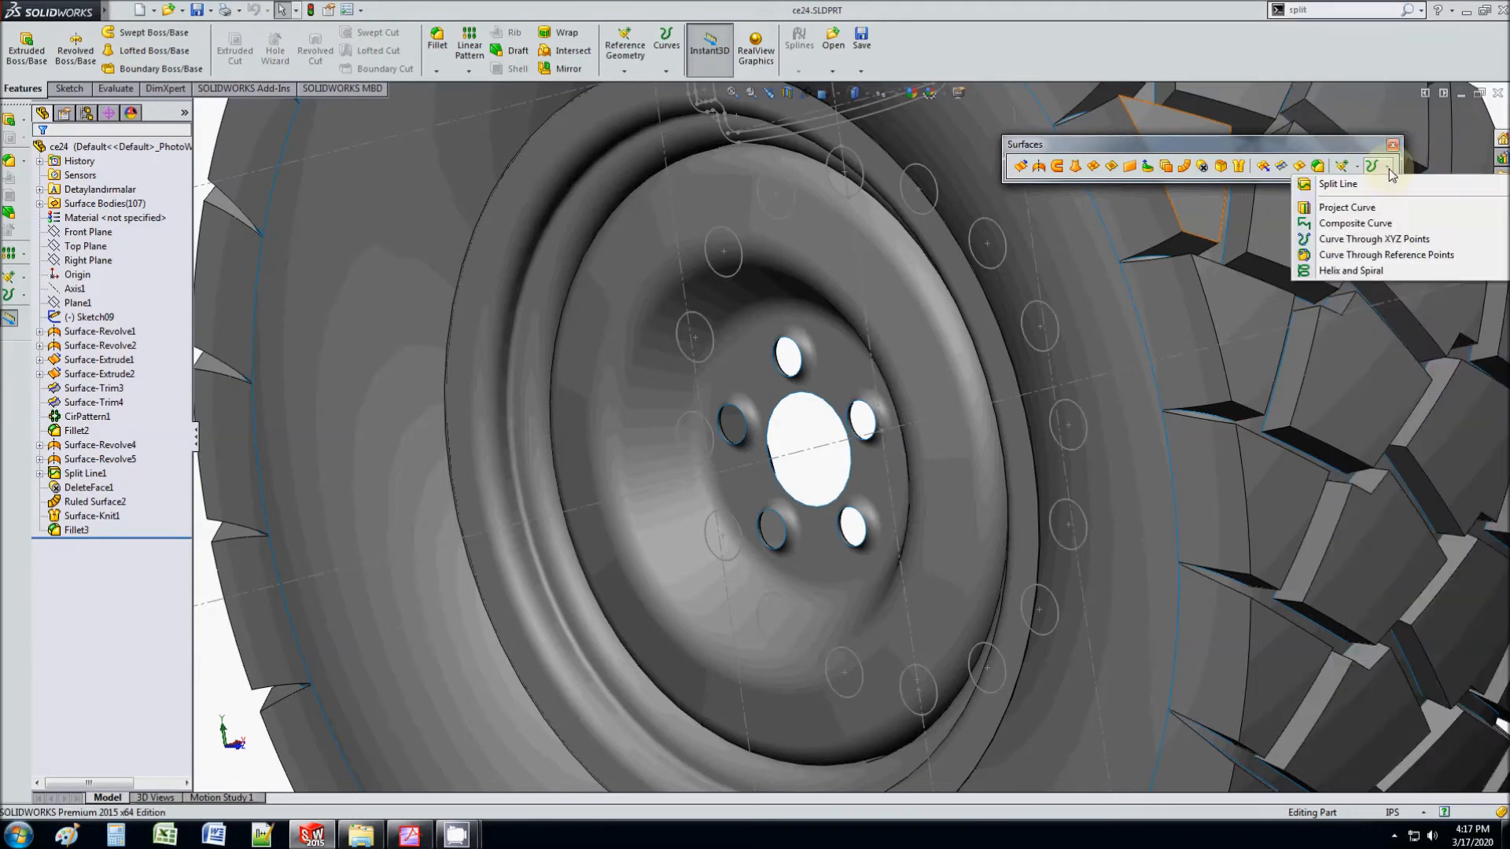
left_click(1337, 194)
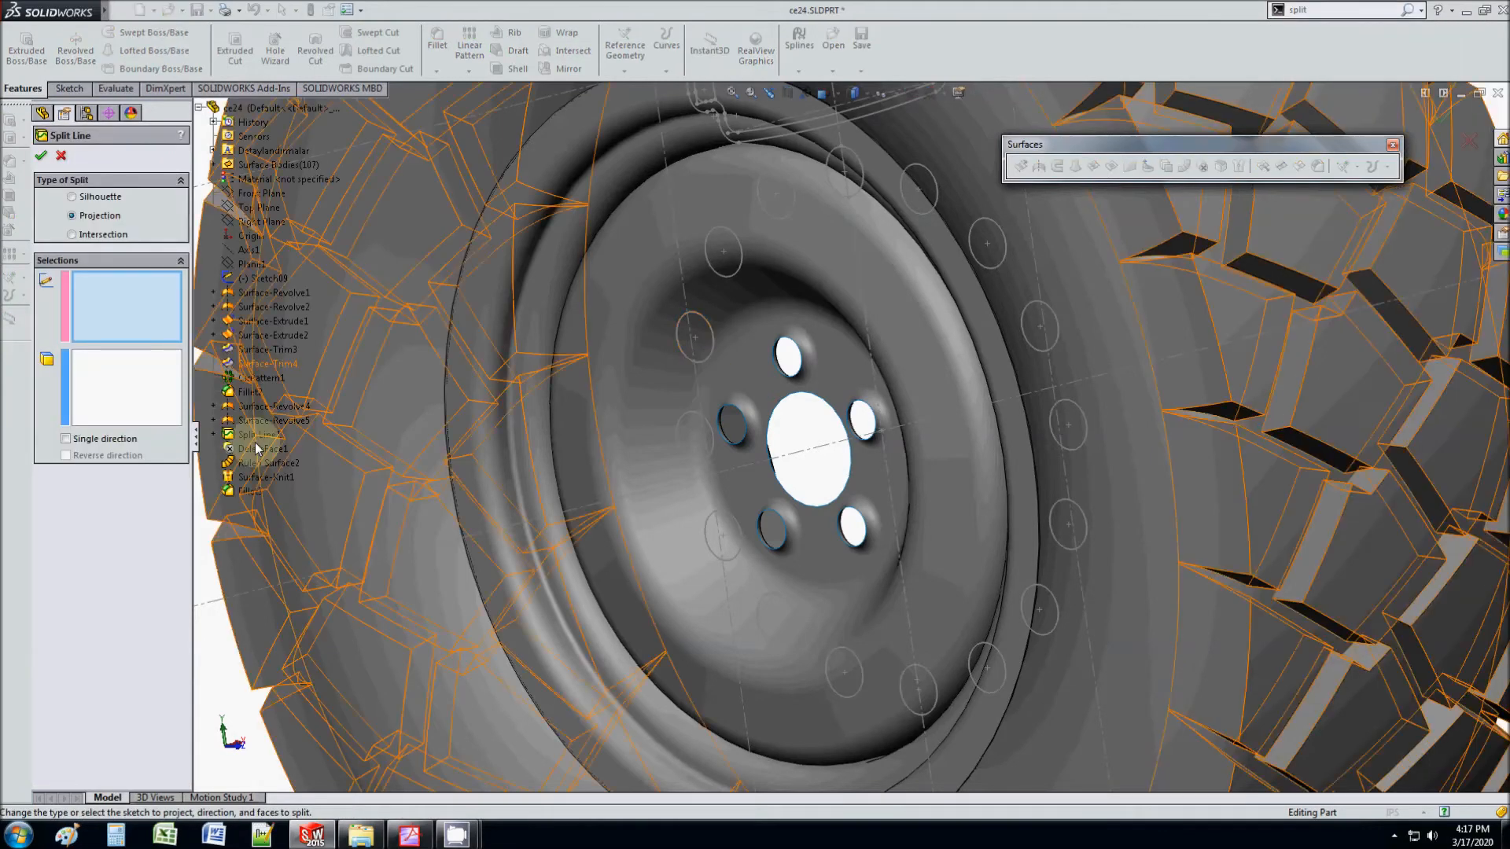
key("f")
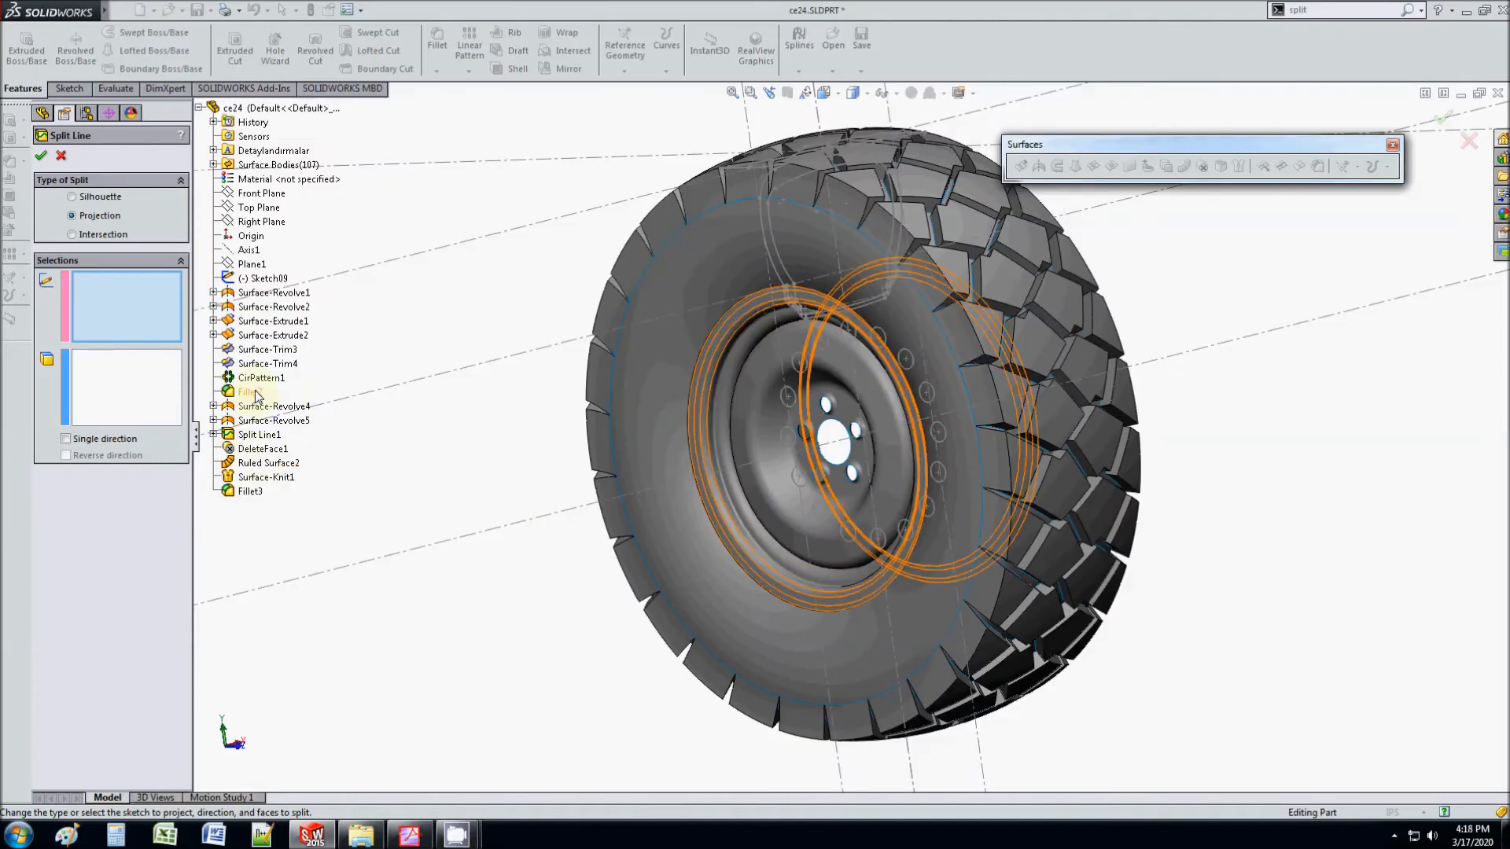
left_click(266, 279)
scroll(771, 339, "down", 4)
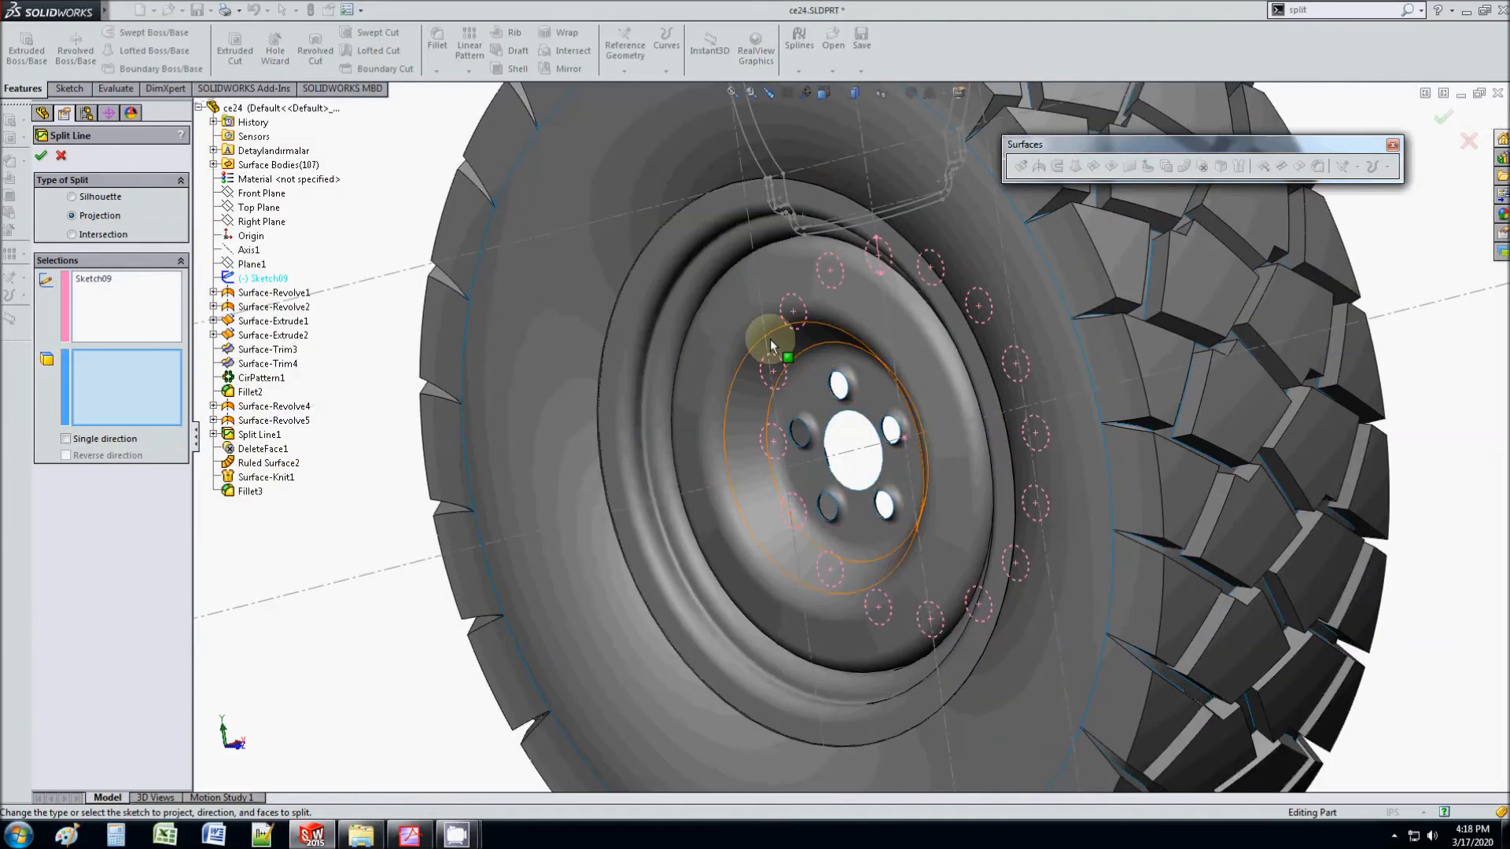
left_click(748, 300)
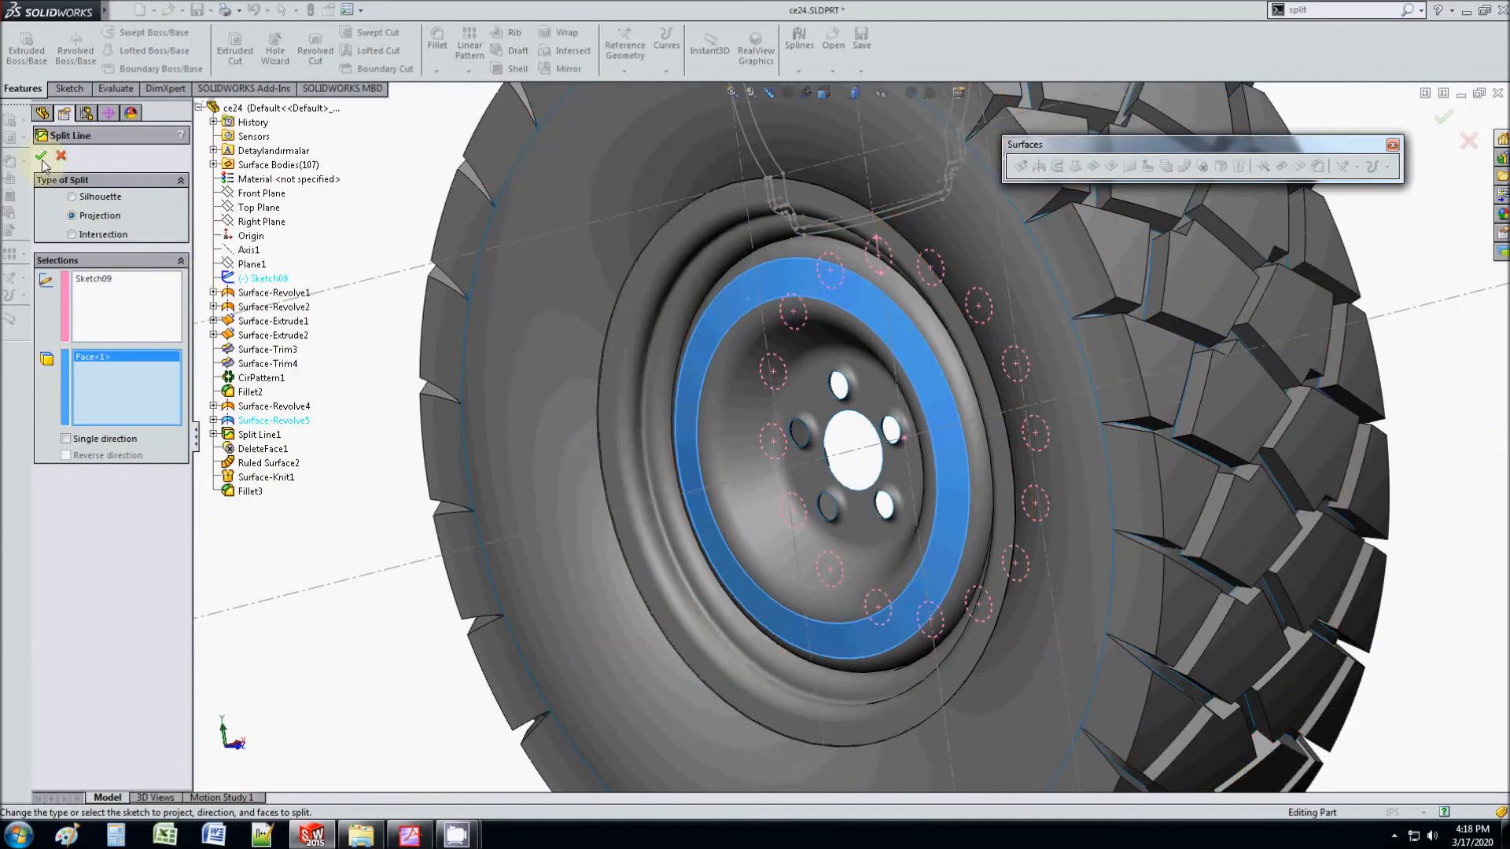
right_click(851, 334)
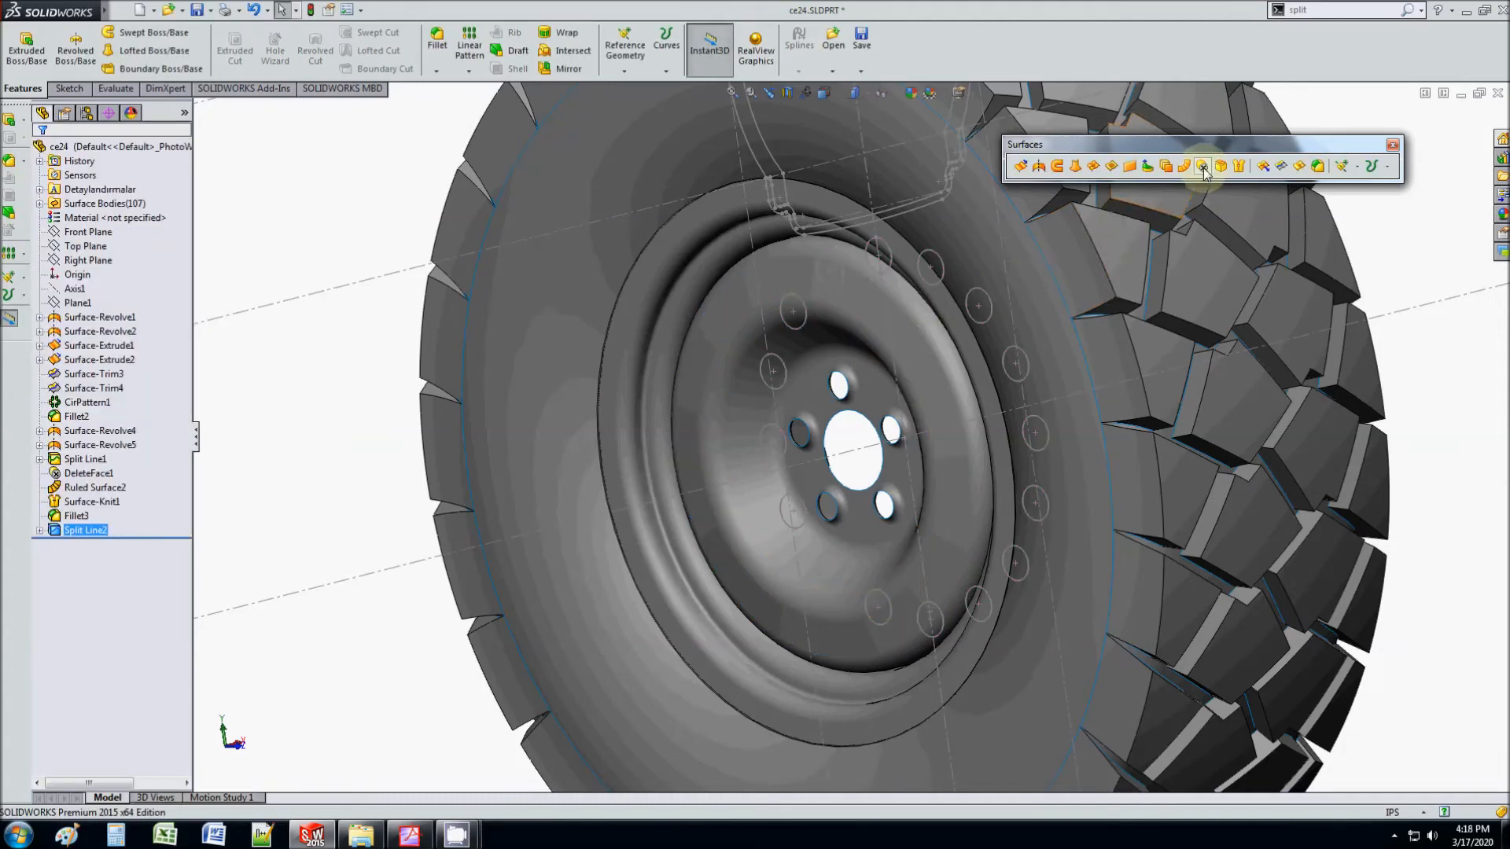
Step: Delete all sixteen circular split faces around the rim's flat ring, using the plain Delete option
left_click(796, 275, "ctrl")
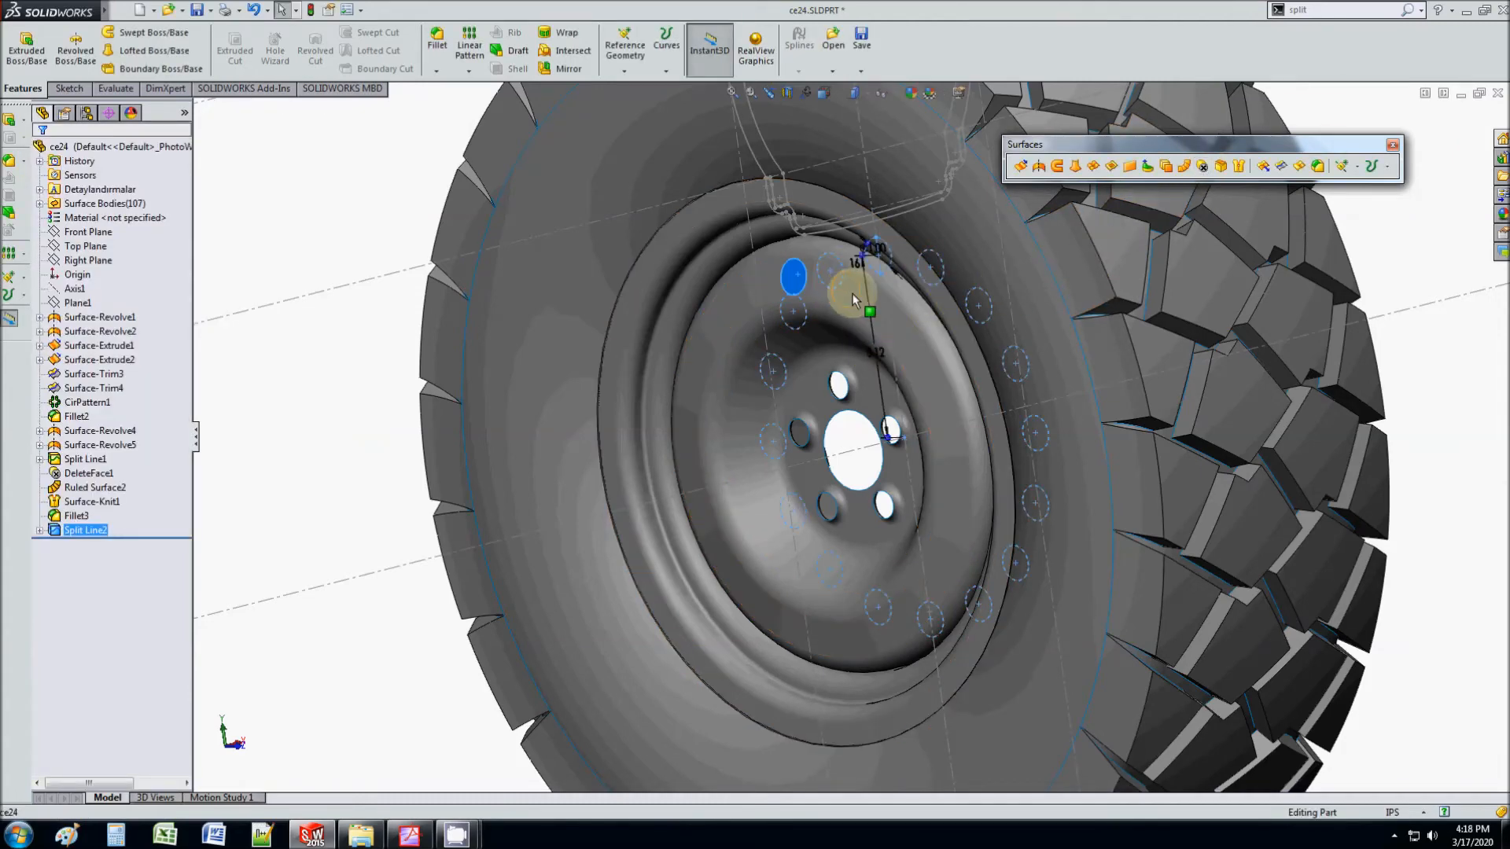
left_click(847, 289, "ctrl")
left_click(895, 327, "ctrl")
left_click(931, 384, "ctrl")
left_click(950, 454, "ctrl")
left_click(951, 525, "ctrl")
left_click(928, 589, "ctrl")
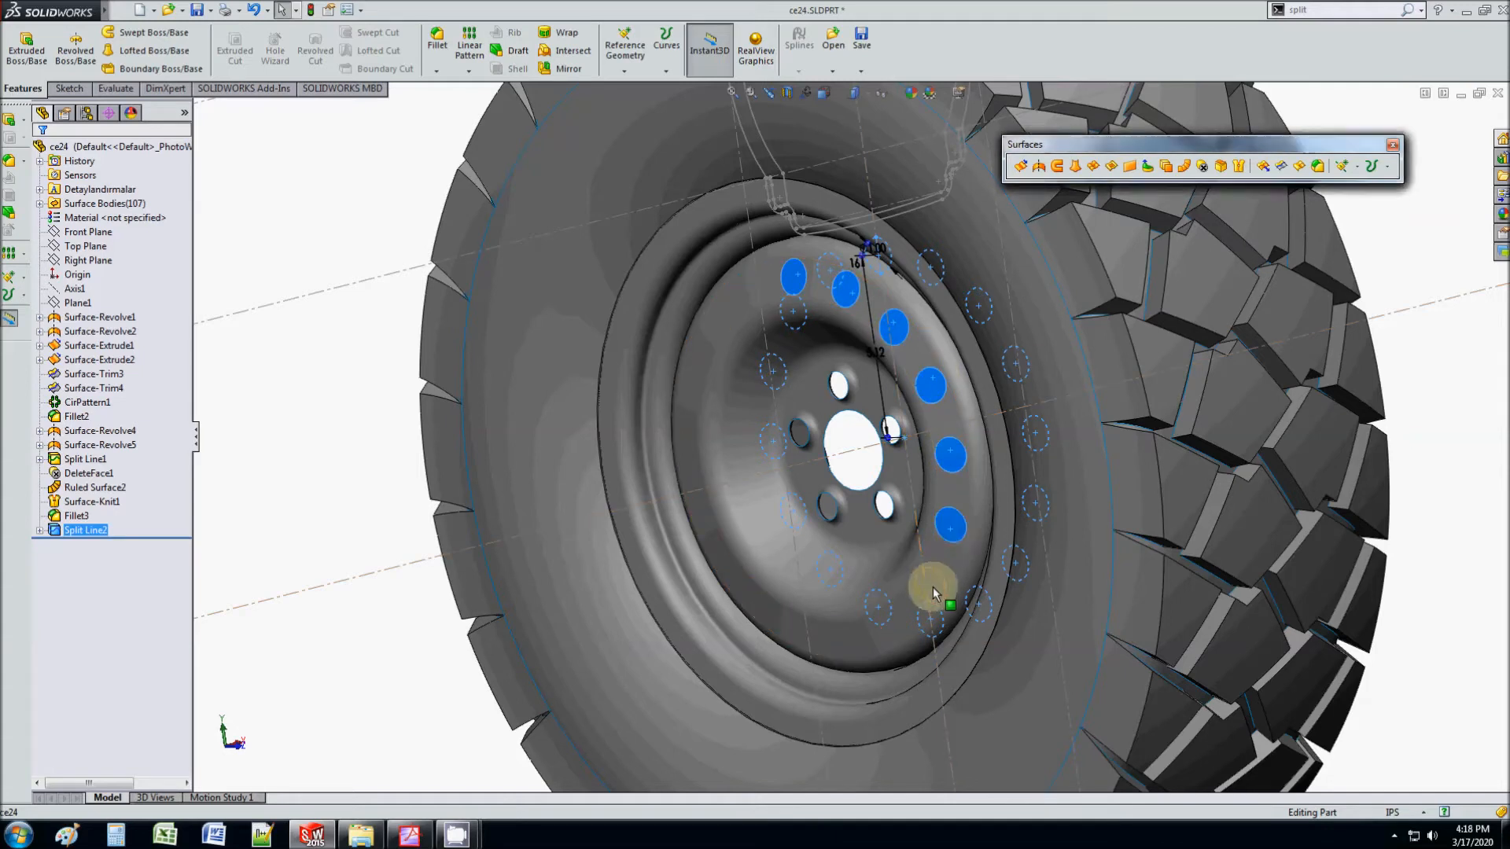
left_click(893, 629, "ctrl")
left_click(842, 640, "ctrl")
left_click(793, 629, "ctrl")
left_click(746, 591, "ctrl")
left_click(708, 535, "ctrl")
left_click(689, 466, "ctrl")
left_click(689, 396, "ctrl")
left_click(707, 331, "ctrl")
left_click(743, 292, "ctrl")
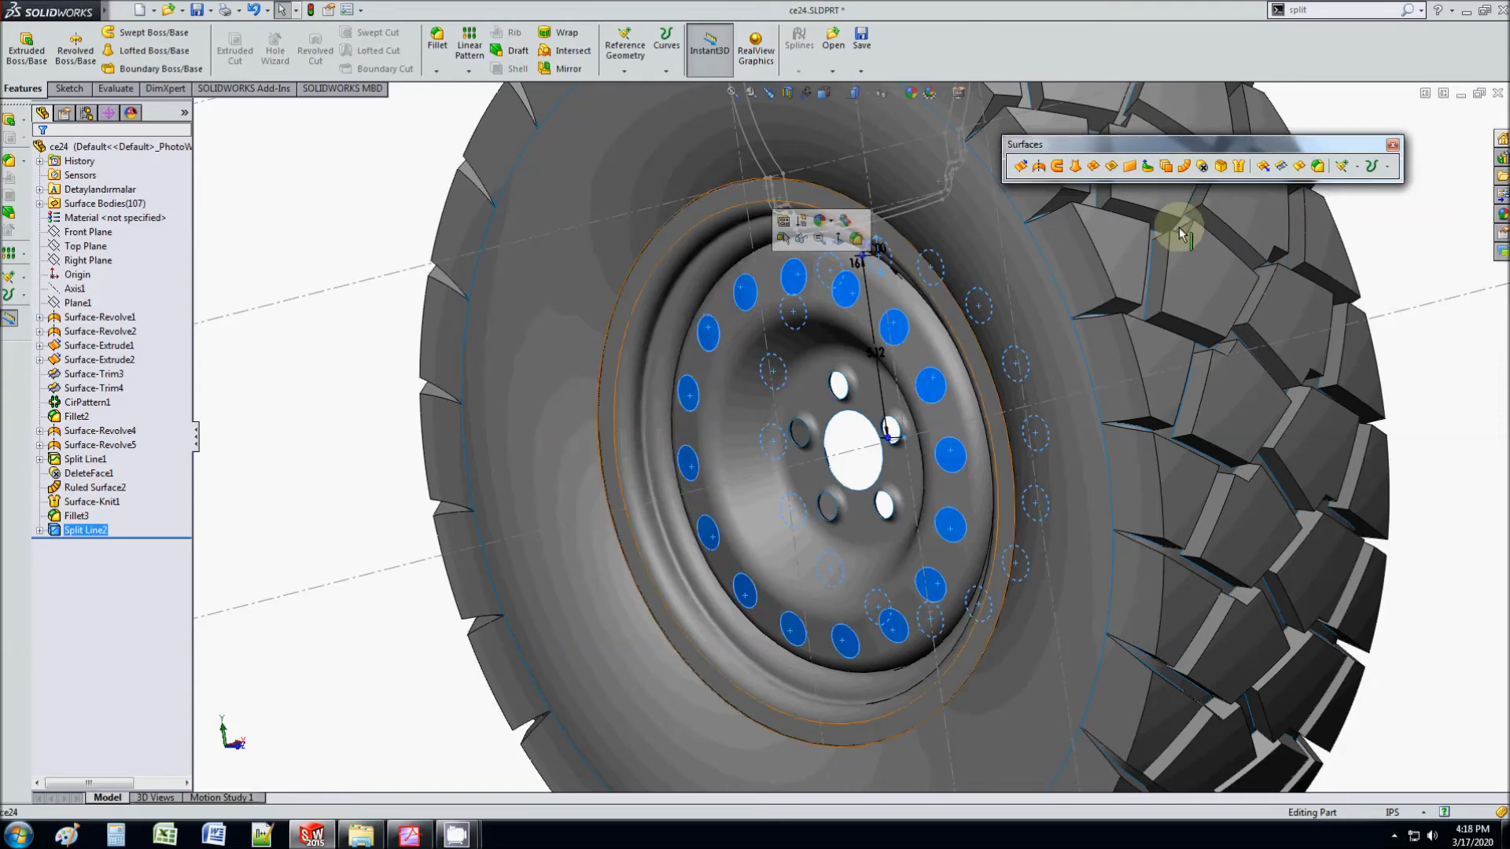
left_click(1202, 166)
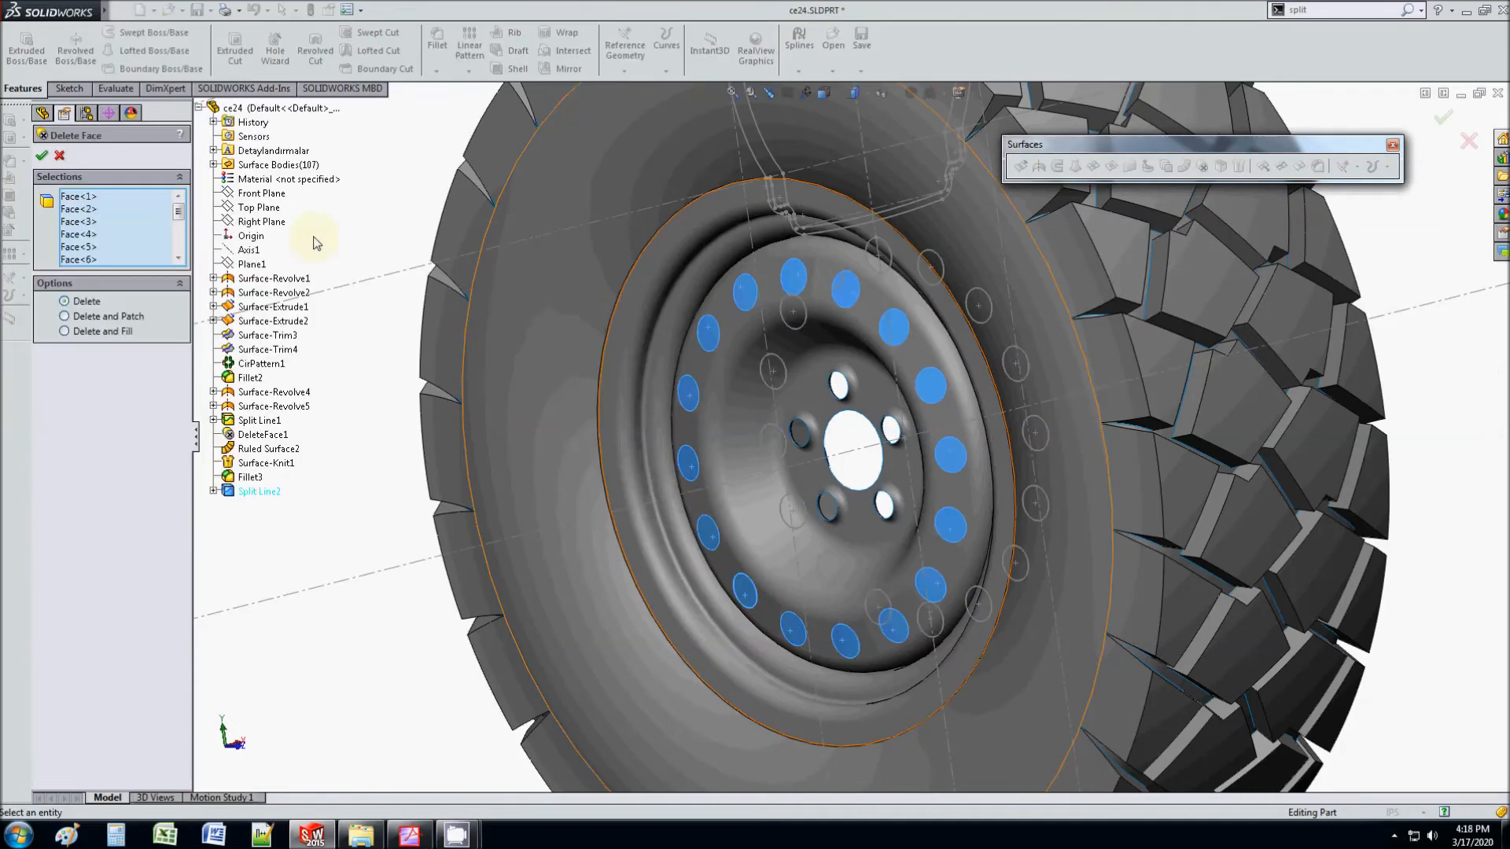
left_click(42, 161)
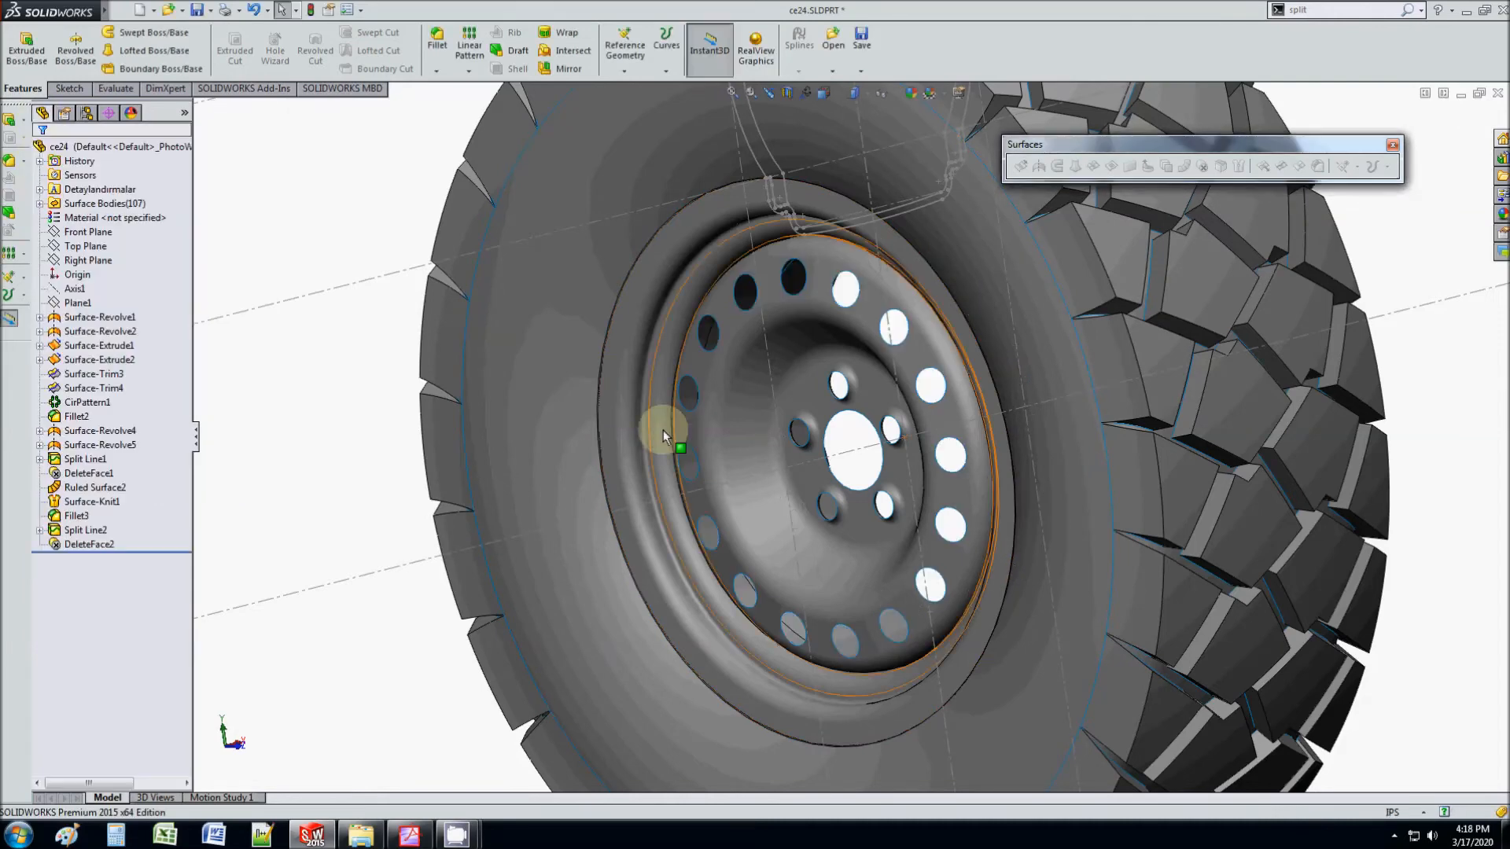
Step: Thicken the inner wheel disc surface by 0.10 in
middle_click_drag(843, 505, 869, 475)
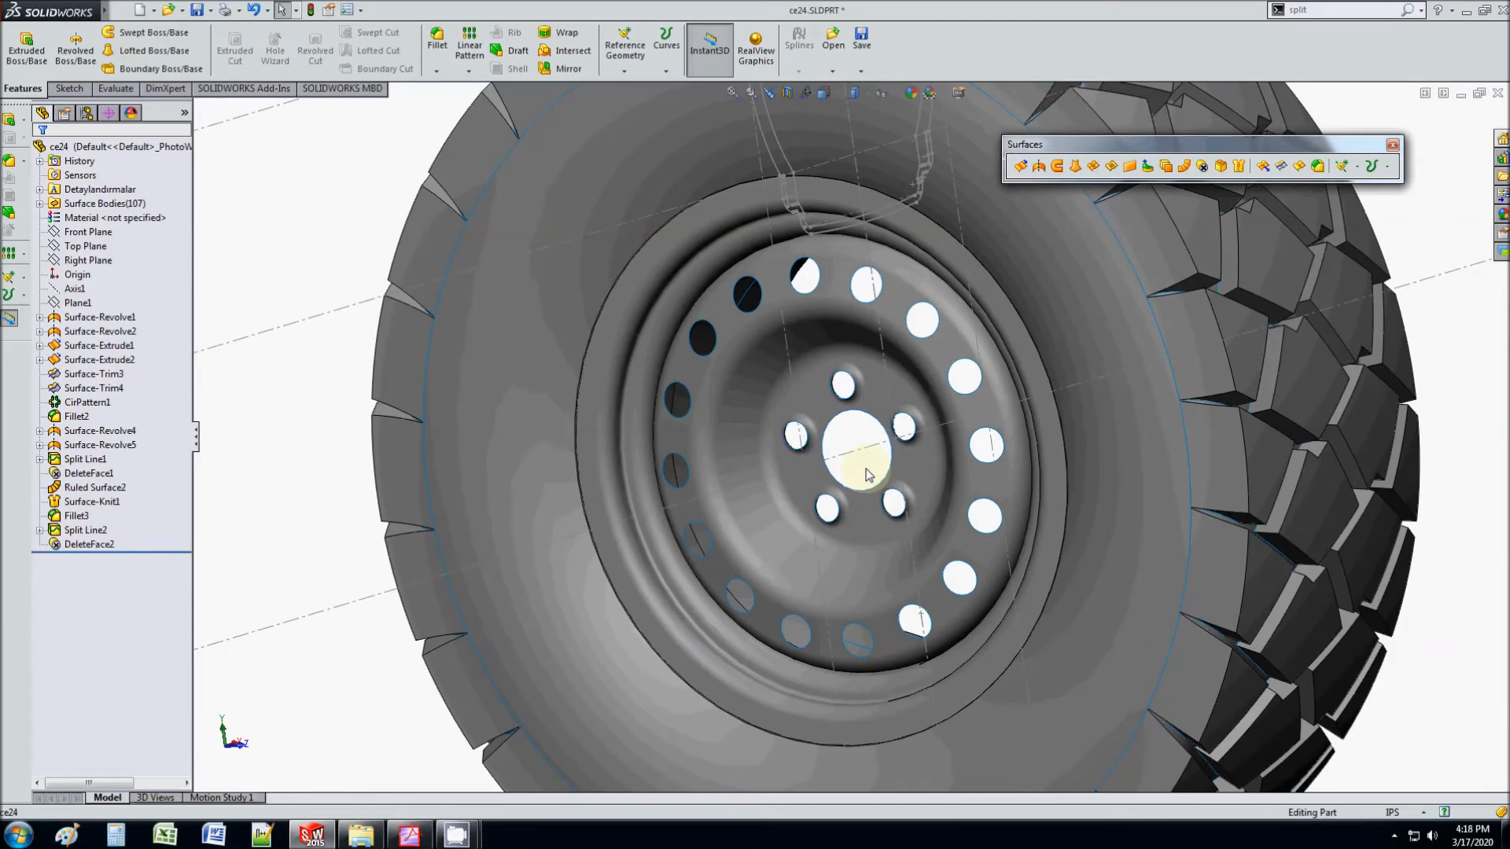
left_click(1328, 11)
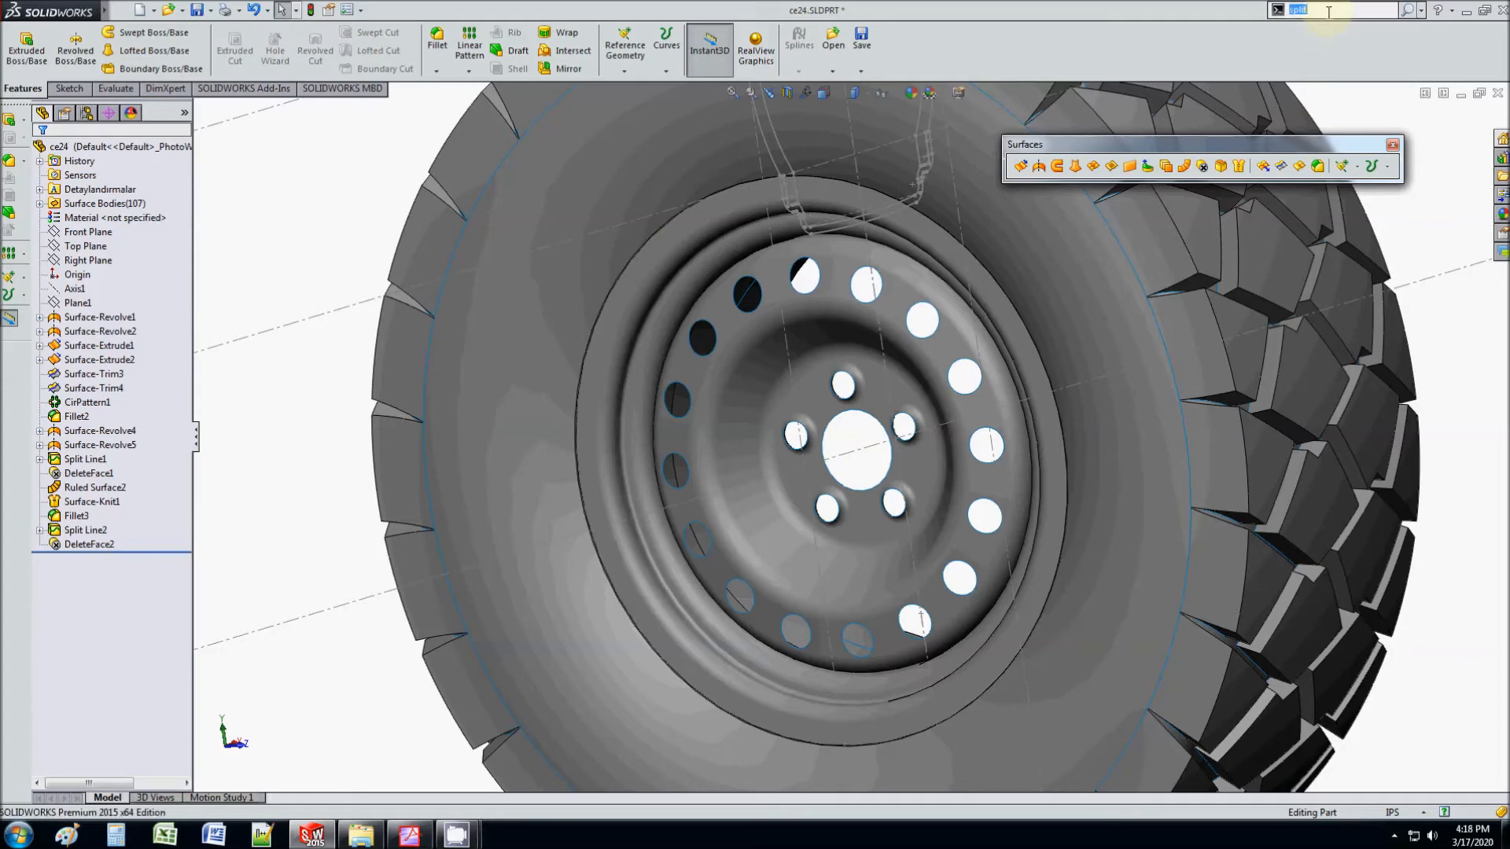
type("thicken")
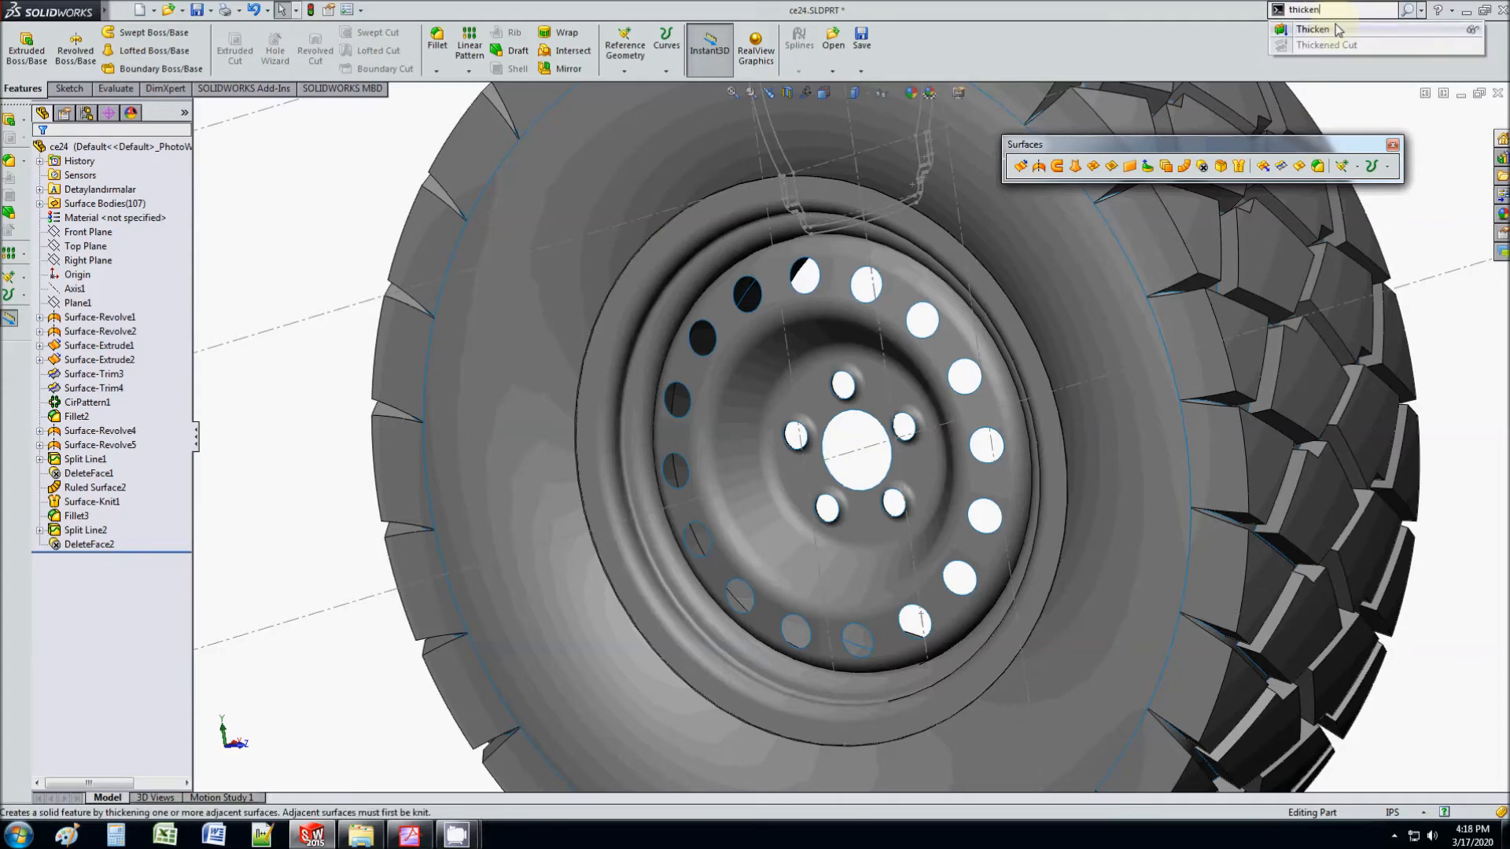
left_click(1338, 30)
left_click(863, 314)
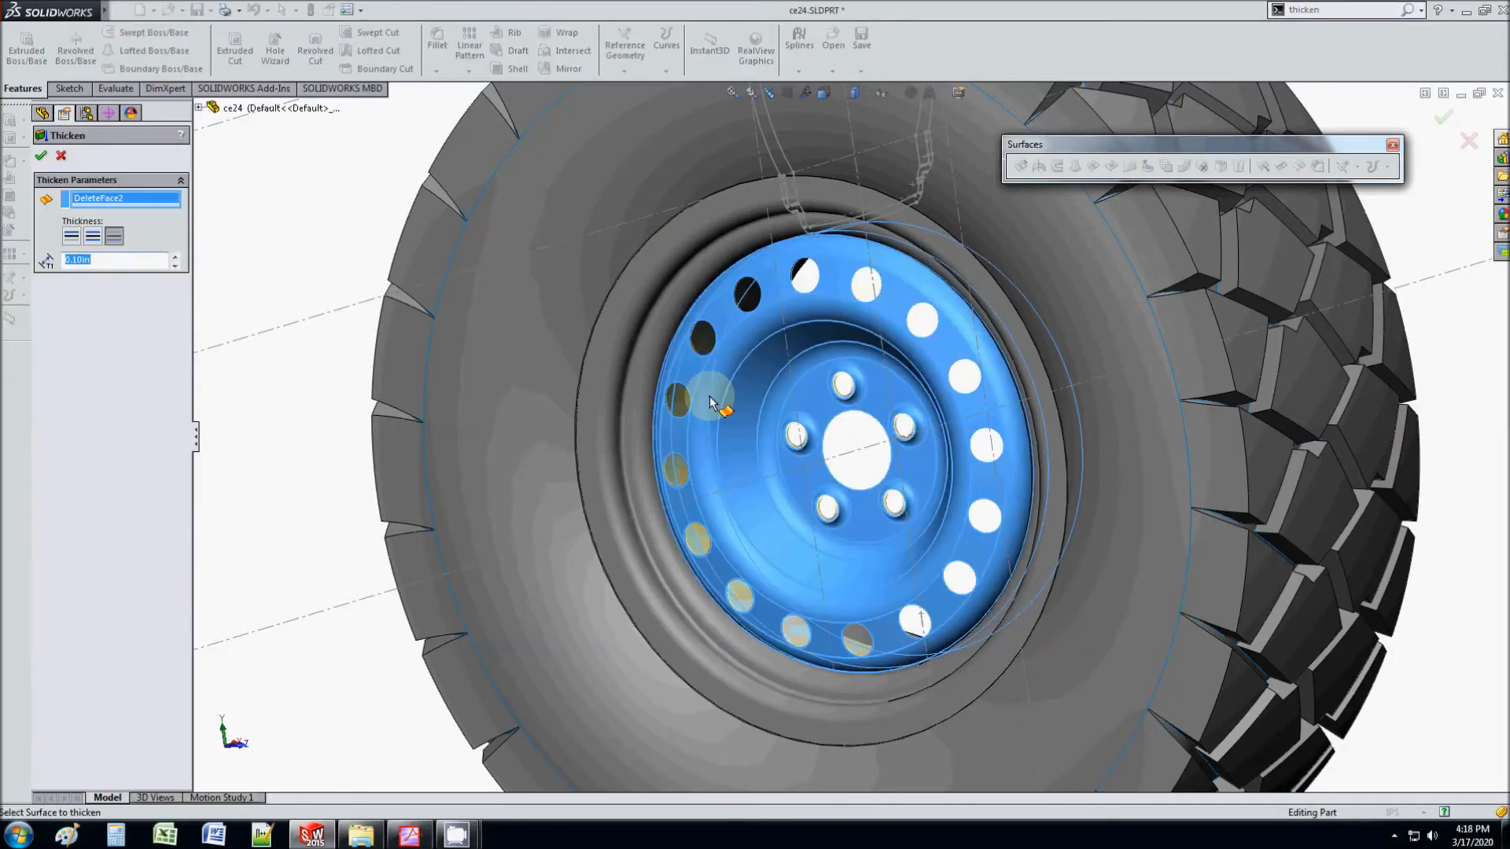
scroll(710, 402, "down", 3)
scroll(842, 475, "up", 2)
scroll(859, 483, "down", 6)
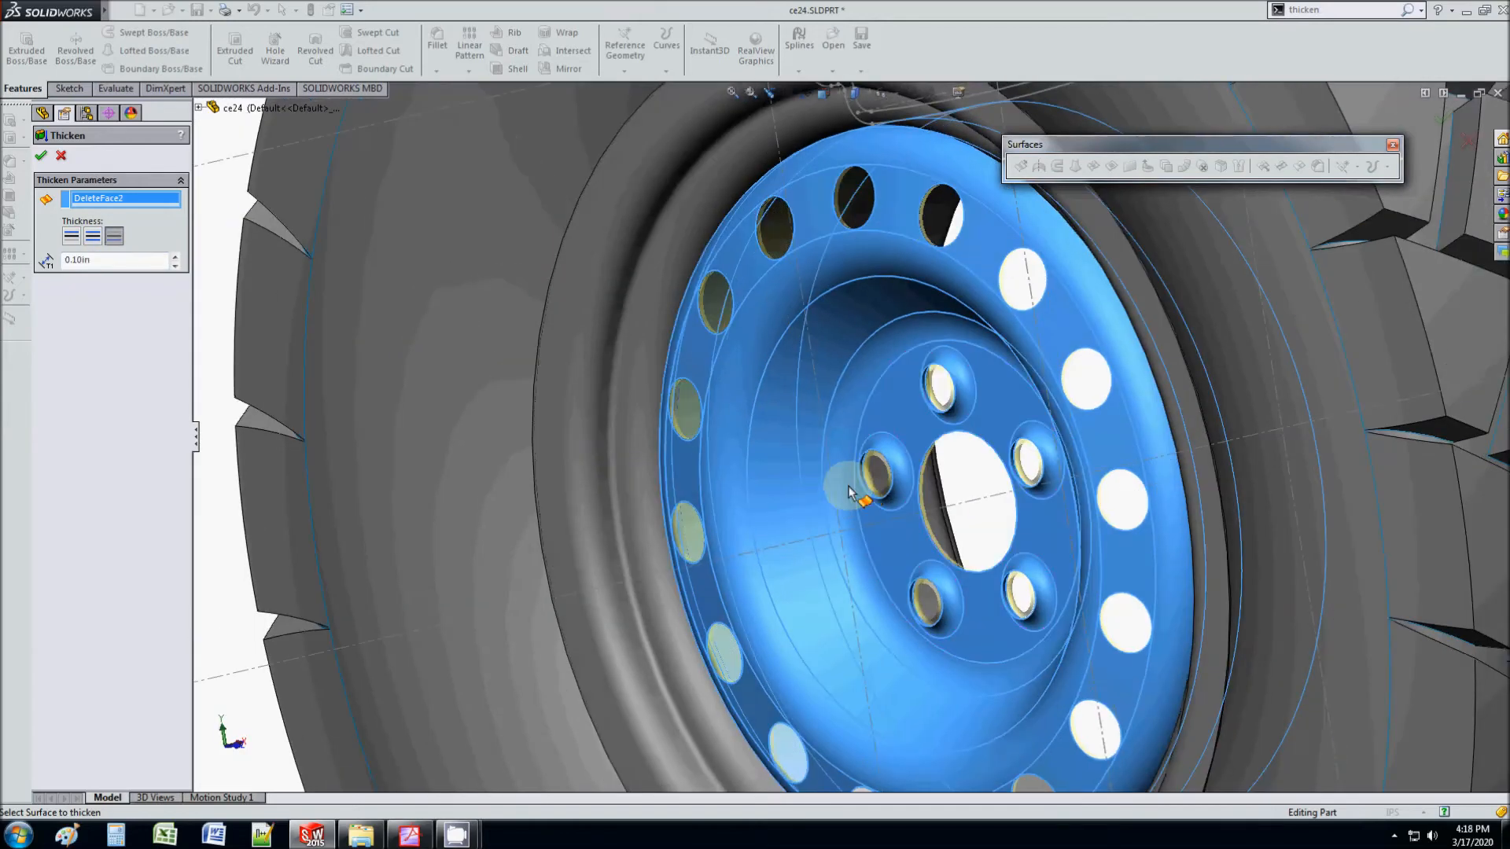
scroll(936, 424, "up", 4)
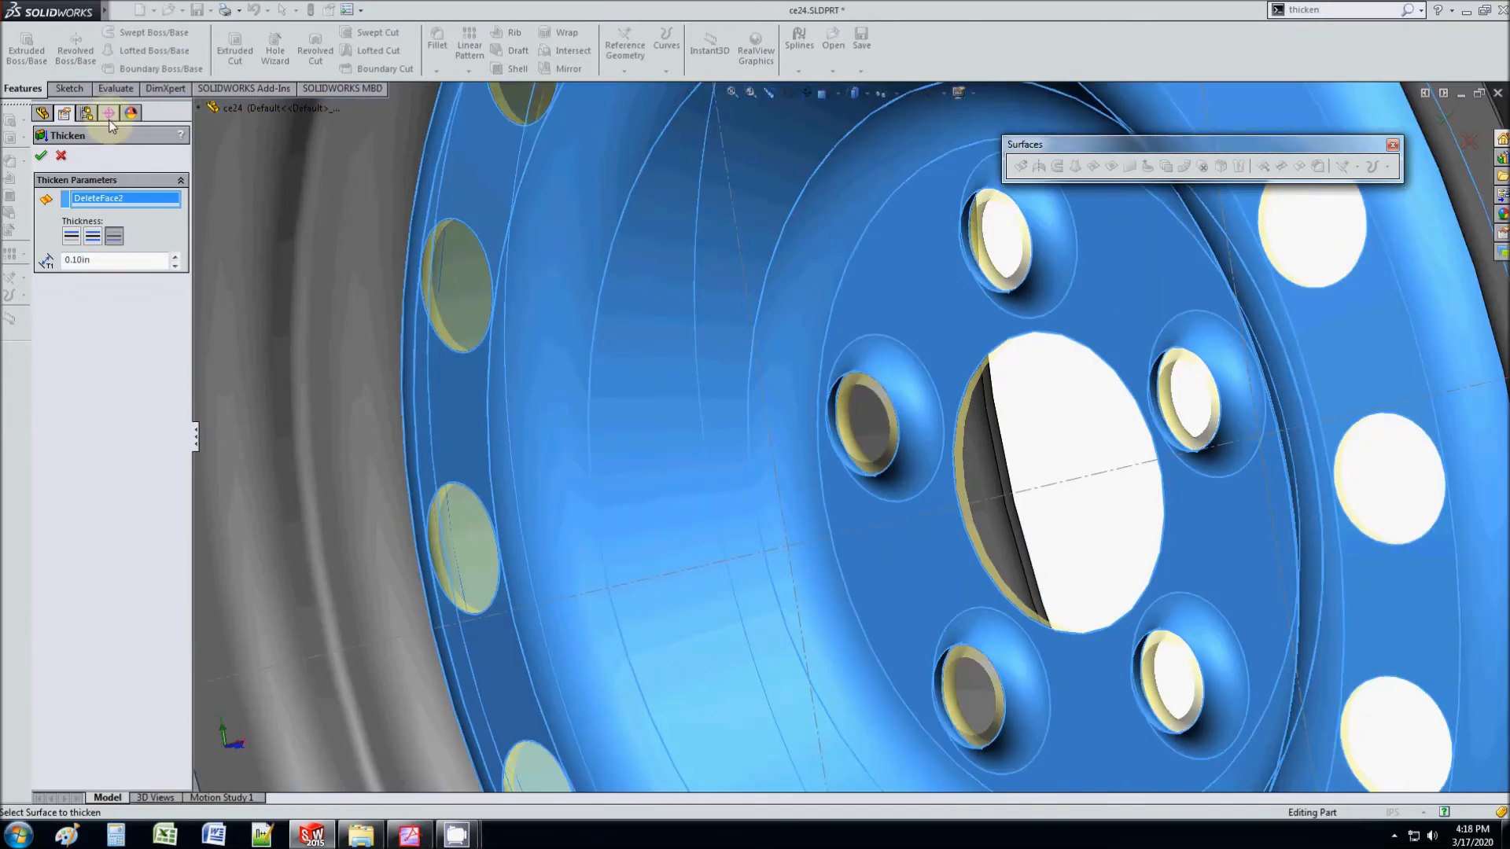
left_click(40, 155)
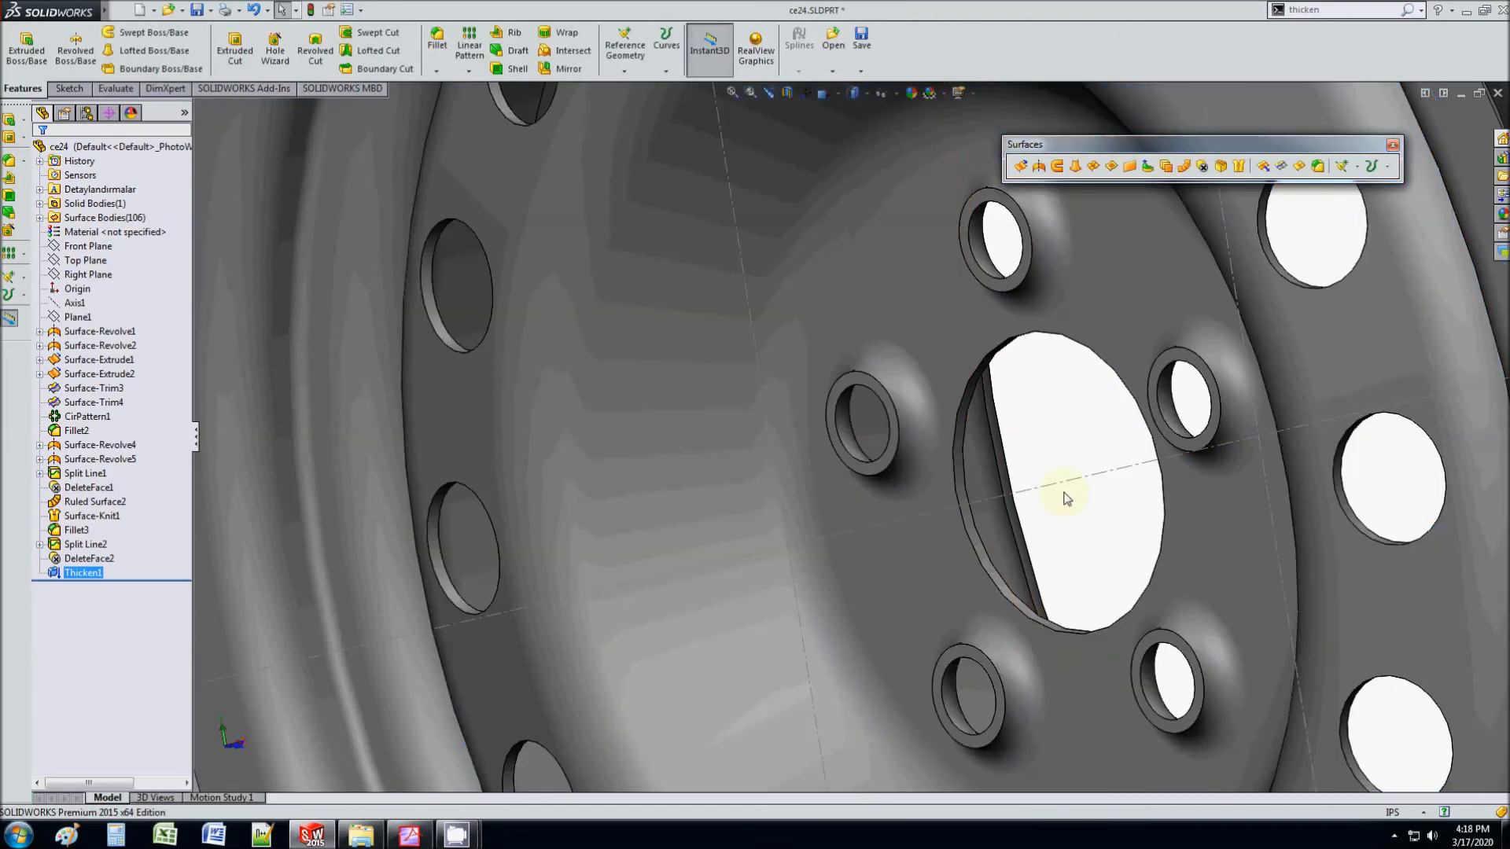
Step: Examine the thickened wheel disc, its holes and the surrounding tire from several angles
scroll(1039, 502, "up", 7)
scroll(960, 506, "down", 3)
middle_click_drag(952, 504, 823, 517)
scroll(865, 448, "up", 5)
scroll(1184, 400, "down", 7)
scroll(818, 464, "up", 4)
scroll(629, 516, "down", 2)
scroll(1038, 530, "up", 3)
scroll(747, 378, "up", 3)
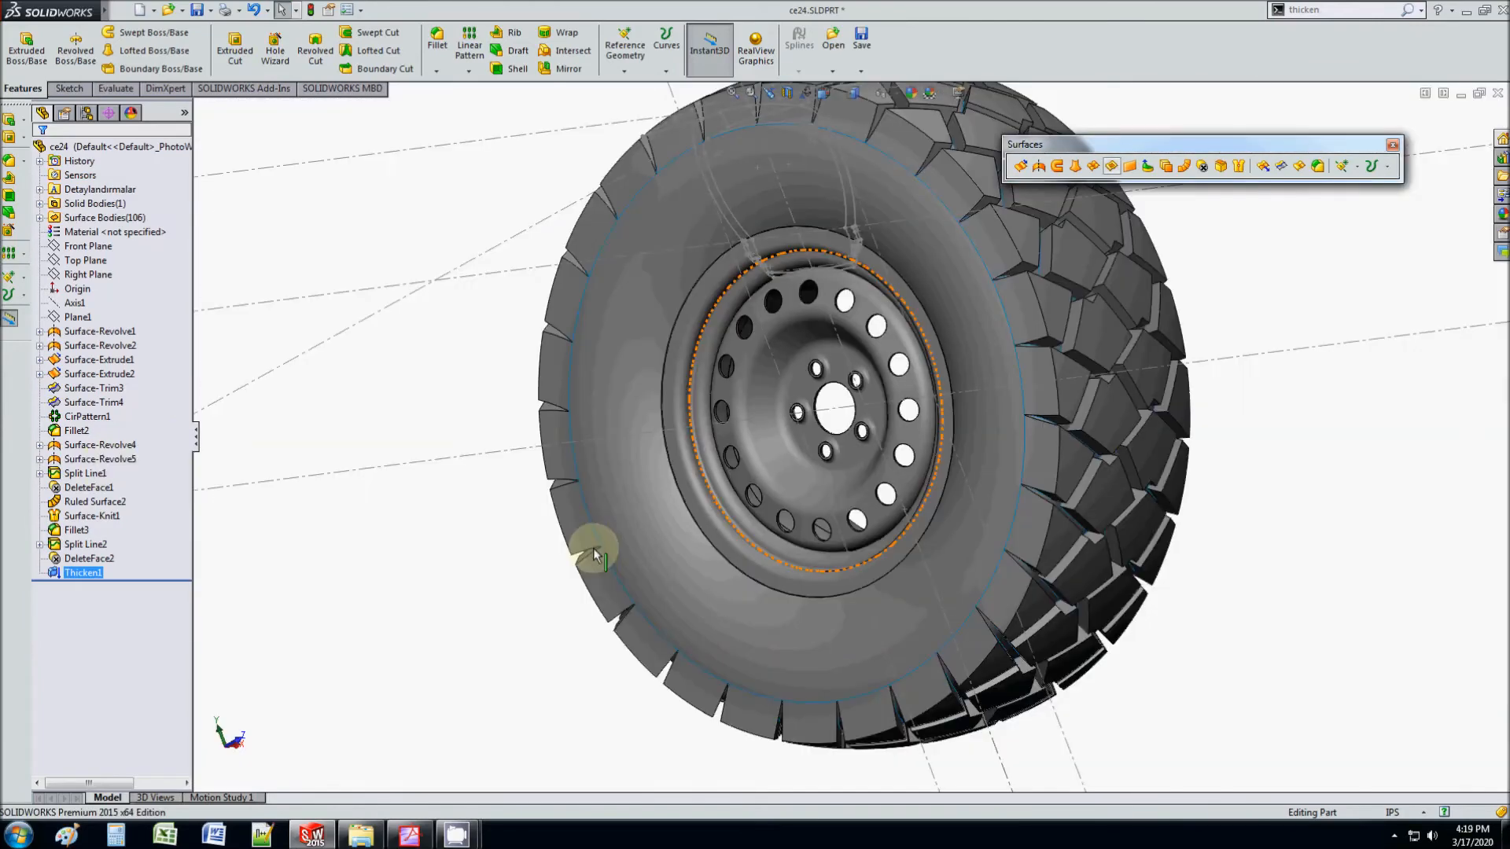
middle_click_drag(594, 555, 664, 498)
Step: Delete all rim features from Surface-Revolve4 through Thicken1 while keeping their absorbed sketches
left_click(118, 459)
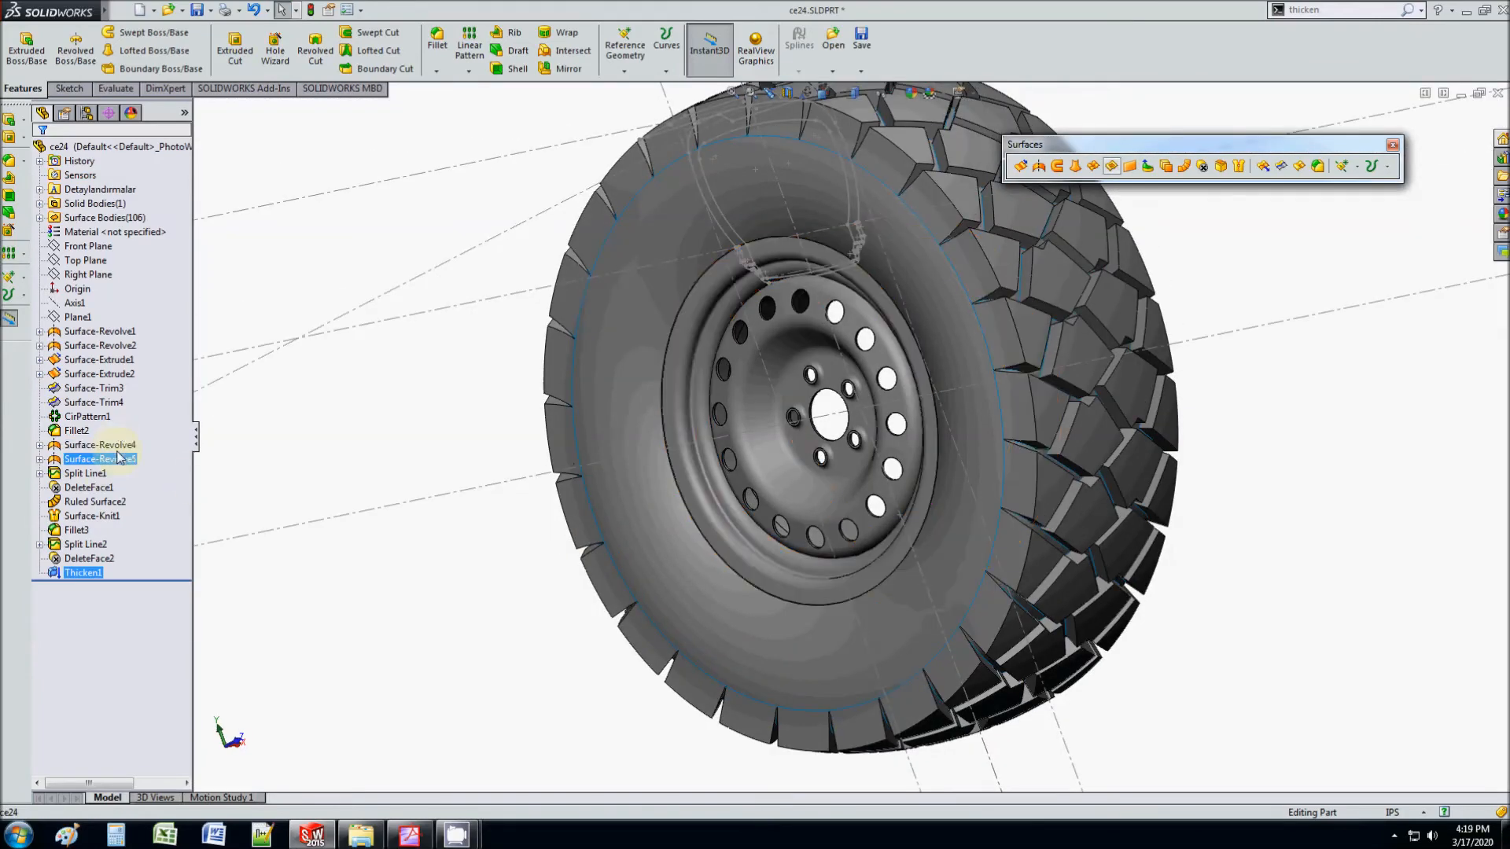
left_click(117, 446)
left_click(98, 459, "ctrl")
left_click(85, 472, "ctrl")
left_click(87, 488, "ctrl")
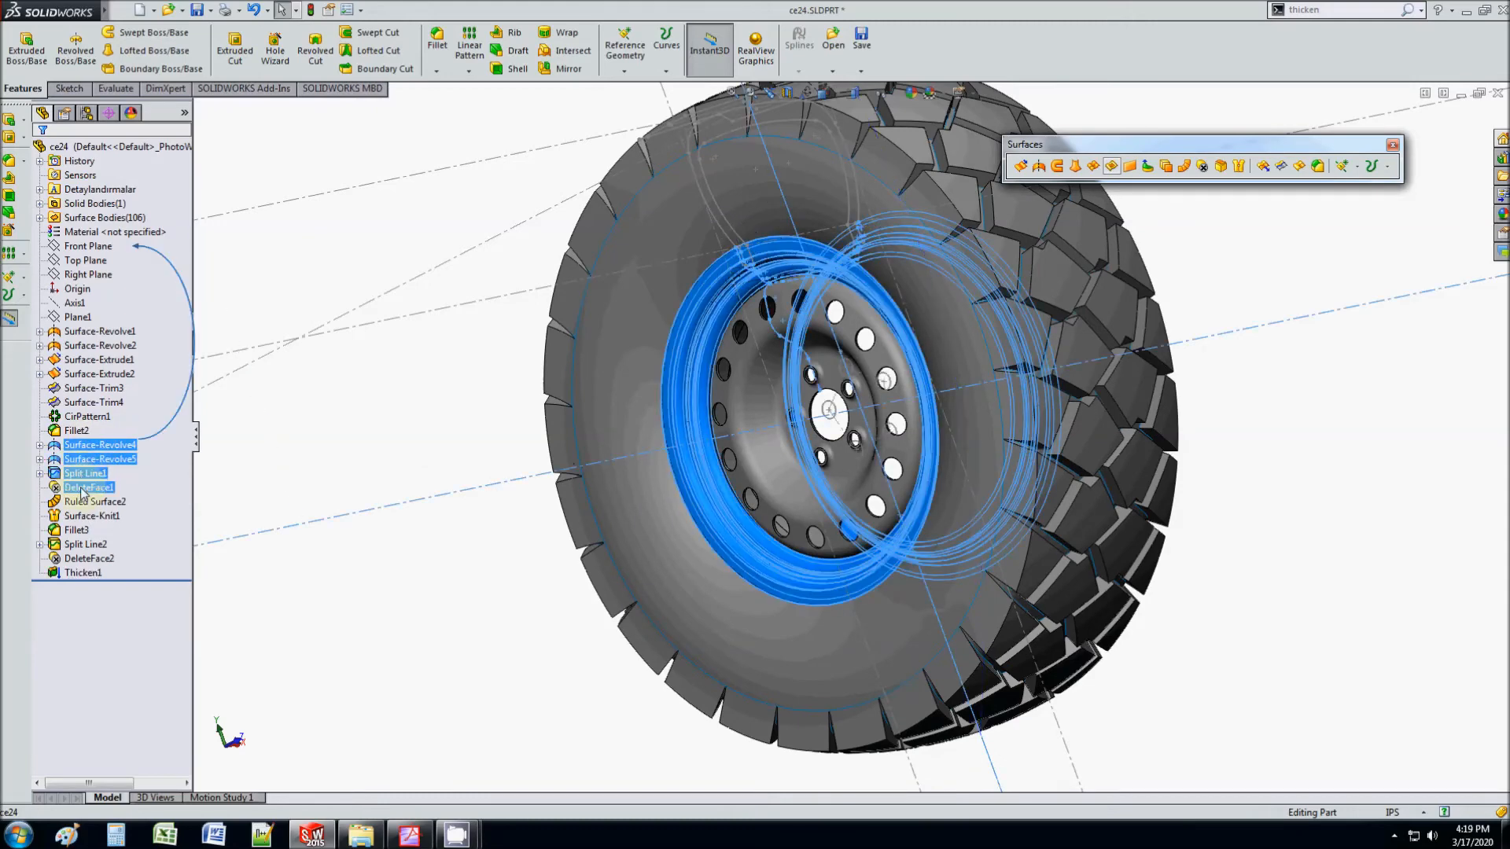
left_click(88, 501, "ctrl")
left_click(86, 516, "ctrl")
left_click(78, 531, "ctrl")
left_click(85, 544, "ctrl")
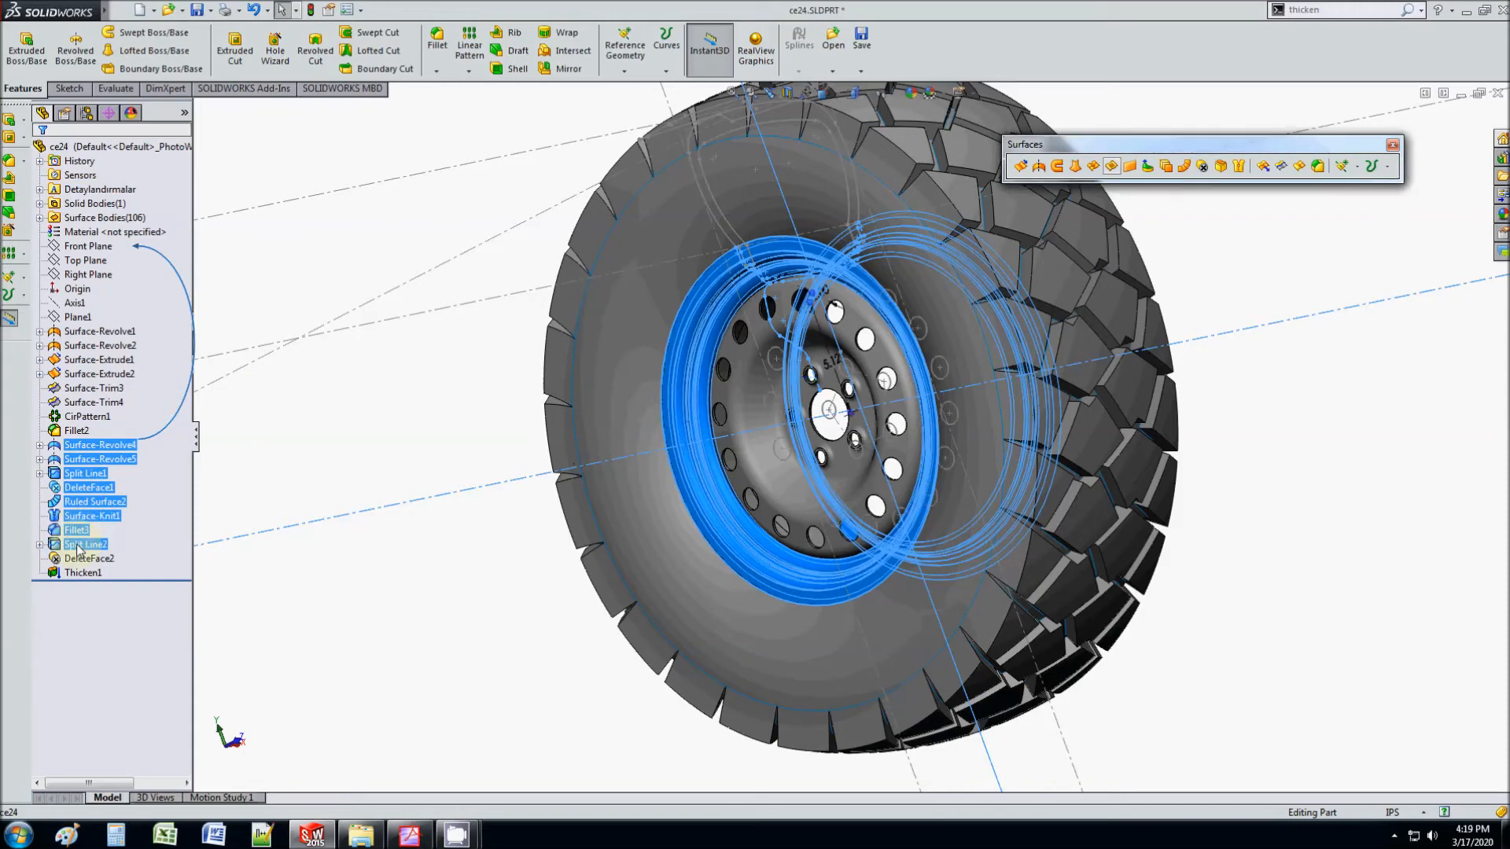
left_click(88, 558, "ctrl")
left_click(82, 573, "ctrl")
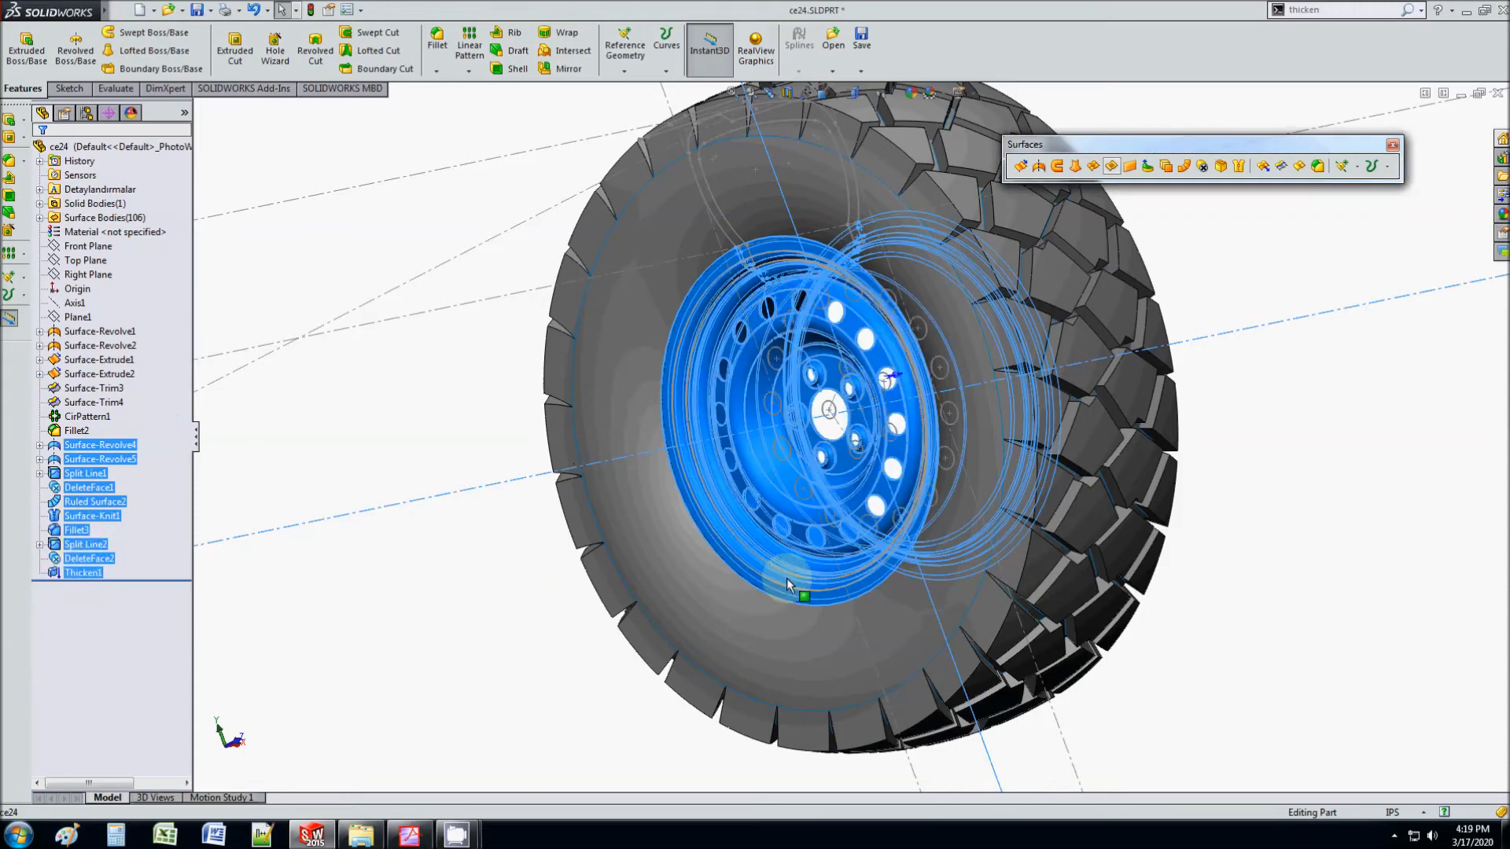
middle_click_drag(624, 617, 639, 658)
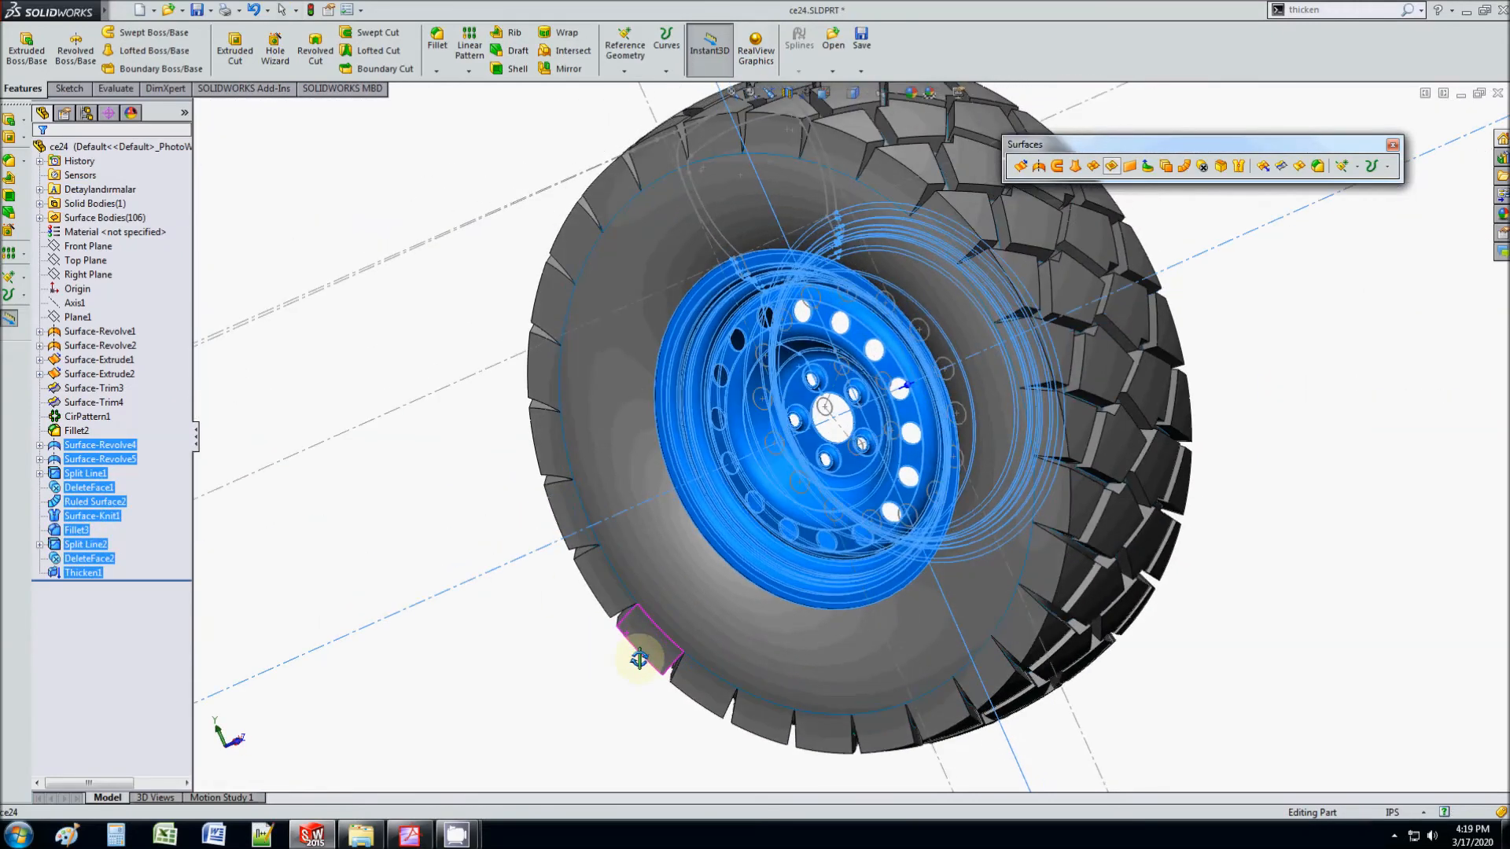
key("Delete")
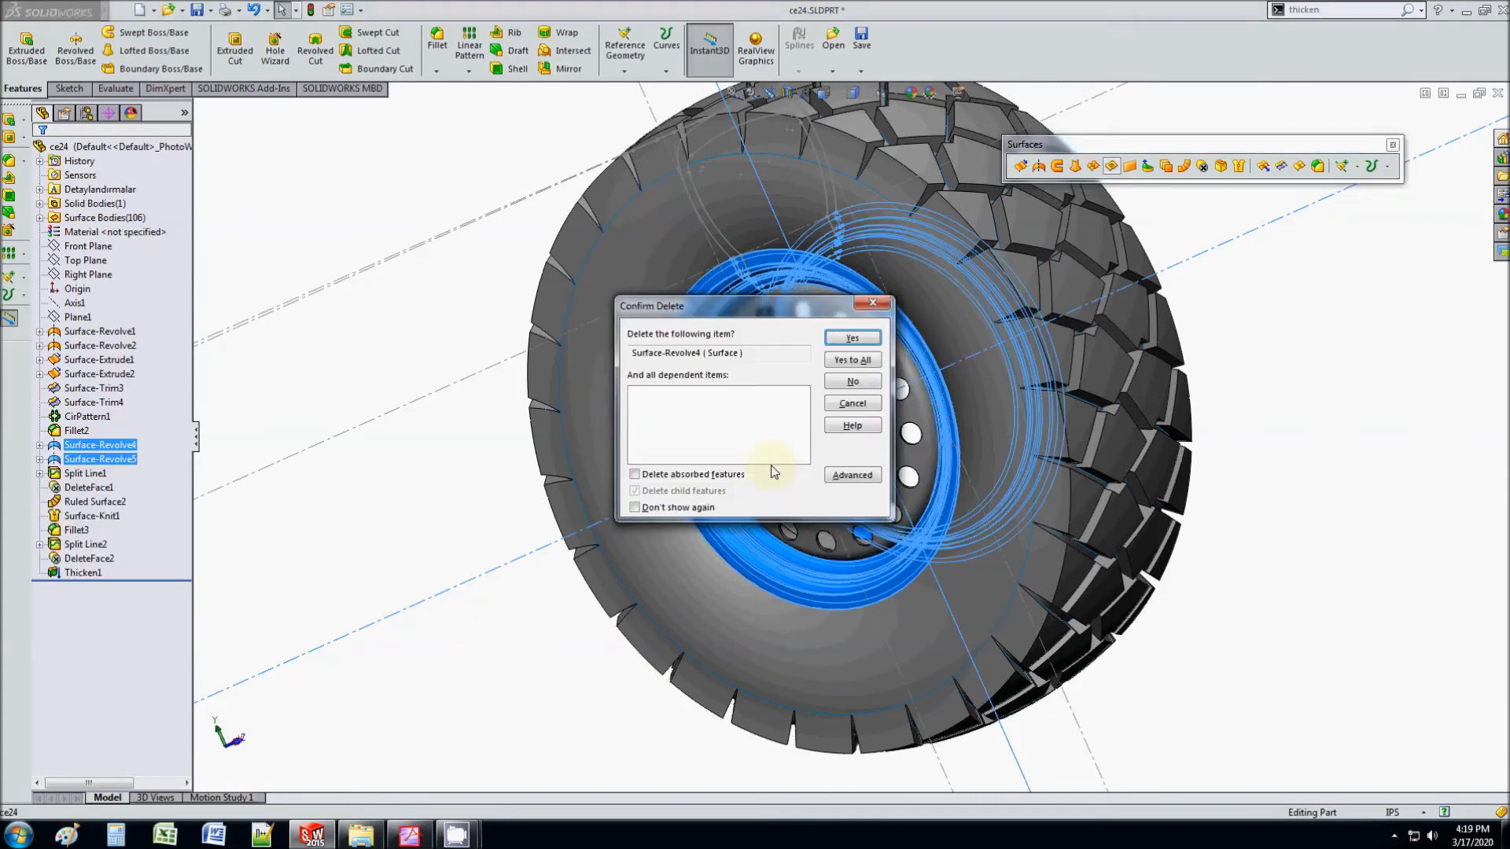
left_click(857, 360)
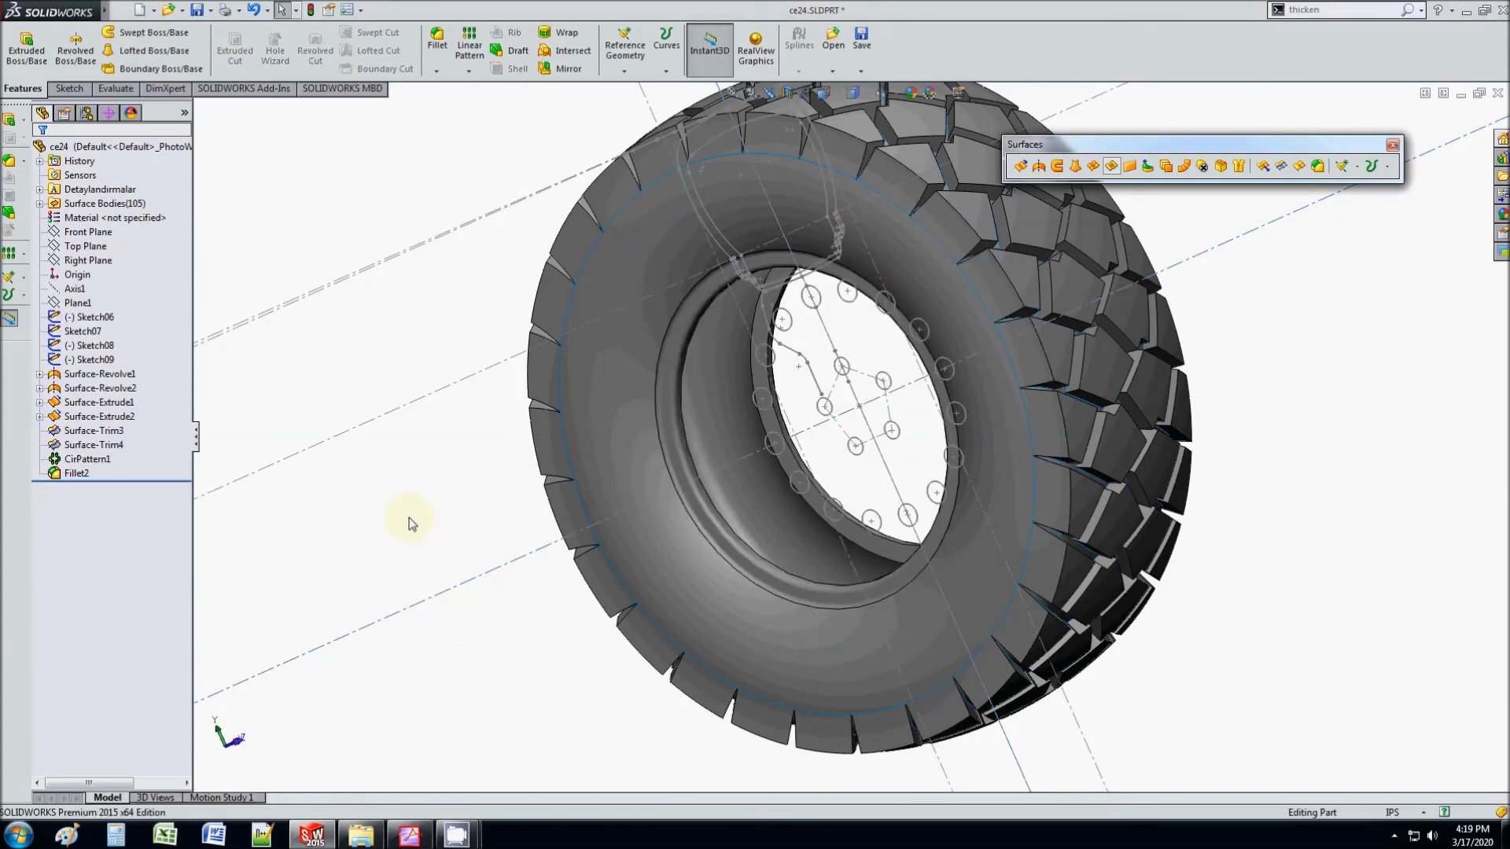
Step: Create a solid revolved boss from Sketch06, turned 360 degrees about the wheel's horizontal centerline
scroll(799, 512, "down", 3)
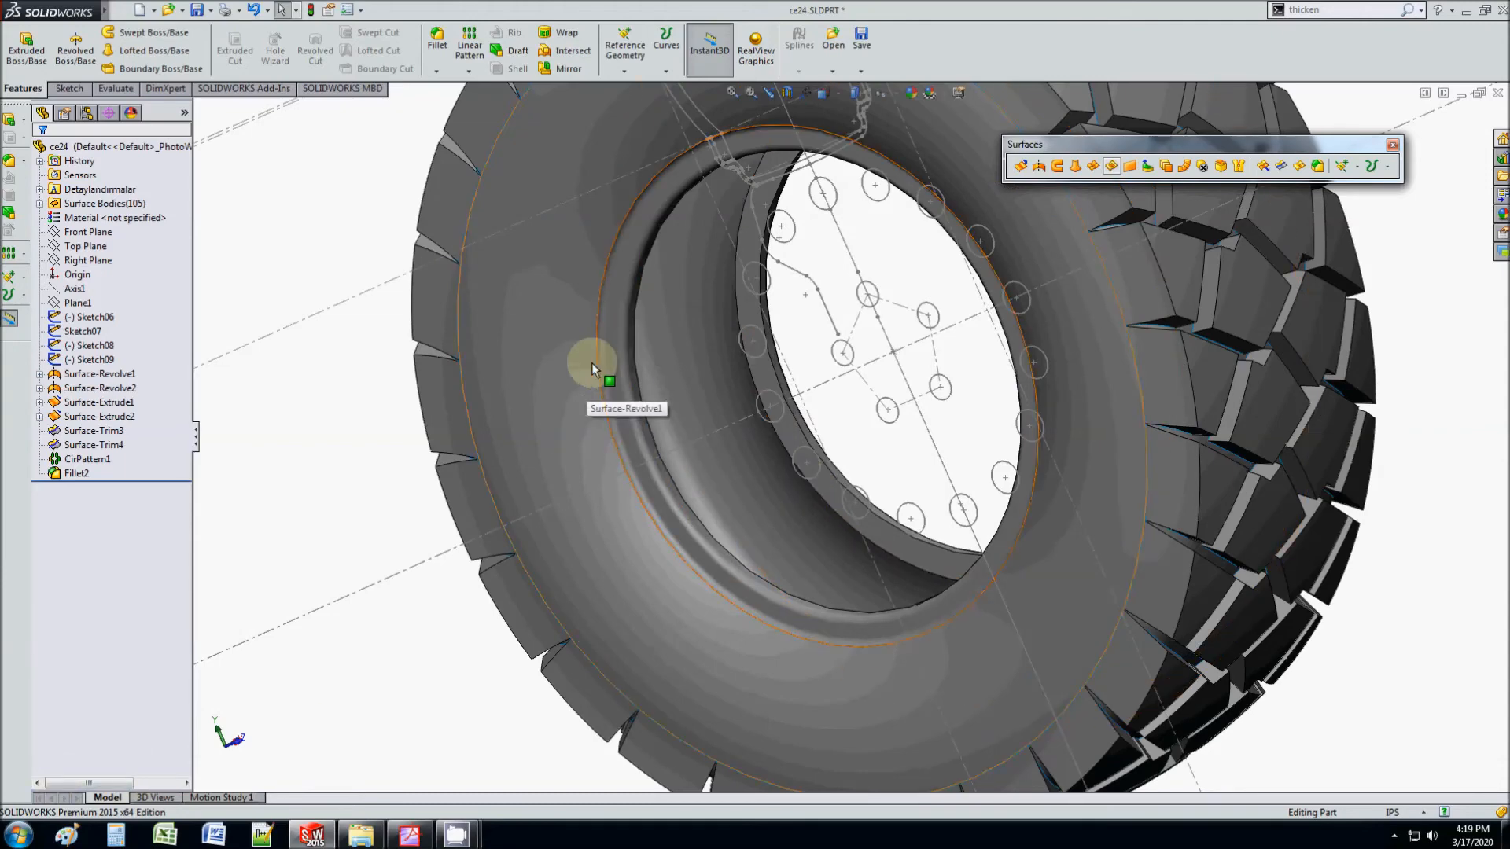
scroll(810, 330, "down", 2)
left_click(771, 339)
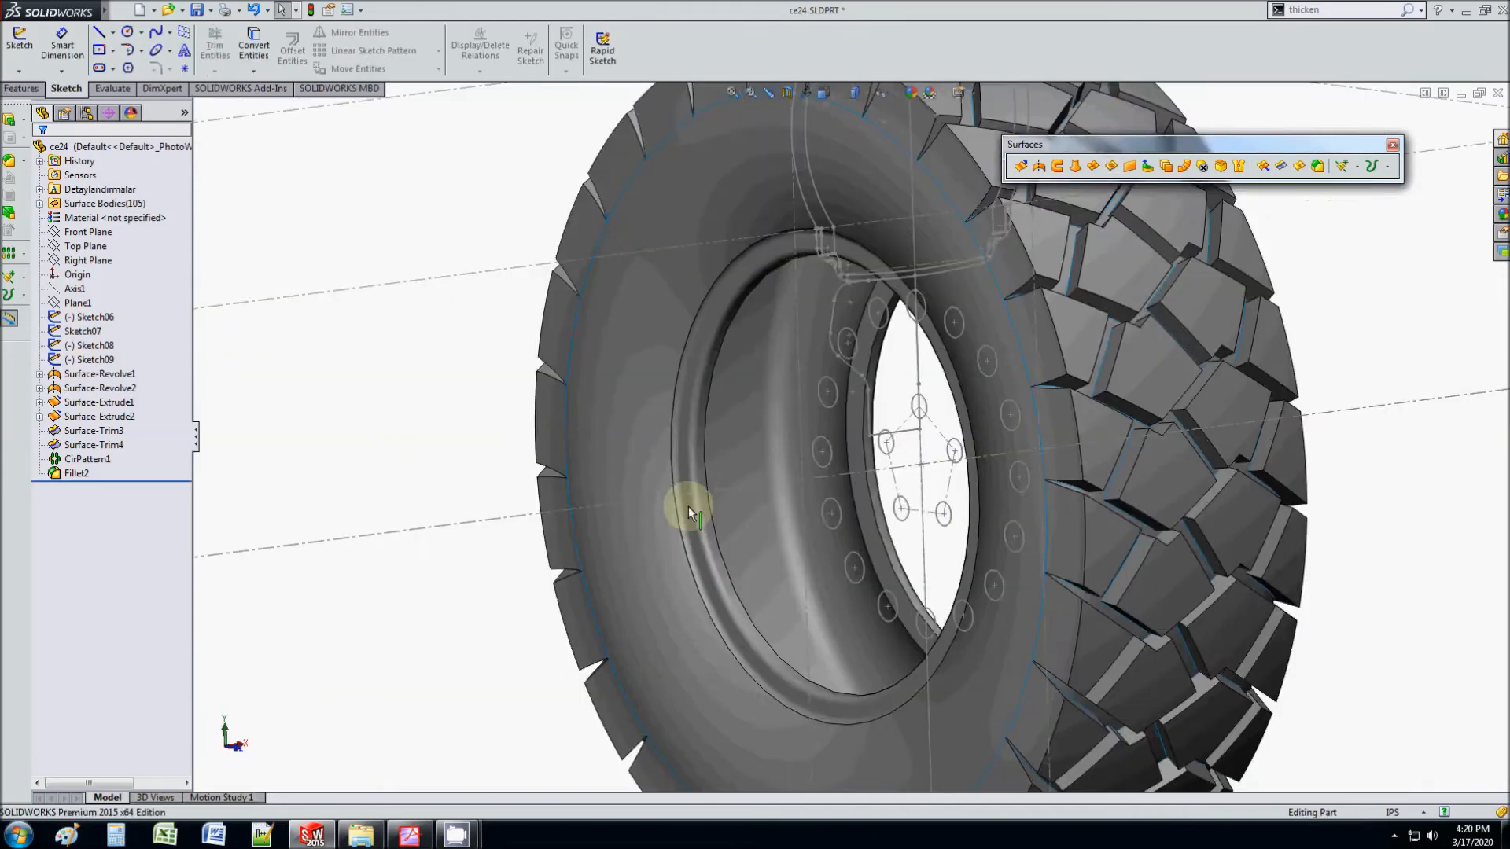
scroll(690, 503, "up", 1)
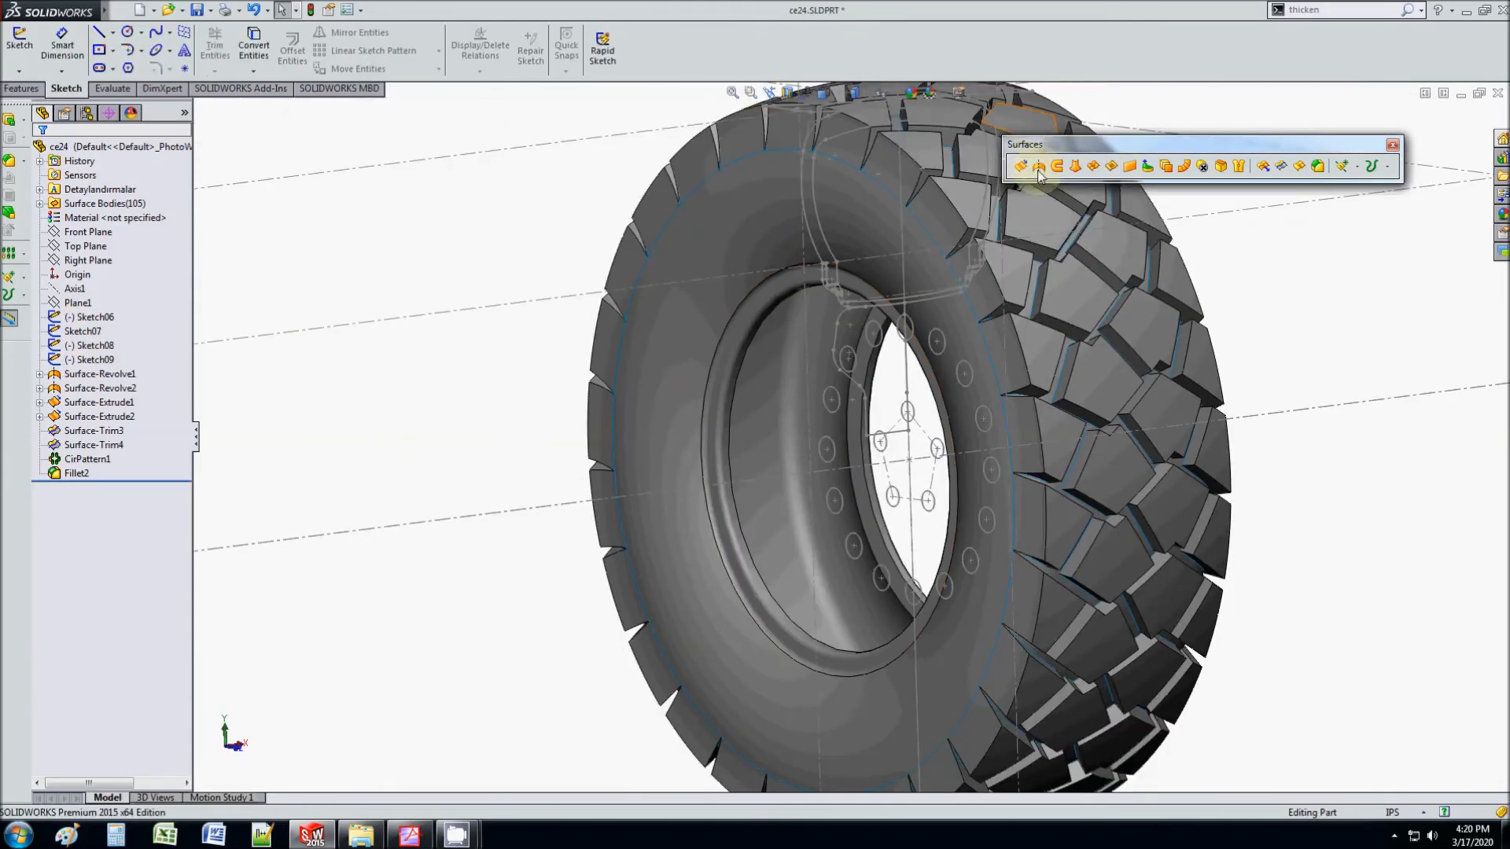
left_click(22, 89)
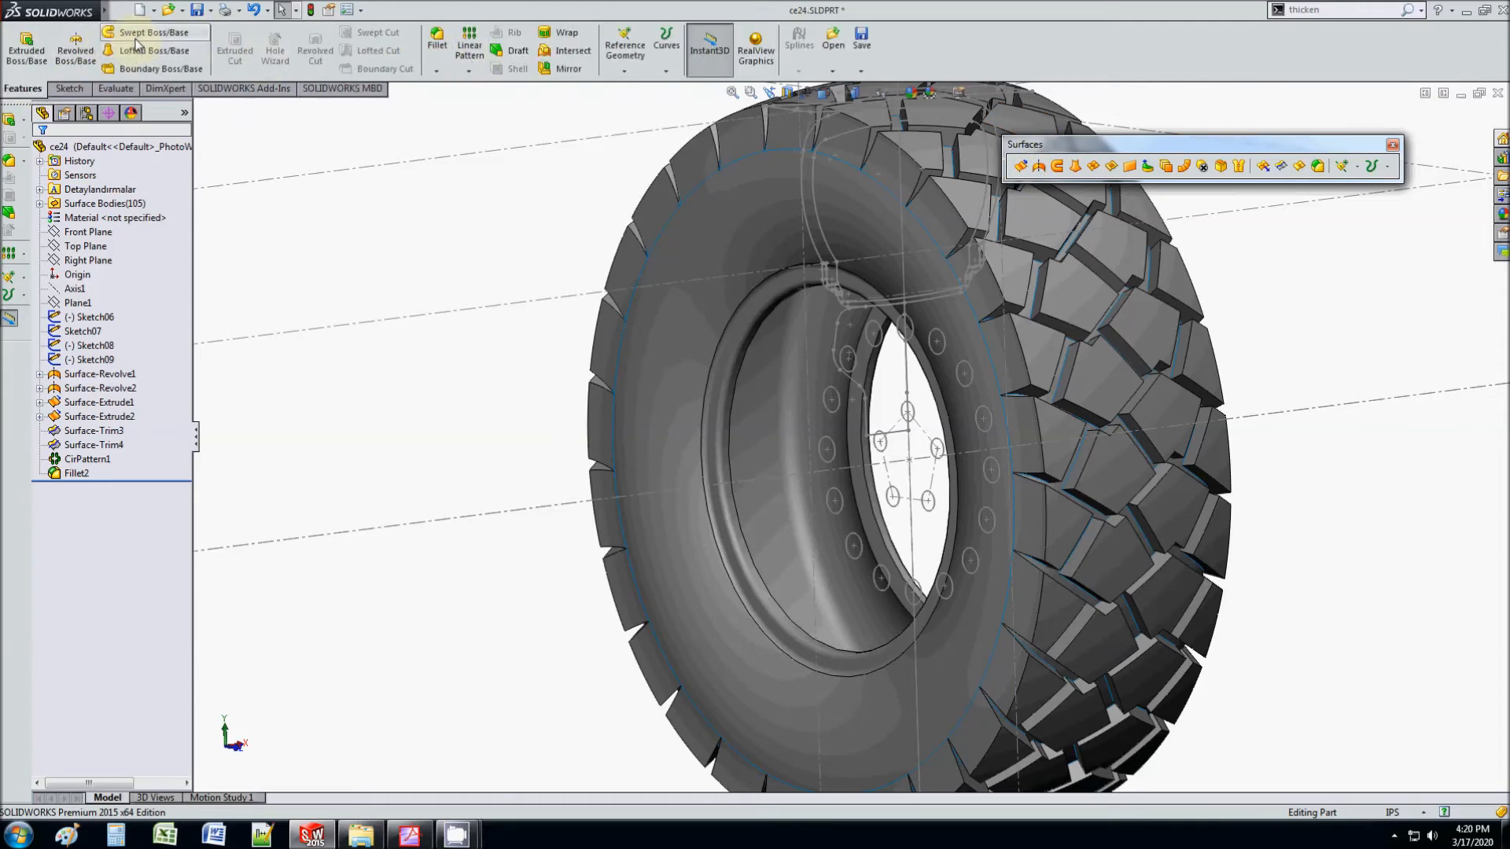
left_click(75, 49)
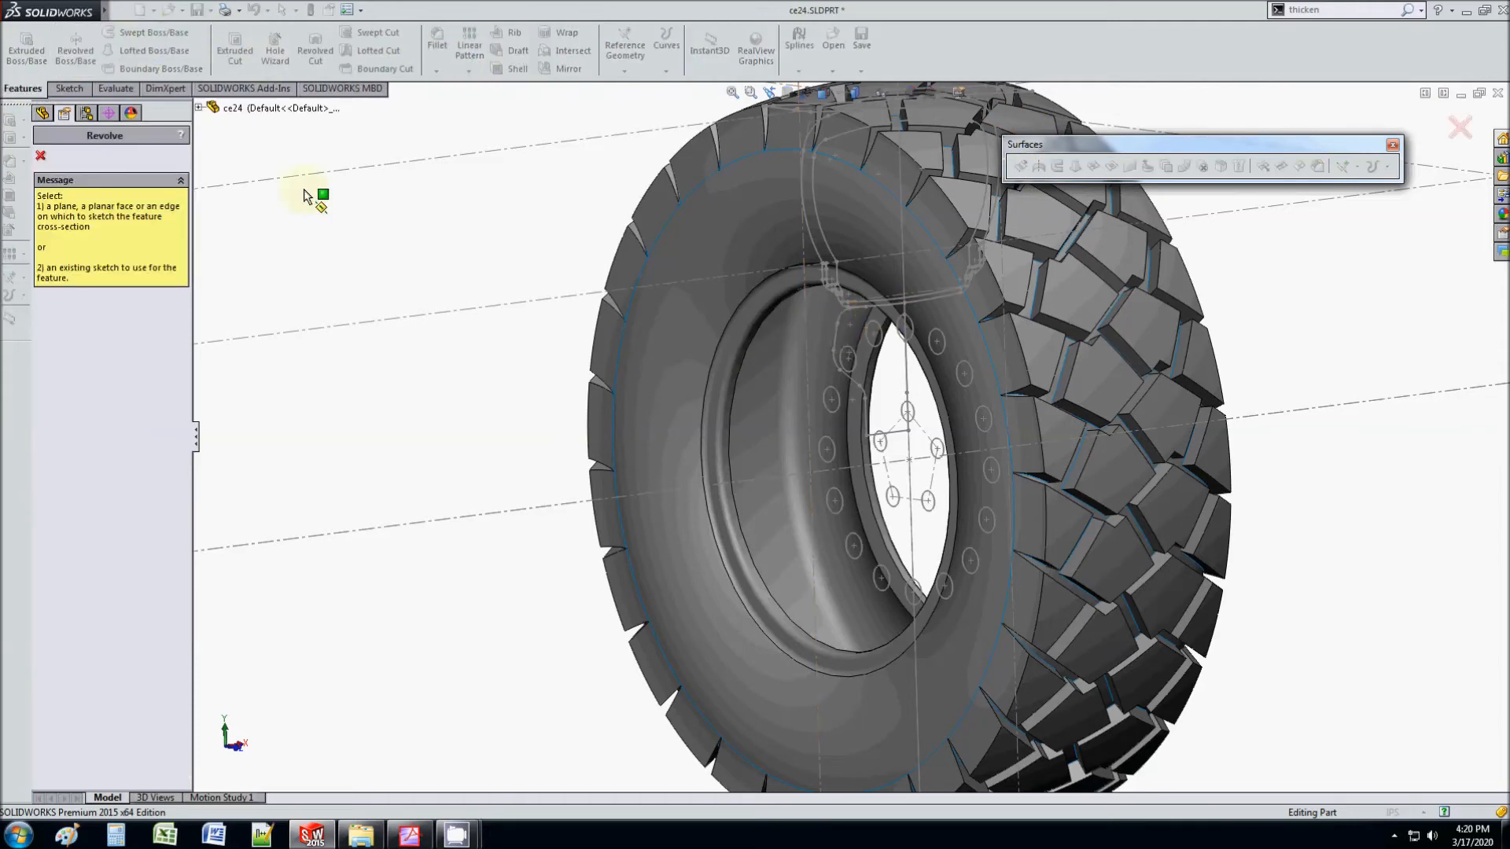
left_click(199, 107)
left_click(285, 282)
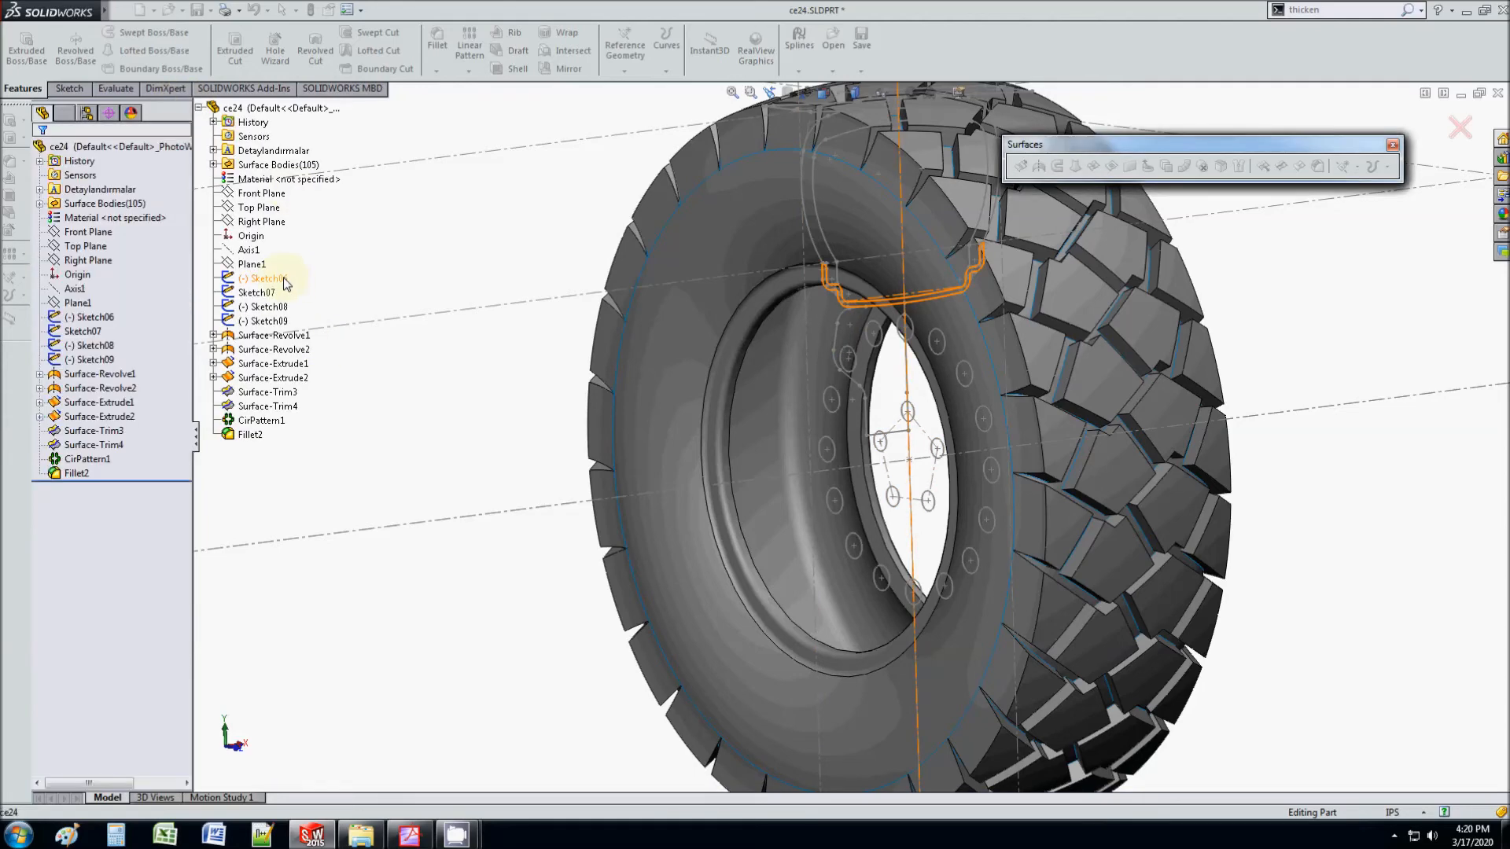
left_click(756, 480)
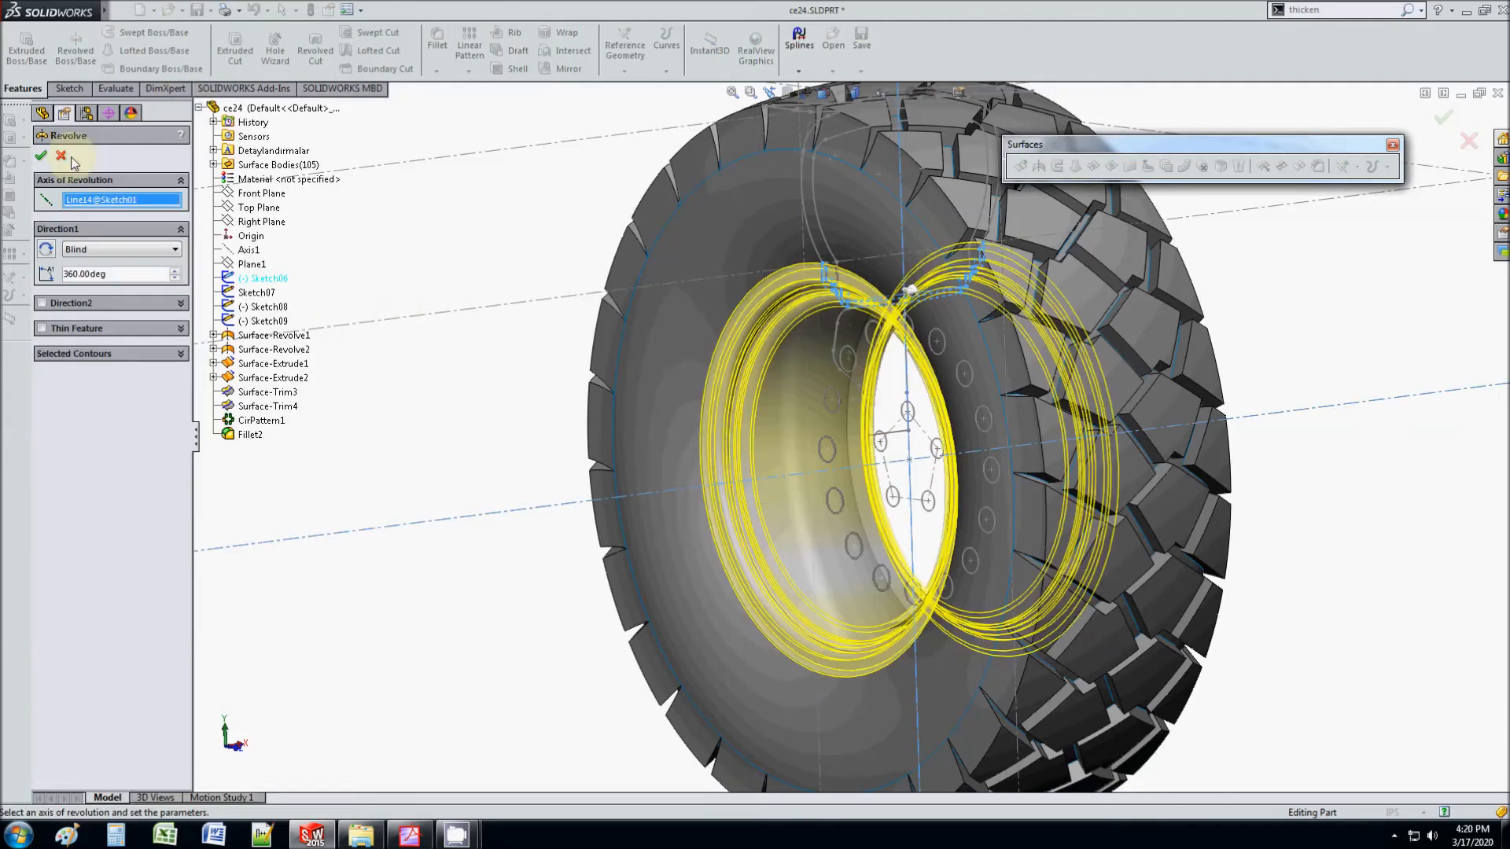
left_click(41, 155)
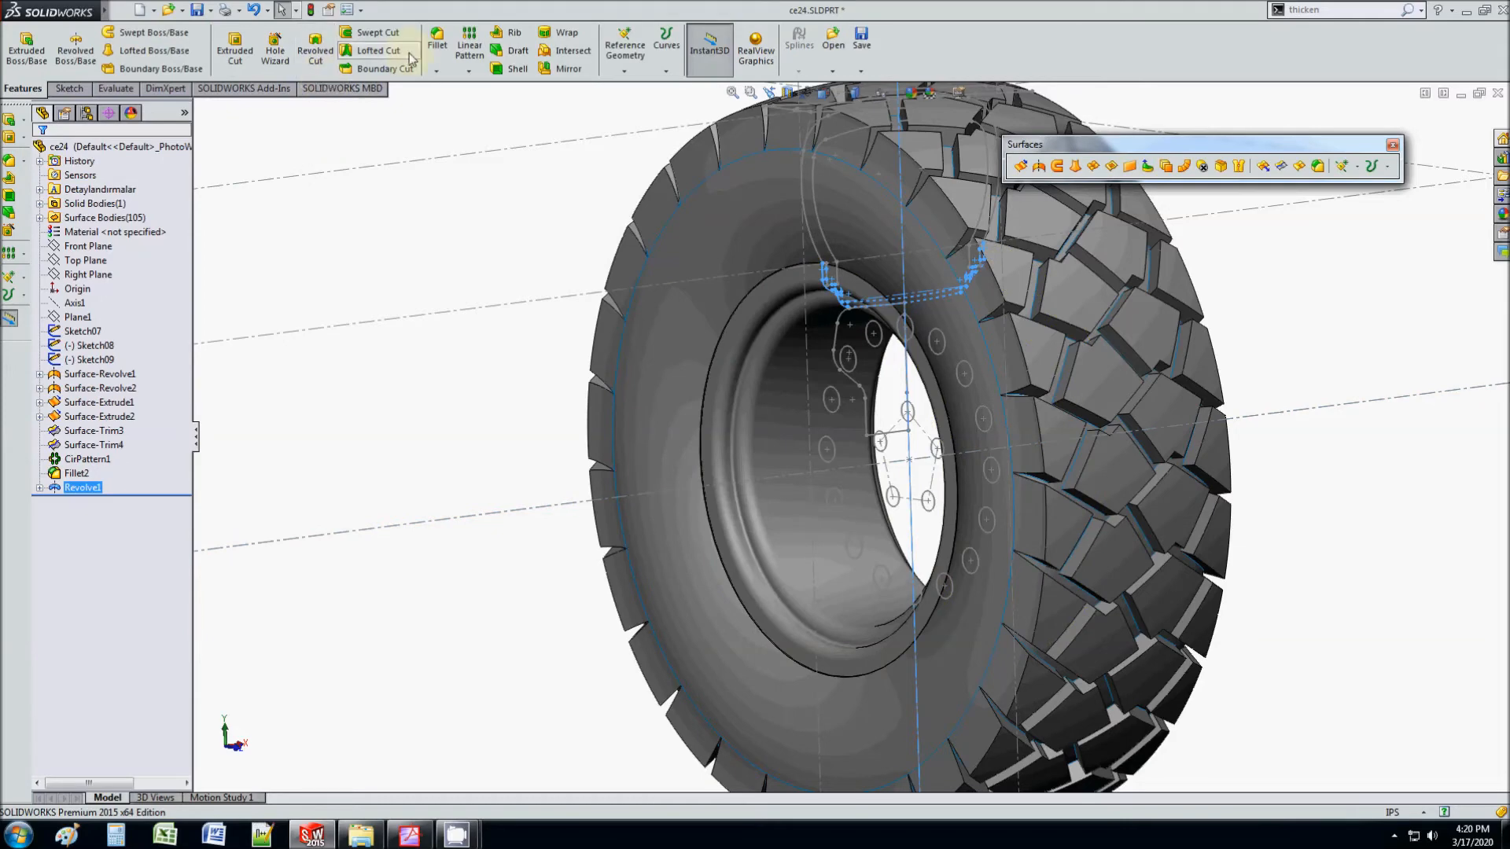
Step: Revolve Sketch07 as a solid boss through 360 degrees about the wheel's centerline, with Merge result on
left_click(76, 46)
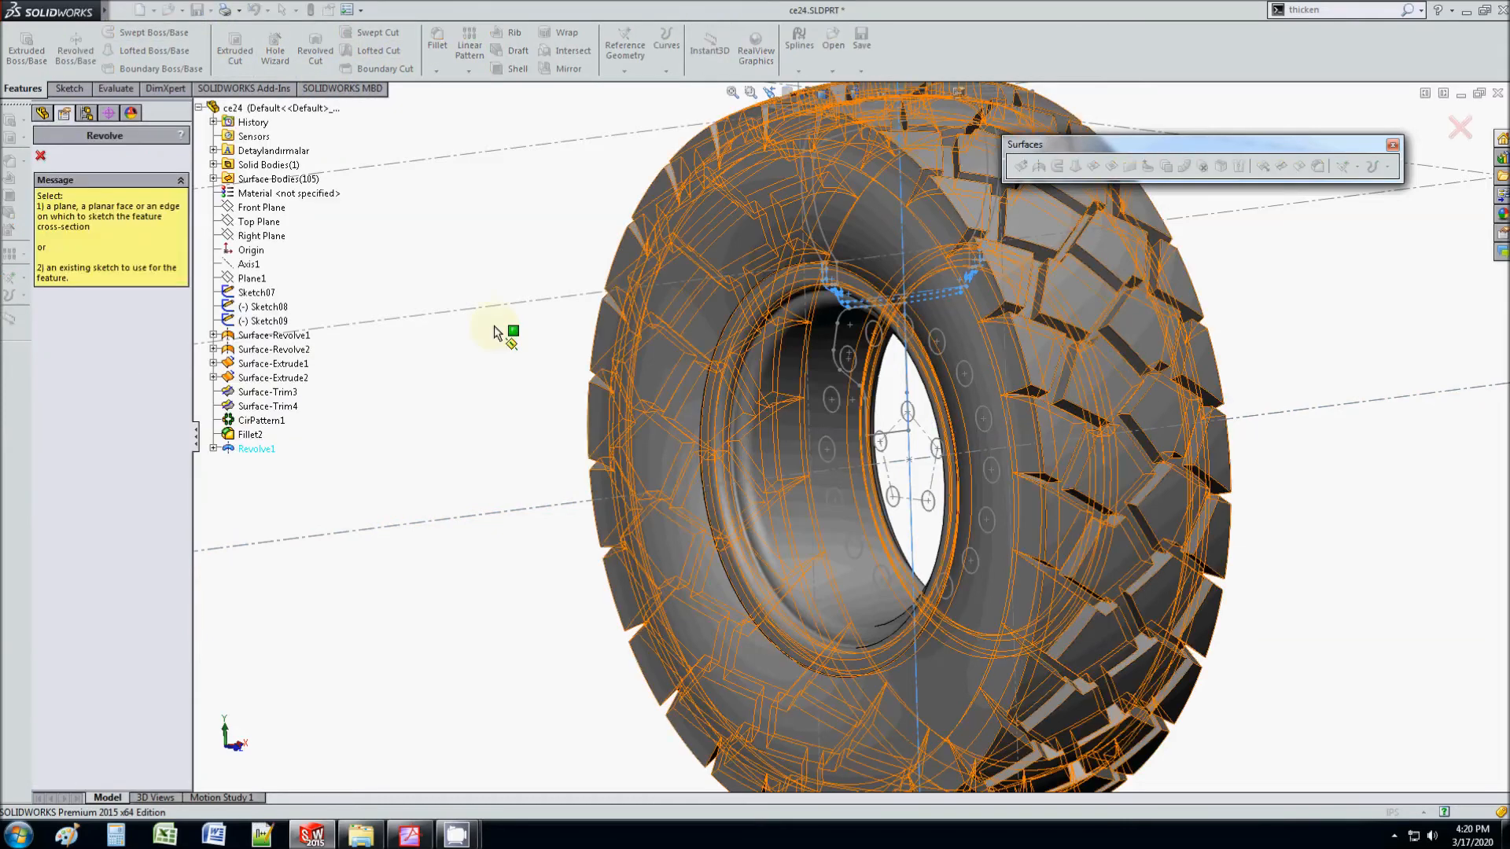
left_click(262, 295)
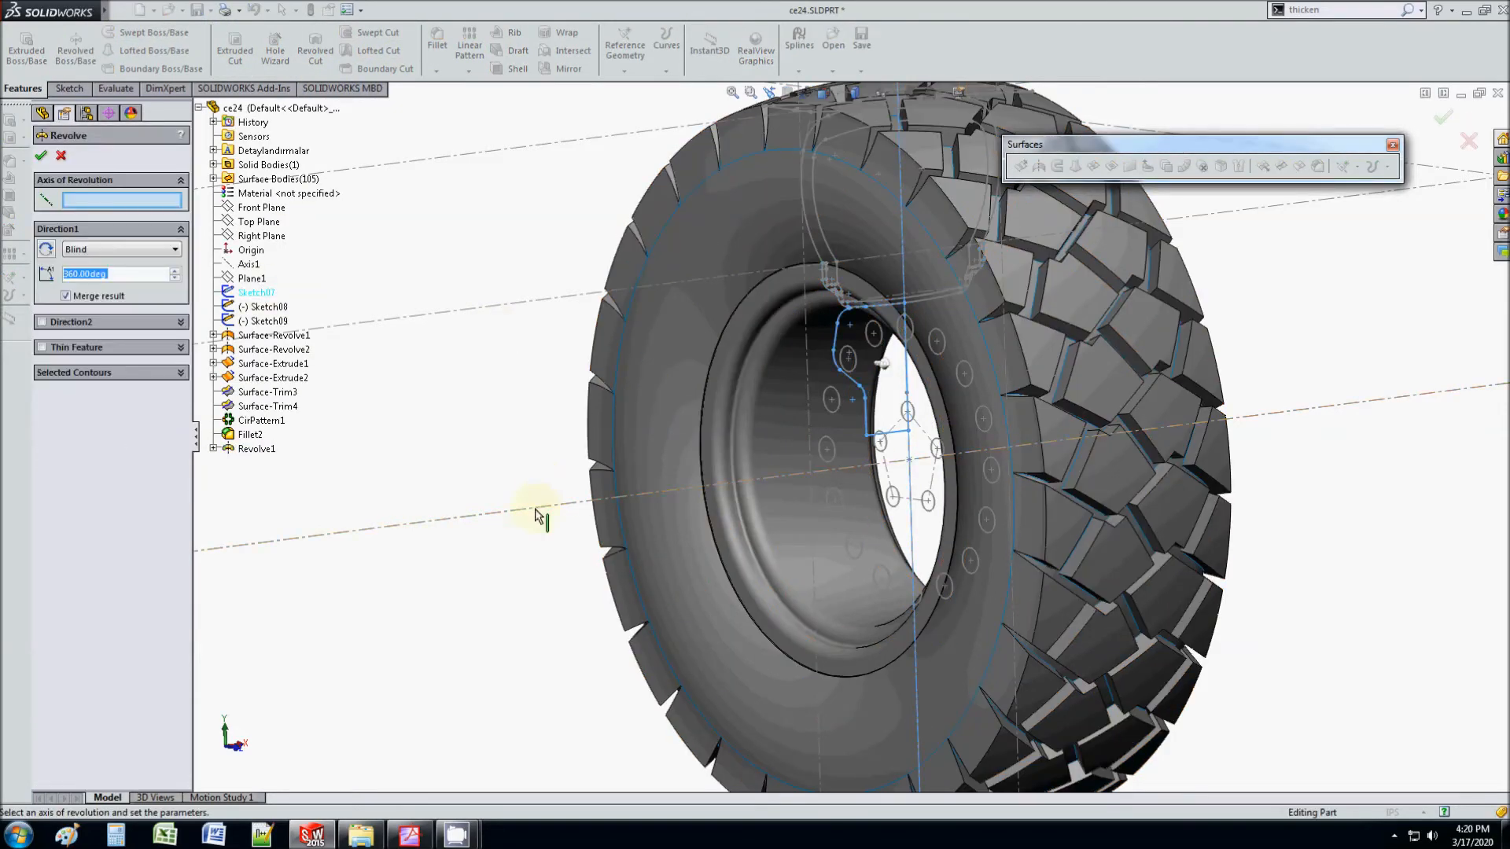
left_click(536, 515)
left_click(42, 156)
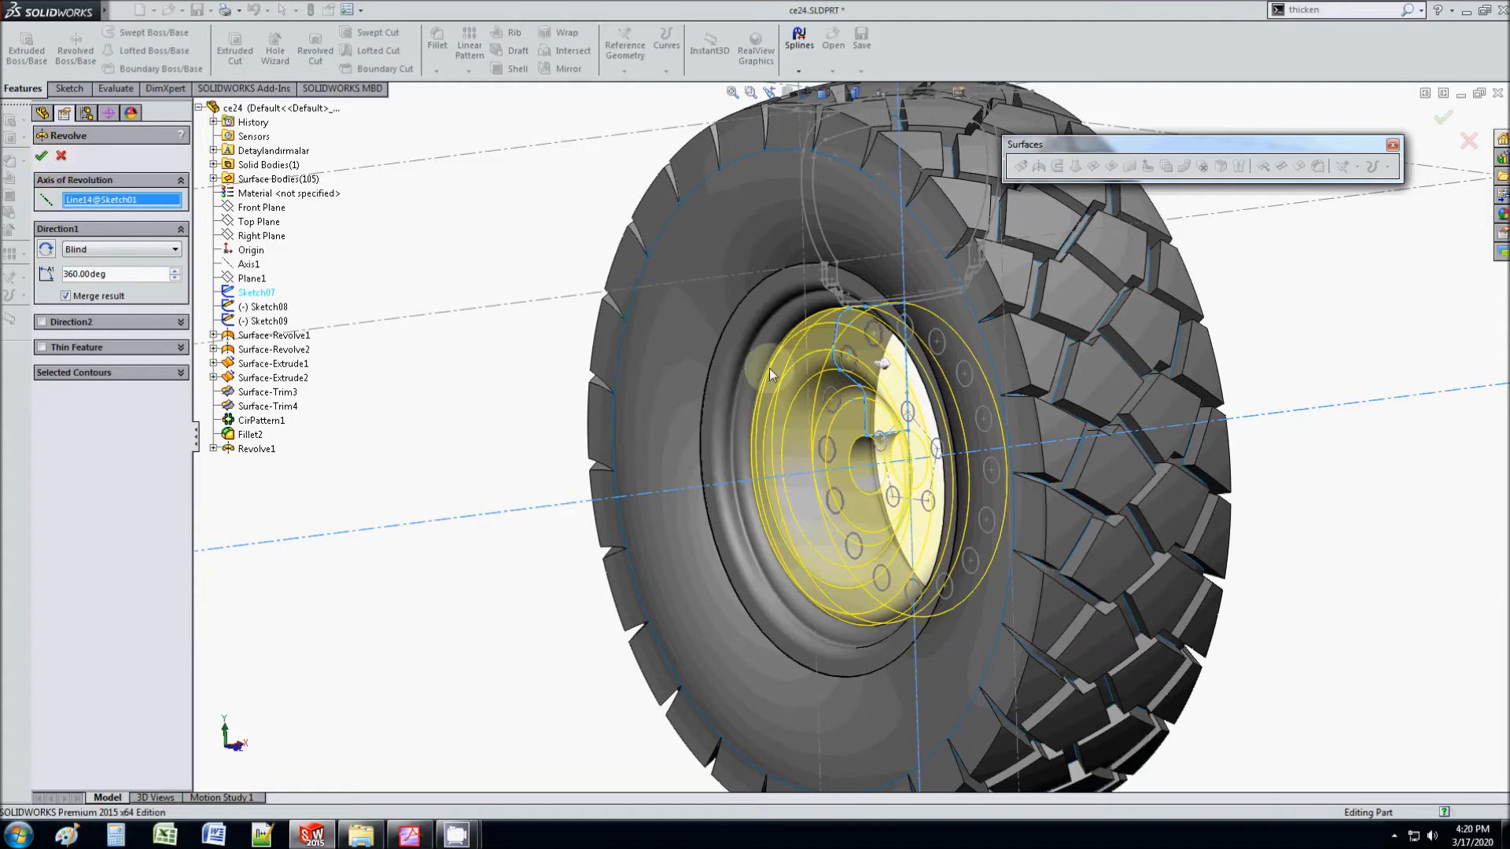
Step: Start a solid boss extrusion of the five-circle Sketch08, ending Offset From Surface at the flat hub face around the center bore
middle_click_drag(902, 441, 941, 437)
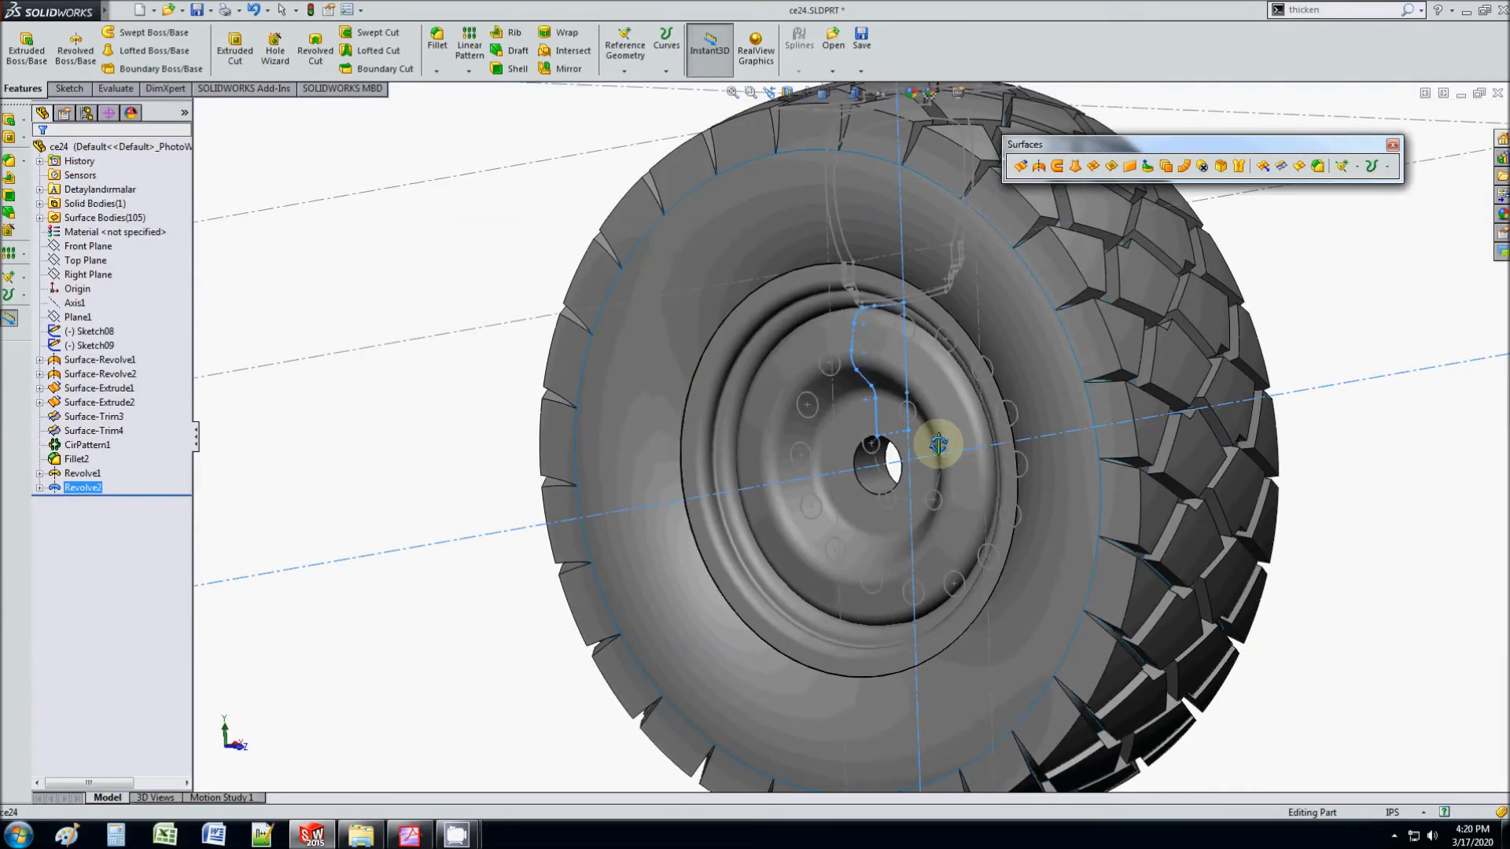
left_click(243, 67)
key("Escape")
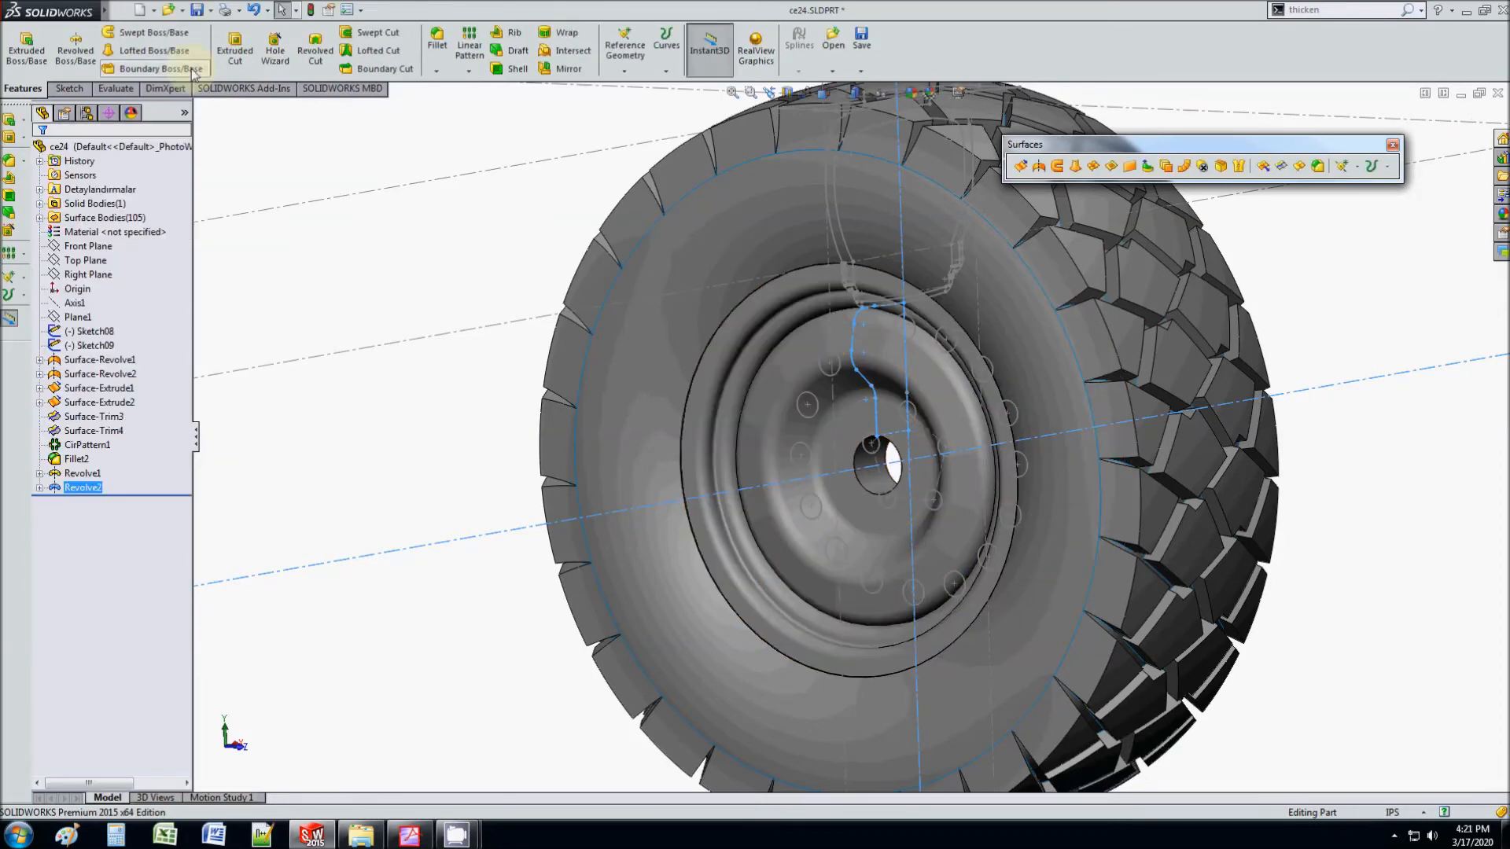
left_click(26, 45)
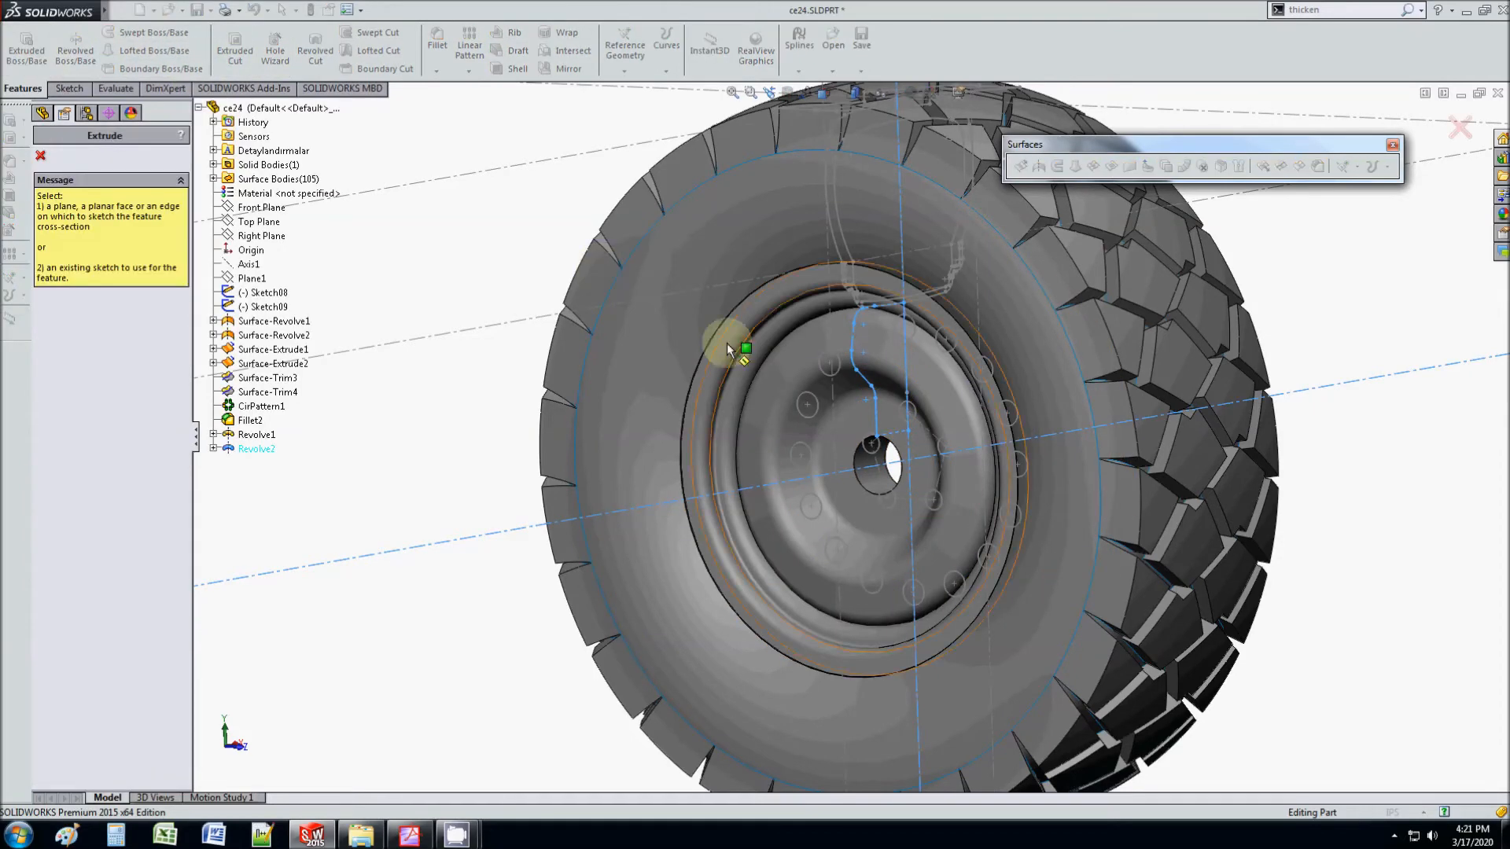
left_click(727, 349)
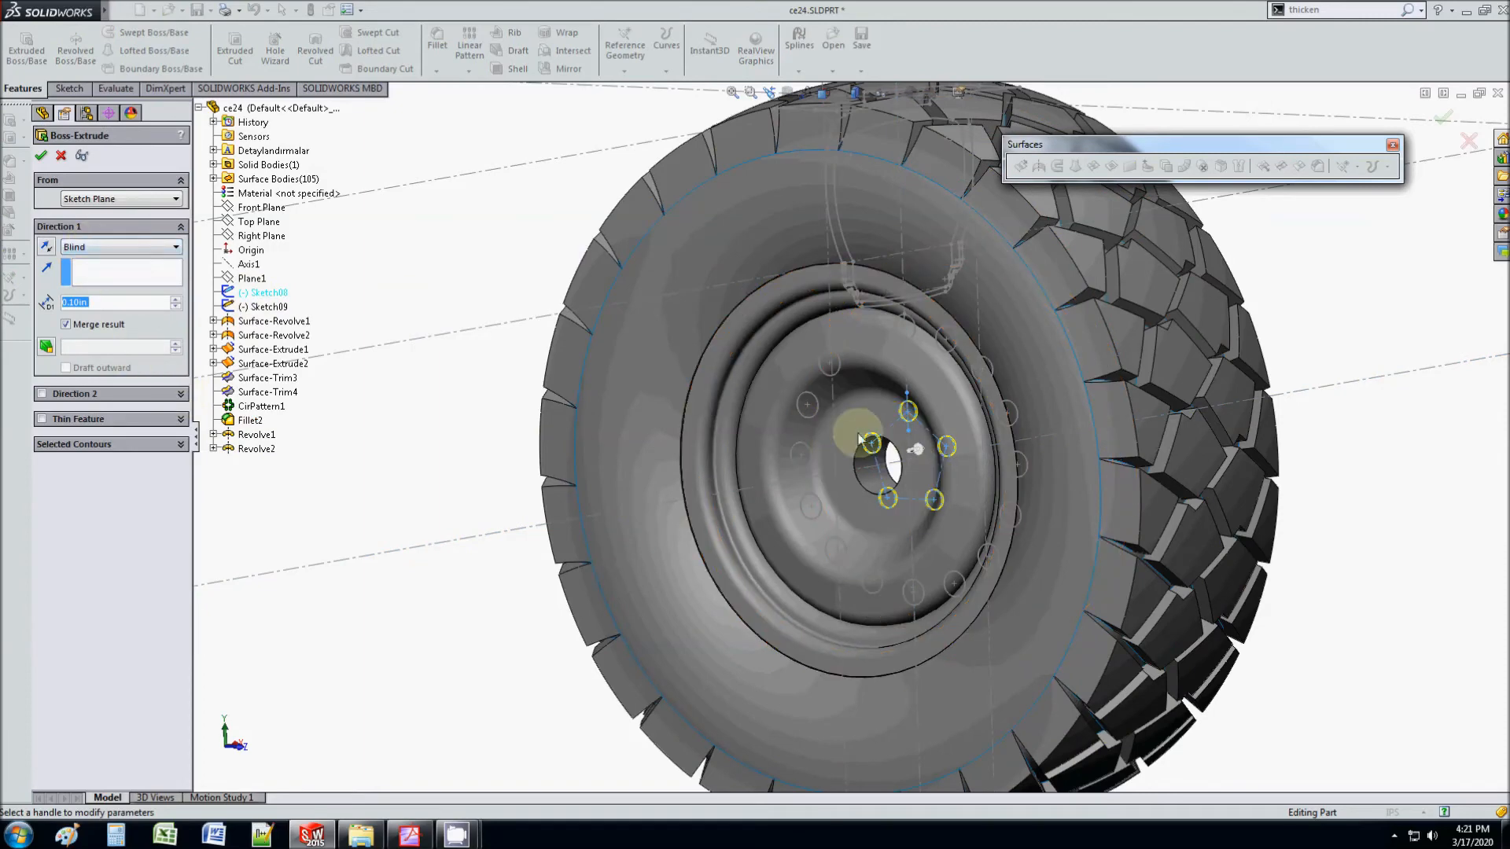
scroll(846, 496, "down", 5)
middle_click_drag(852, 490, 829, 491)
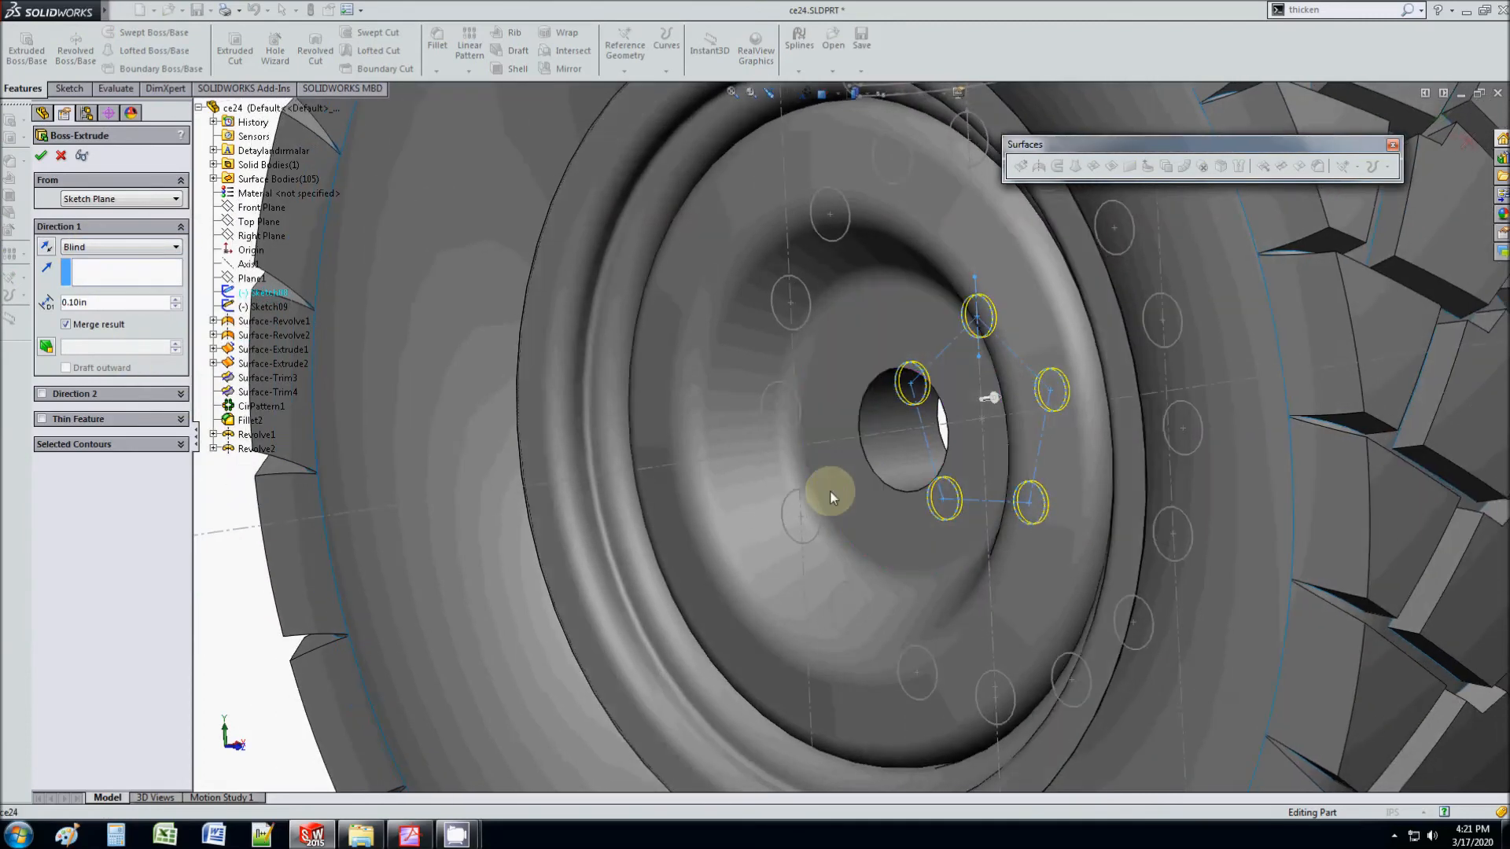
left_click(102, 247)
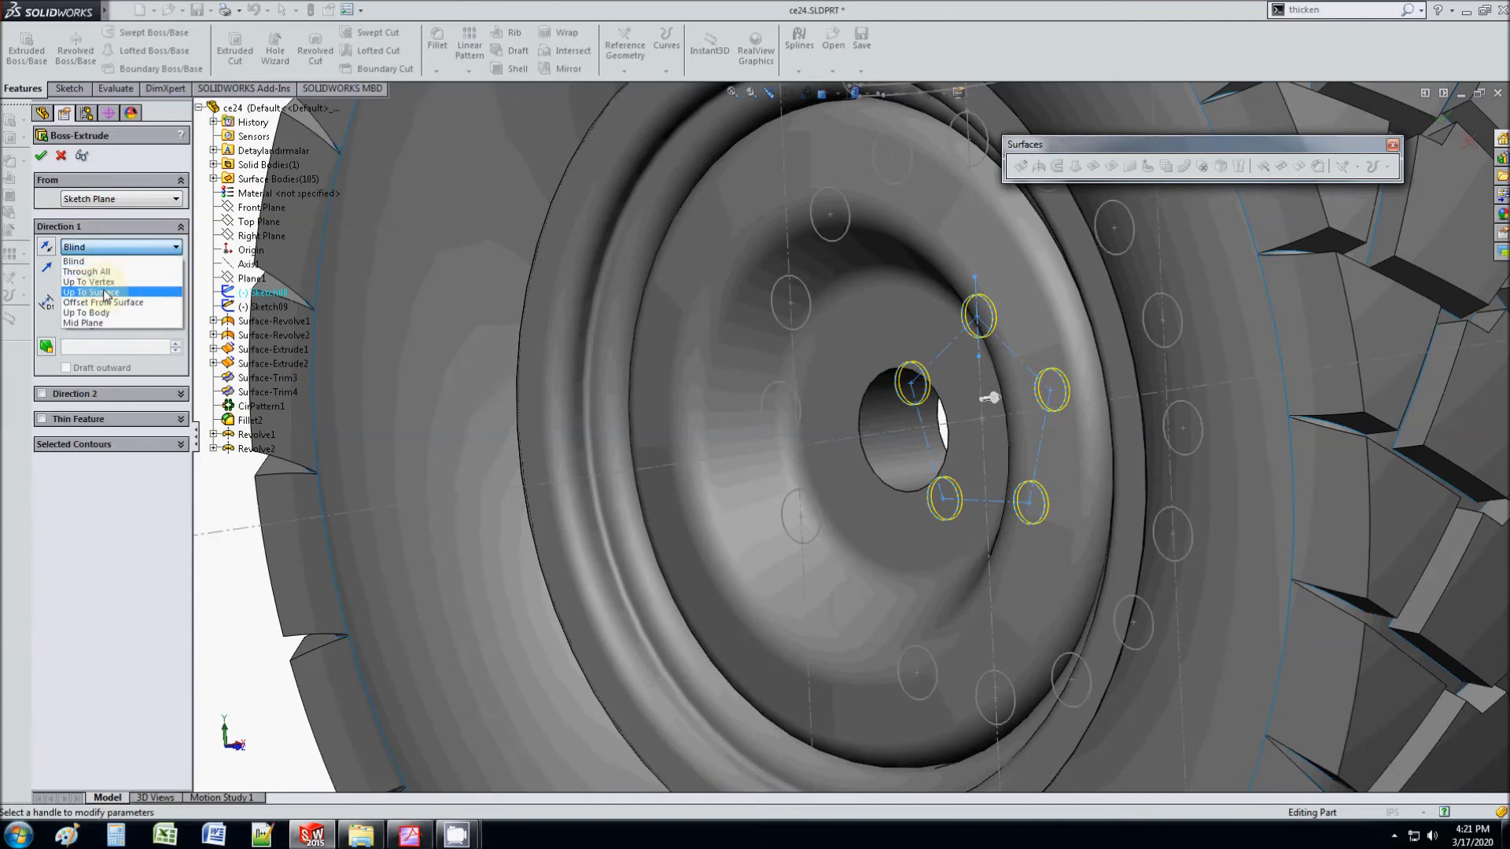
left_click(105, 307)
left_click(857, 374)
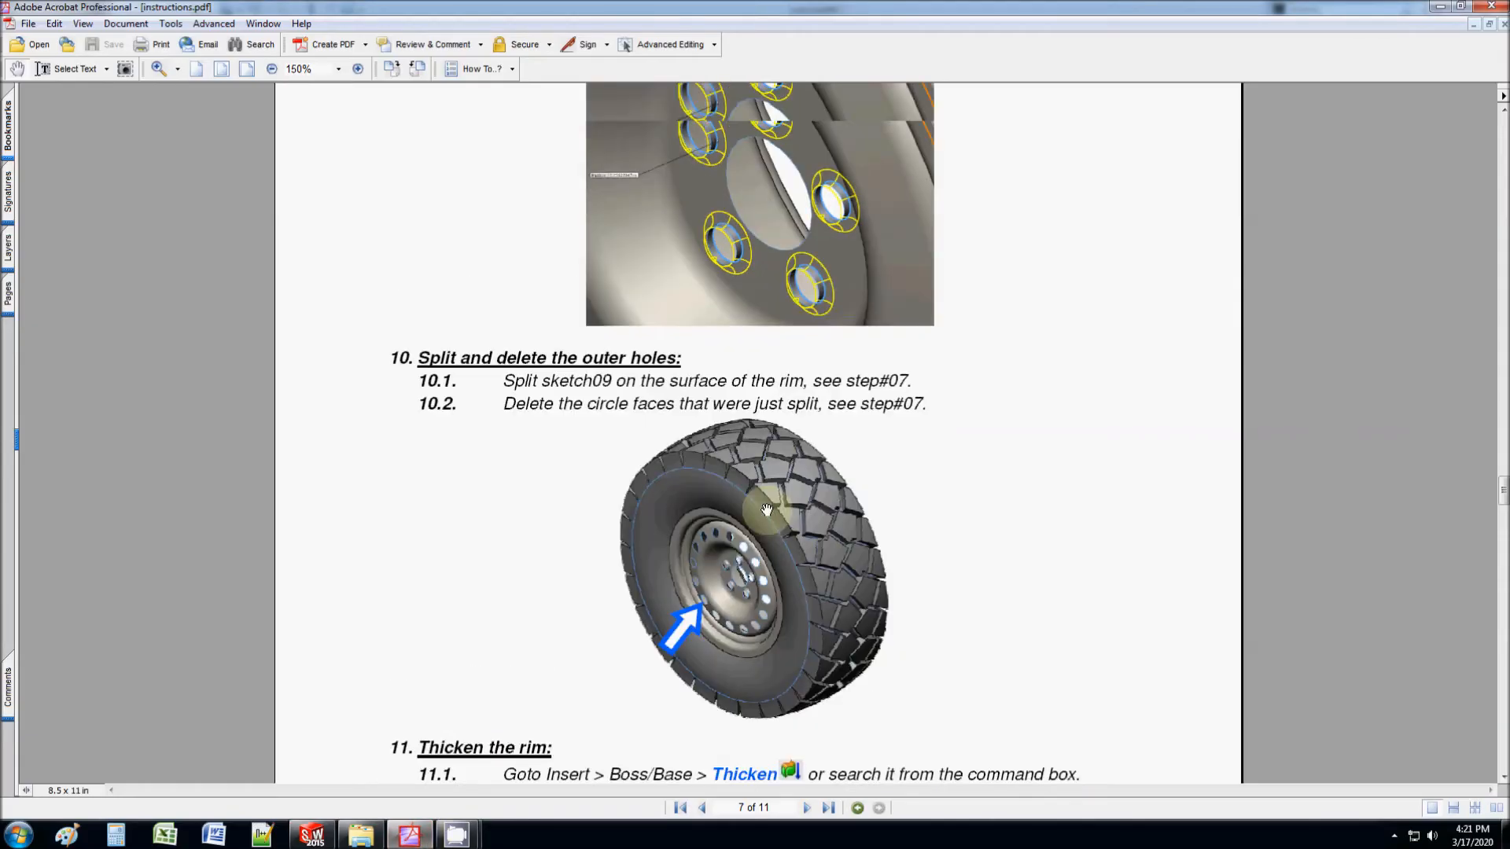
Step: Look up the bolt-hole rule distance in the PDF instructions and complete the boss extrusion with a reversed 0.158 in offset
scroll(645, 492, "up", 10)
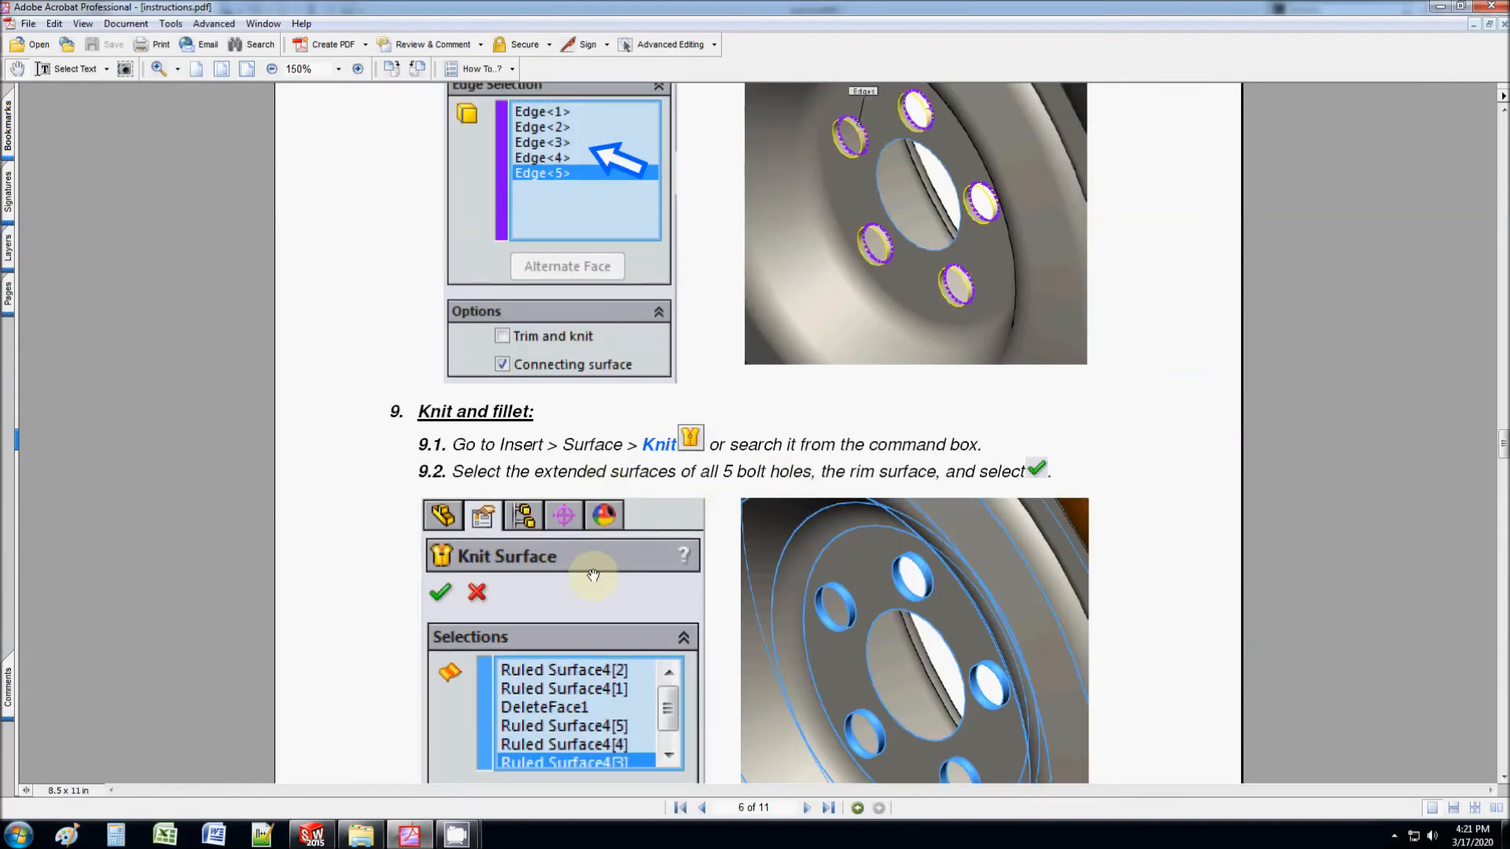
scroll(596, 571, "up", 3)
scroll(582, 342, "up", 1)
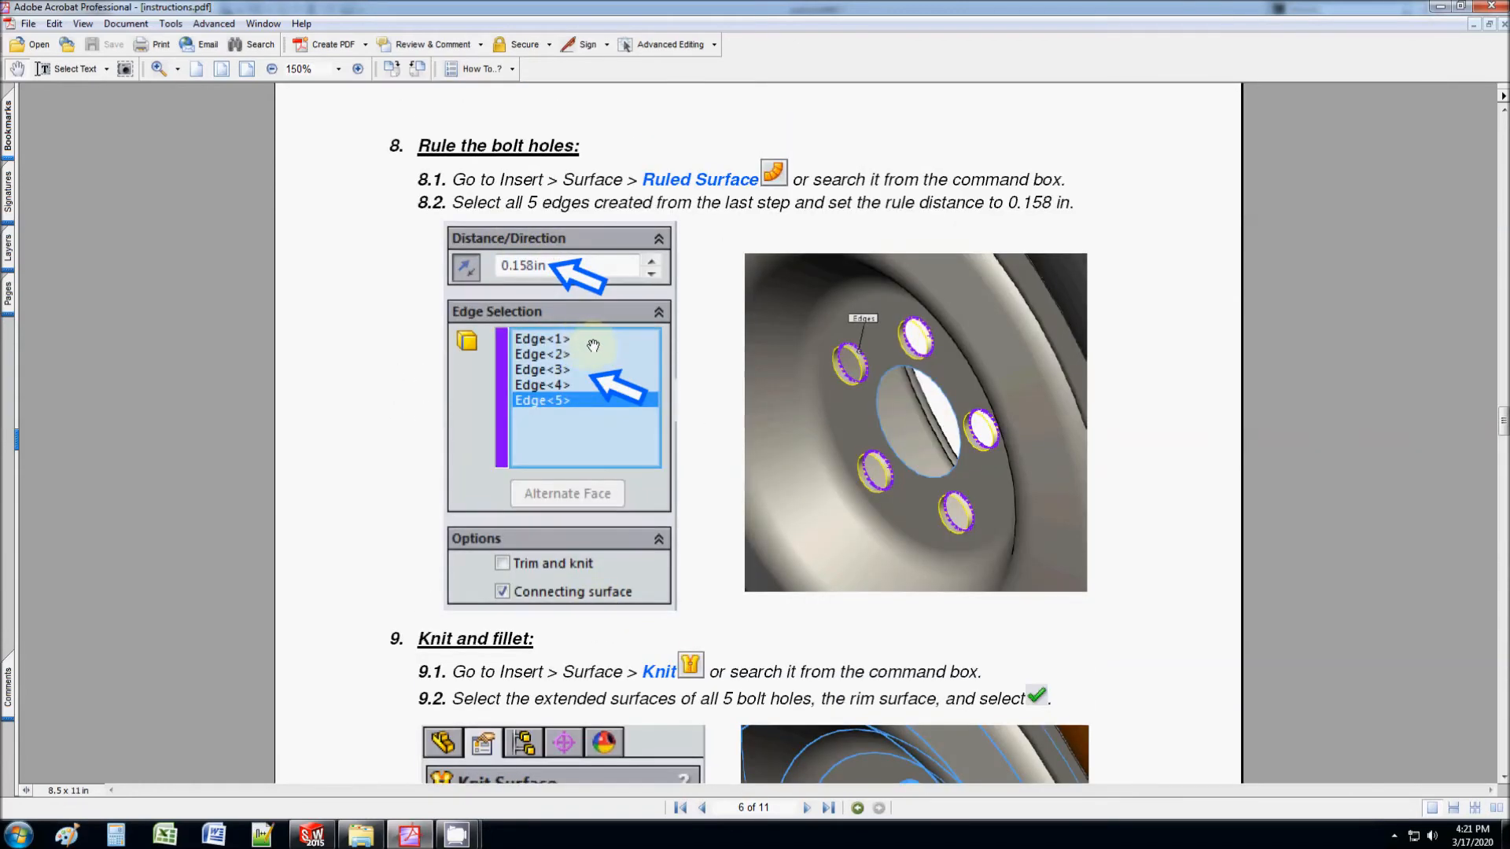
left_click(1441, 7)
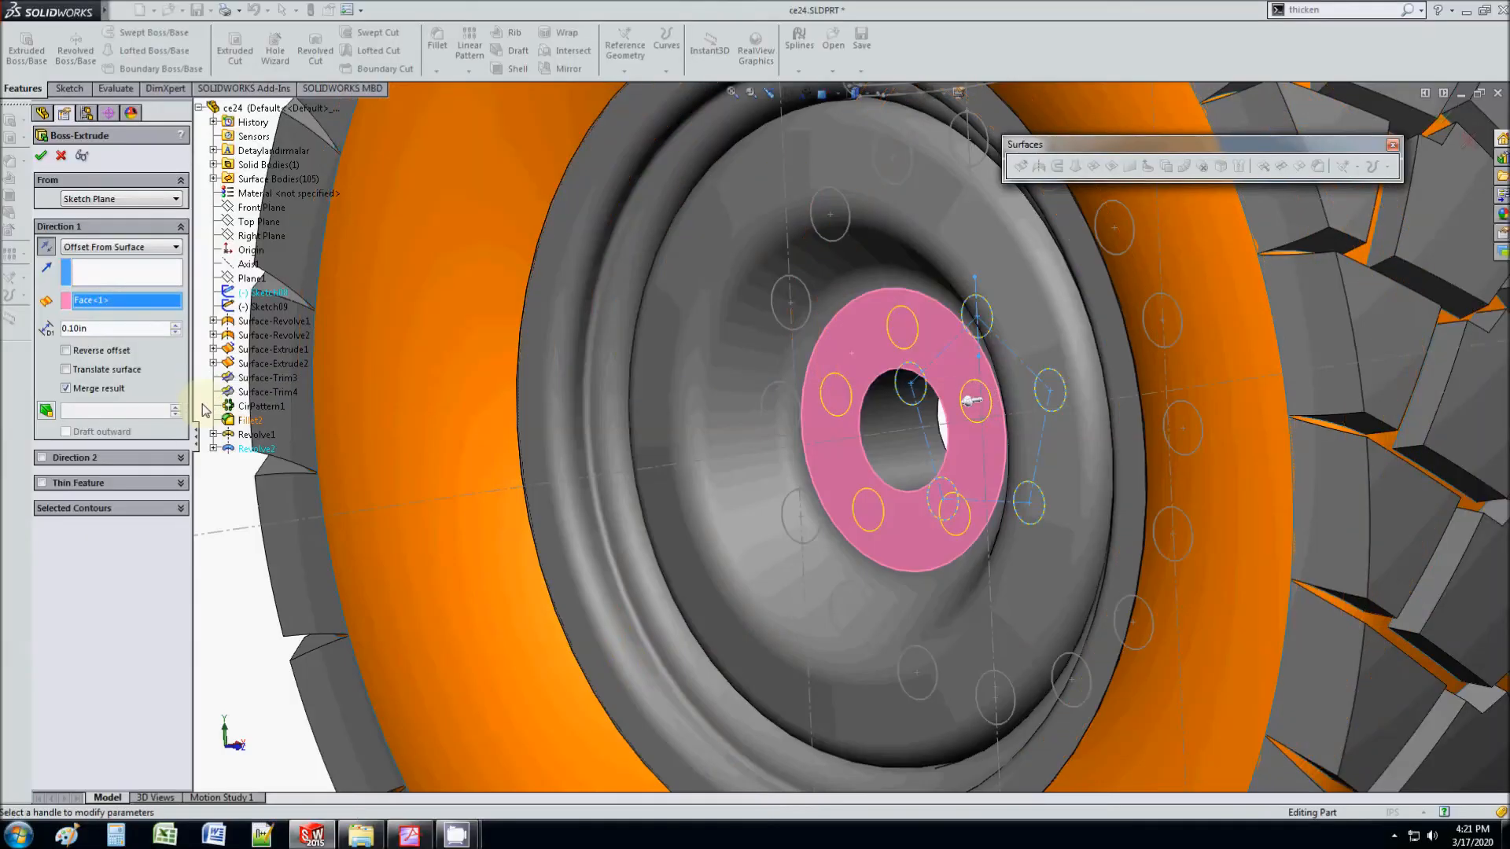
left_click_drag(100, 329, 33, 331)
type("0.12")
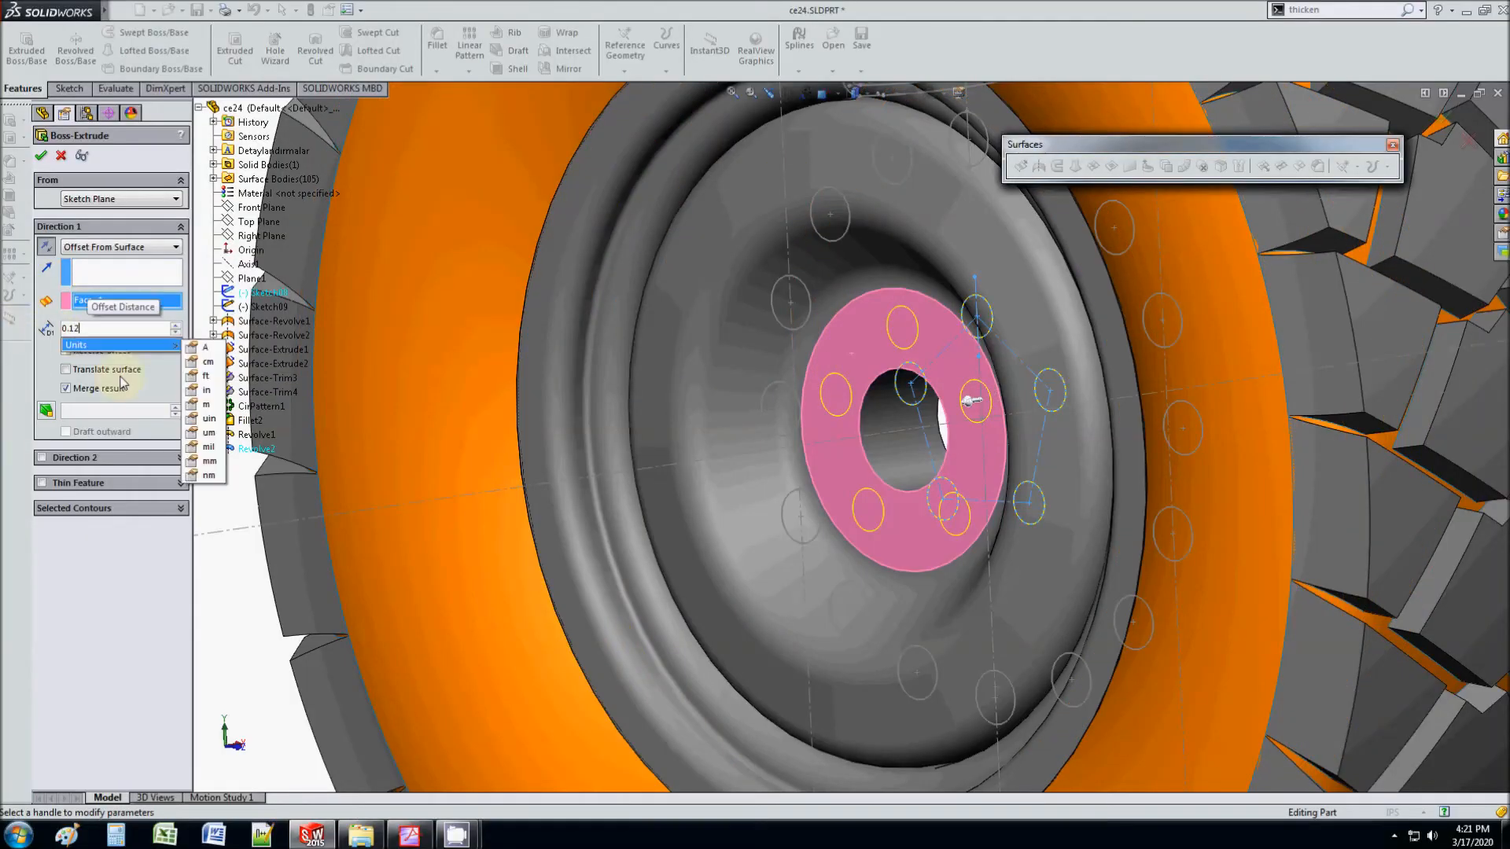
key("Return")
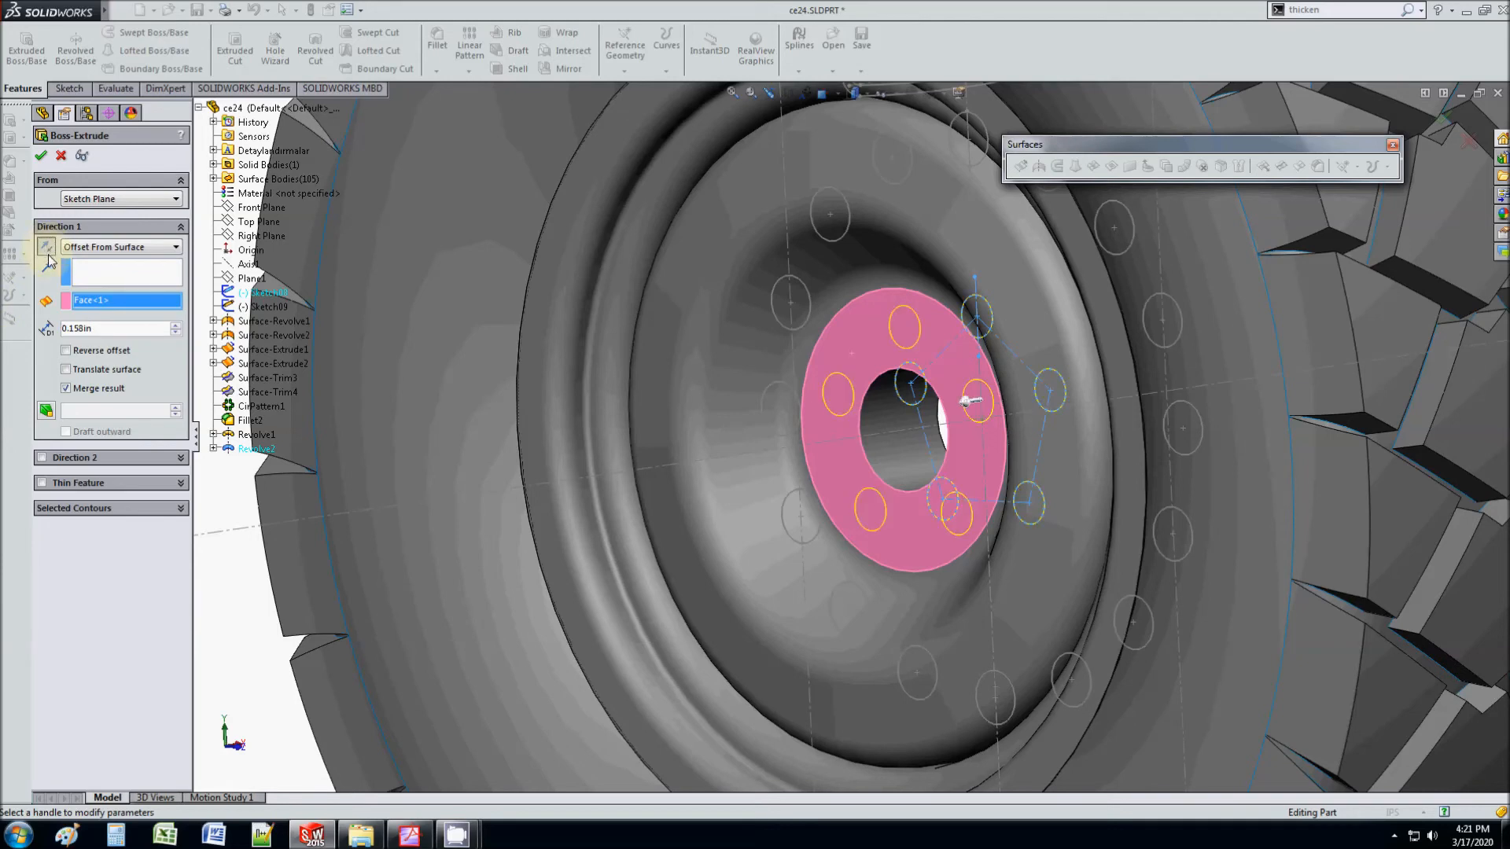
left_click(66, 351)
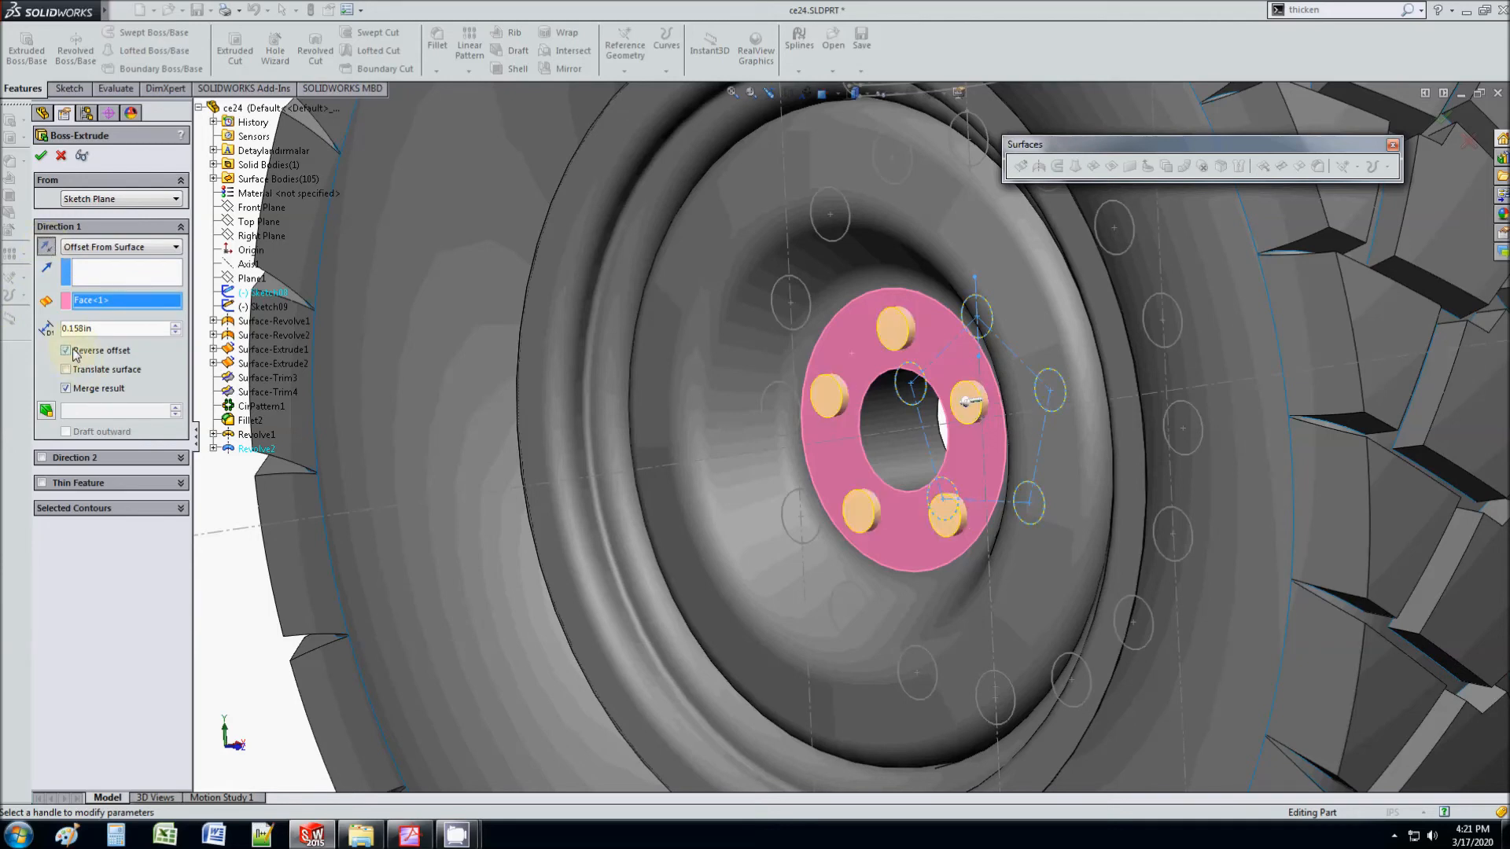
left_click(42, 157)
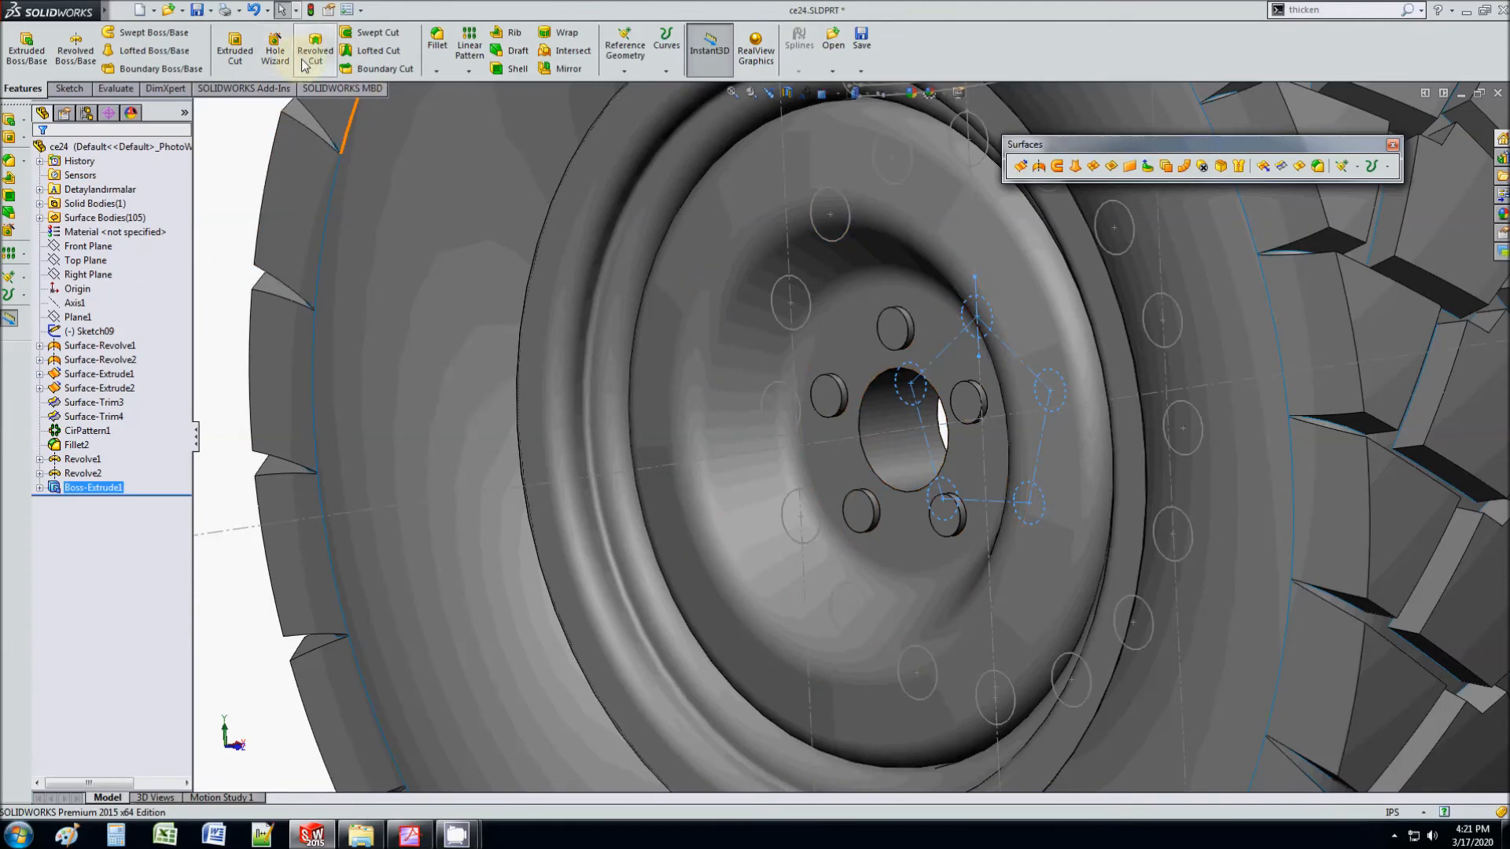
Step: Cut the outer ring of circles in Sketch09 through all of the wheel disc
left_click(235, 47)
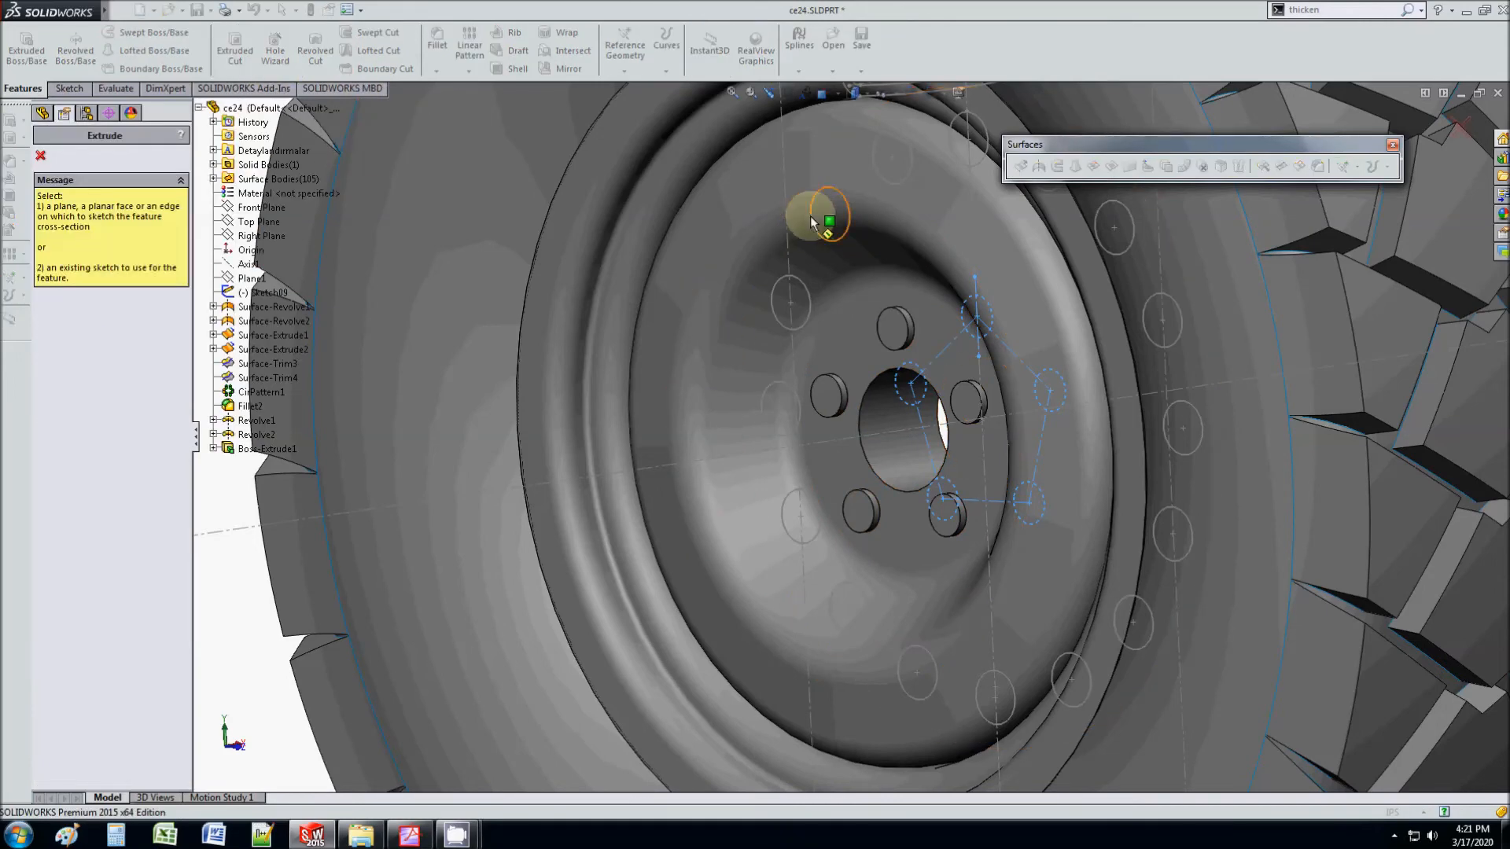
left_click(268, 292)
left_click(88, 247)
left_click(82, 272)
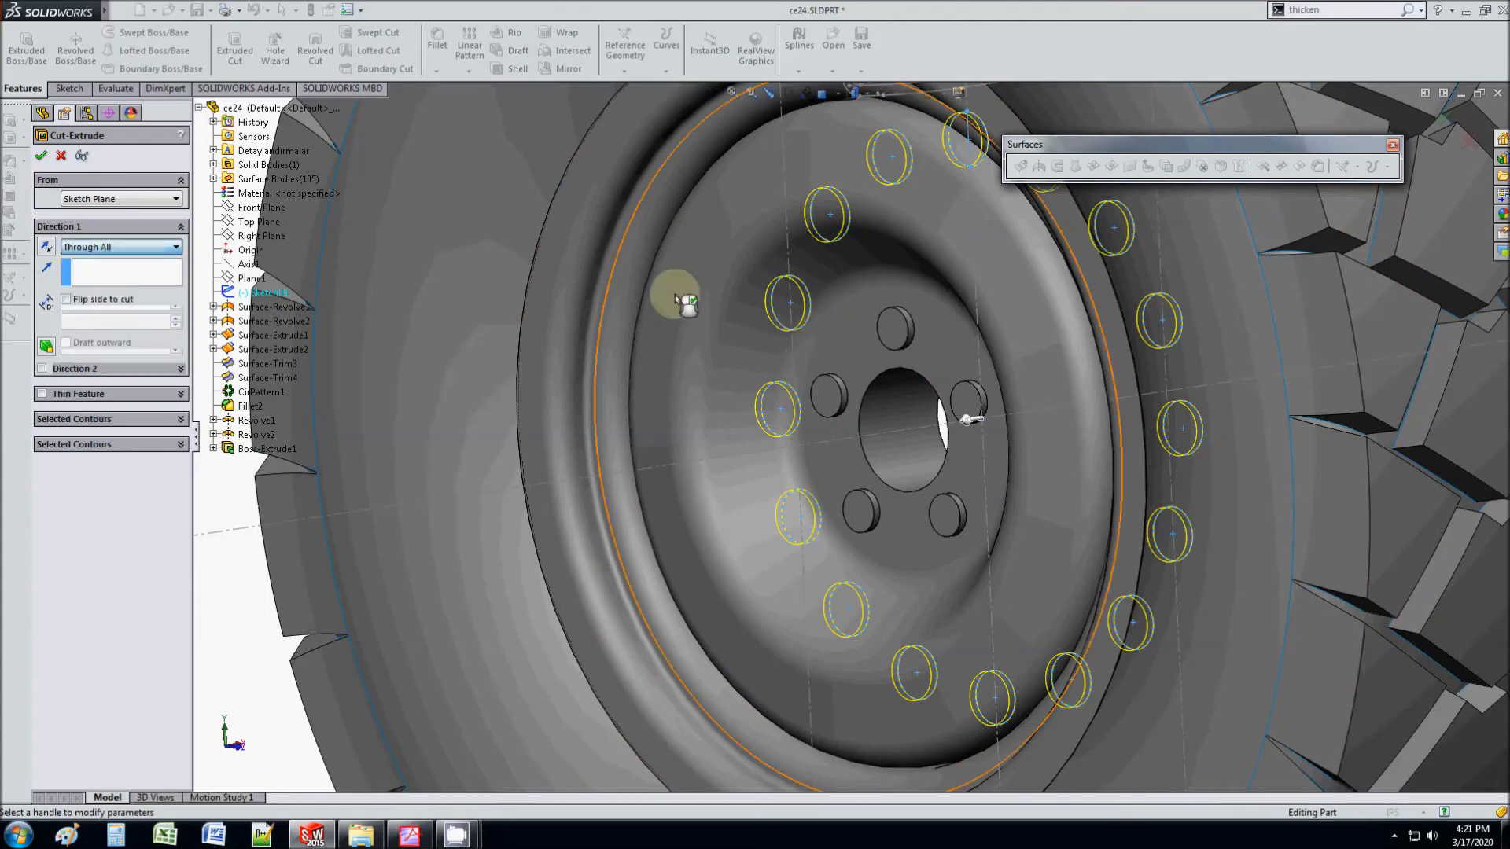
left_click(40, 158)
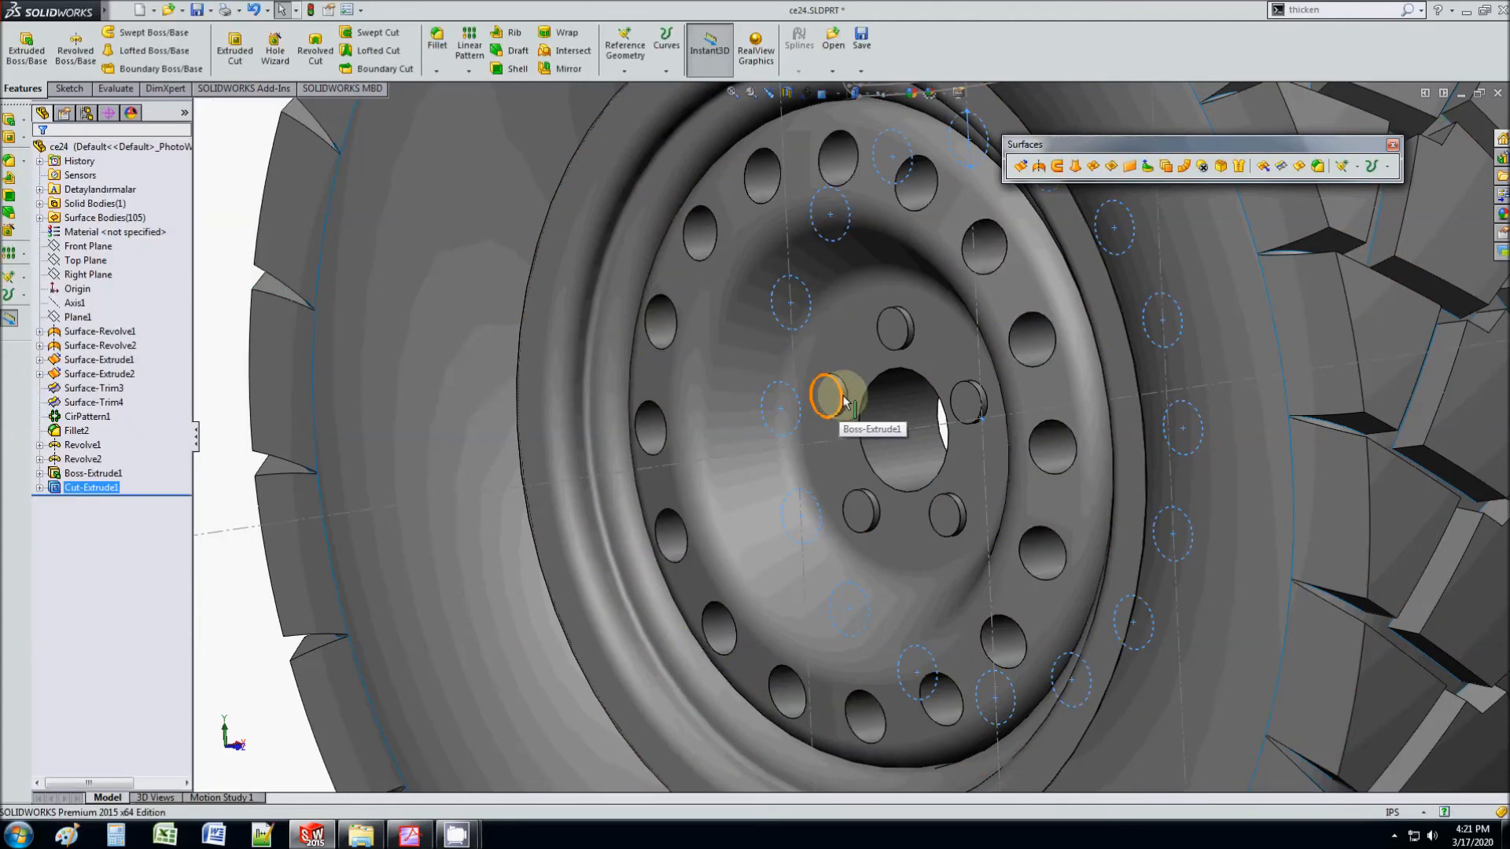
Step: Fillet the edges where the five round bosses meet the hub face with a 0.158 in radius
left_click(437, 39)
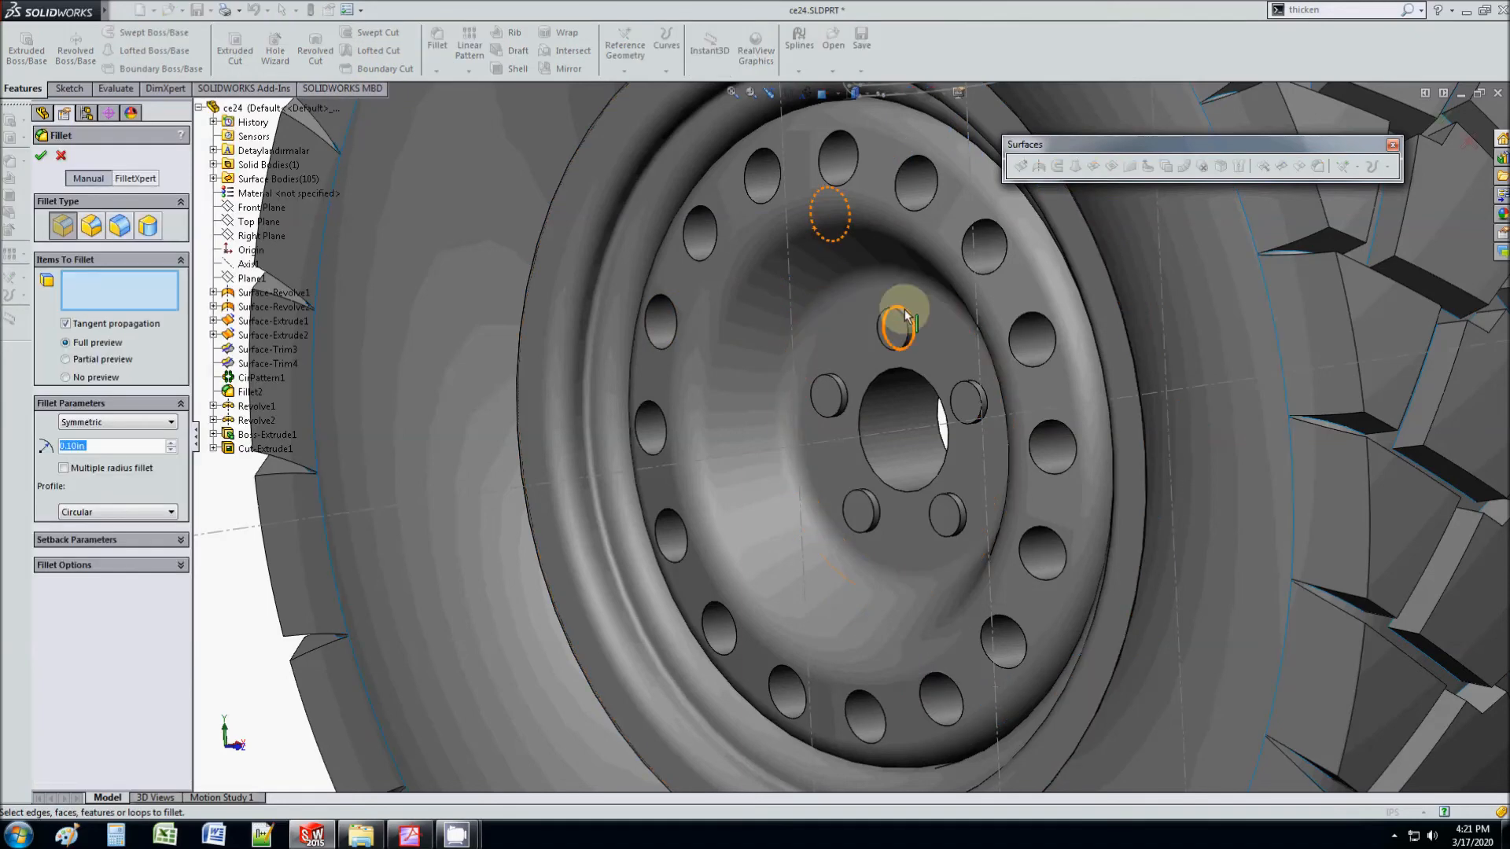
left_click(908, 314)
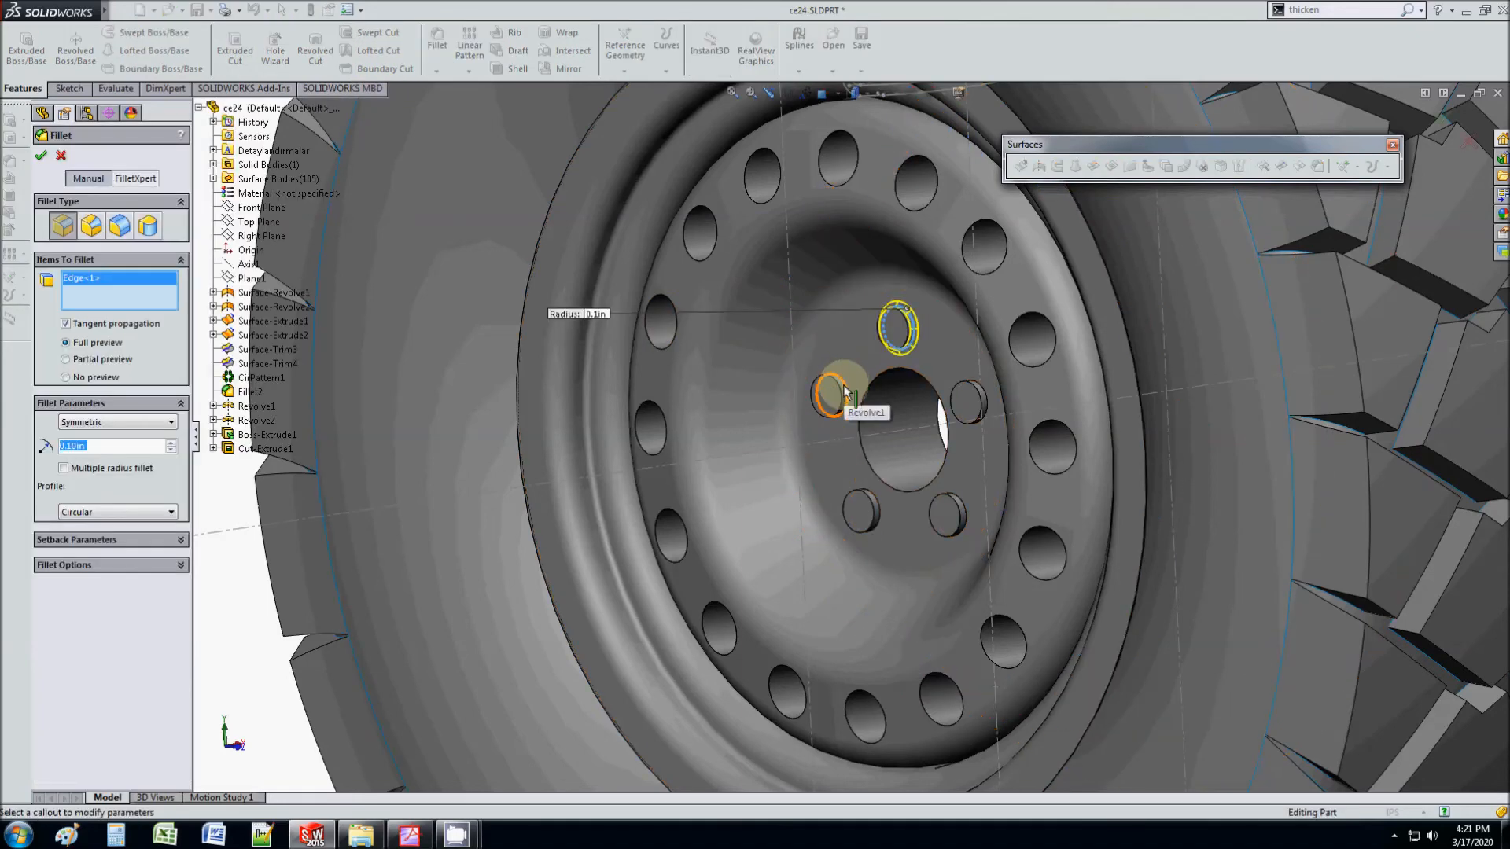
left_click(830, 393)
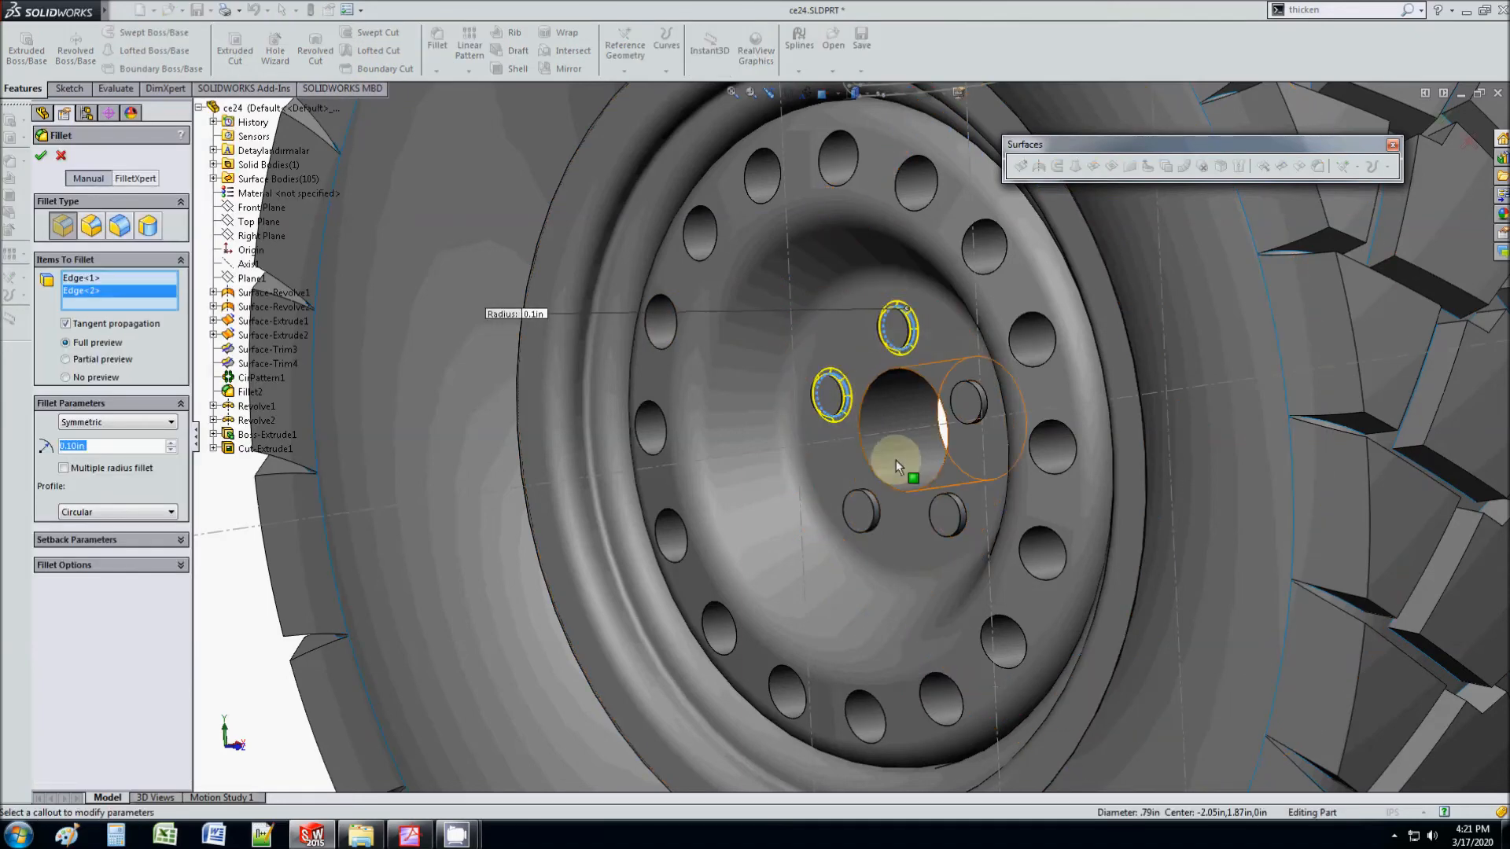
left_click(87, 446)
type("0.158")
key("Return")
left_click(881, 521)
left_click(967, 503)
left_click(985, 400)
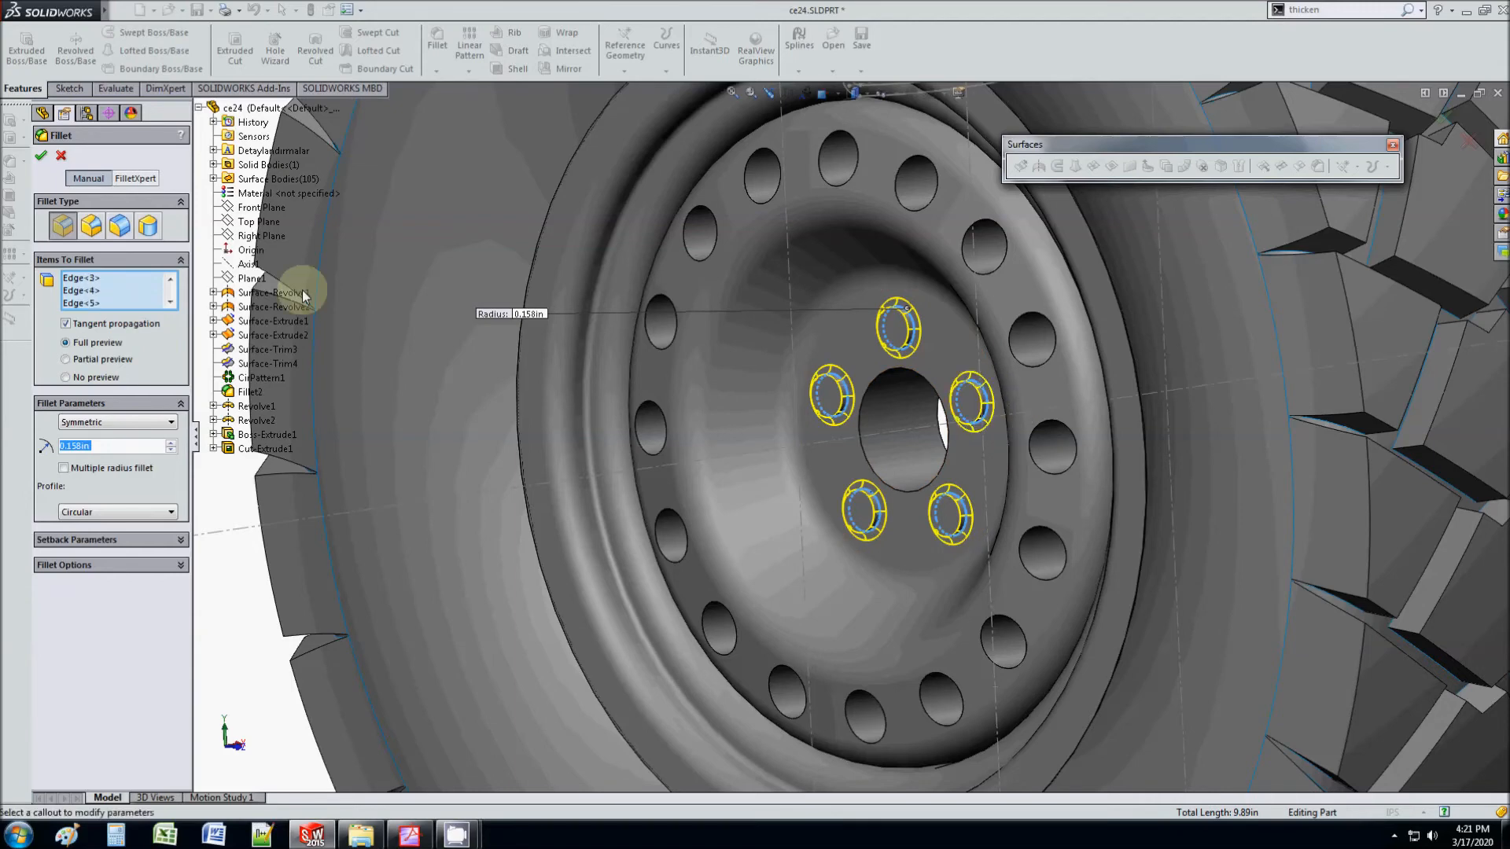
left_click(43, 158)
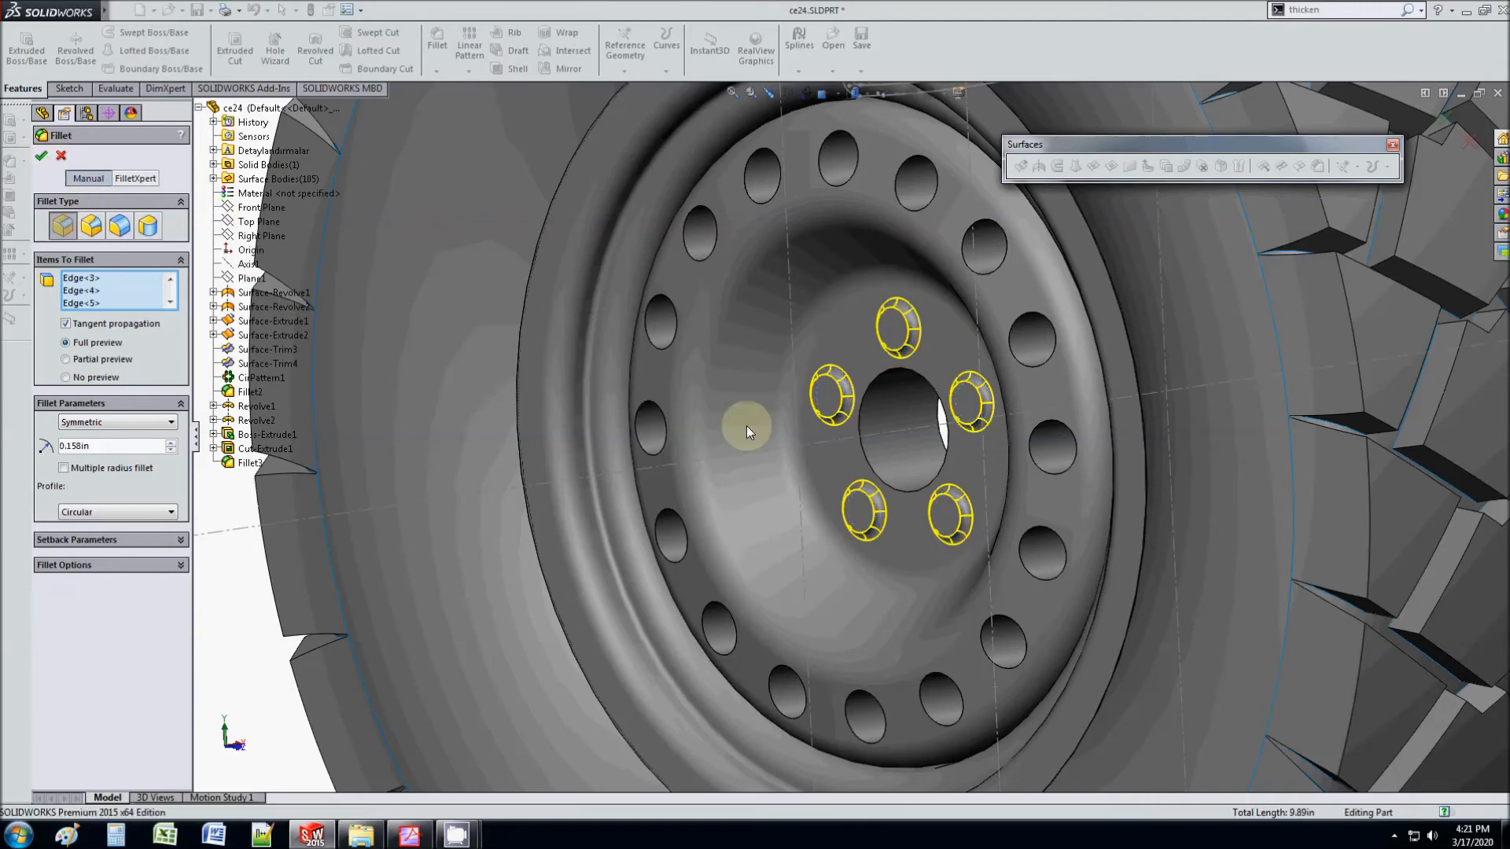
Step: Start a Shell on the wheel that removes the disc's flat back face, with the preview turned on
middle_click_drag(337, 280, 886, 482)
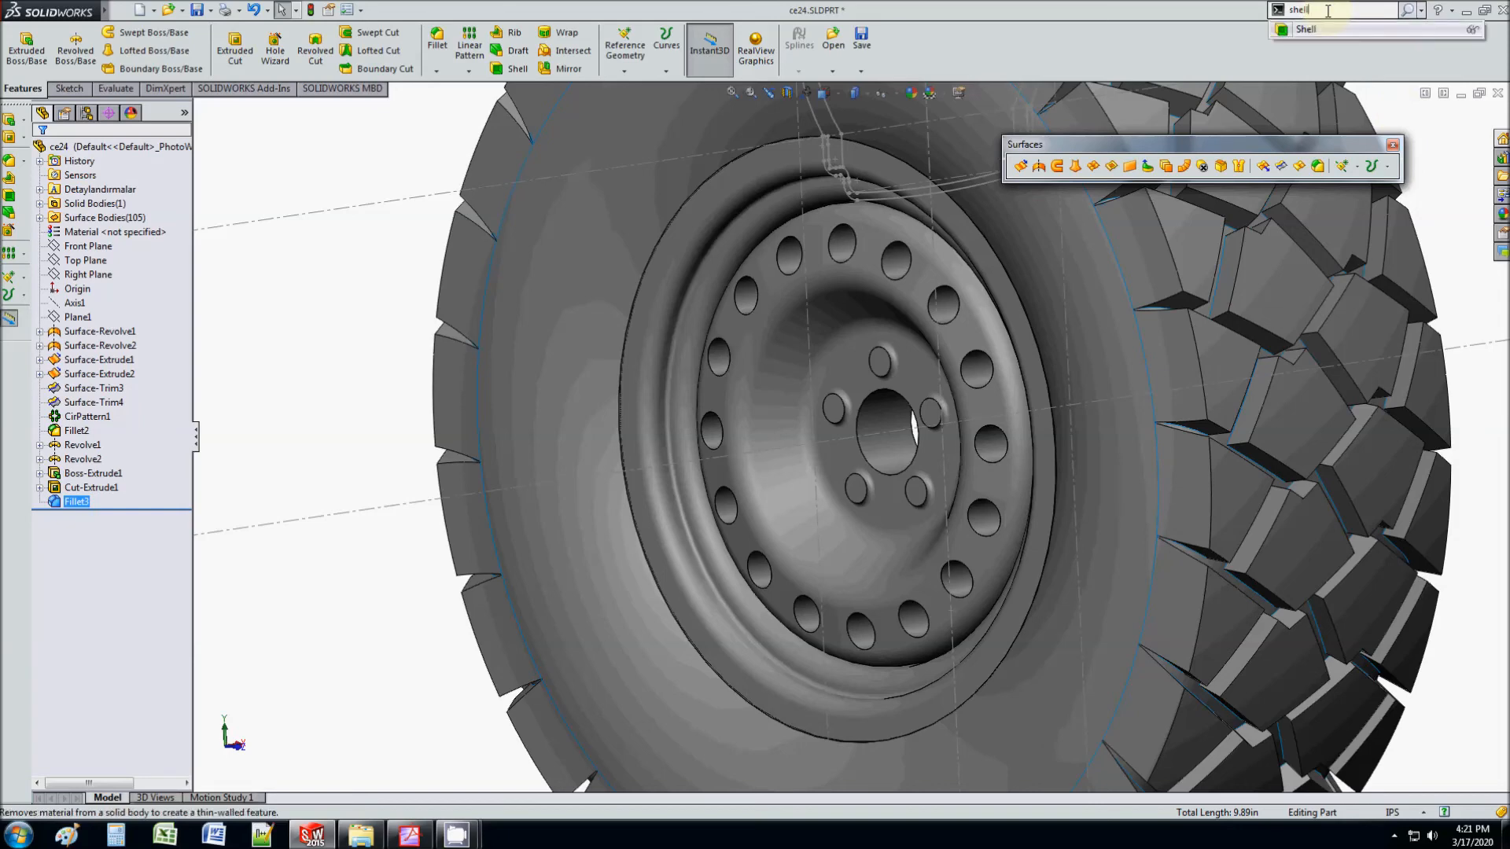
left_click(1303, 32)
scroll(991, 549, "up", 3)
middle_click_drag(991, 542, 771, 409)
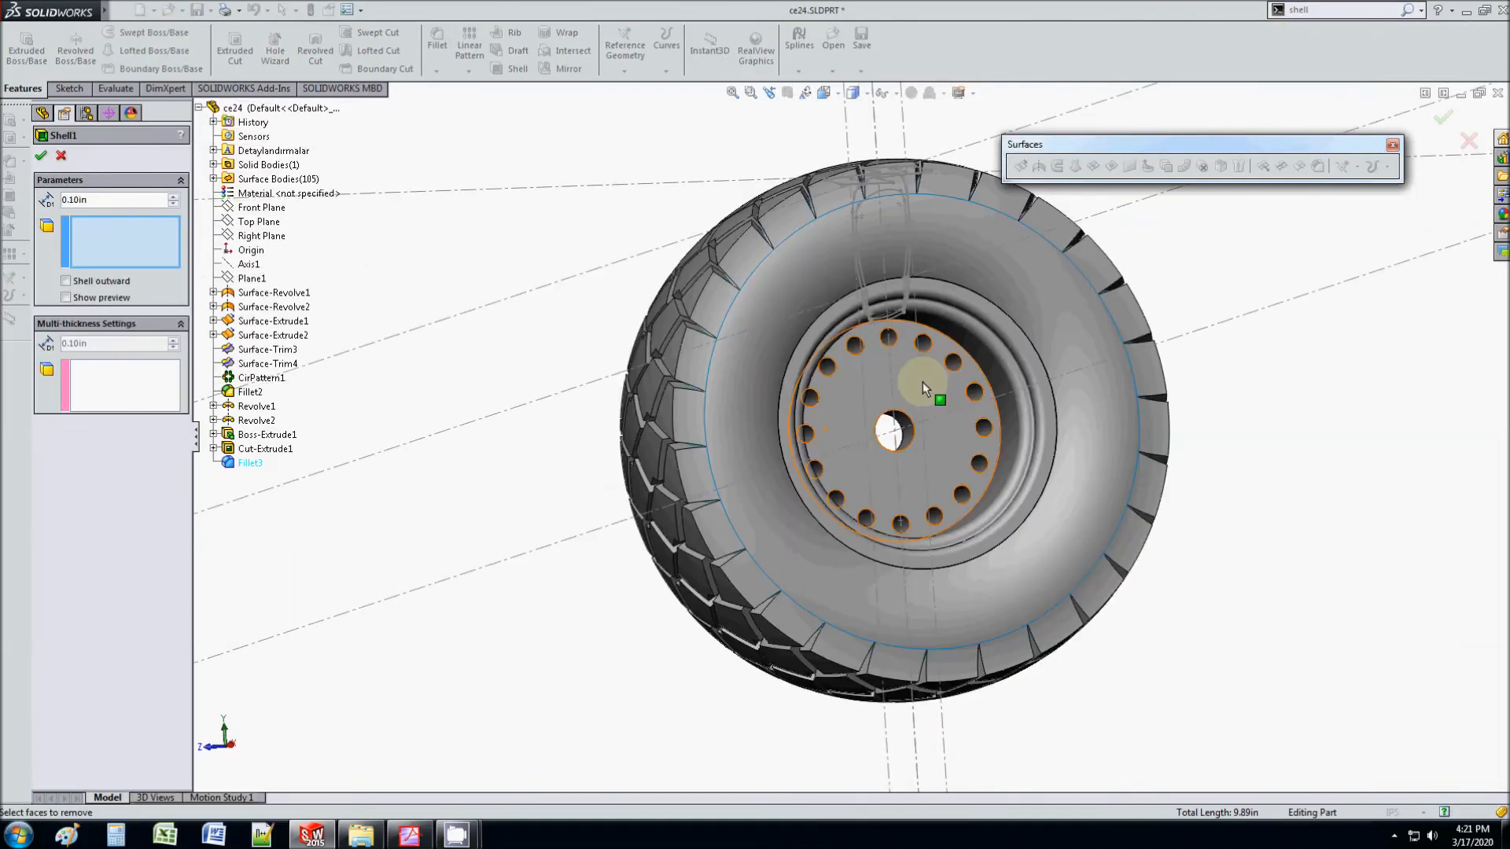
left_click(928, 373)
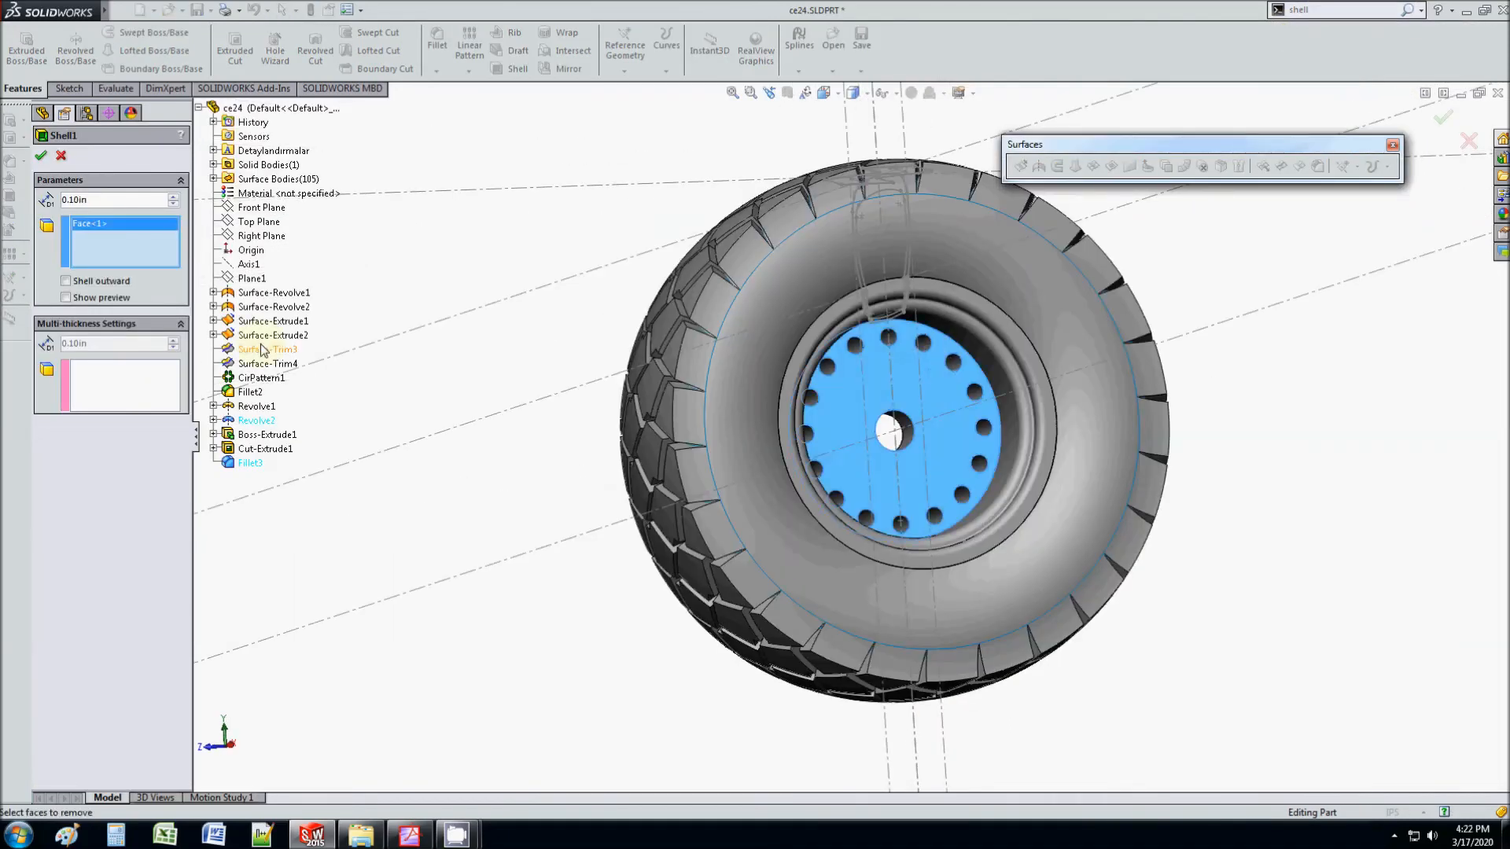
left_click(66, 298)
scroll(842, 400, "down", 5)
middle_click_drag(702, 375, 755, 360)
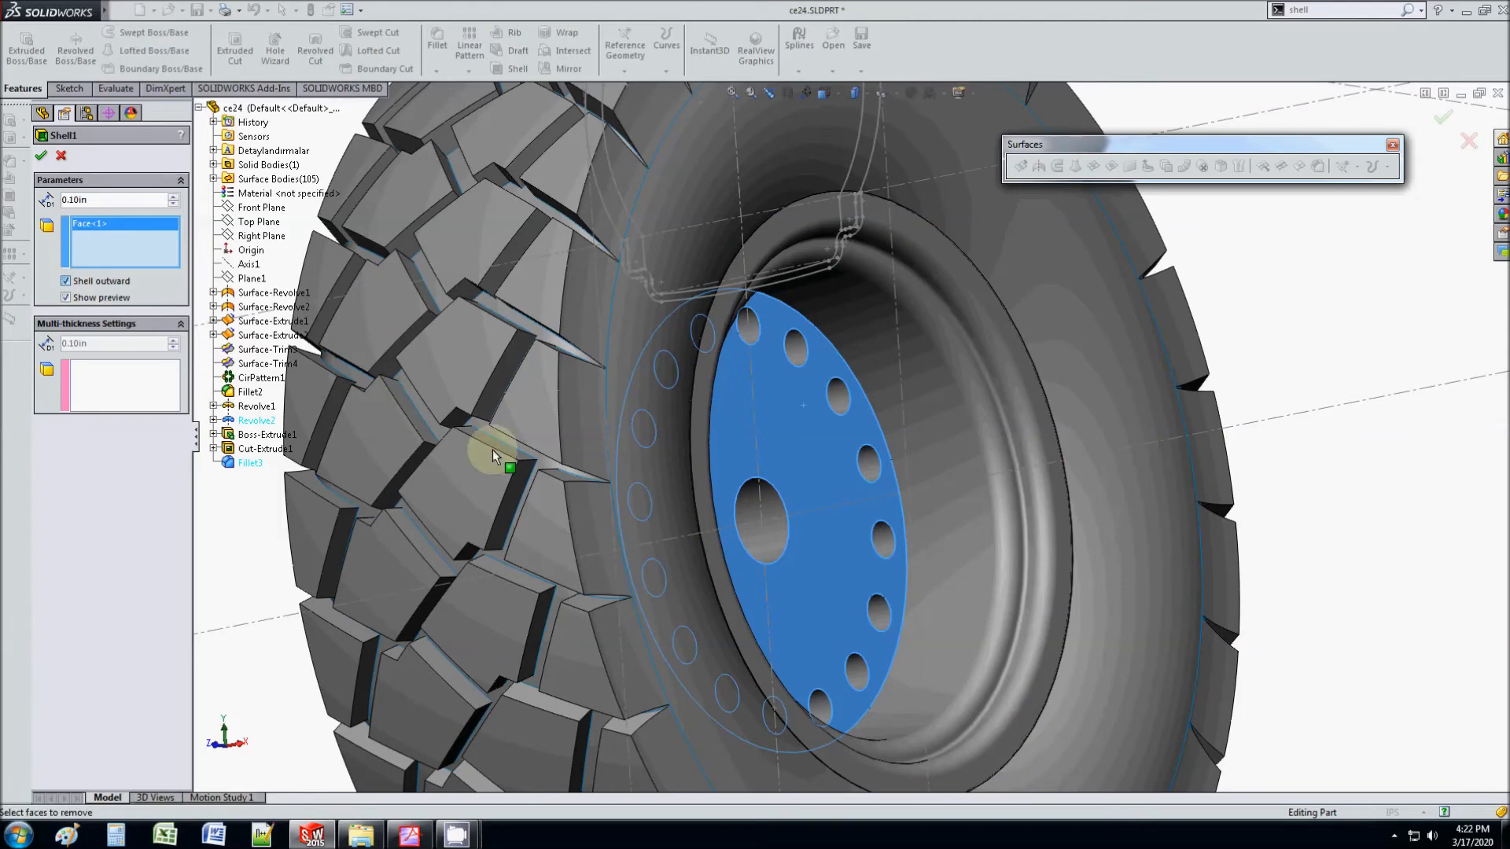
scroll(485, 462, "up", 2)
Step: Try shell thicknesses of 0.01 in and 0.05 in, returning to 0.01 in
left_click_drag(105, 202, 47, 193)
type("0.01")
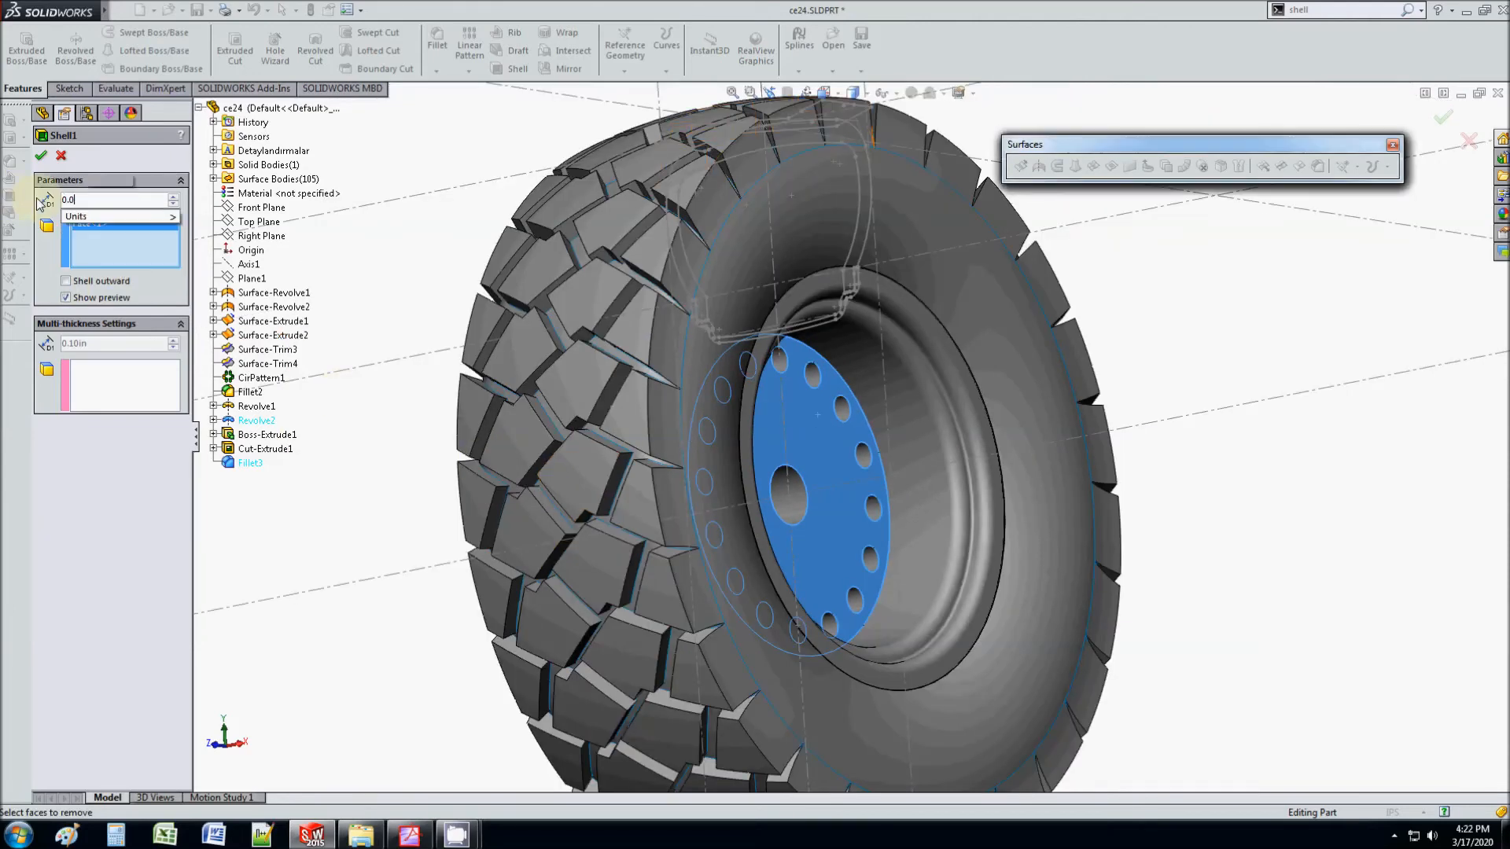
key("Return")
middle_click_drag(707, 451, 751, 450)
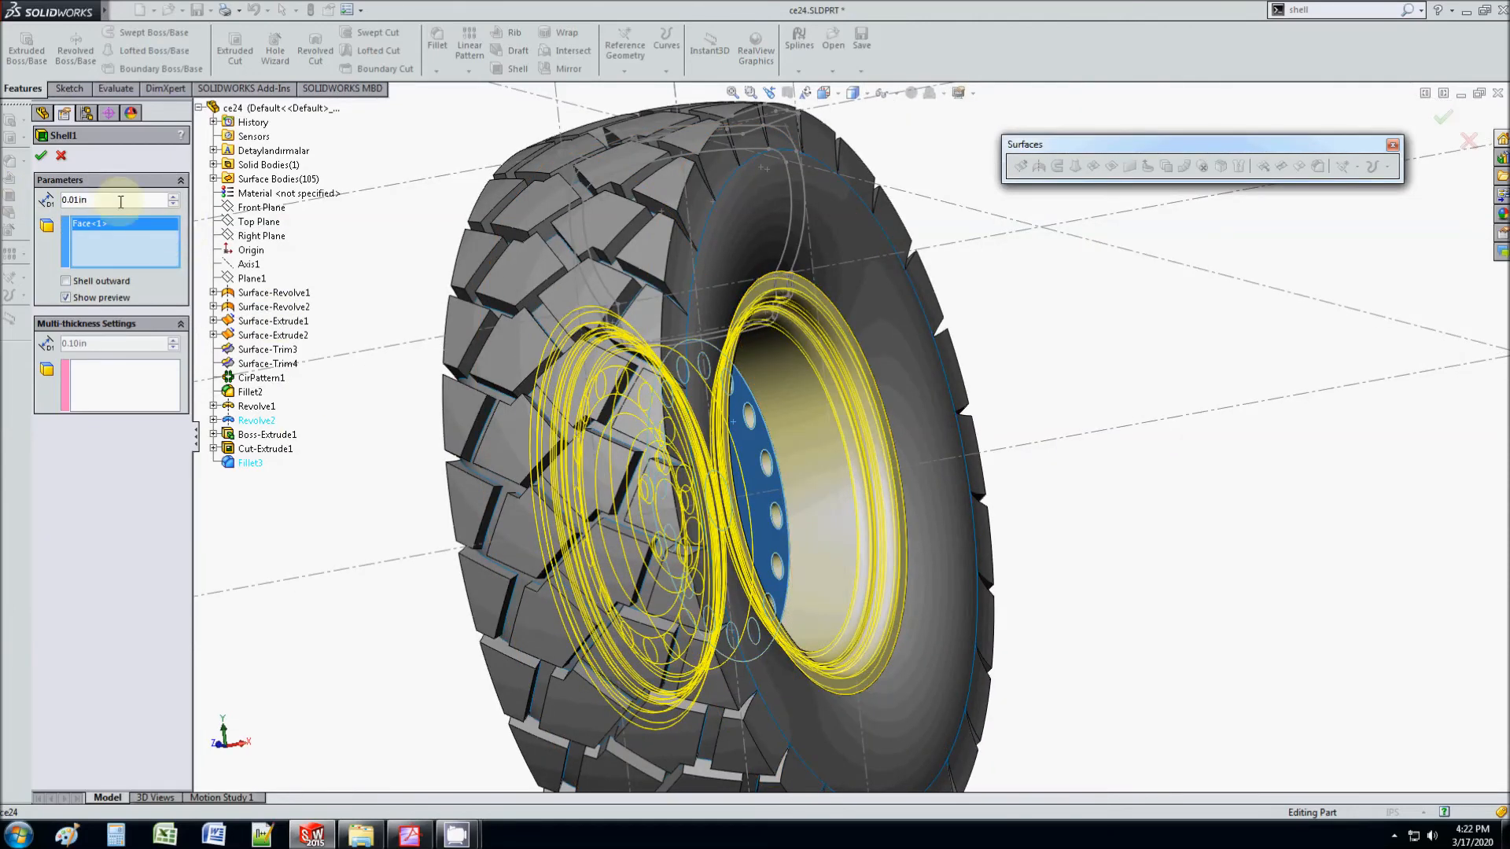
left_click_drag(117, 201, 27, 196)
type("0.05")
key("Return")
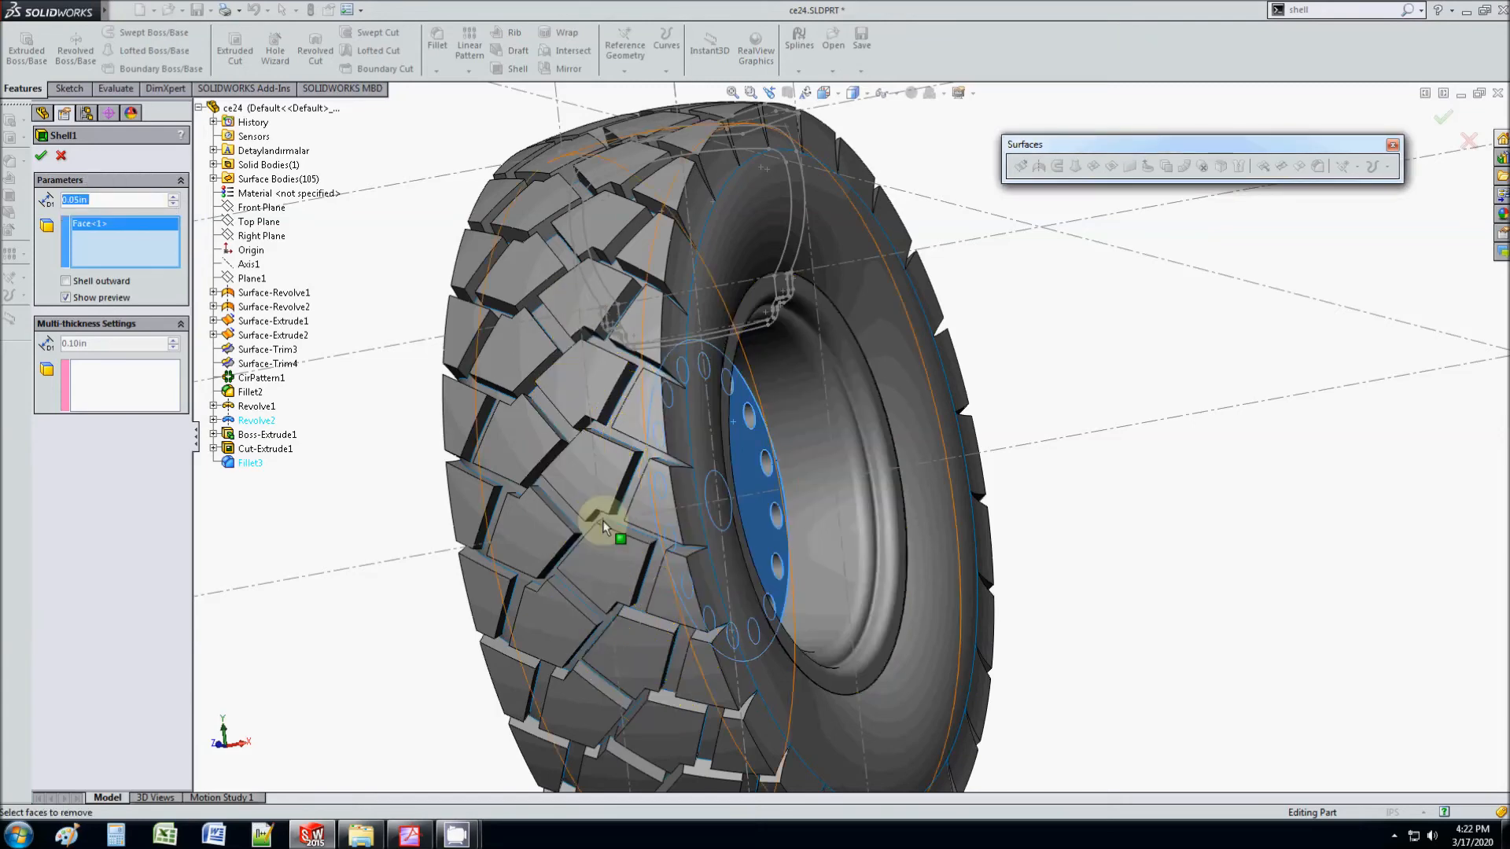
type("0.01")
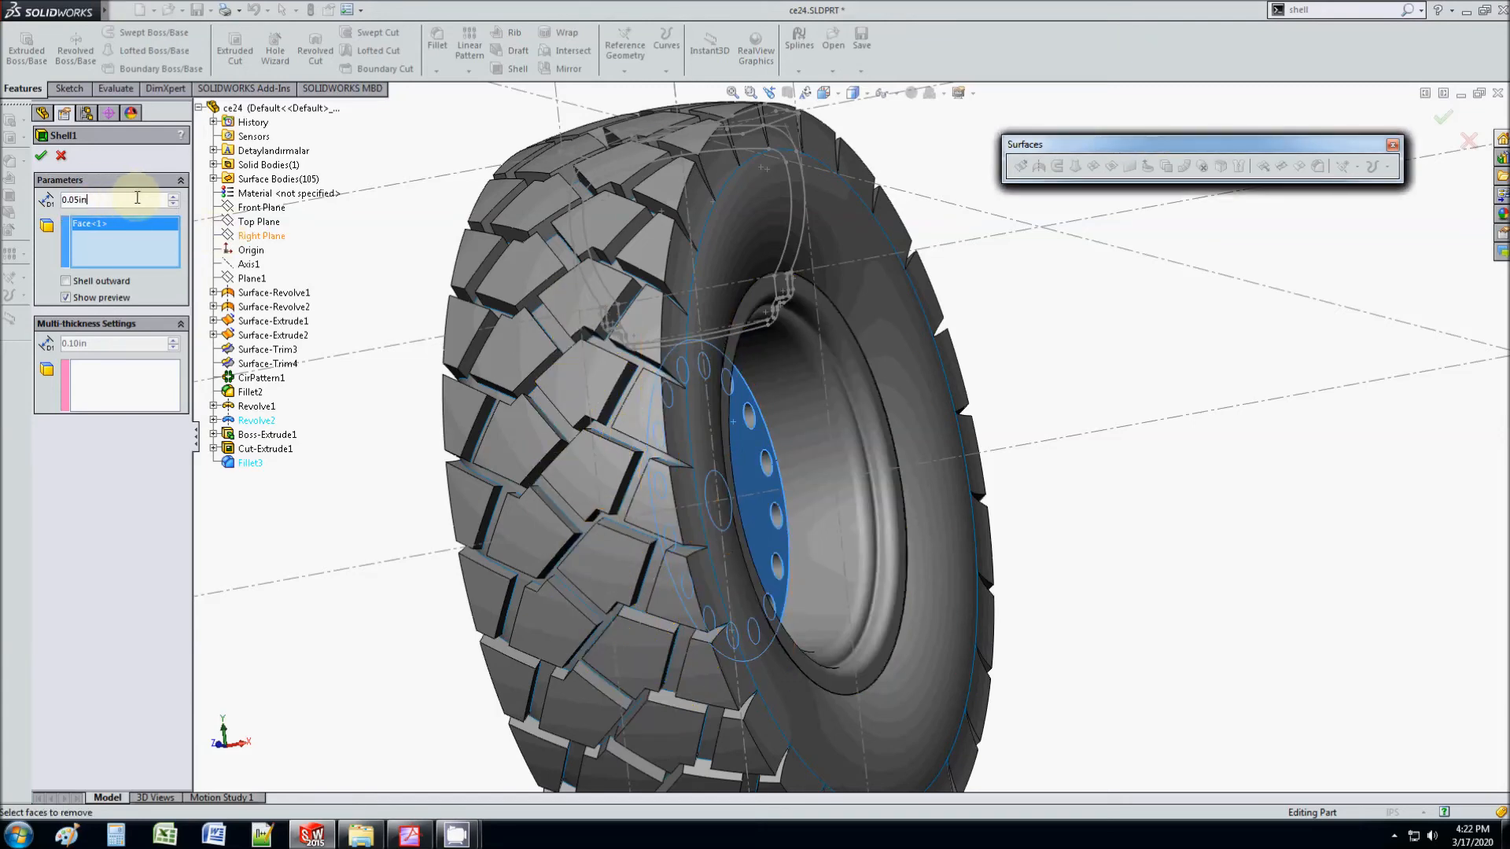
key("Return")
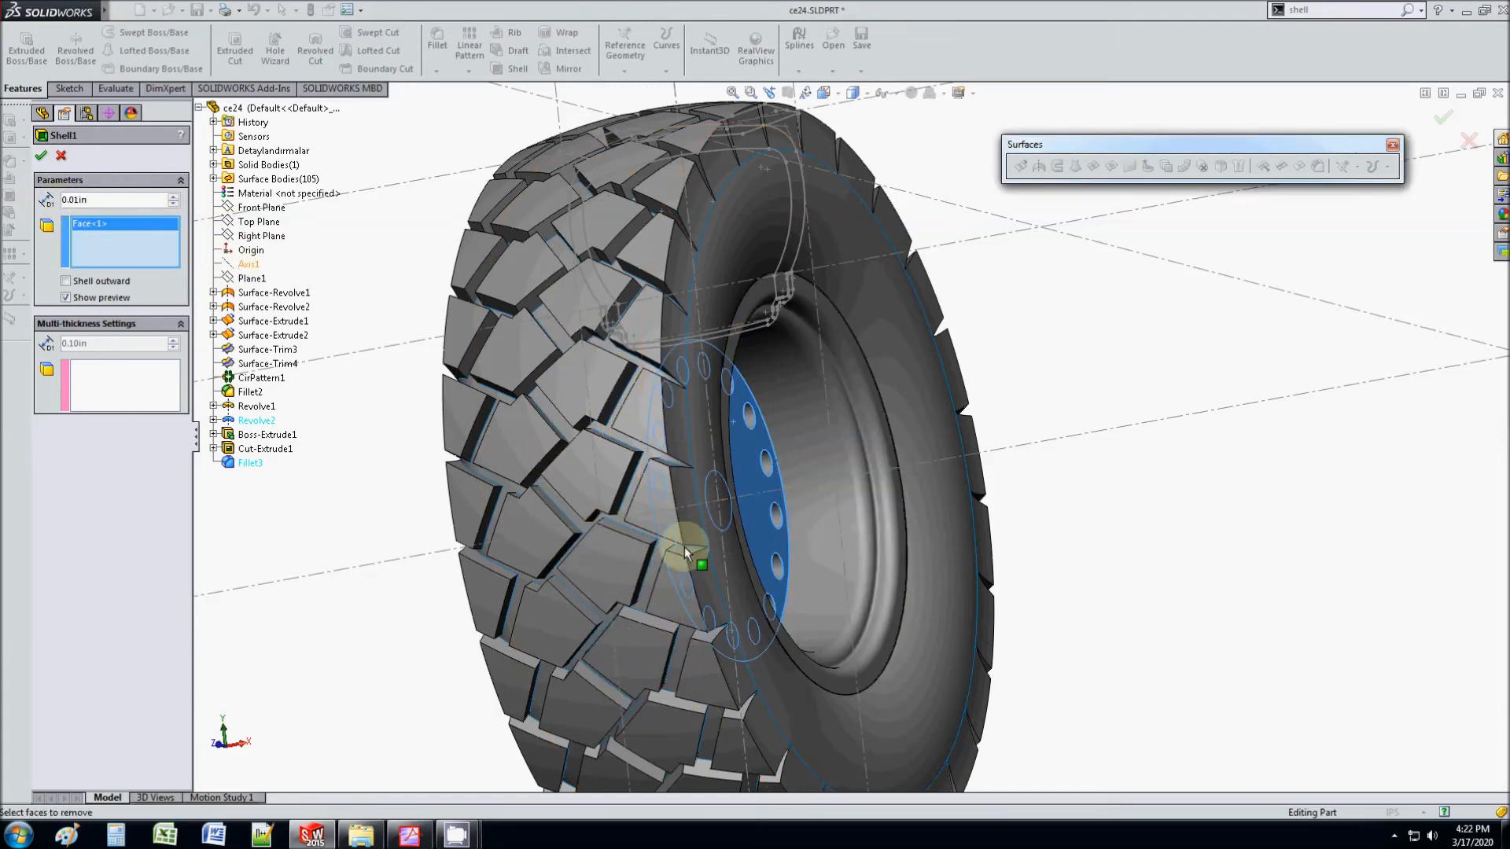
Step: Set the shell thickness to 0.001 ft and inspect the preview on the back of the wheel disc
left_click_drag(104, 201, 27, 207)
type("0.002")
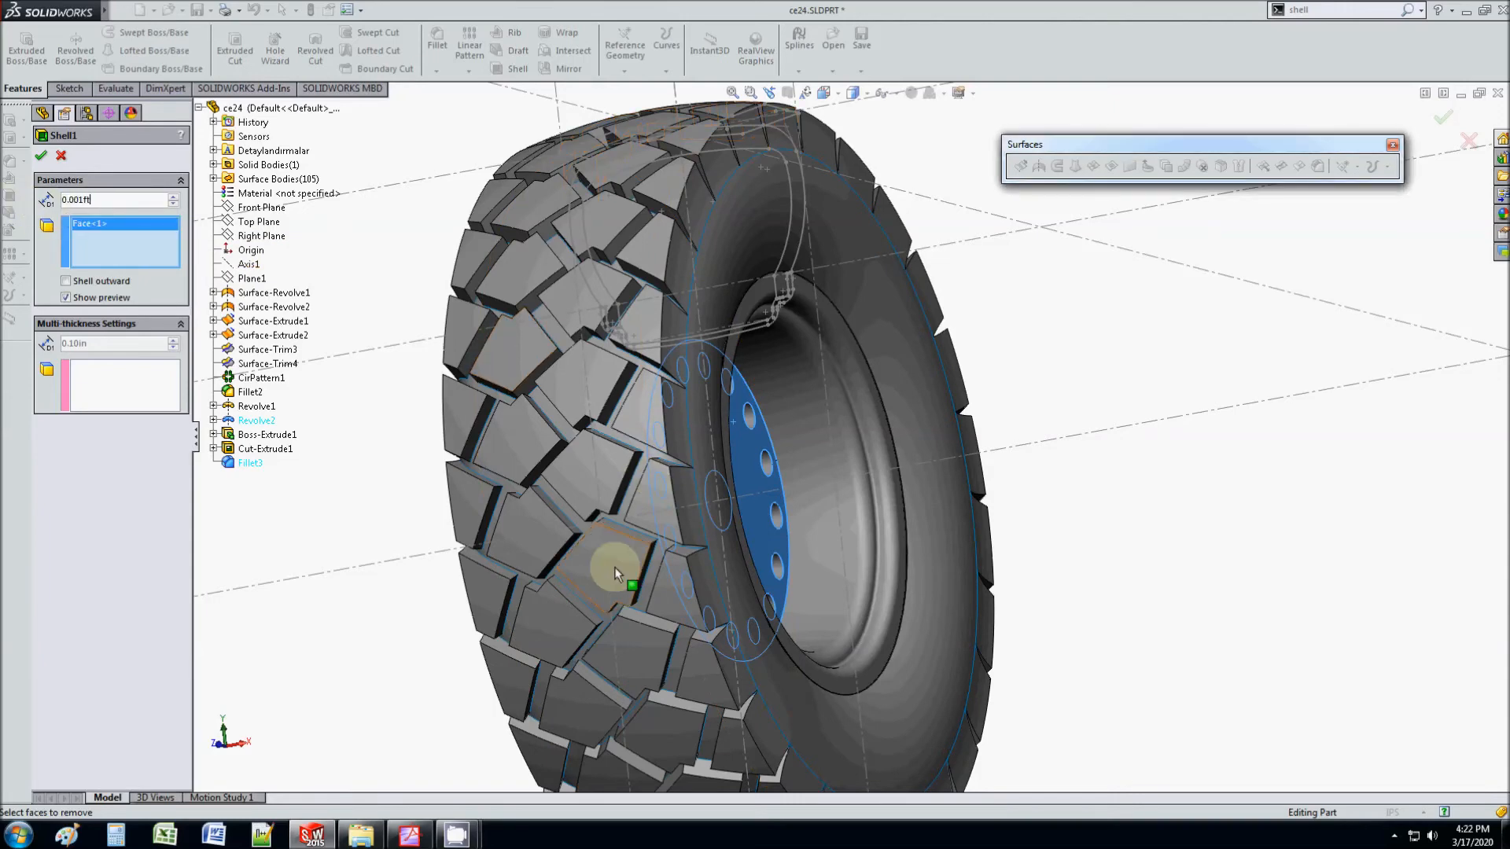
scroll(629, 563, "up", 1)
middle_click_drag(630, 563, 676, 537)
scroll(463, 570, "up", 4)
scroll(550, 513, "down", 4)
middle_click_drag(693, 482, 574, 428)
scroll(590, 417, "down", 3)
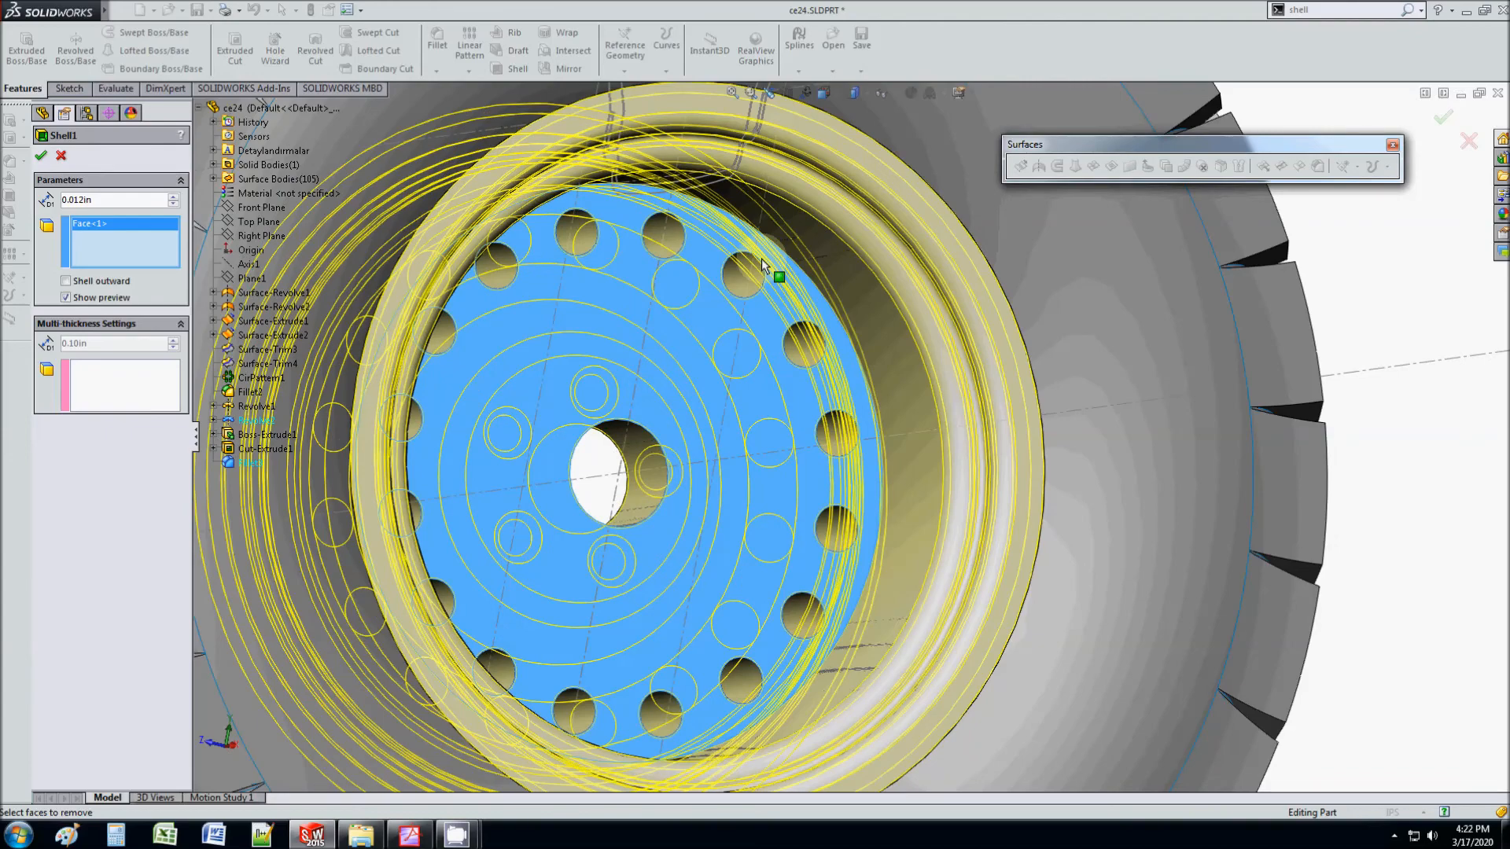
Step: Add the inner faces of all 16 round holes around the disc to the shell's faces to remove, keeping the flat back face selected
left_click(667, 244)
left_click(743, 277)
left_click(805, 352)
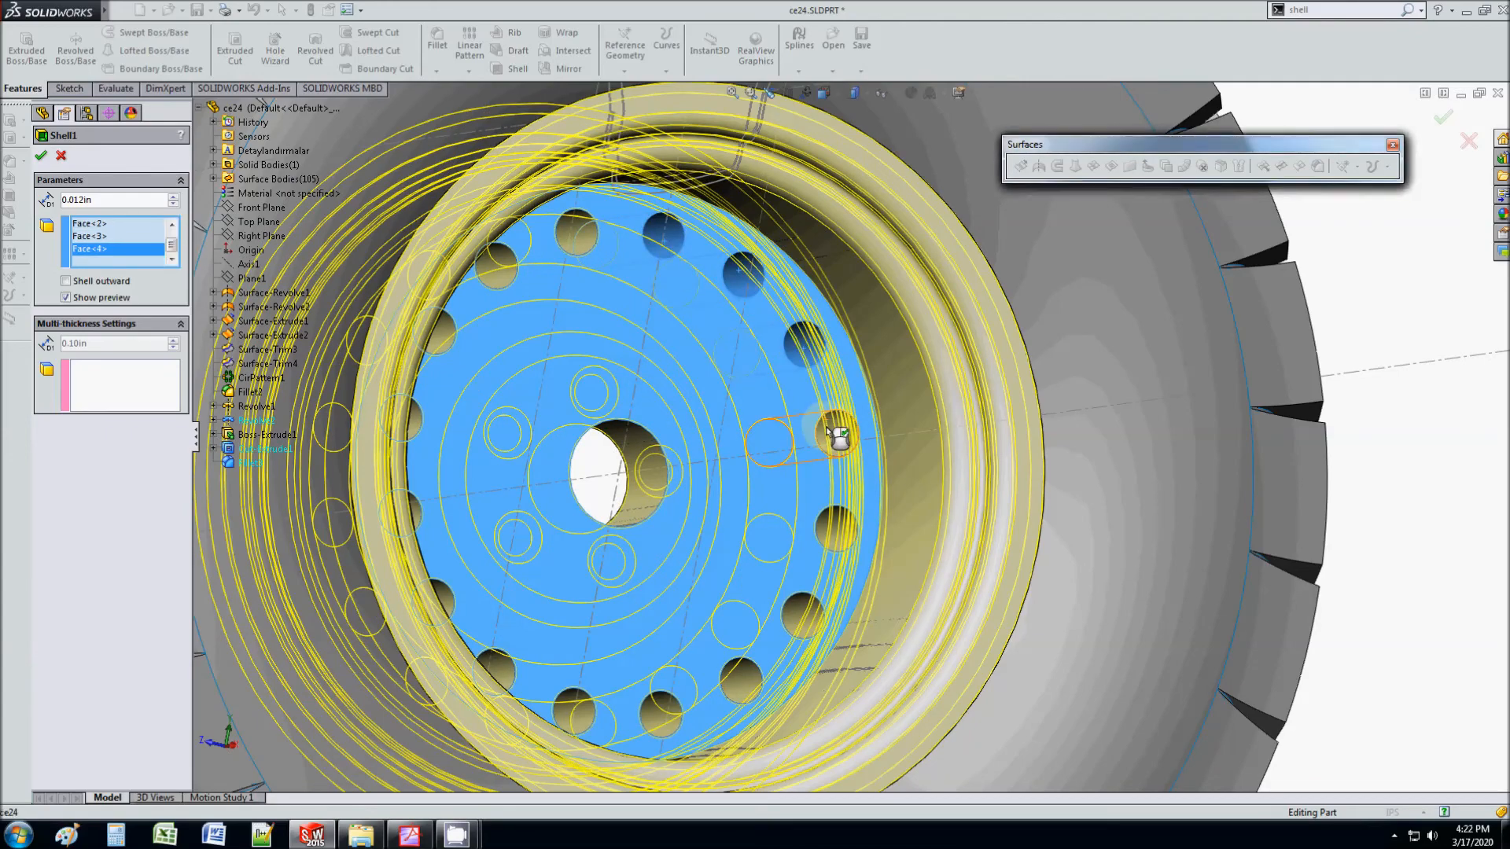
left_click(836, 431)
left_click(836, 528)
left_click(804, 615)
left_click(727, 678)
middle_click_drag(724, 676, 659, 714)
left_click(658, 725)
left_click(554, 710)
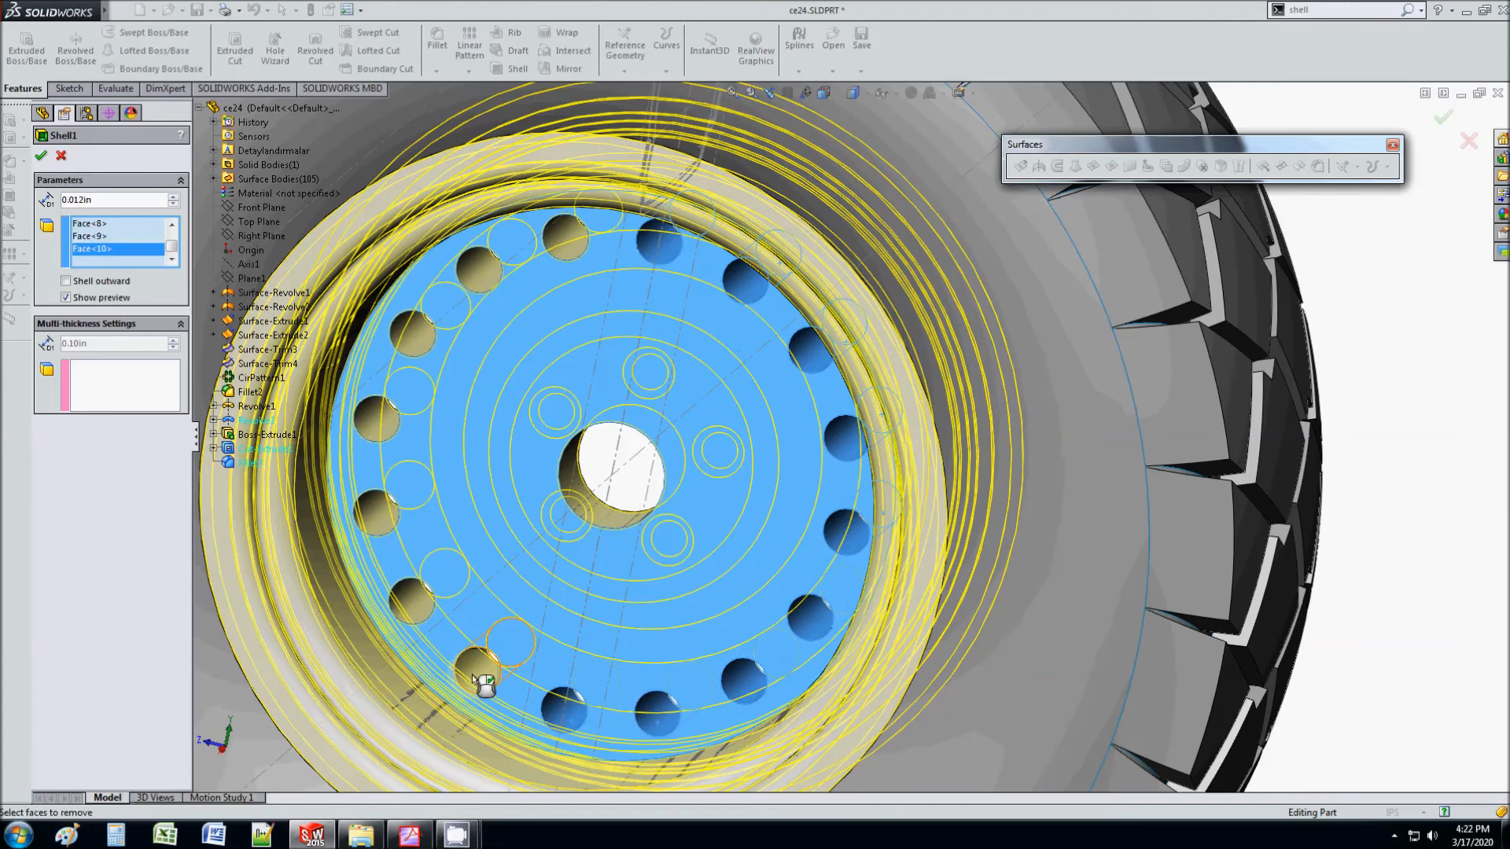
left_click(478, 673)
left_click(410, 602)
left_click(378, 511)
left_click(381, 422)
left_click(423, 332)
left_click(484, 279)
left_click(590, 235)
left_click(570, 245)
left_click(623, 271)
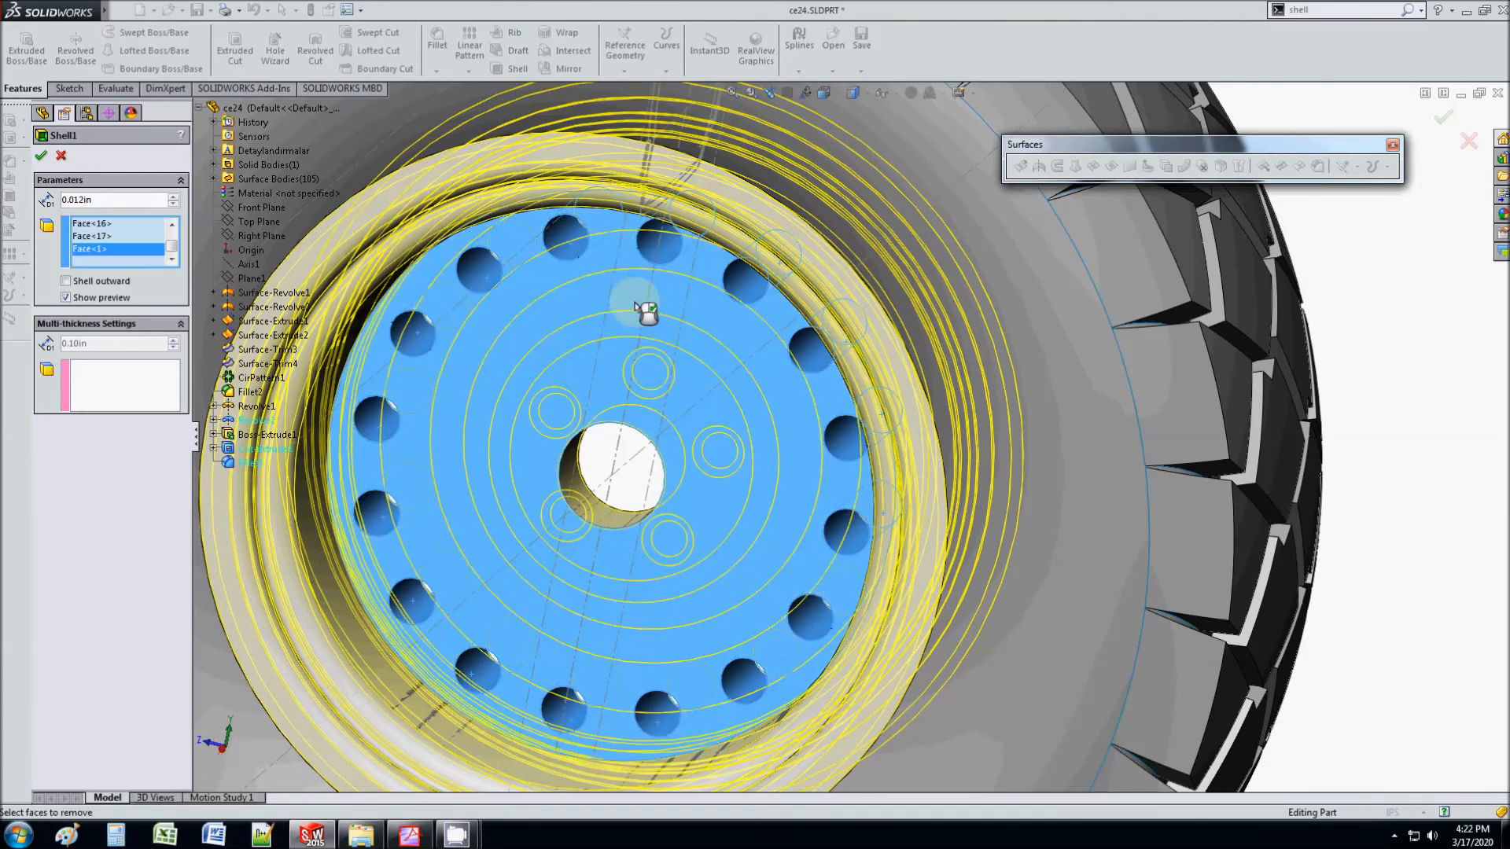
Step: Include the centre bore and the end faces of the five bosses in the faces to remove, and finish the 0.012 in shell
key("f")
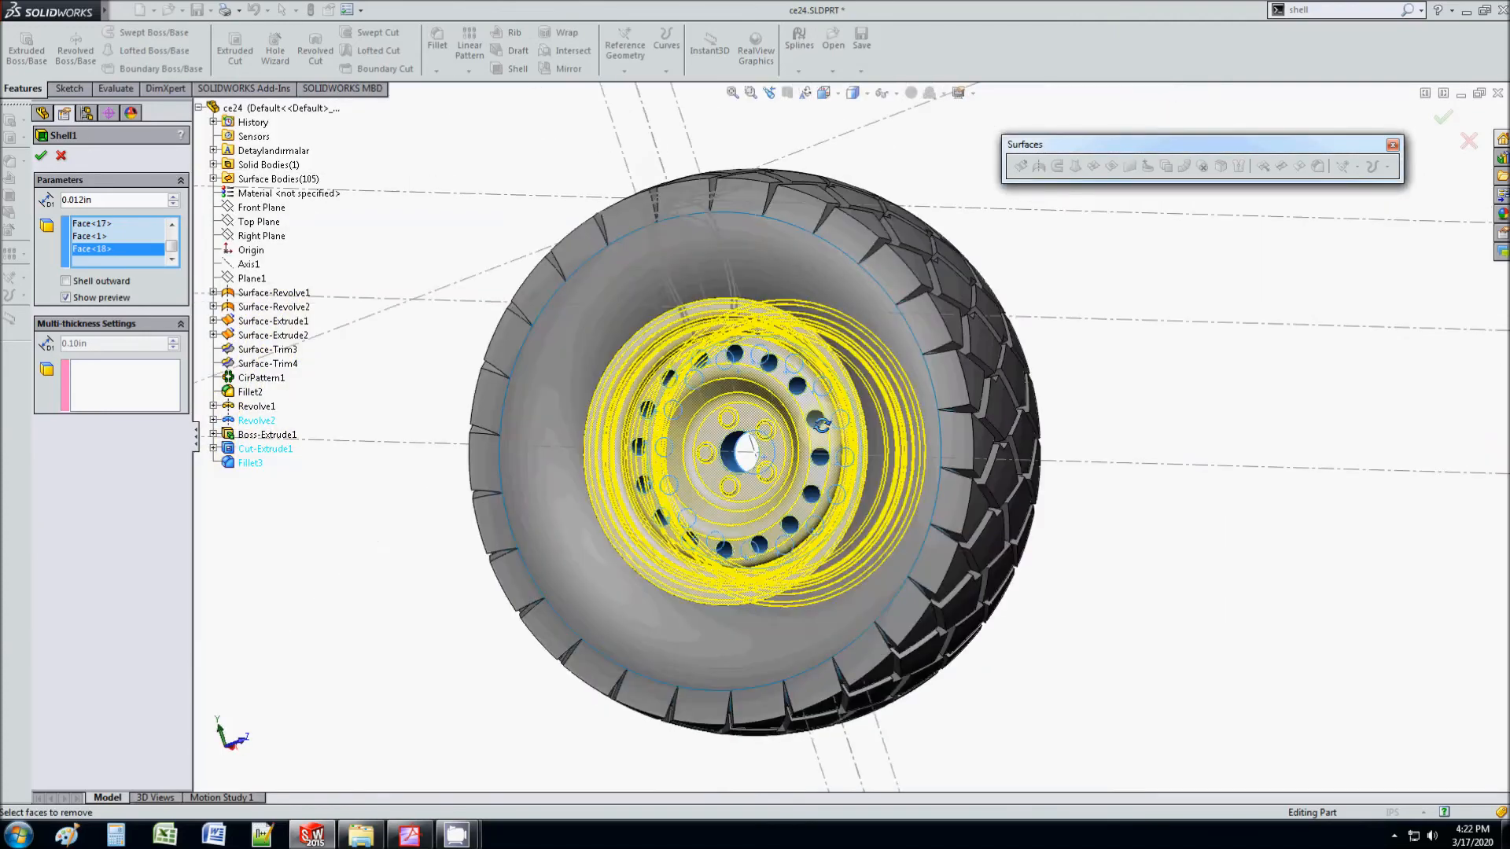
scroll(726, 449, "down", 10)
left_click(723, 287)
left_click(643, 442)
left_click(724, 627)
left_click(969, 597)
left_click(969, 347)
scroll(914, 540, "up", 5)
middle_click_drag(914, 539, 772, 488)
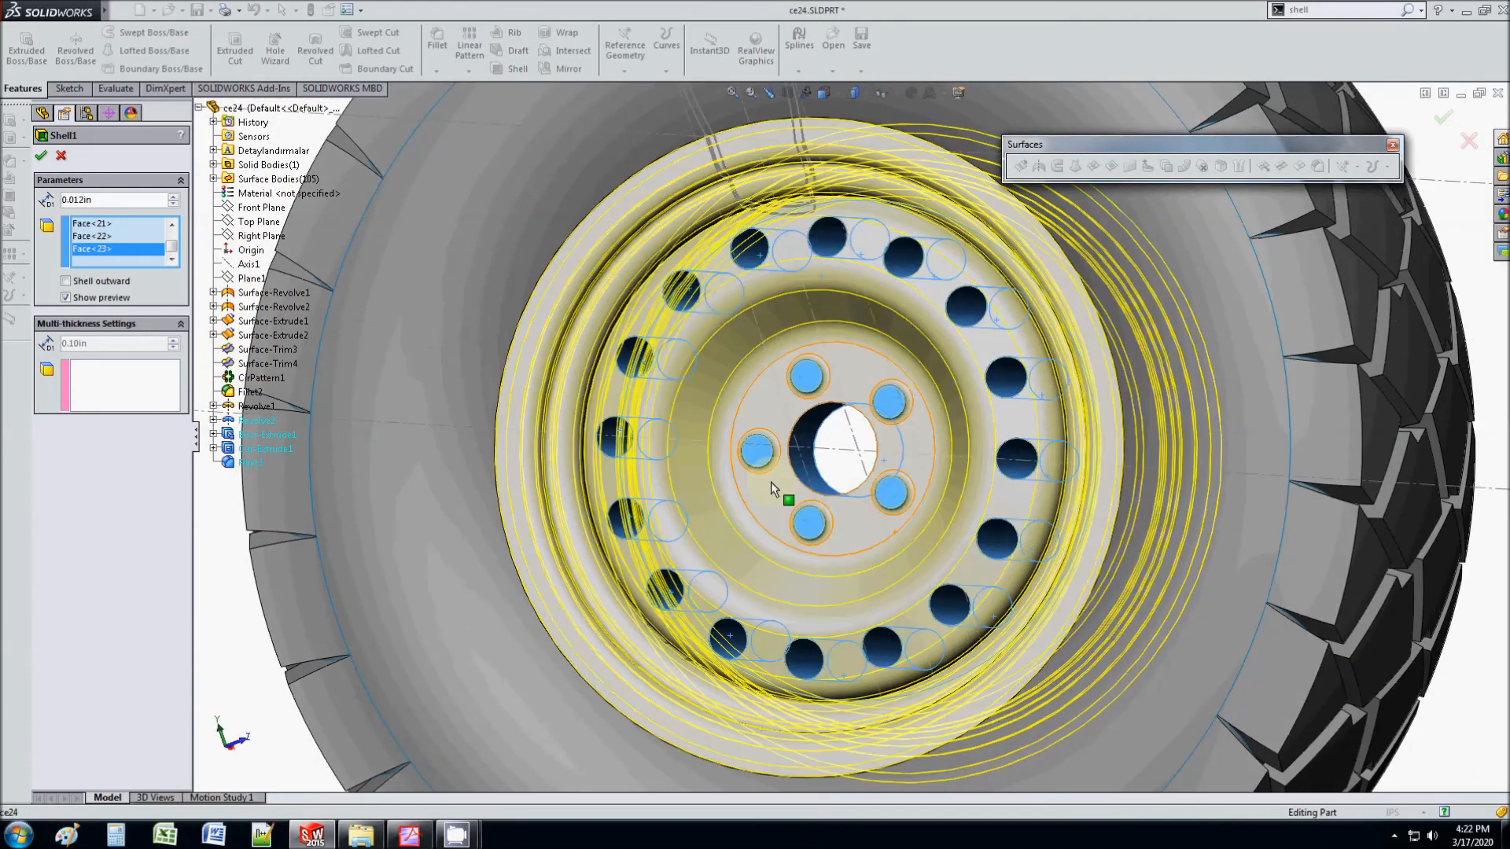
left_click(103, 200)
left_click(41, 156)
Step: Examine the shelled wheel disc closely around the bolt holes, the centre bore and the outer ring of holes
scroll(815, 466, "down", 3)
scroll(816, 466, "down", 1)
middle_click_drag(830, 464, 802, 439)
scroll(831, 488, "down", 4)
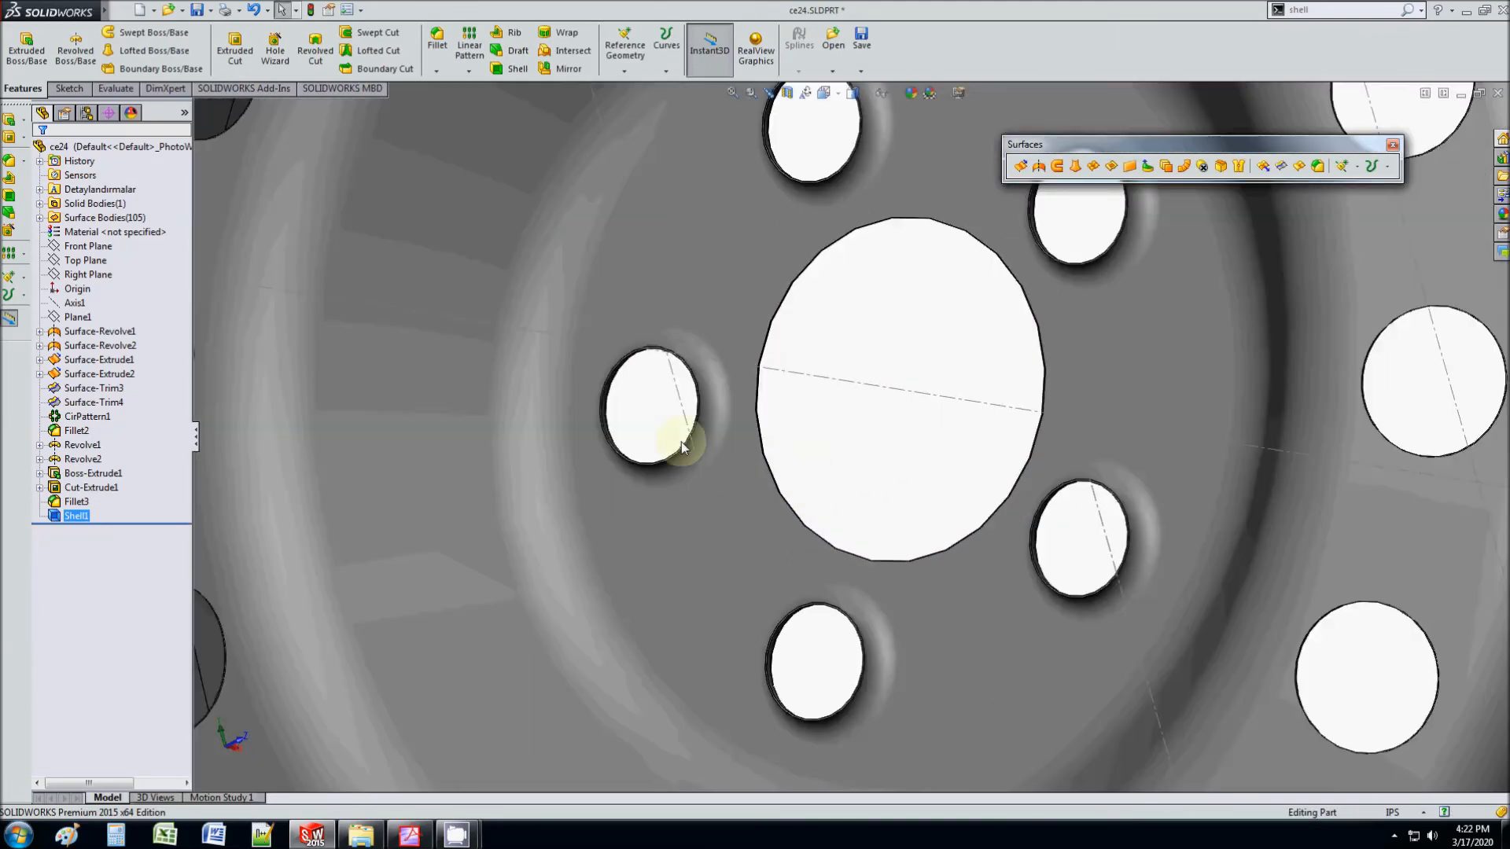
scroll(665, 378, "down", 5)
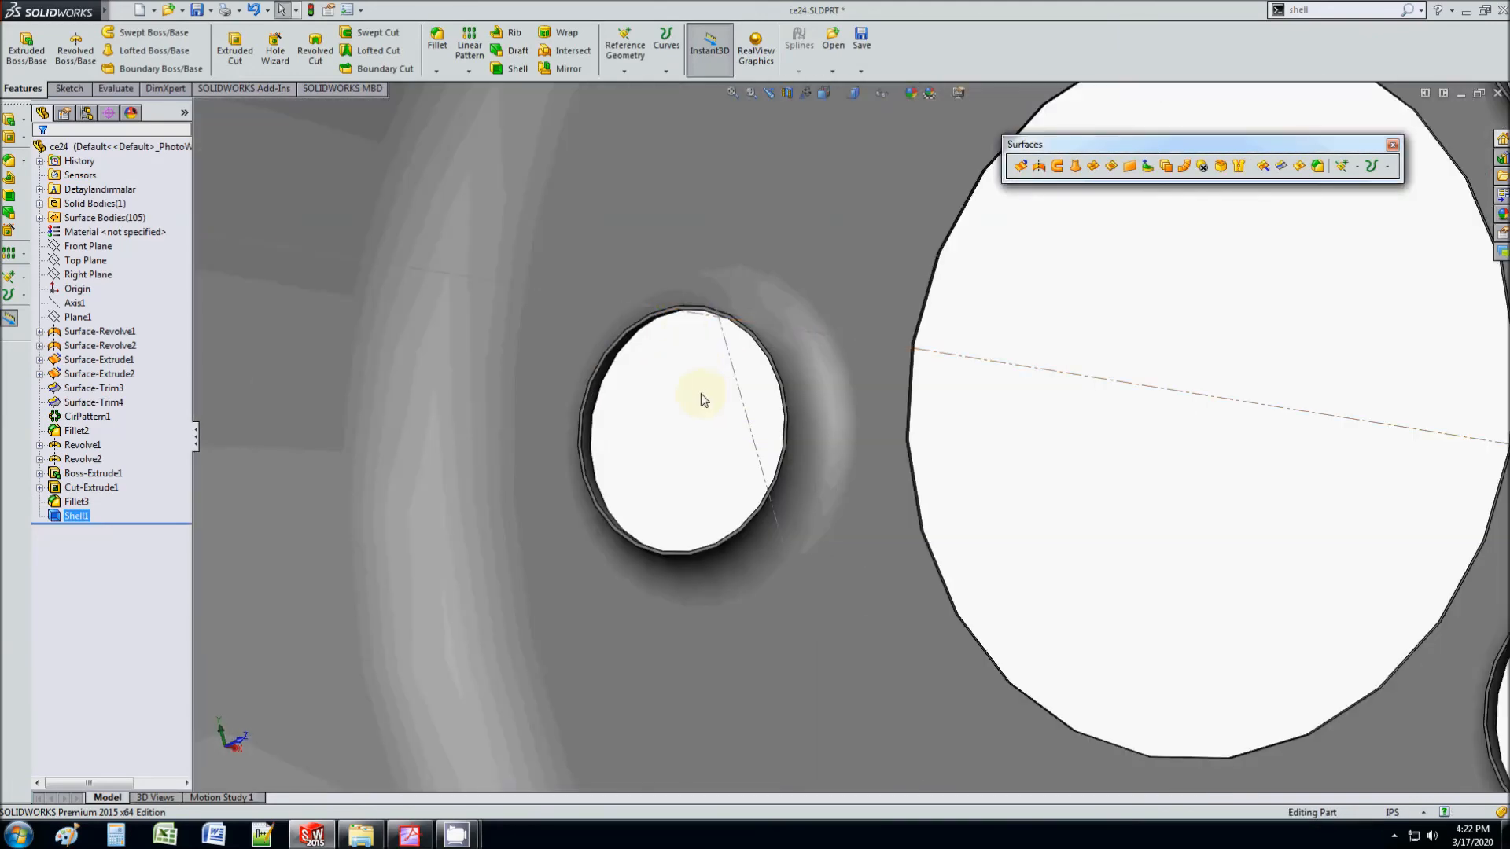
scroll(747, 424, "up", 1)
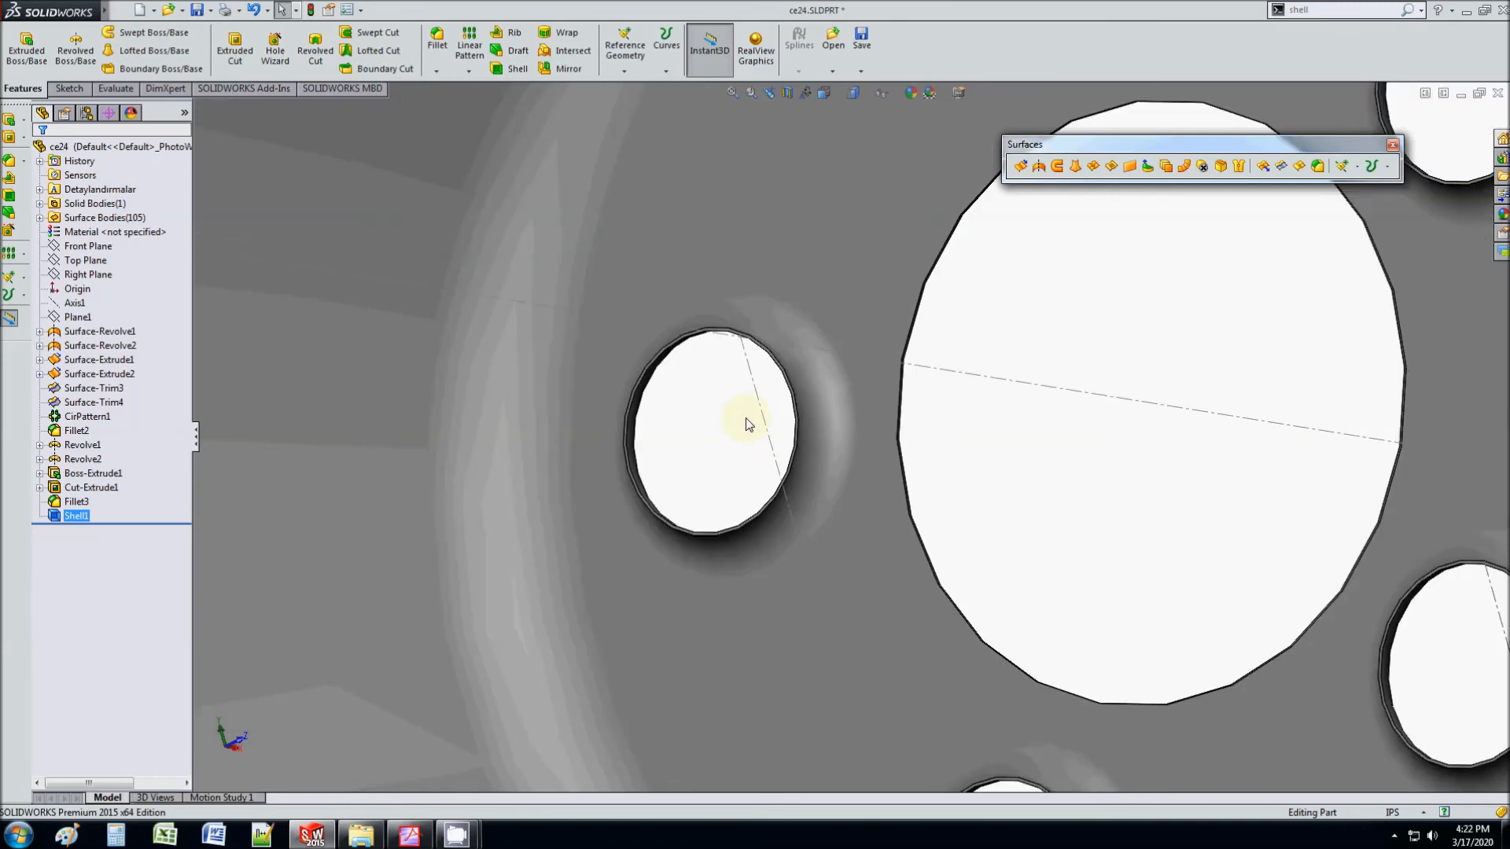
scroll(747, 425, "up", 4)
scroll(506, 398, "down", 5)
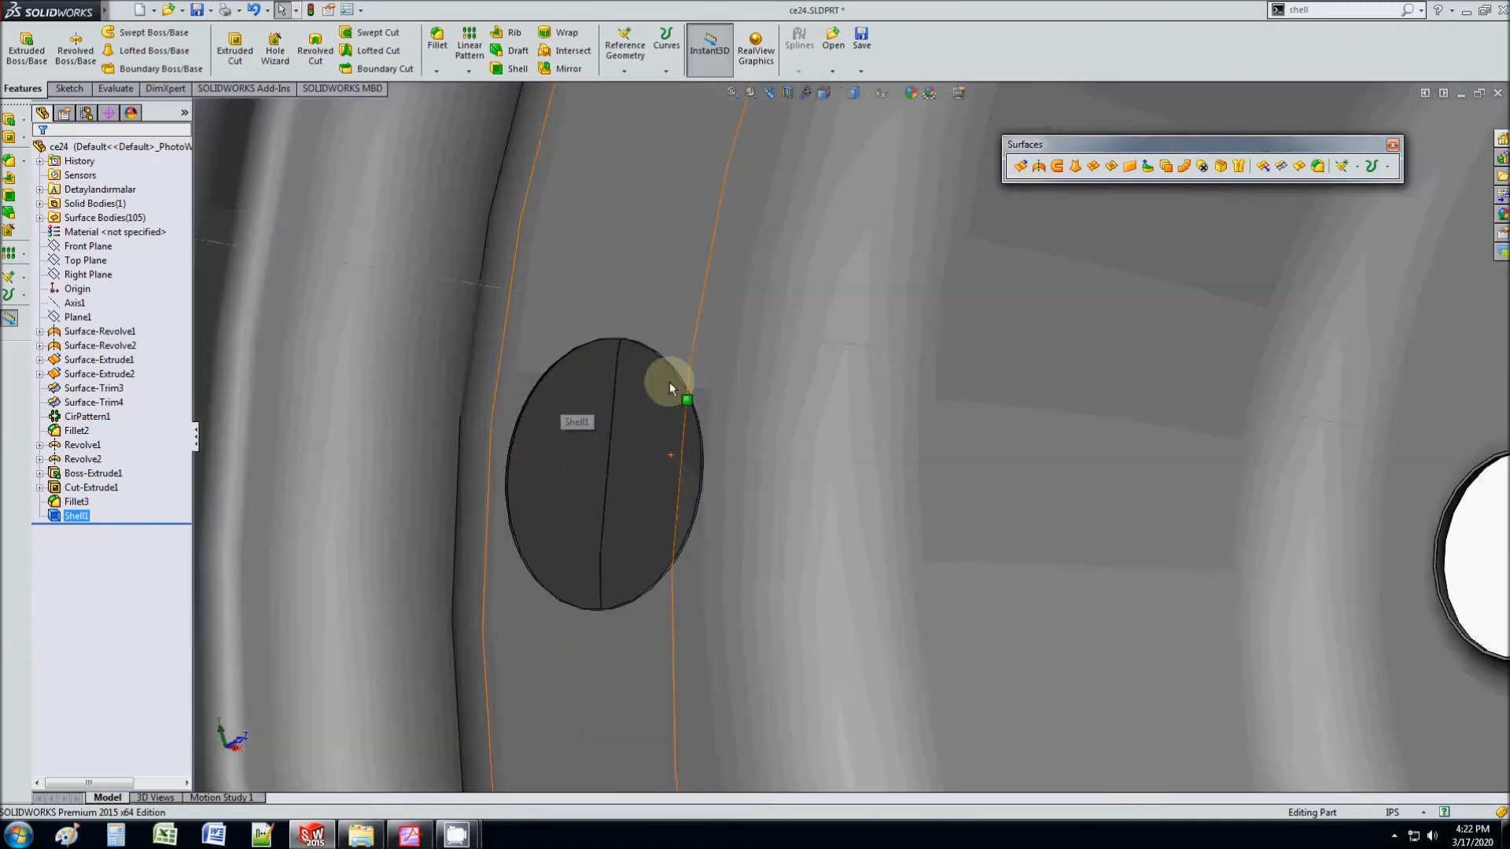
scroll(669, 387, "up", 8)
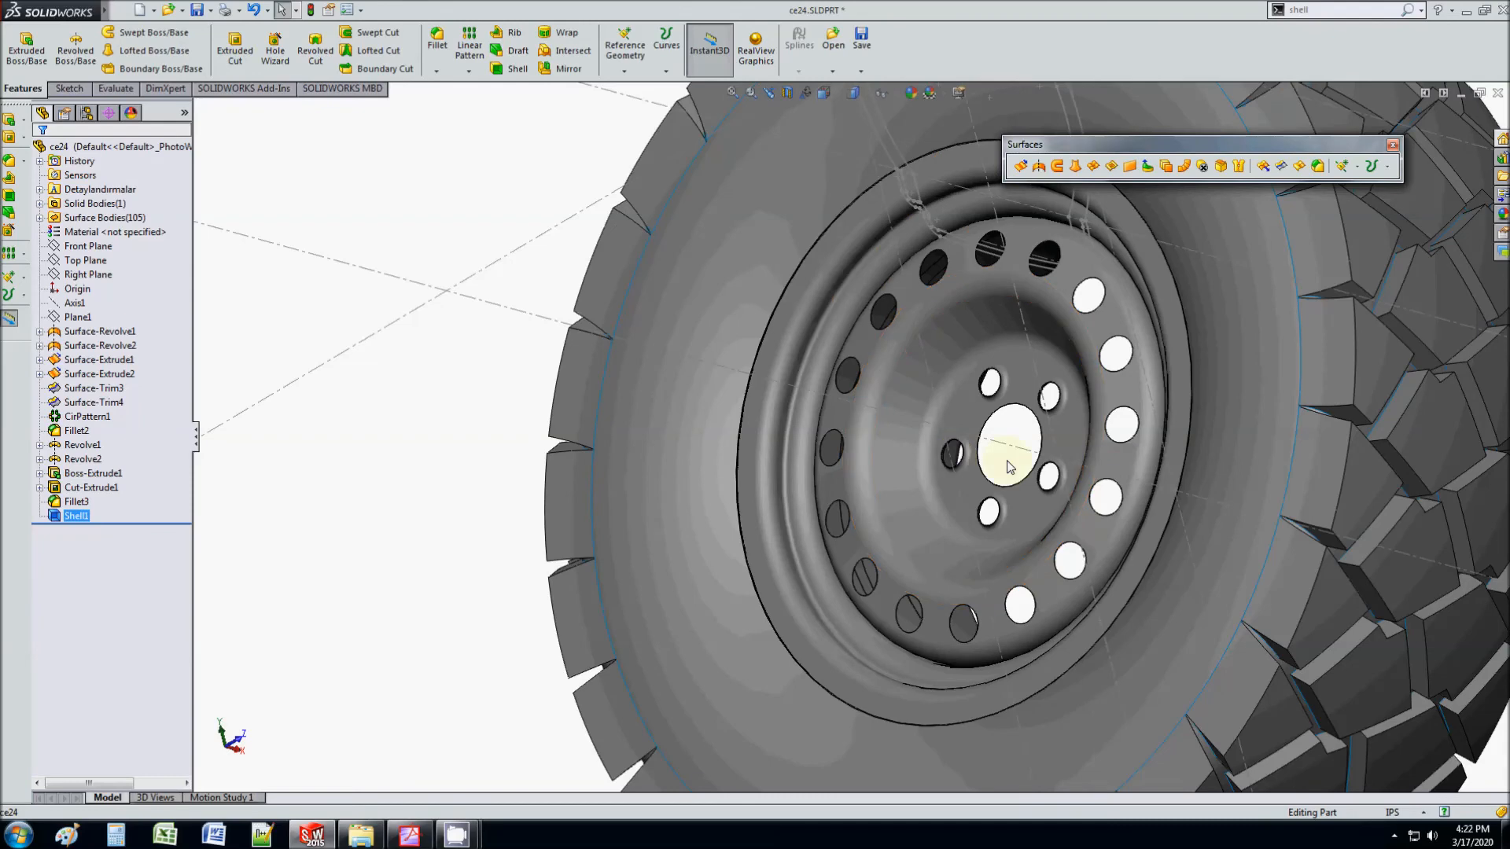
scroll(1017, 476, "down", 3)
middle_click_drag(1018, 479, 1035, 520)
scroll(1032, 521, "up", 2)
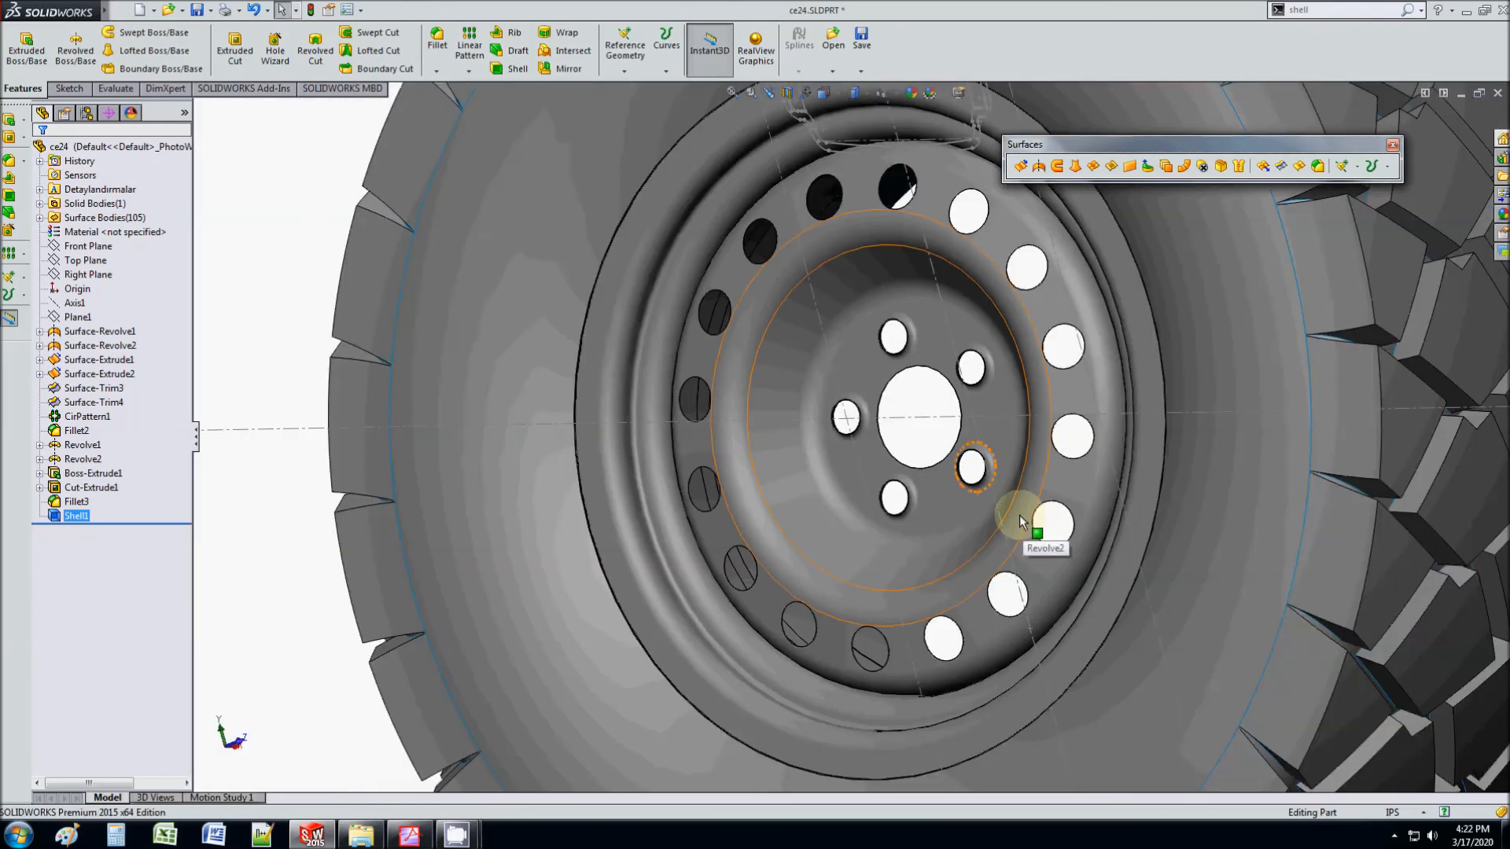
scroll(1018, 478, "up", 2)
middle_click_drag(1041, 433, 1093, 378)
Step: Highlight the solid rim features from Revolve1 through Shell1 on the model, clear the selection and view the wheel face
left_click(93, 446)
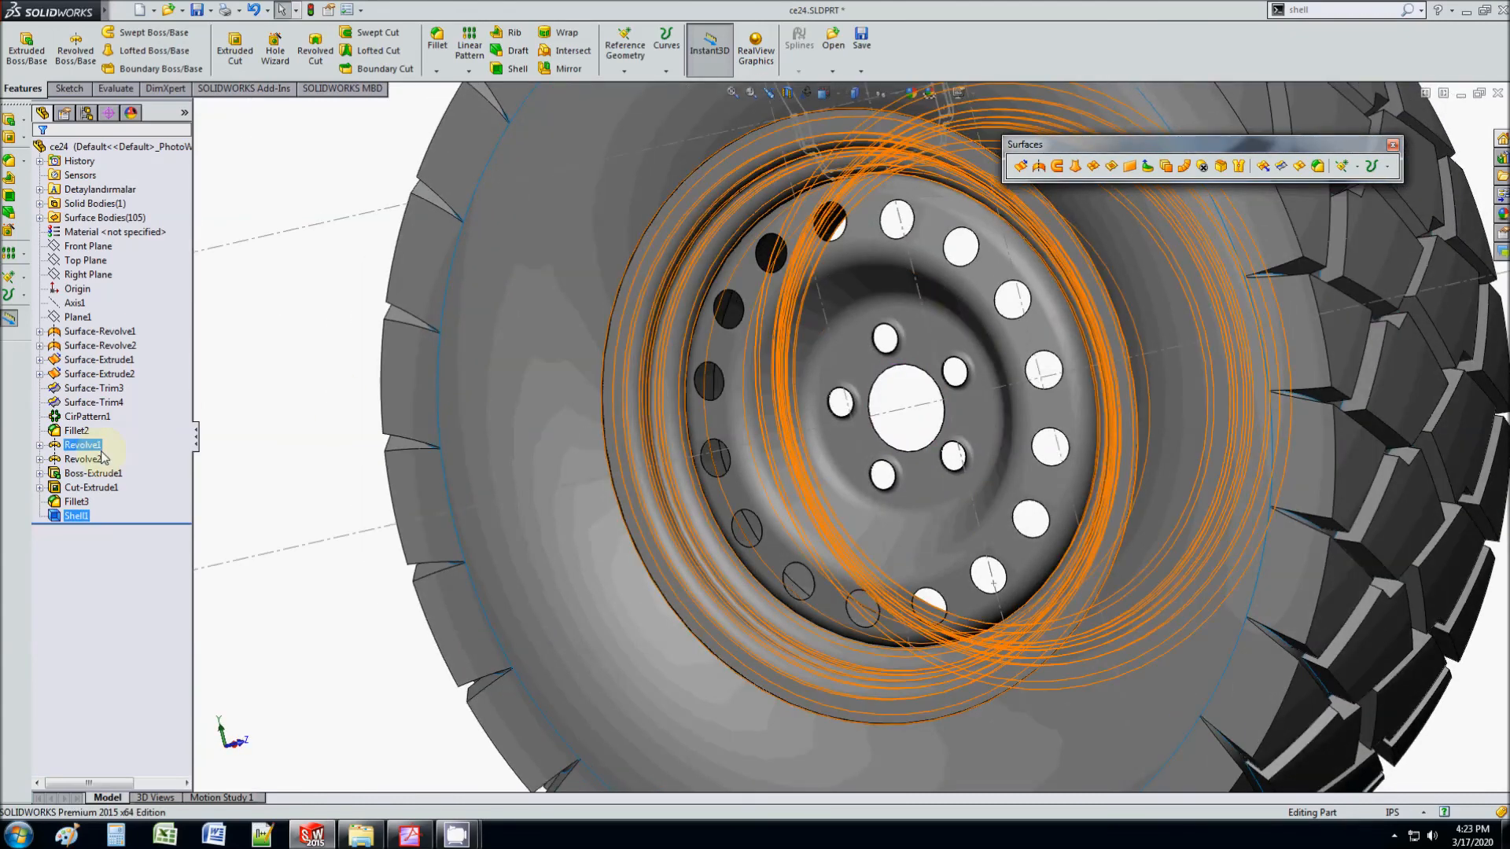
left_click(90, 460, "ctrl")
left_click(85, 474, "ctrl")
left_click(82, 489, "ctrl")
left_click(77, 504, "ctrl")
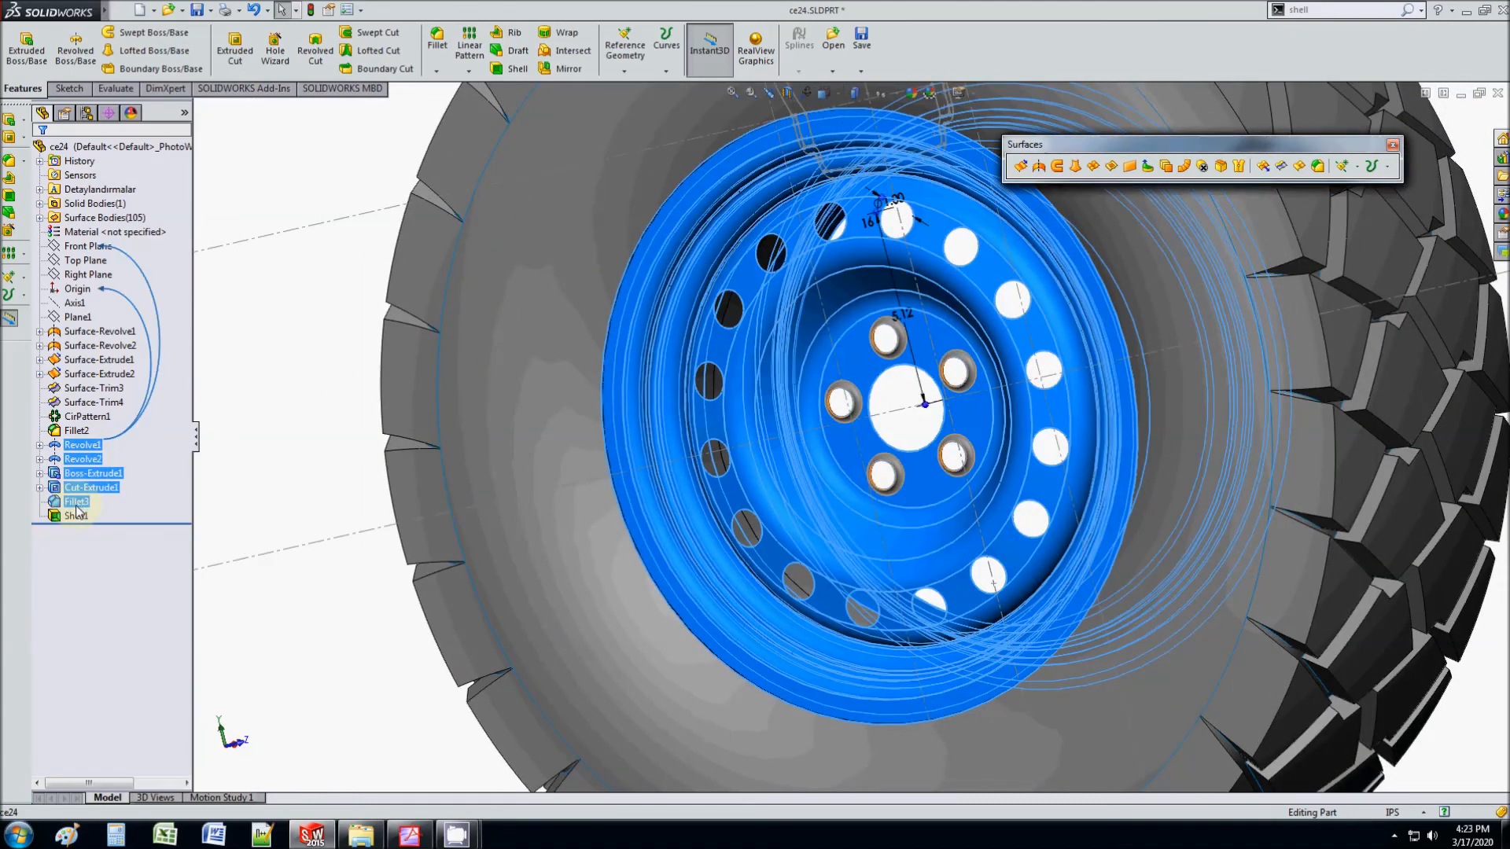
left_click(76, 515, "ctrl")
middle_click_drag(695, 423, 564, 426)
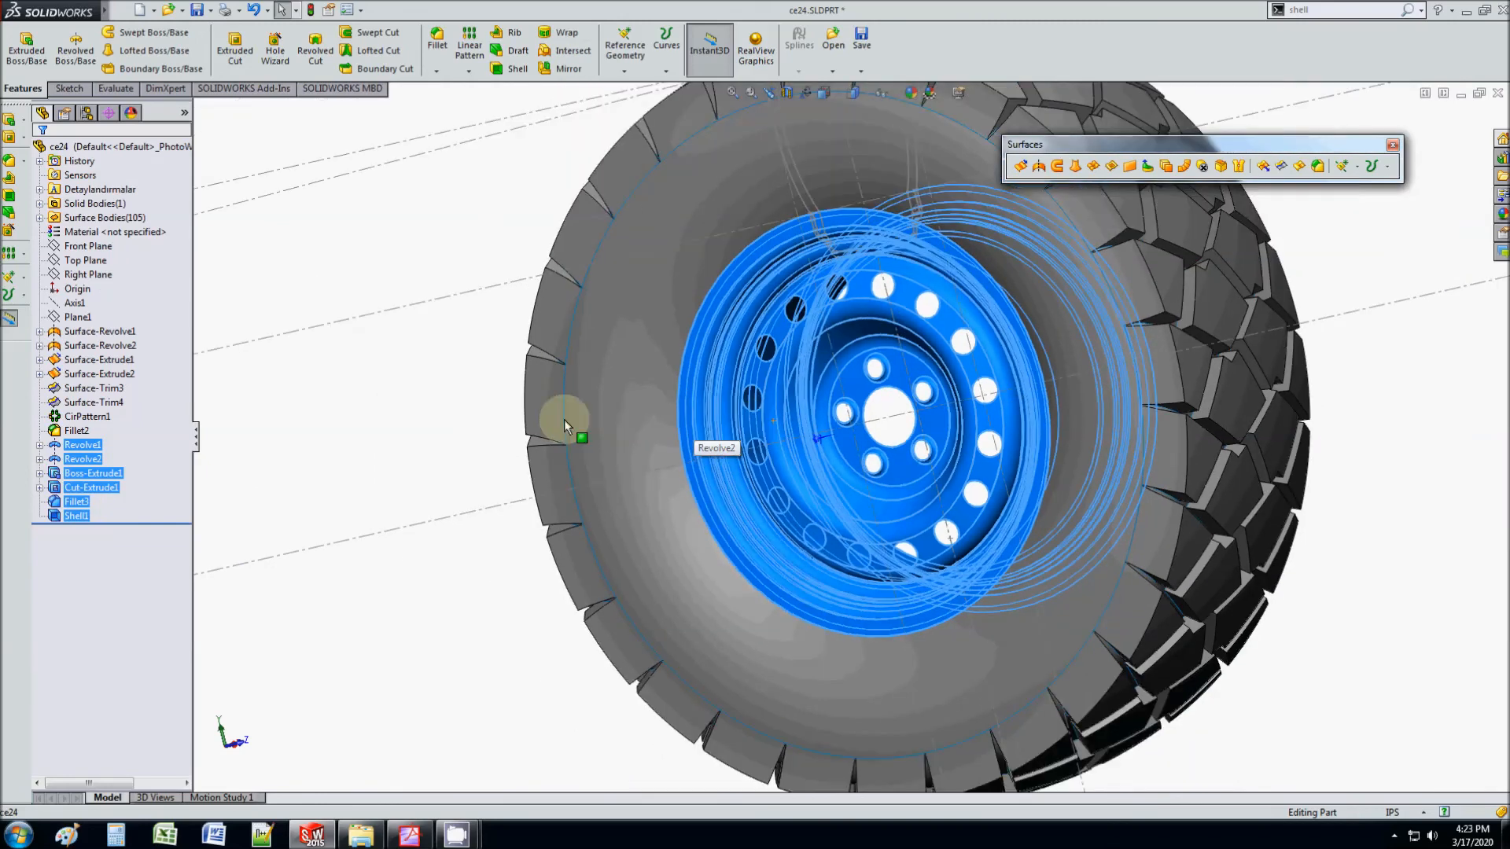
left_click(431, 409)
scroll(957, 416, "down", 5)
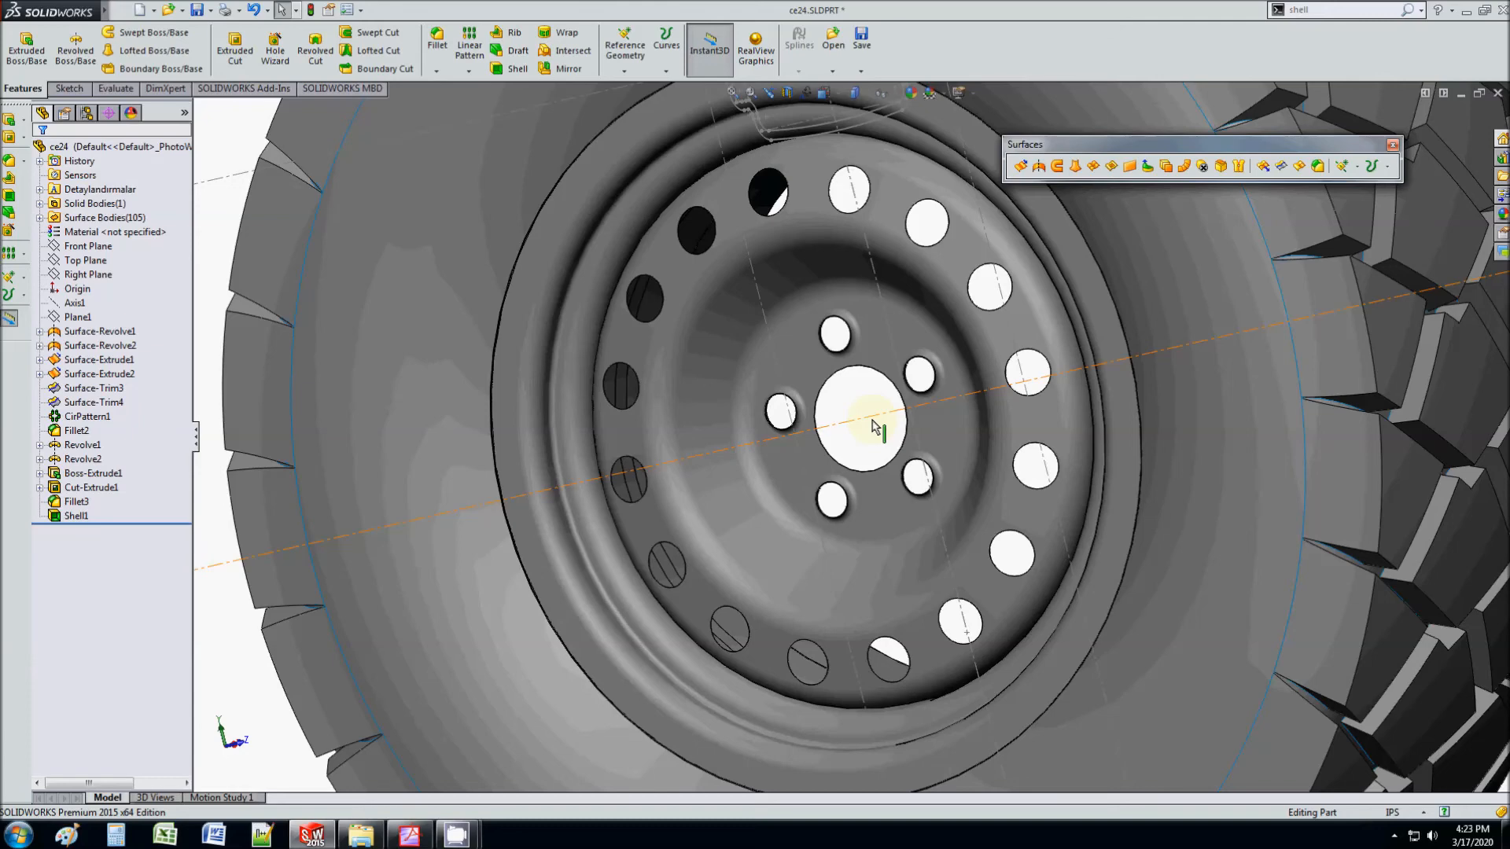
scroll(861, 421, "up", 2)
Step: Compare the modelled bolt holes with the ruled-surface and knit instructions in sections 8 and 9 of the PDF
left_click(409, 835)
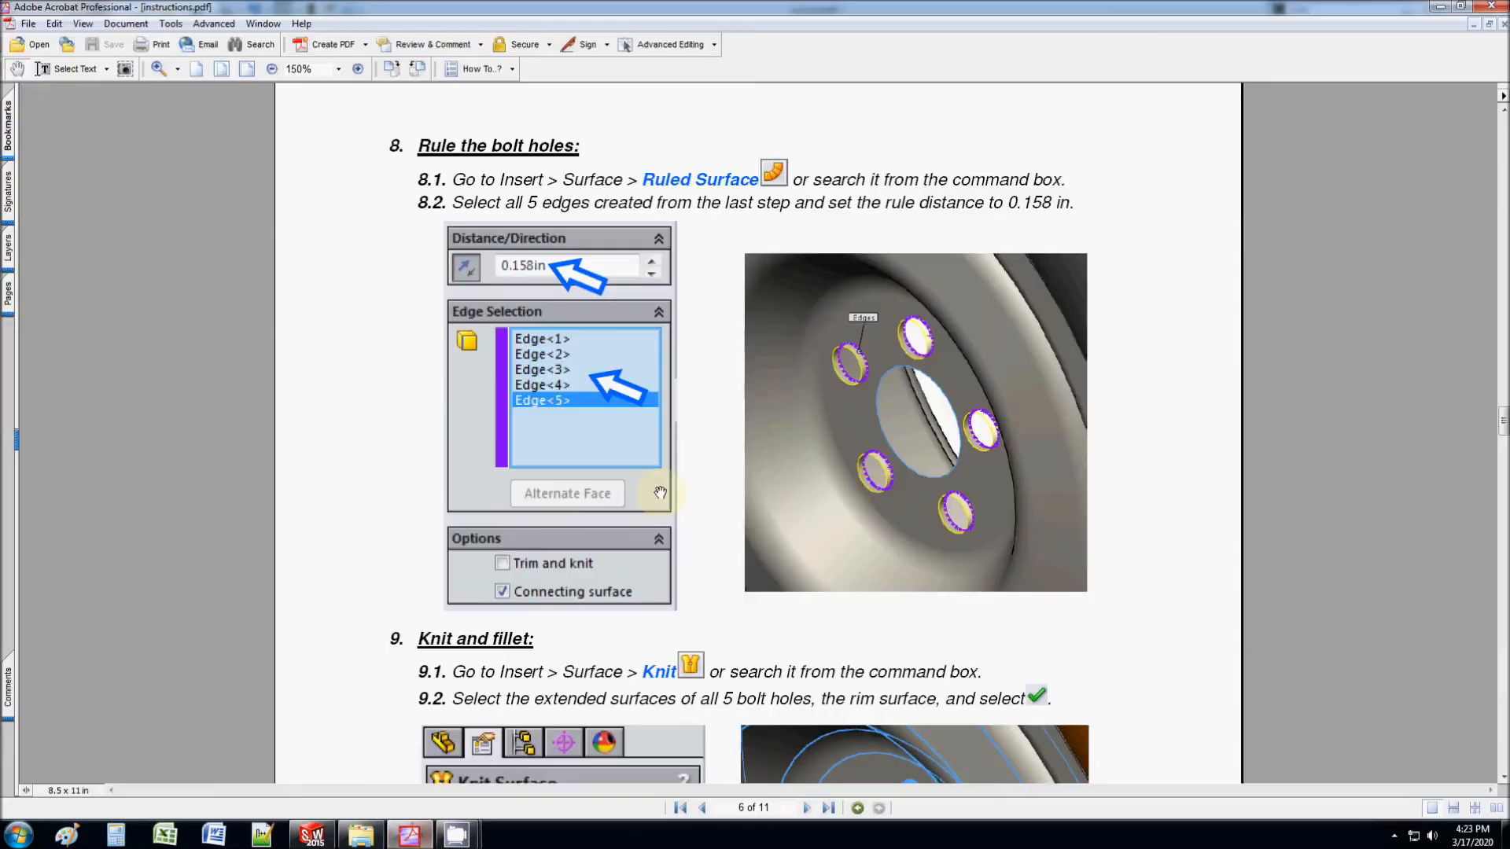
scroll(705, 538, "down", 3)
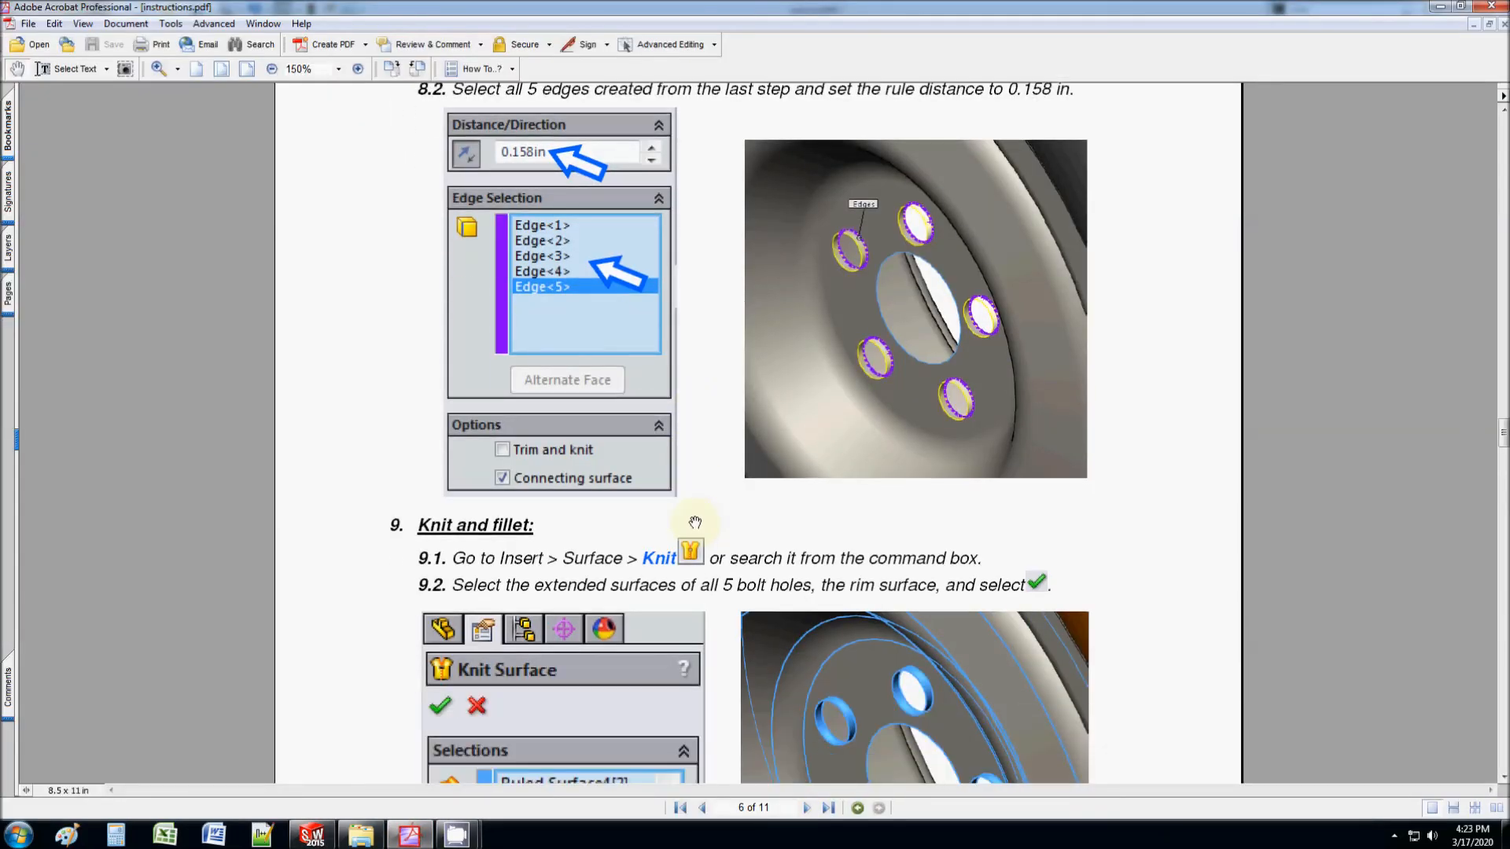
left_click(1437, 7)
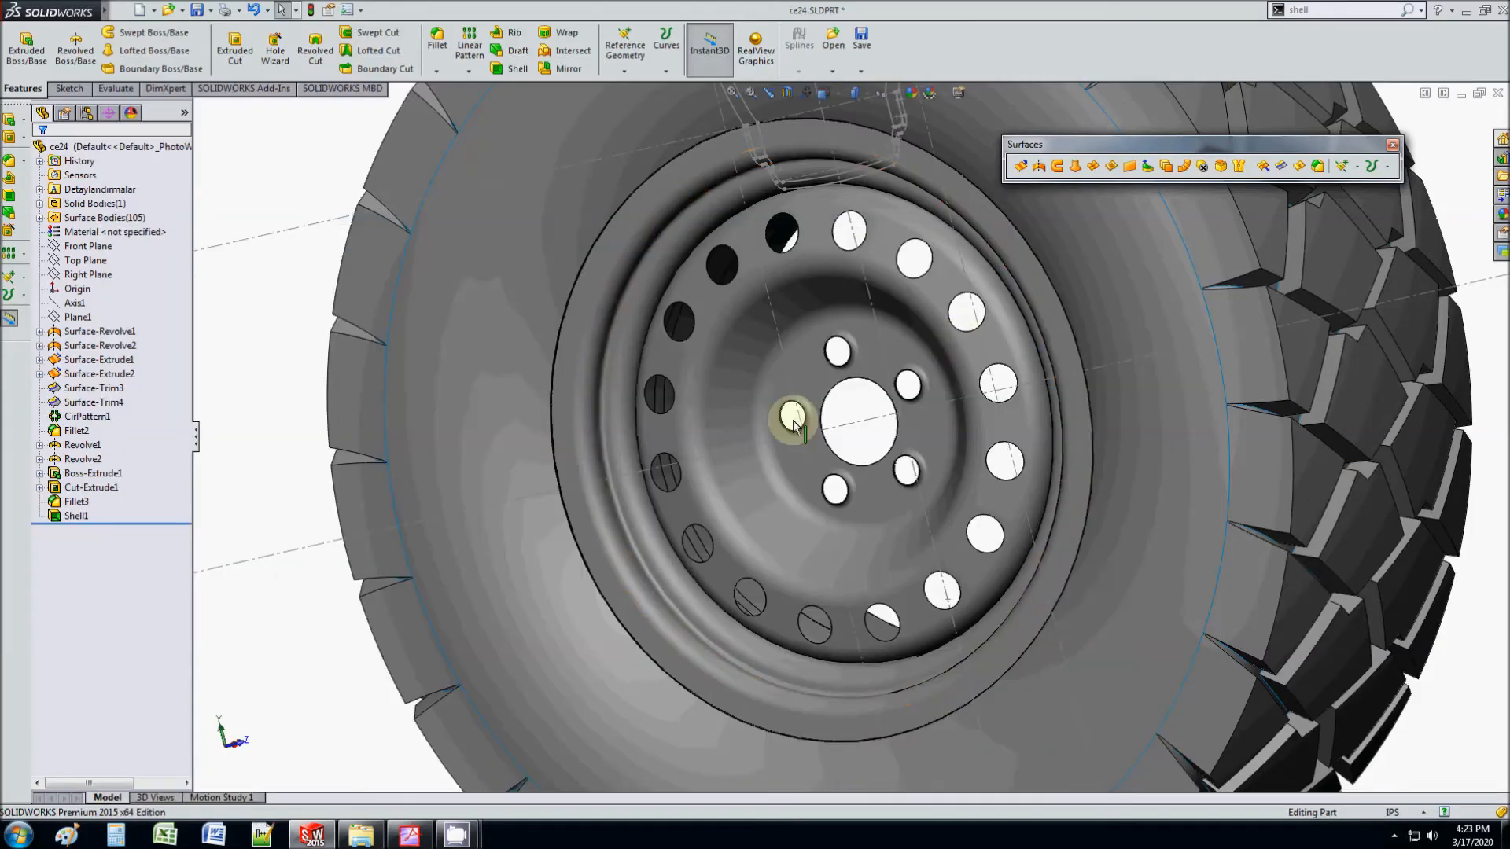
scroll(716, 411, "down", 3)
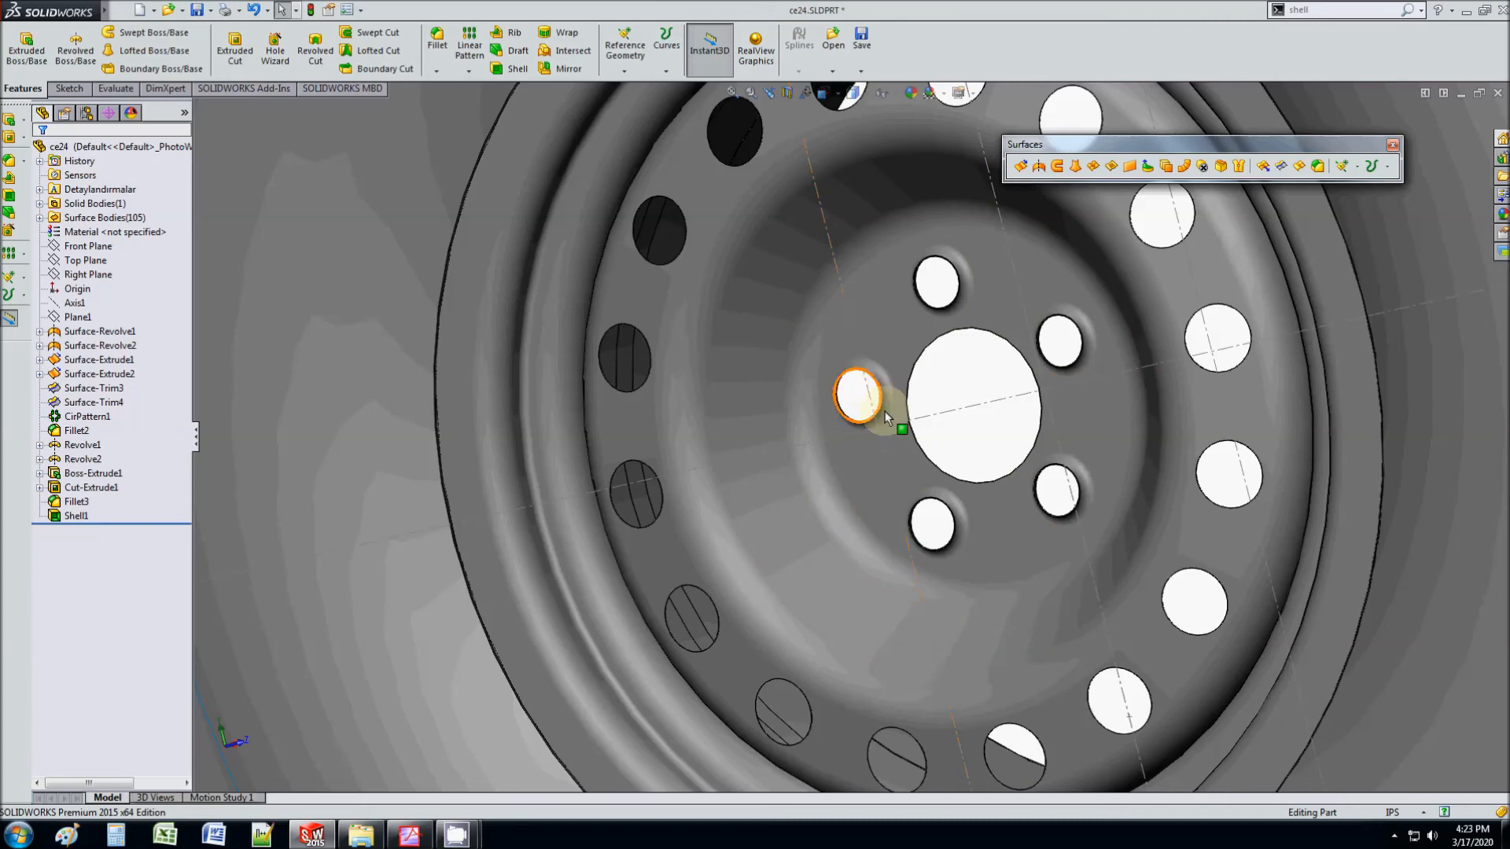
left_click(409, 835)
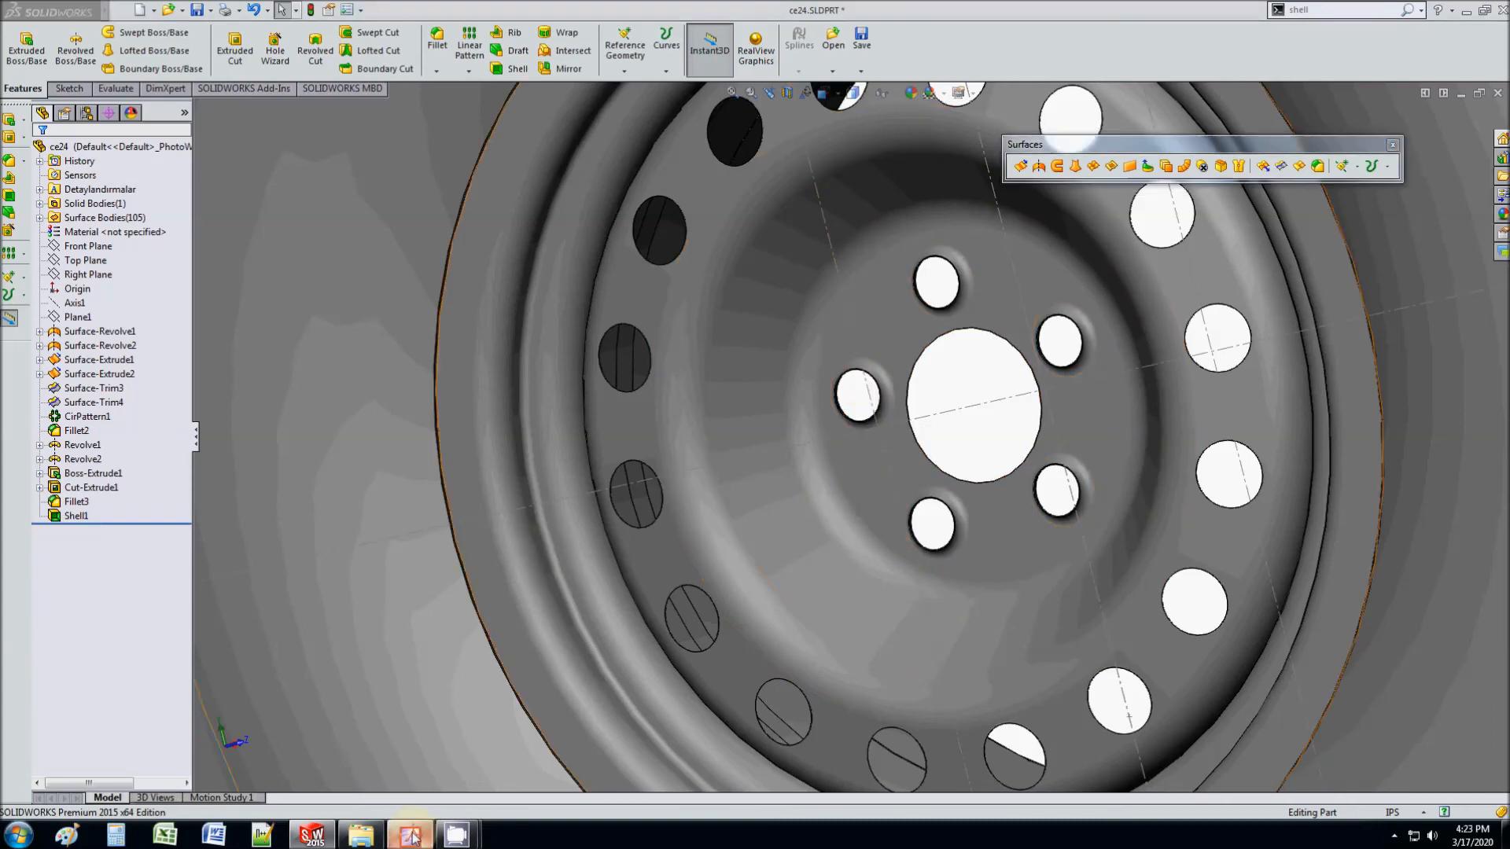
scroll(606, 625, "down", 3)
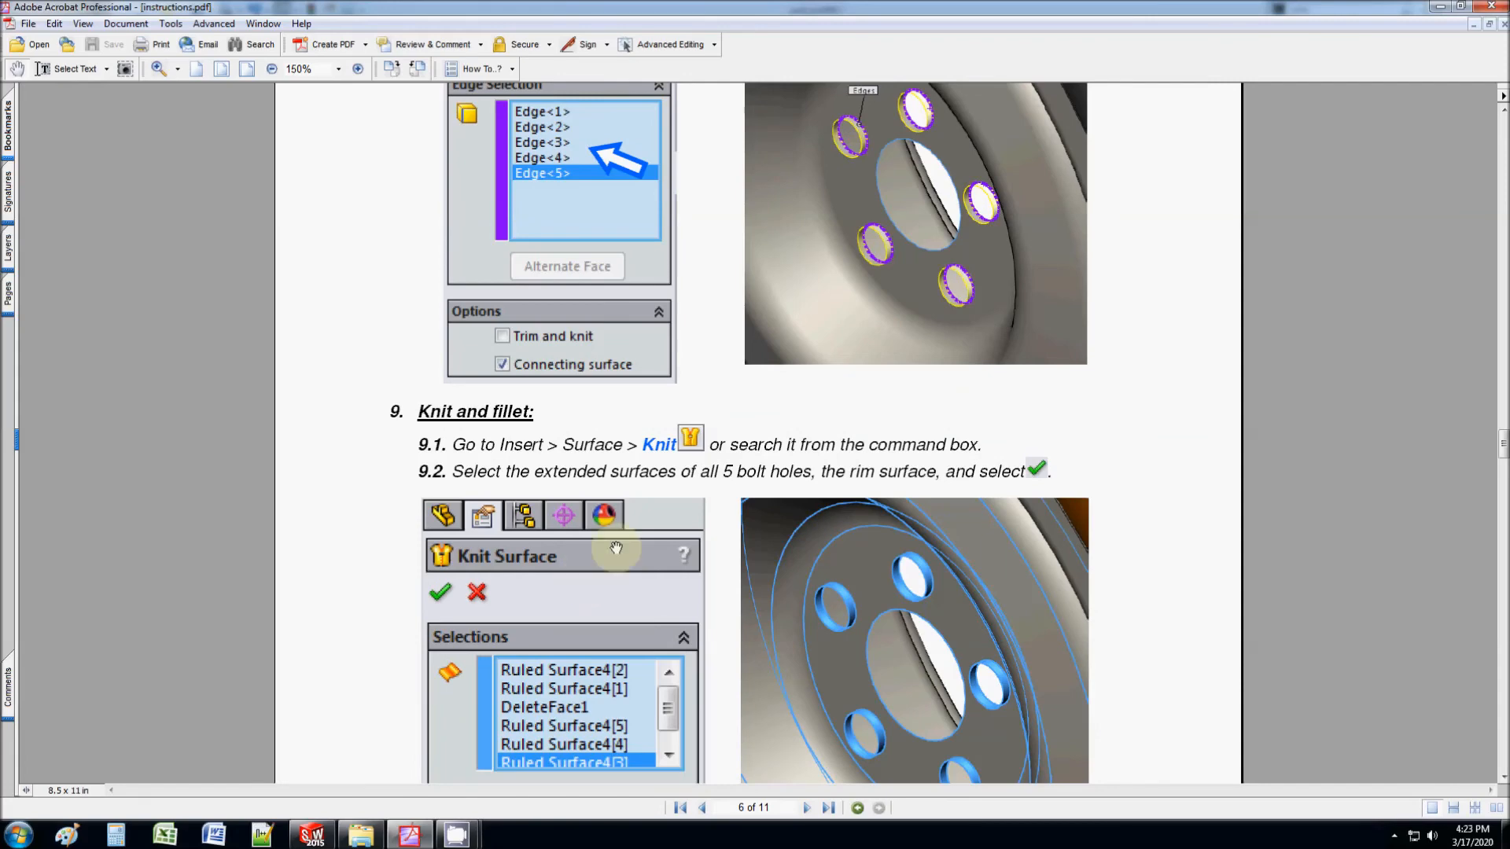
scroll(582, 576, "down", 7)
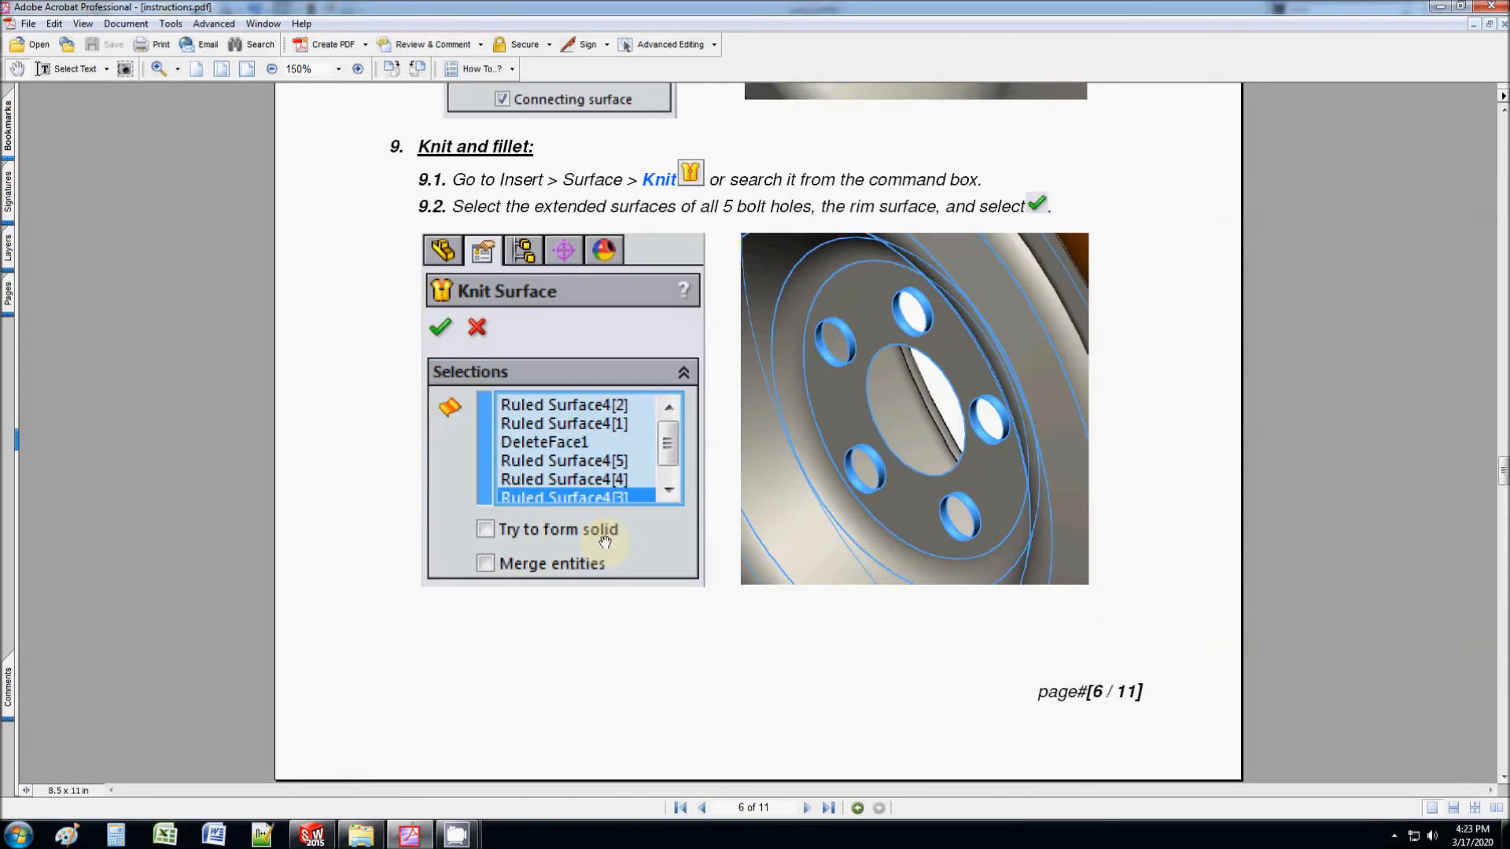
Step: Examine item 13 under Further Learning in the PDF, enlarging the surfaced and solid section views to compare them
scroll(605, 541, "down", 20)
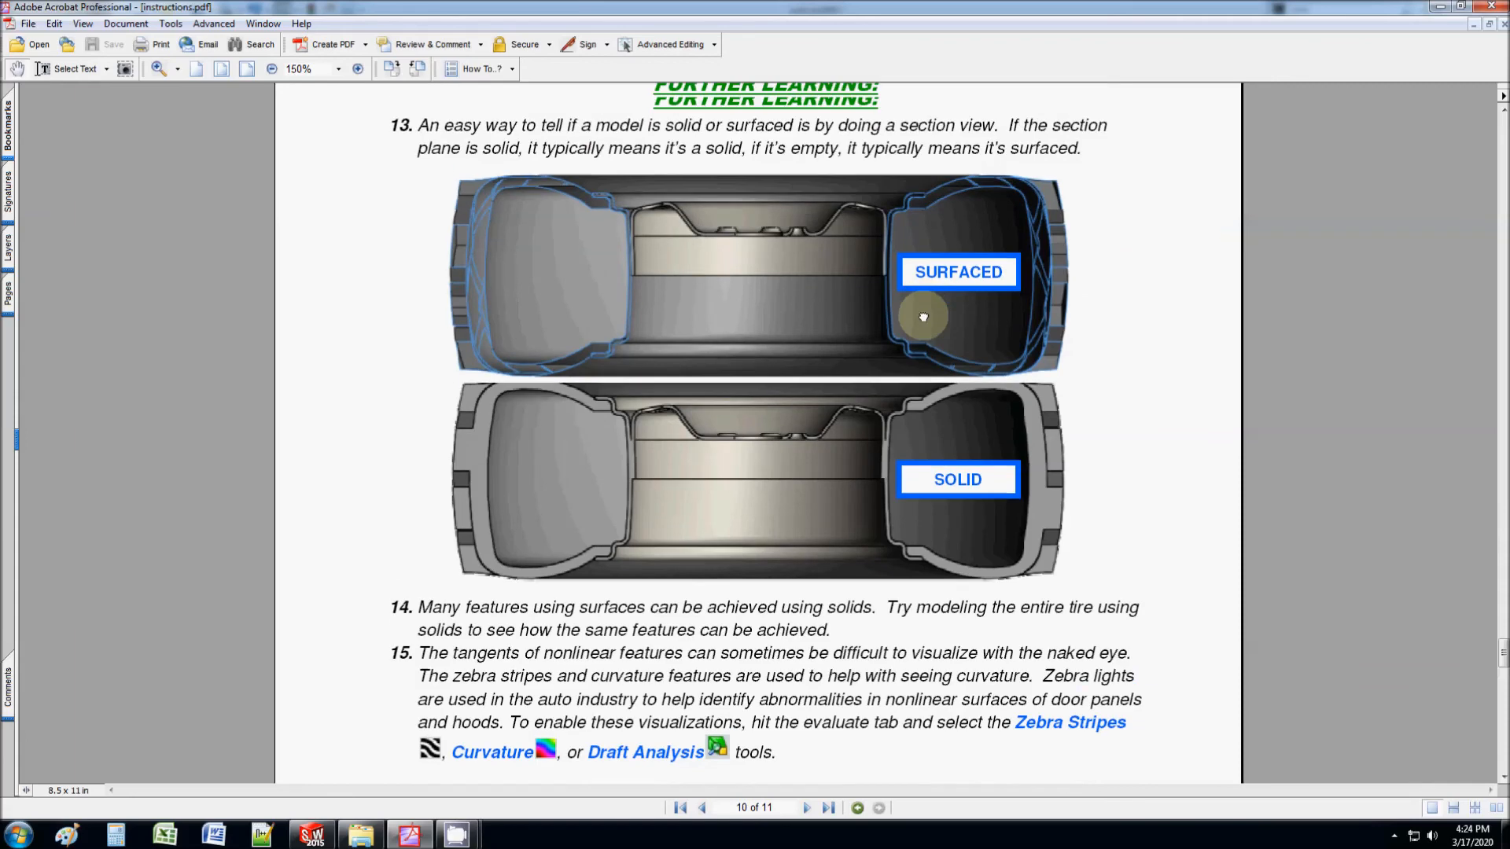
left_click_drag(923, 314, 914, 359)
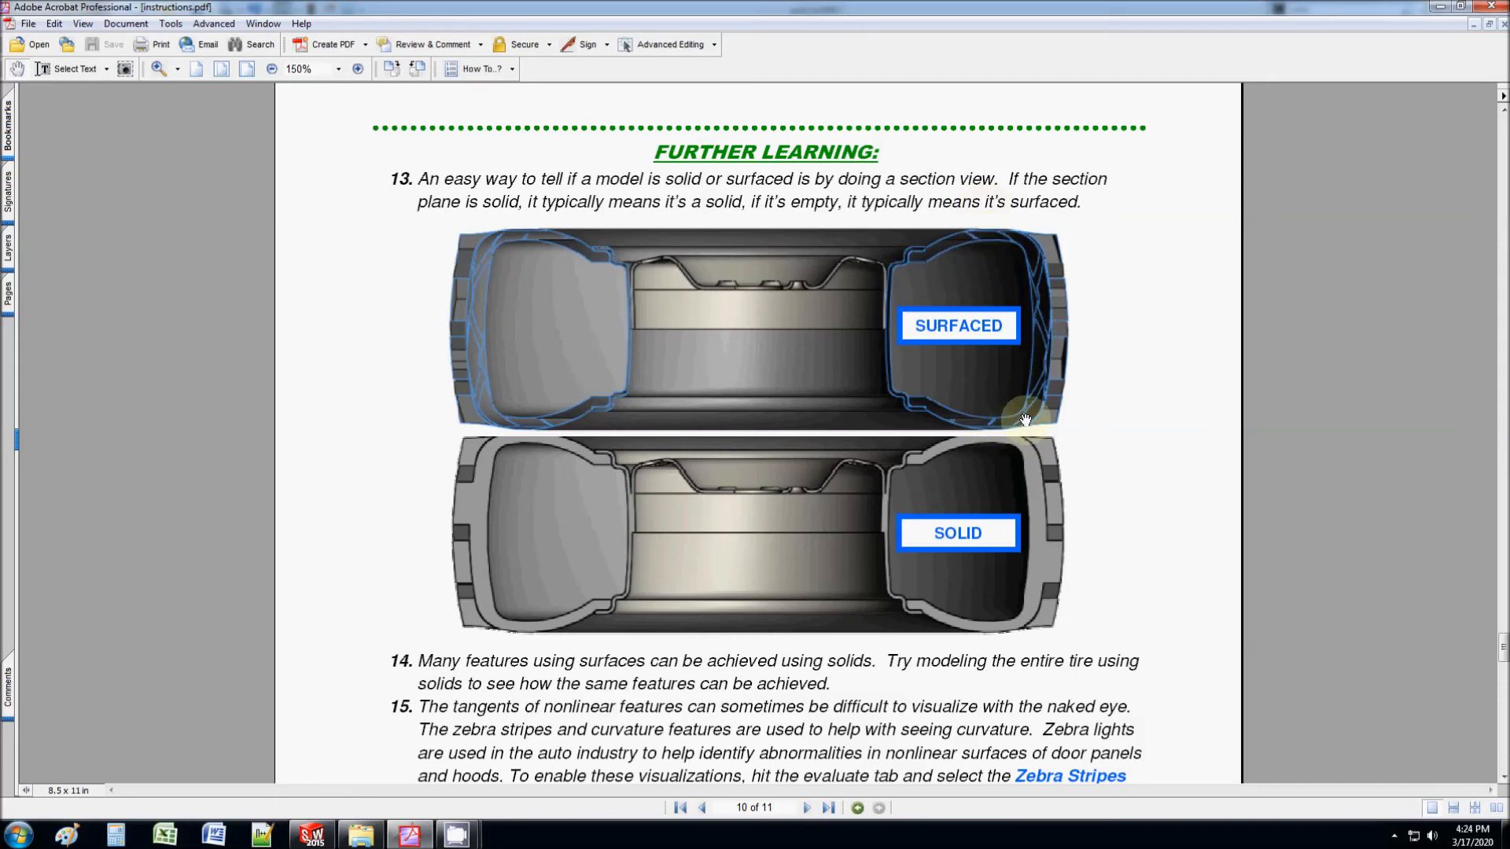
scroll(1025, 424, "up", 5)
scroll(1024, 420, "down", 5)
scroll(1014, 405, "up", 2)
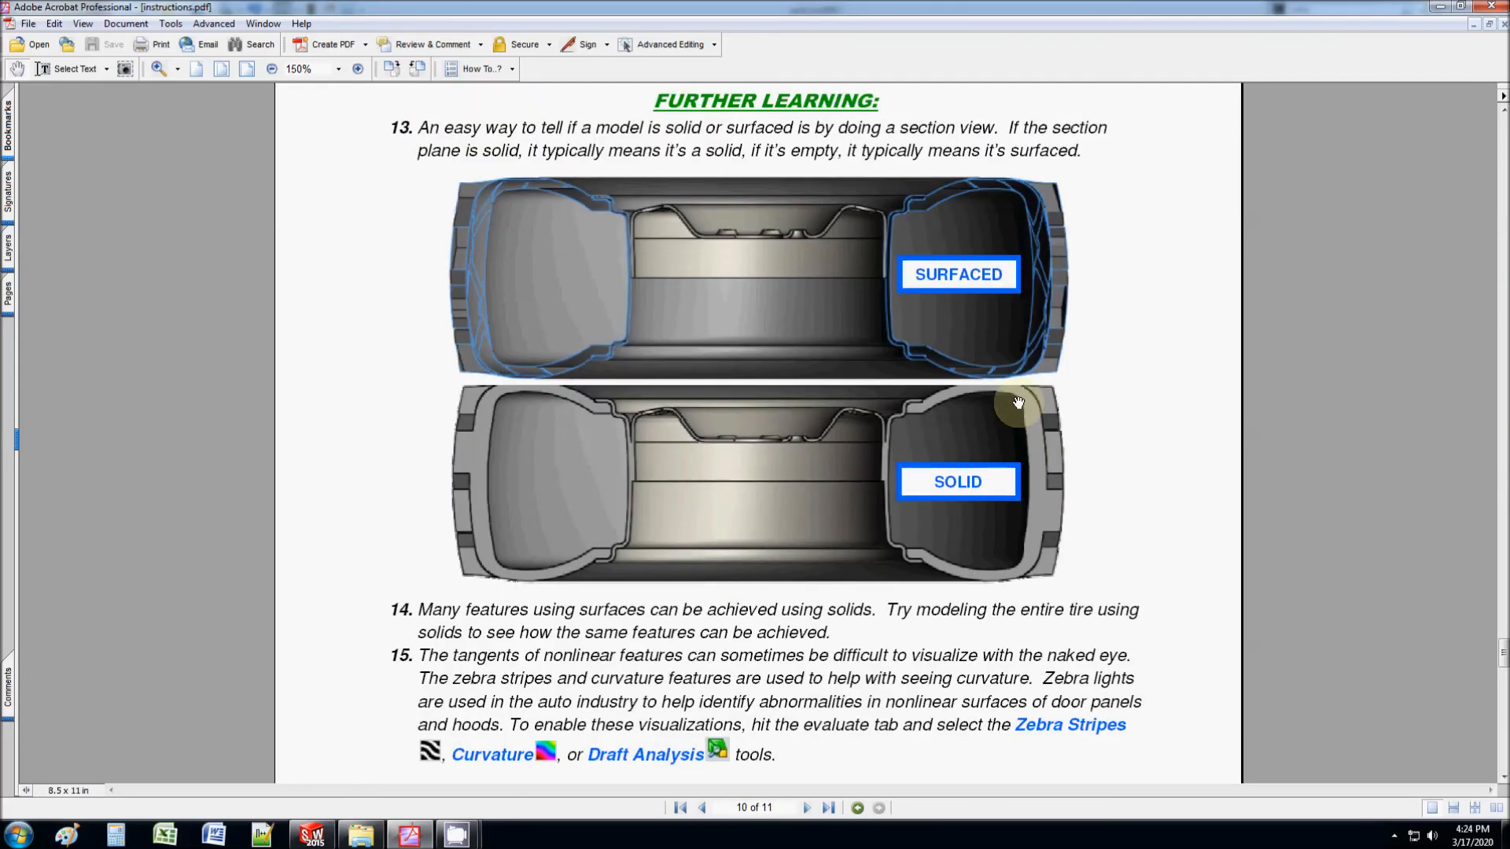
left_click(357, 70)
scroll(1140, 388, "up", 2)
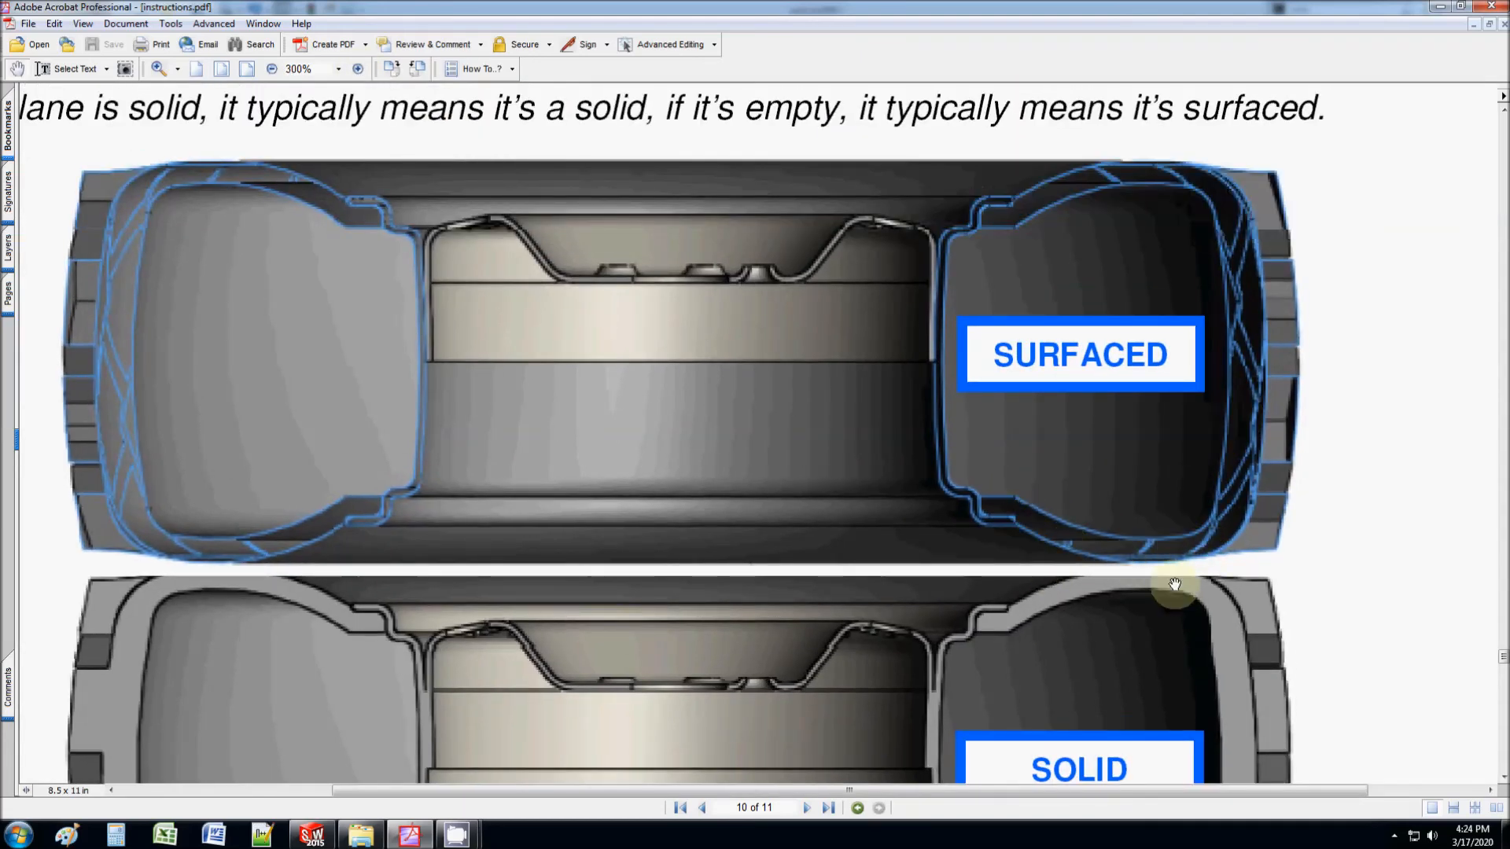
scroll(1164, 551, "down", 3)
scroll(1248, 580, "down", 3)
scroll(1249, 581, "up", 3)
left_click(272, 69)
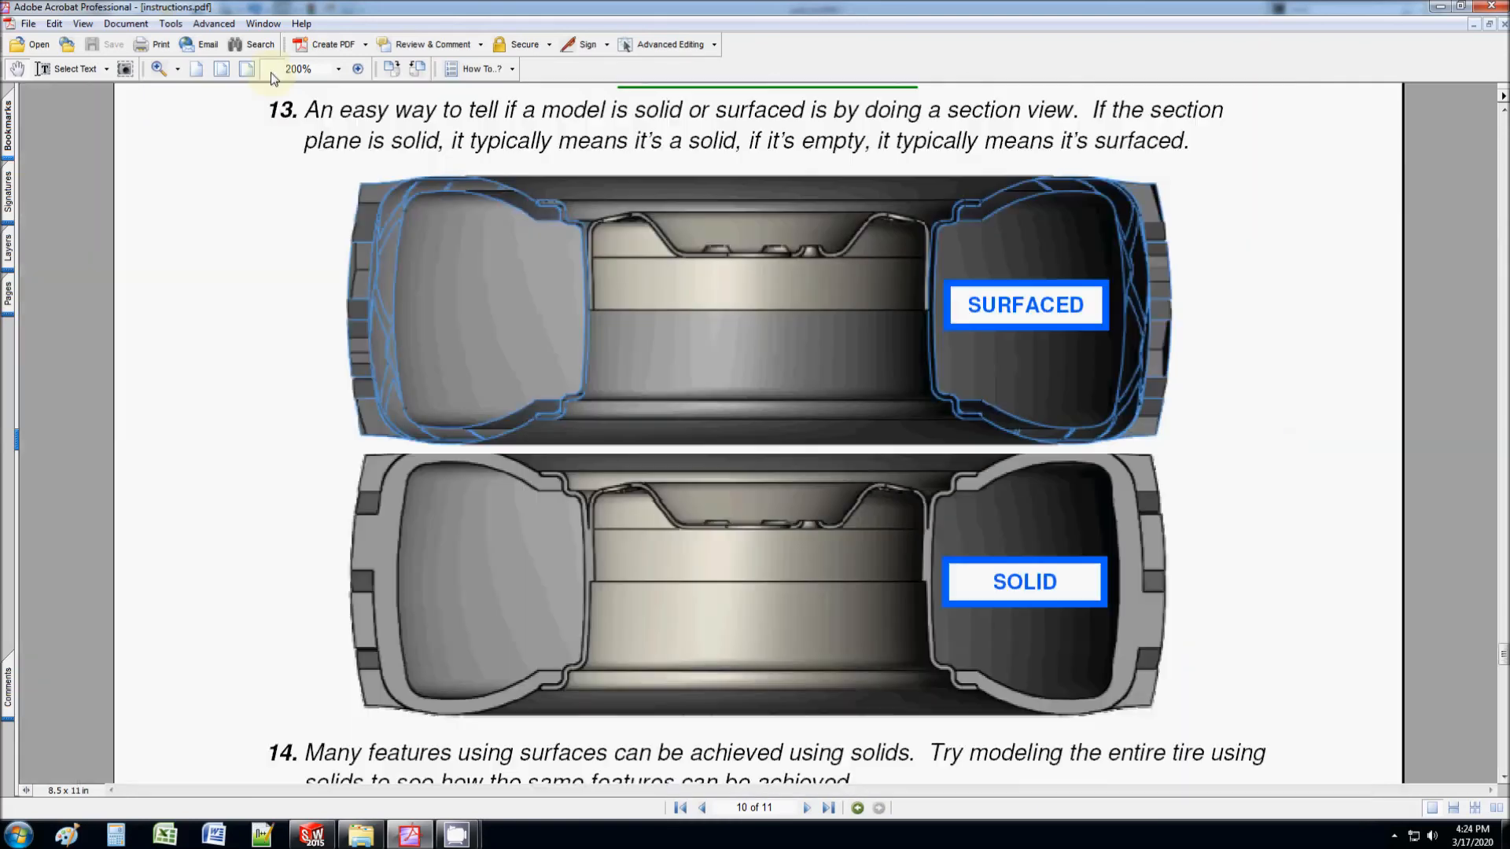
left_click(272, 69)
Step: Read PDF items 14 and 15 on solids and curvature visualization, and locate the Zebra Stripes and Curvature tools in SOLIDWORKS
scroll(677, 409, "down", 7)
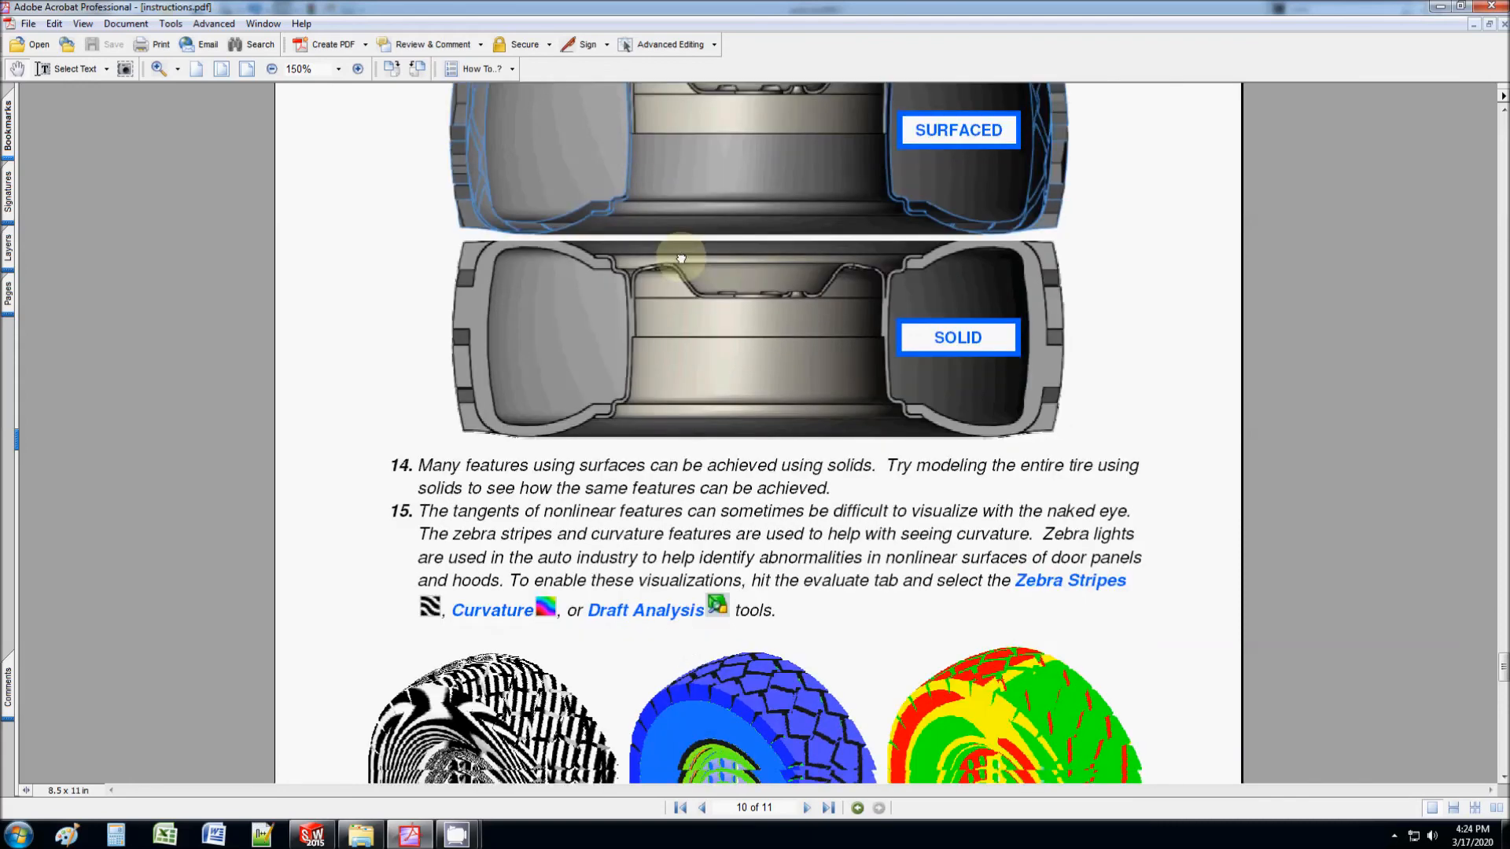
left_click_drag(737, 457, 740, 262)
scroll(751, 387, "down", 1)
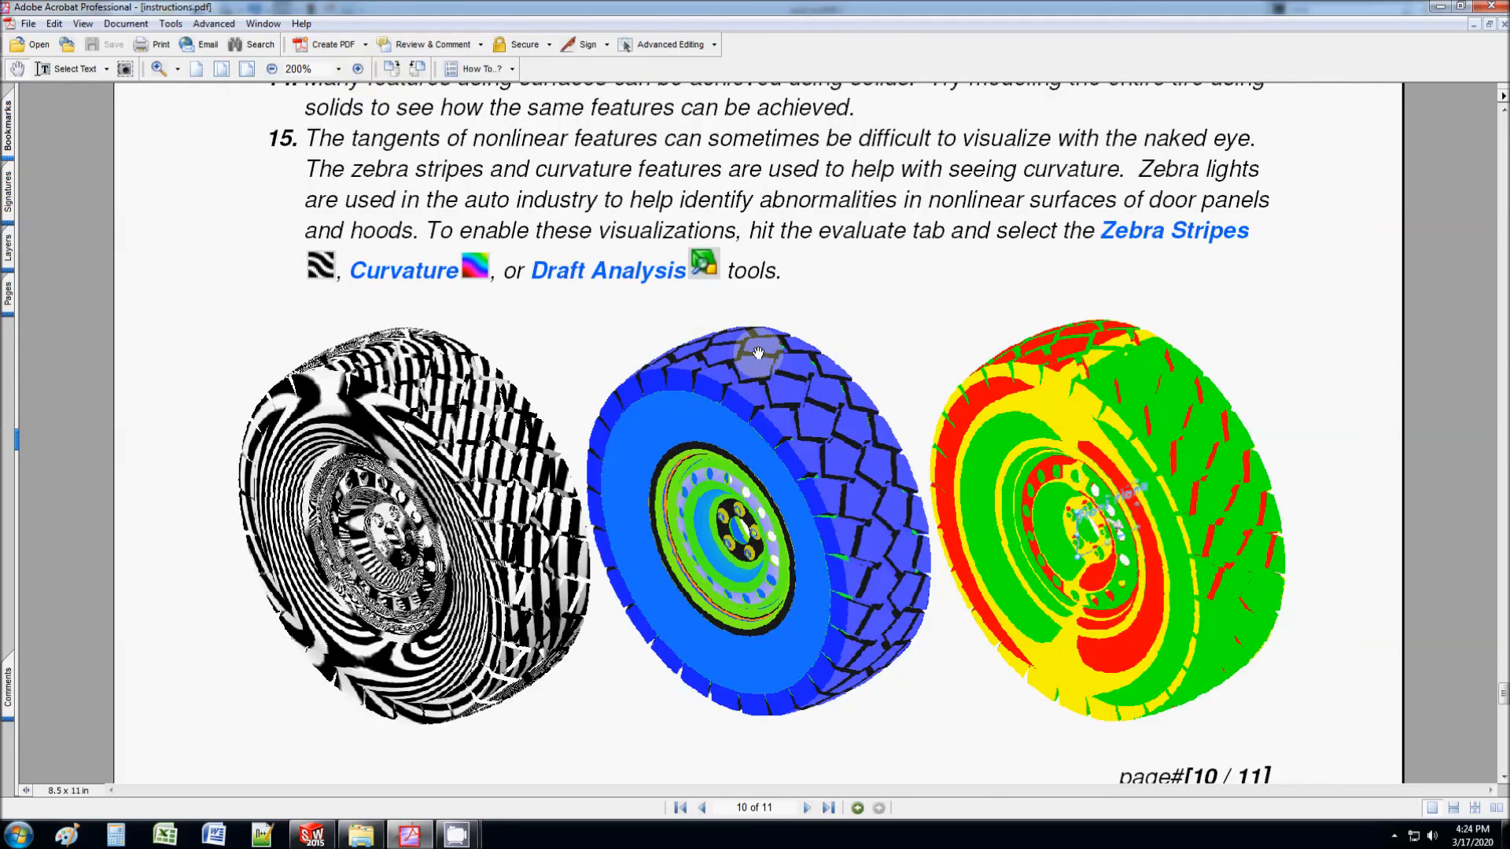
mouse_move(758, 354)
left_mouse_down()
mouse_move(758, 311)
mouse_move(757, 370)
left_mouse_up()
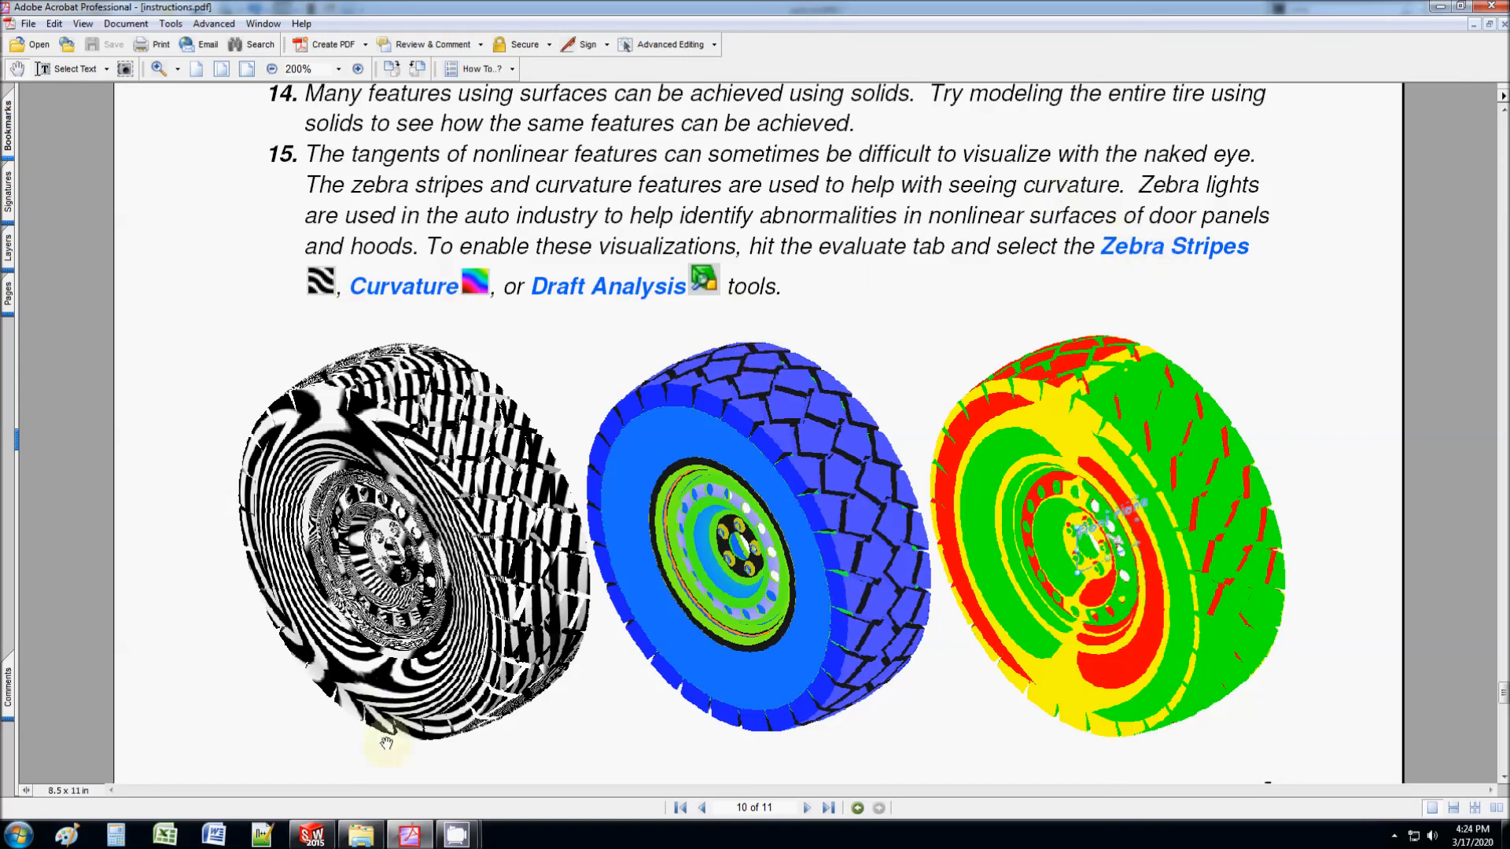
left_click(315, 833)
left_click(116, 89)
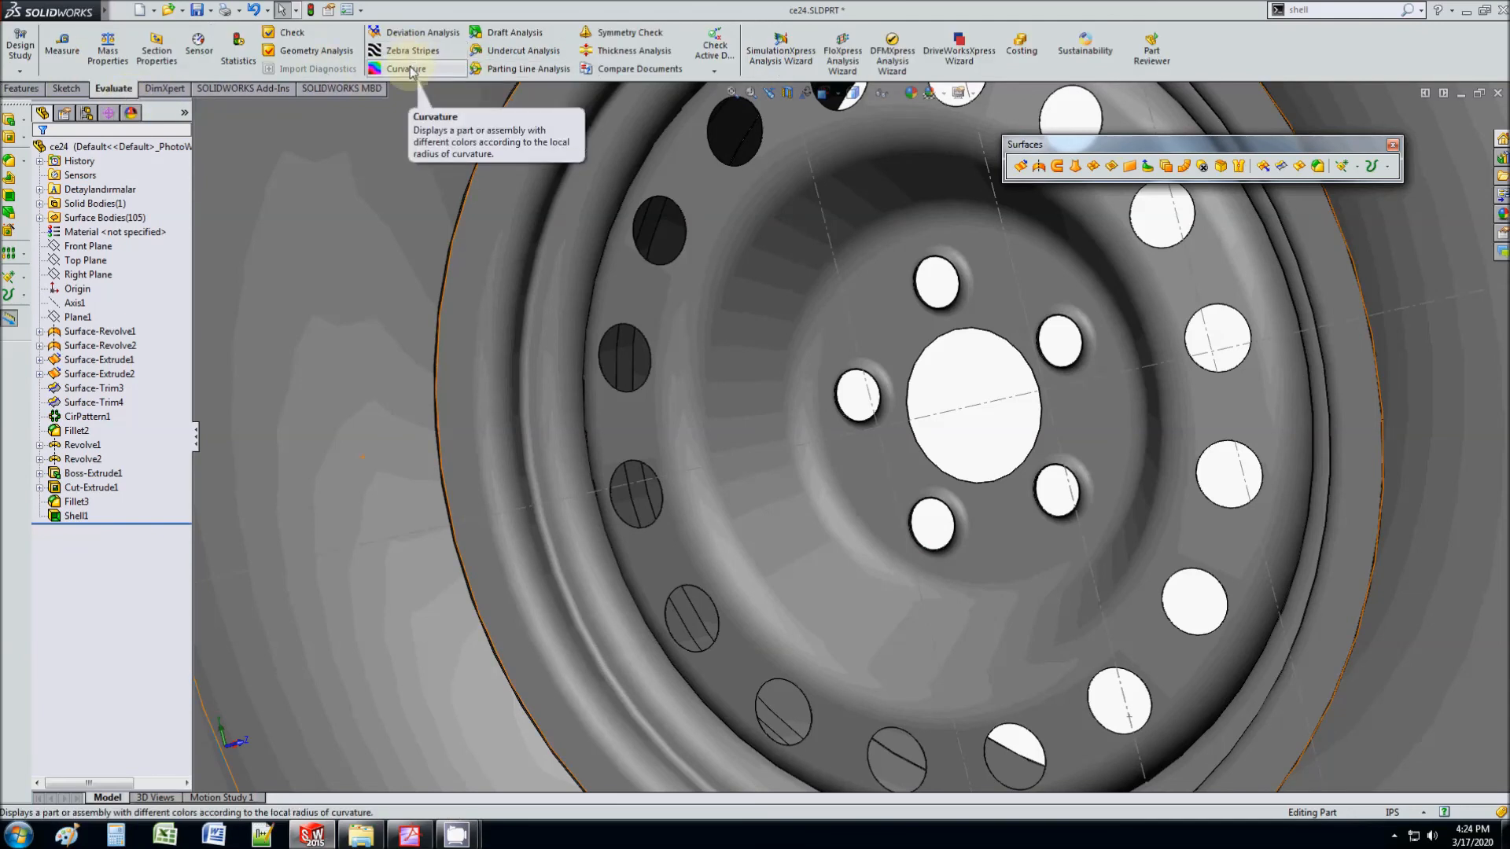
left_click(1467, 11)
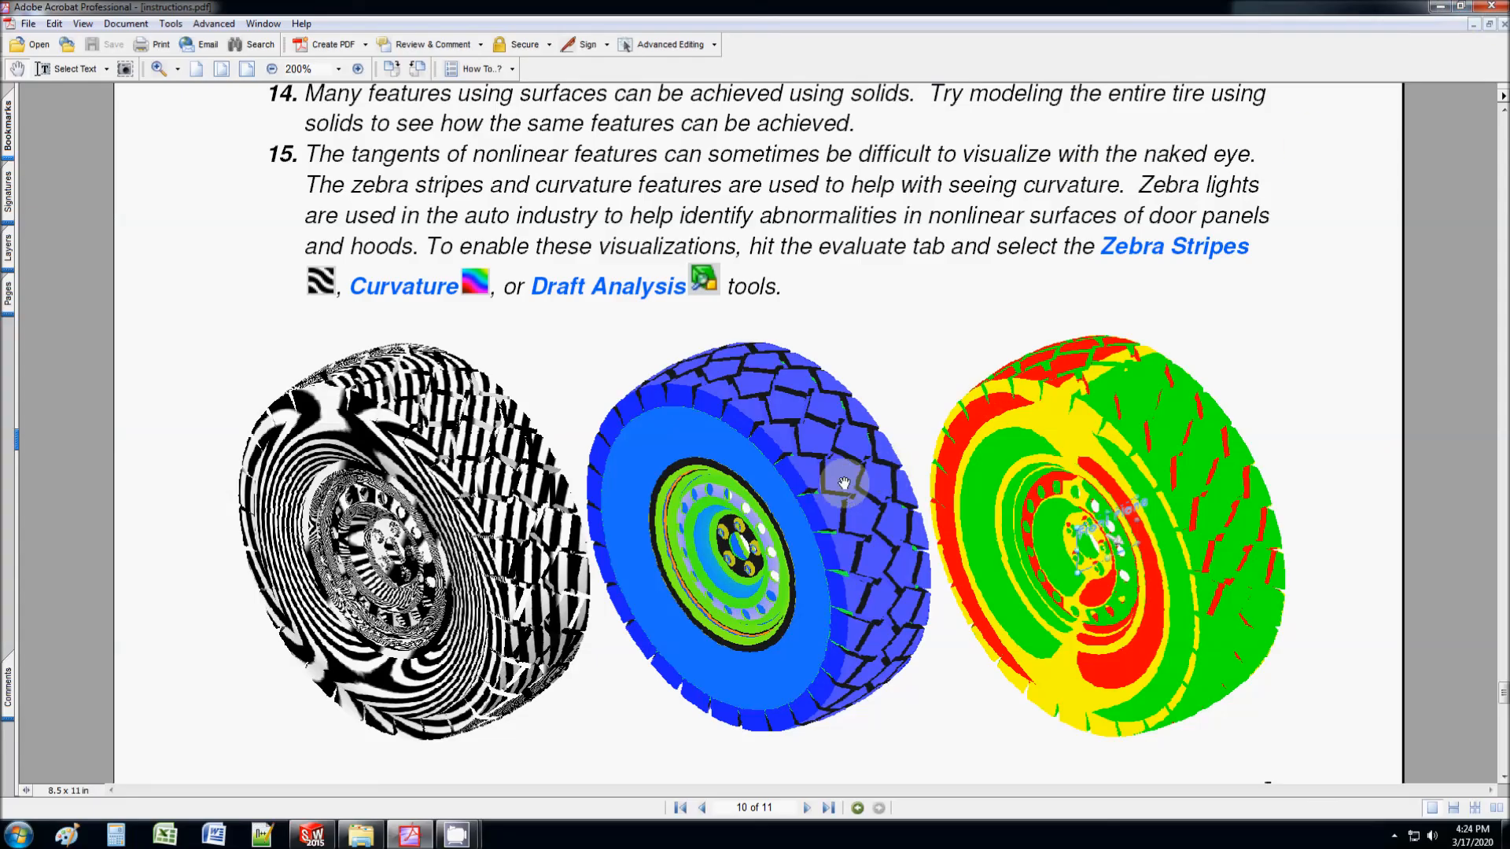
left_click_drag(843, 498, 849, 390)
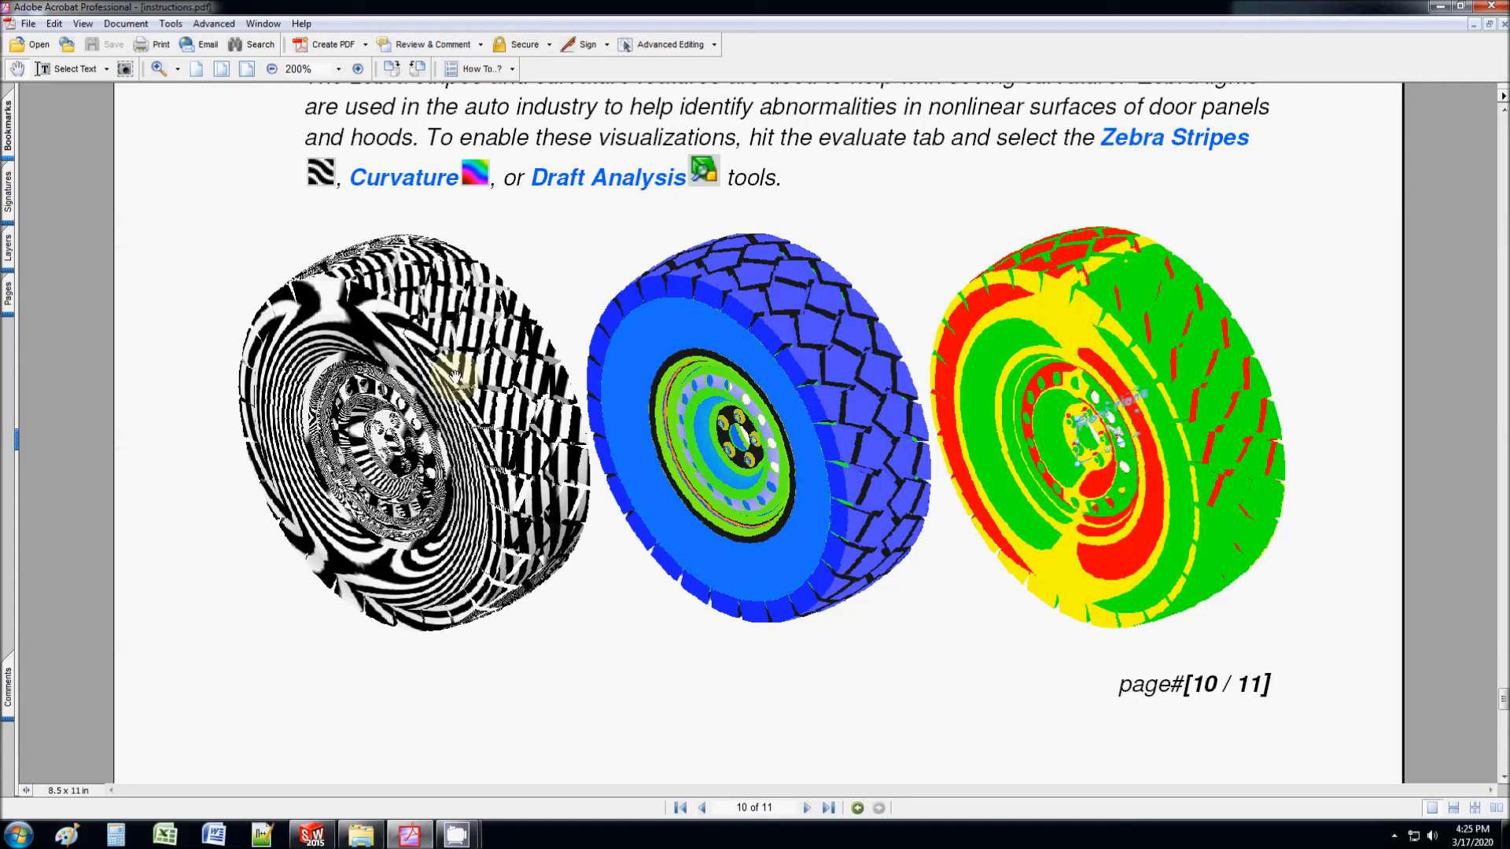
Step: Switch to SOLIDWORKS and use Zebra Stripes to inspect the curvature of the whole tire and wheel
left_click(313, 835)
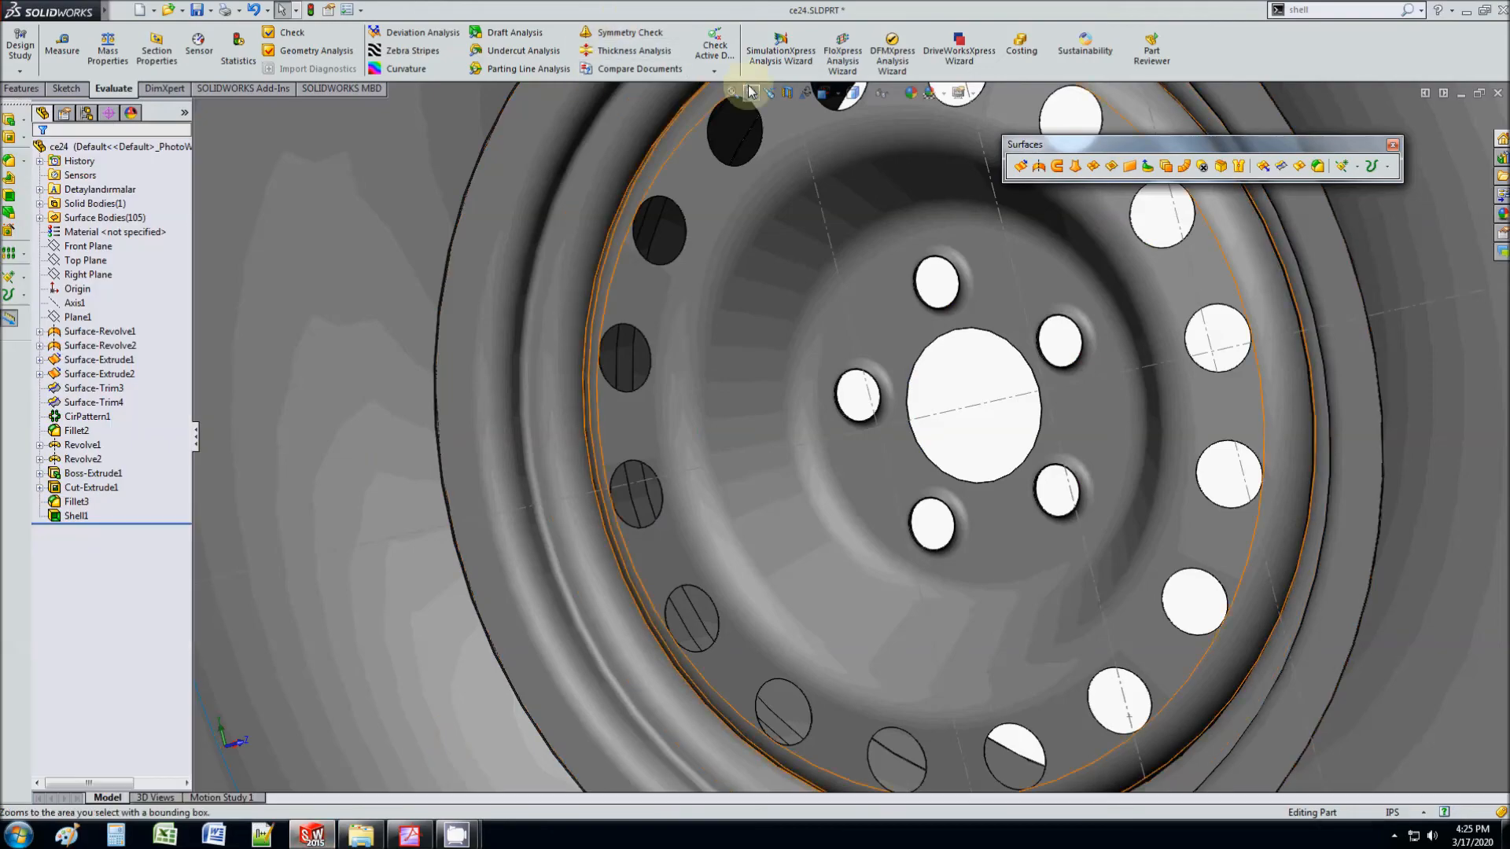
left_click(413, 50)
key("f")
middle_click_drag(814, 393, 643, 715)
scroll(912, 420, "down", 4)
middle_click(910, 417)
Step: Return to the PDF instructions and review item 15's analysis images and the example wheels under item 16 on page 11
left_click(409, 835)
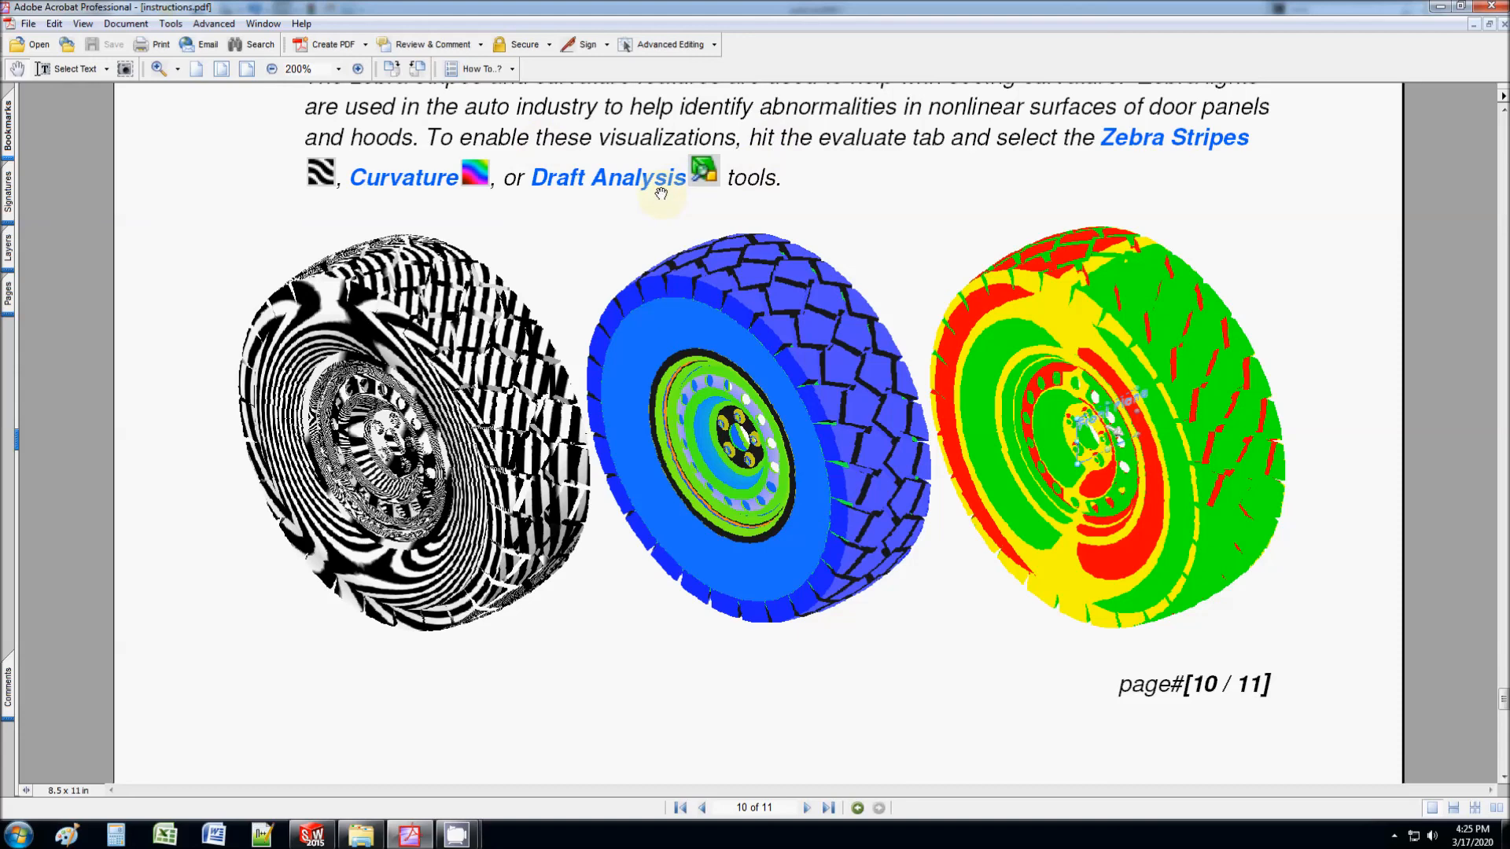
left_click_drag(898, 194, 904, 294)
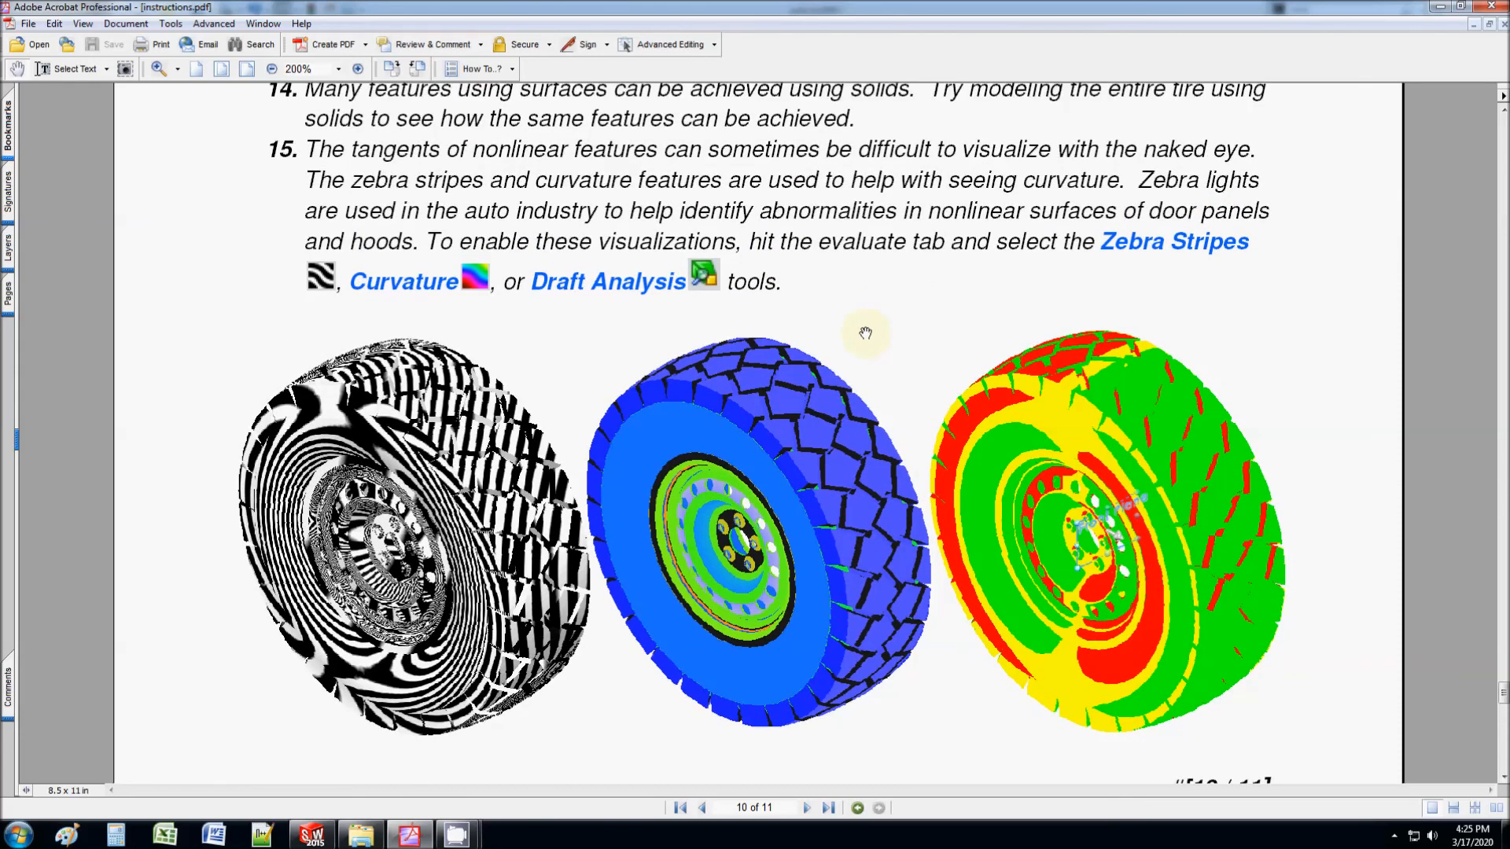
scroll(865, 333, "down", 1)
left_click(272, 69)
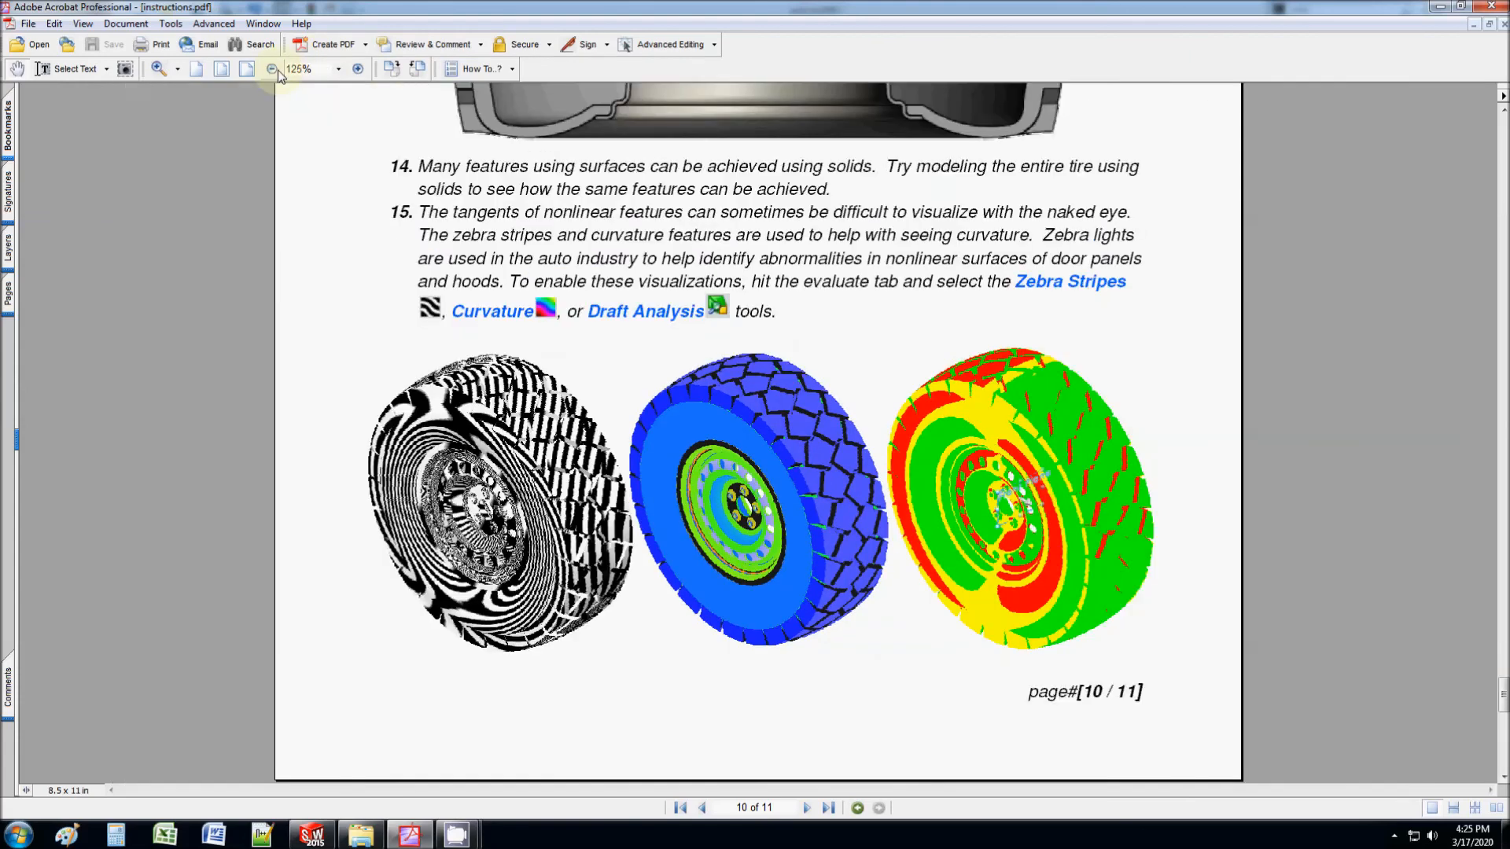
scroll(825, 395, "down", 2)
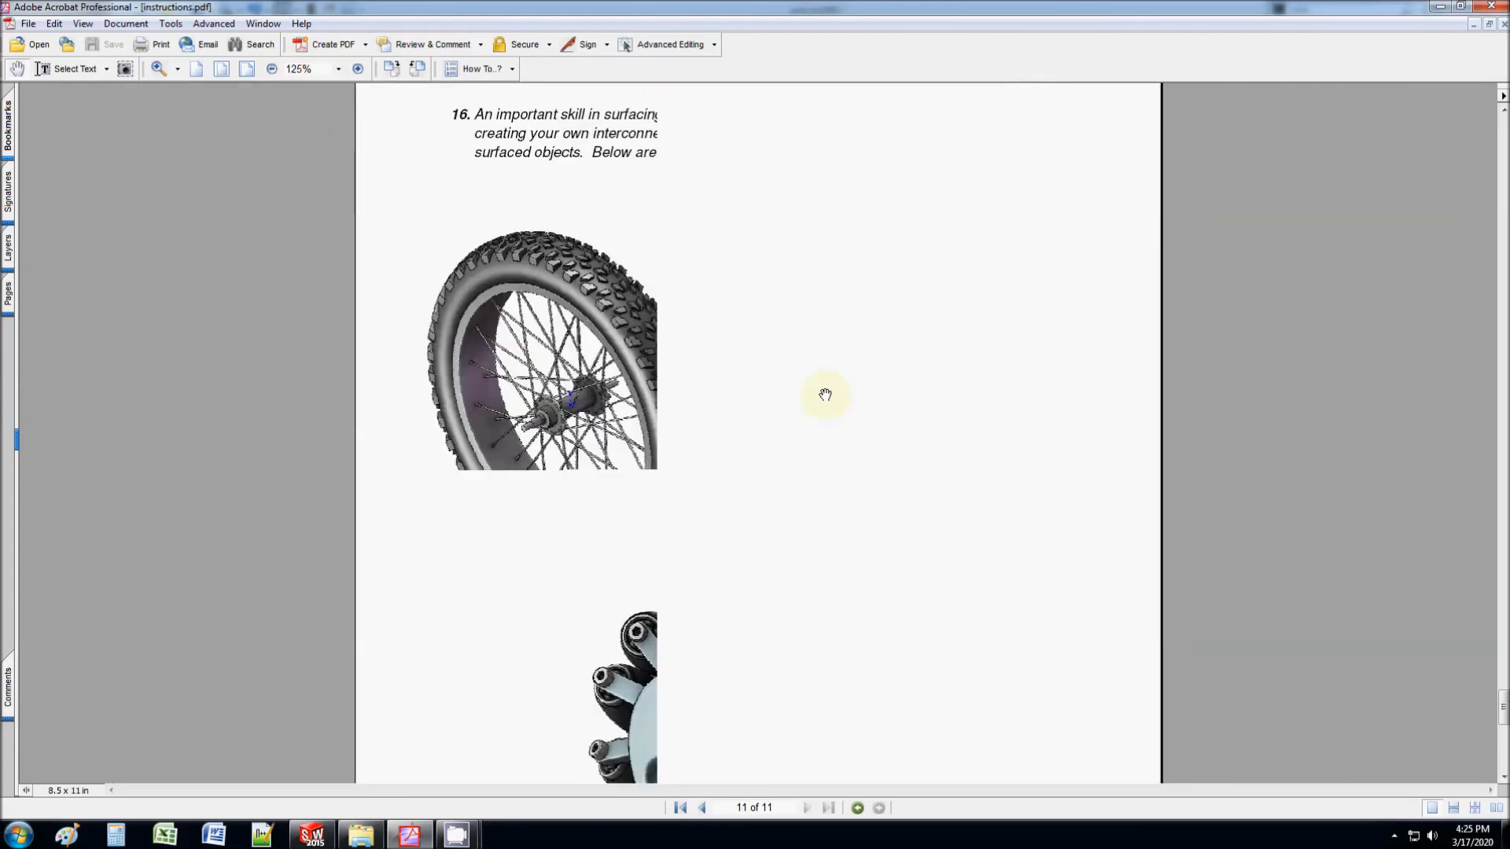
left_click_drag(629, 350, 637, 238)
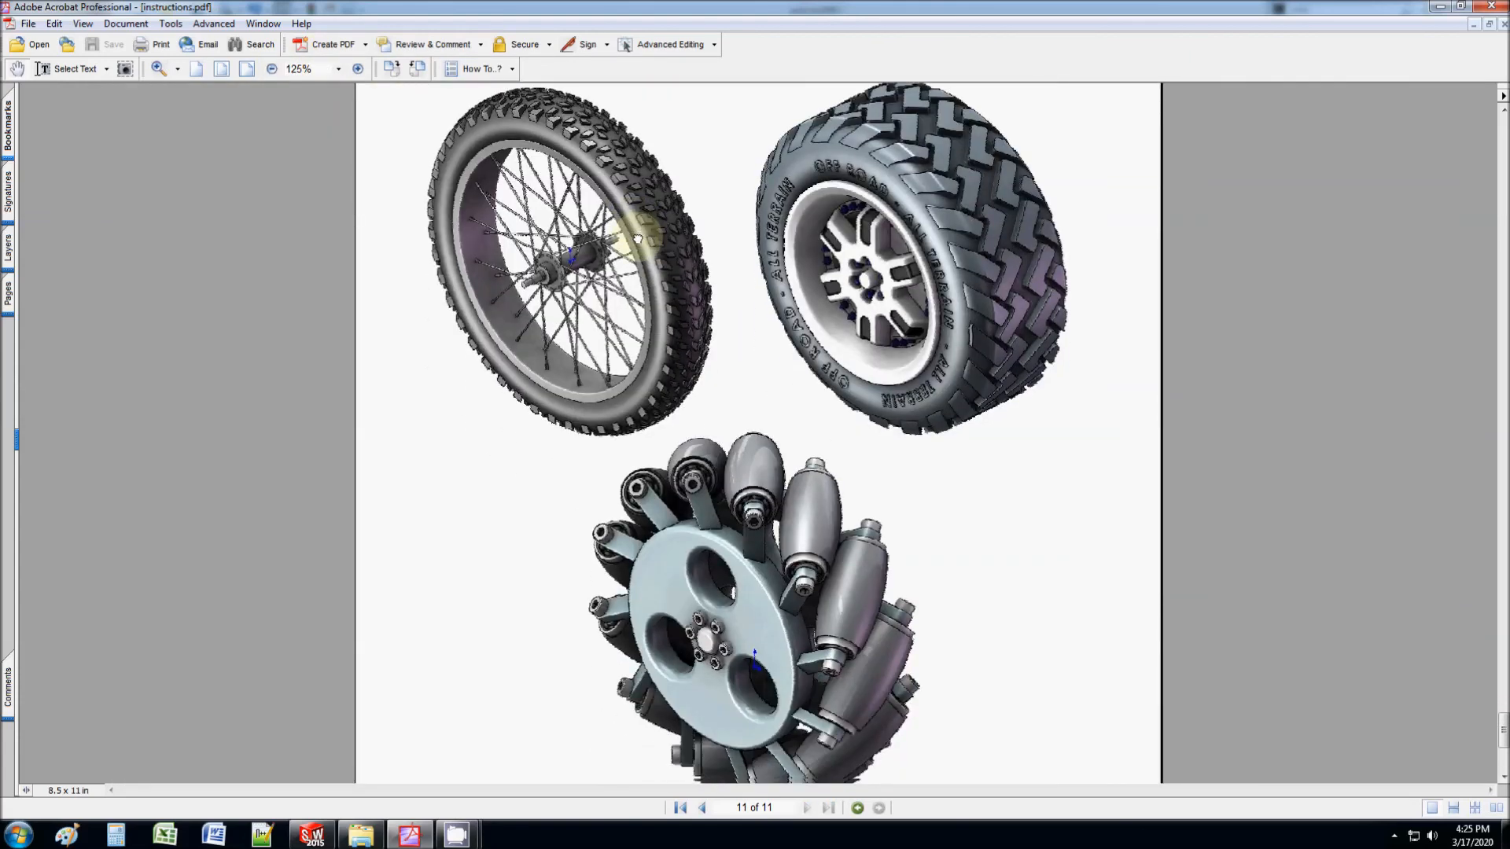